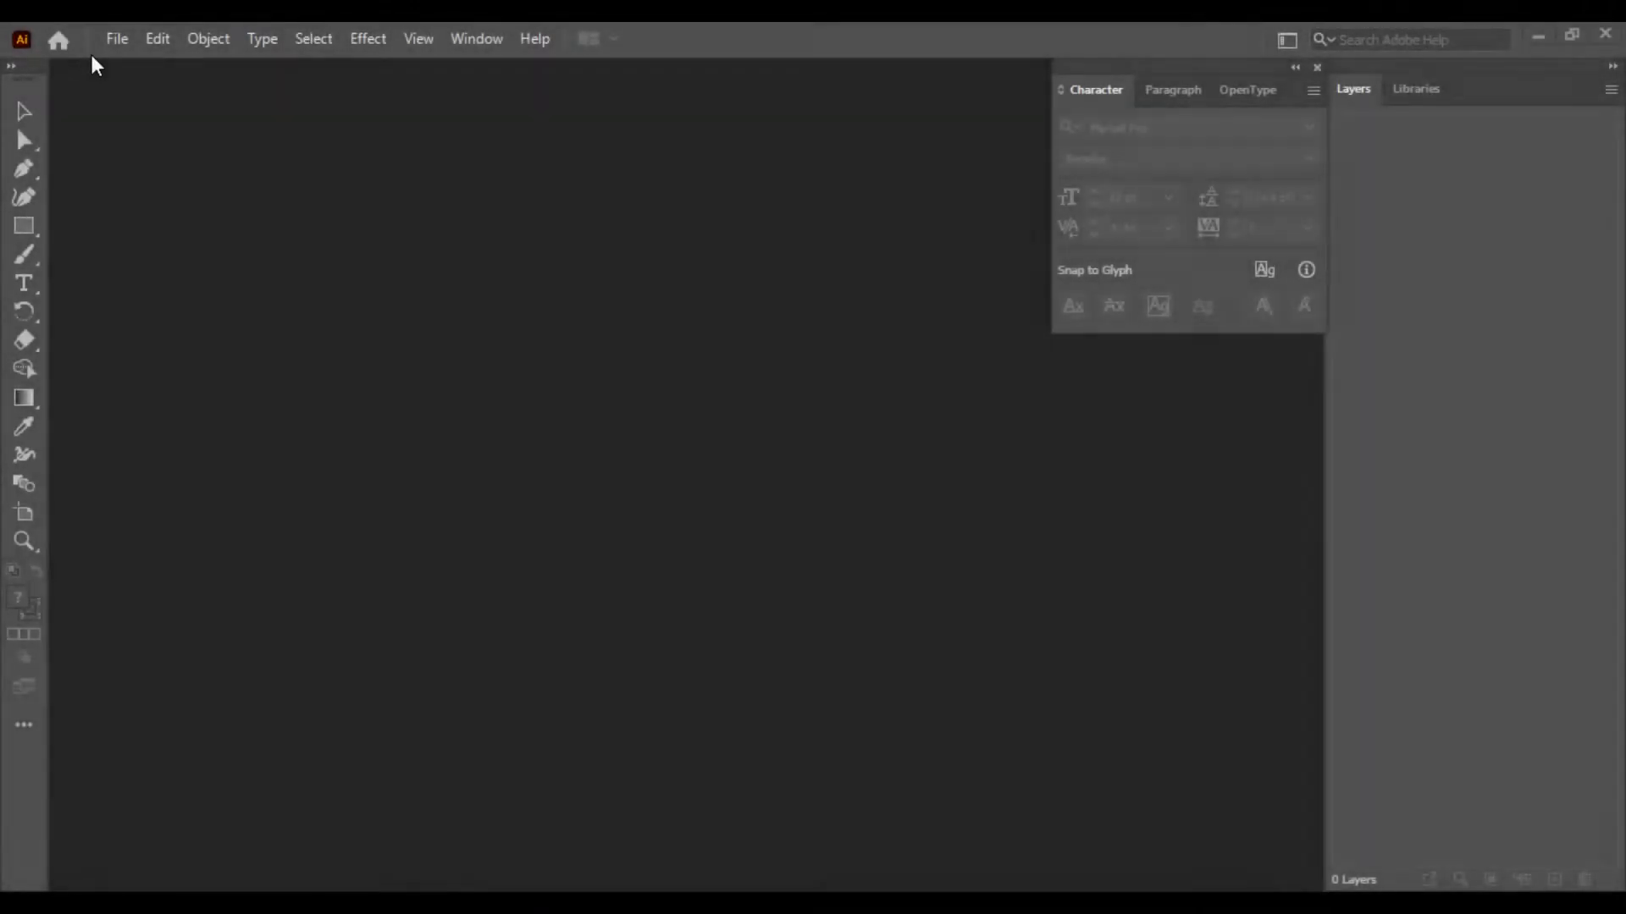
Step: Create a new document named Logo Design from the Web-Large preset, 1920 x 1080 px
{"action": "left_click", "coordinate": [127, 66]}
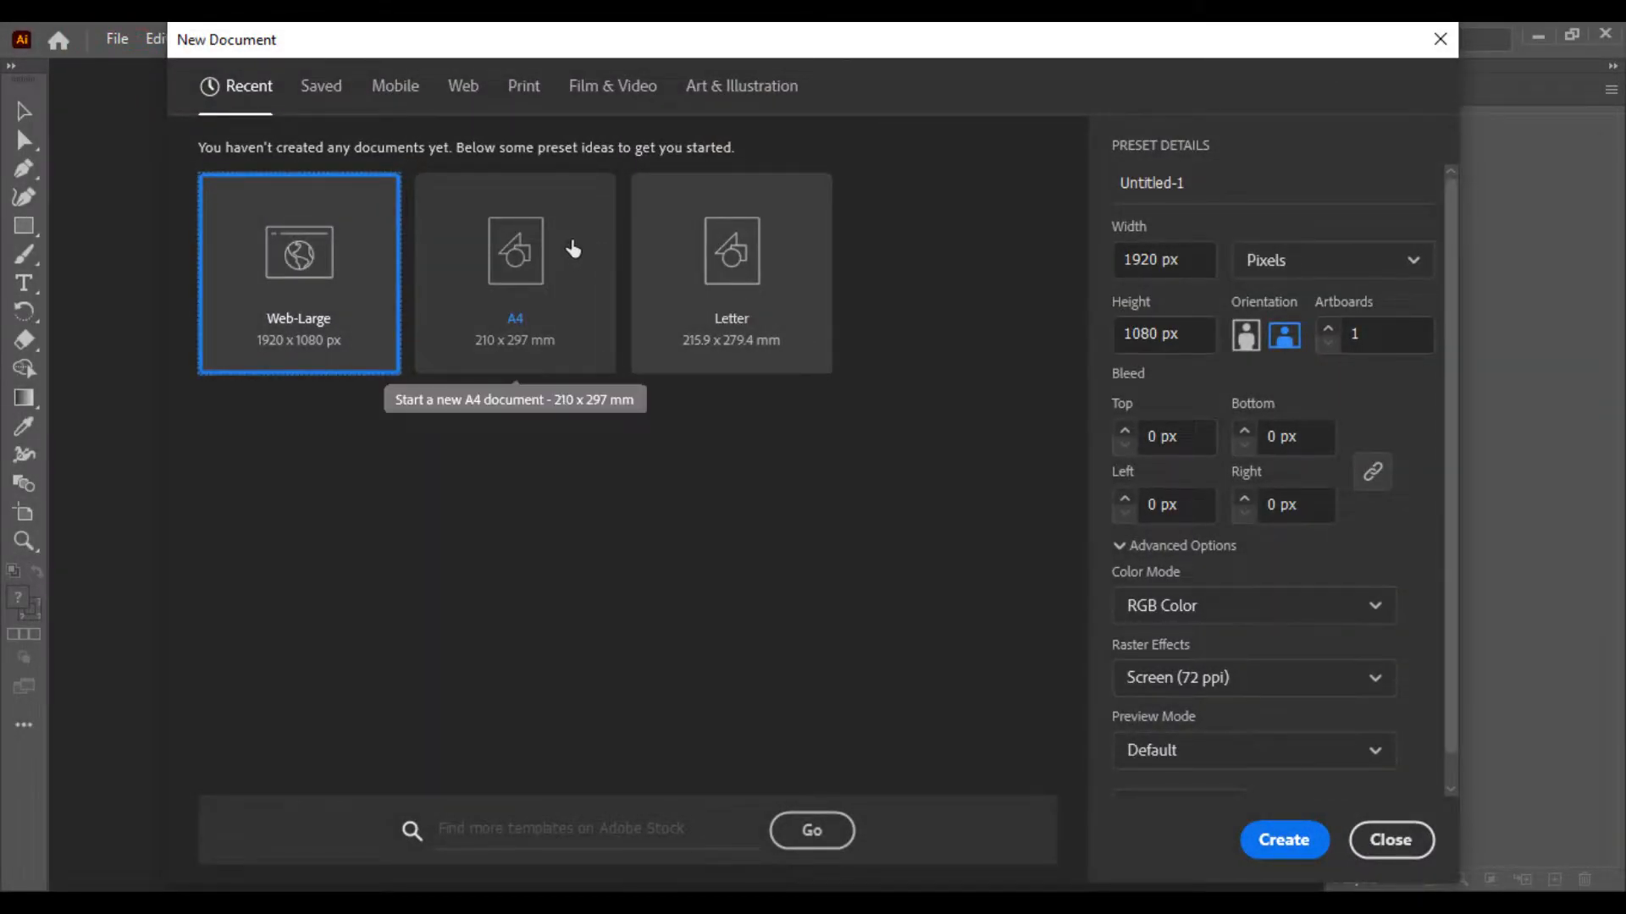
{"action": "left_click", "coordinate": [417, 89]}
{"action": "left_click", "coordinate": [475, 89]}
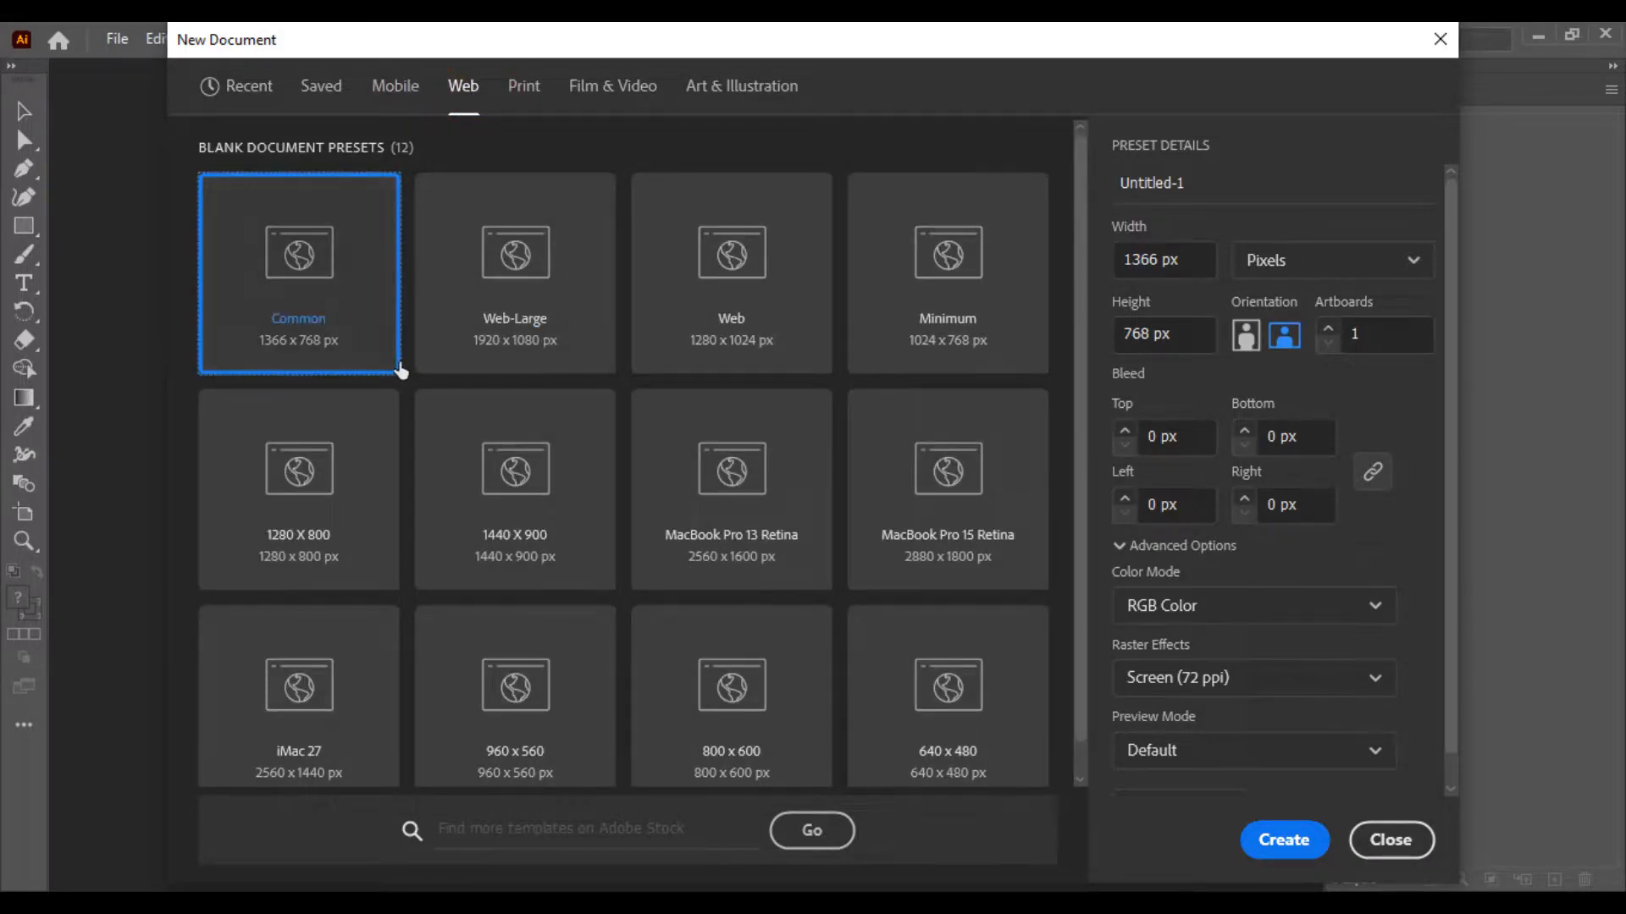
{"action": "left_click", "coordinate": [523, 358]}
{"action": "left_click", "coordinate": [1232, 183]}
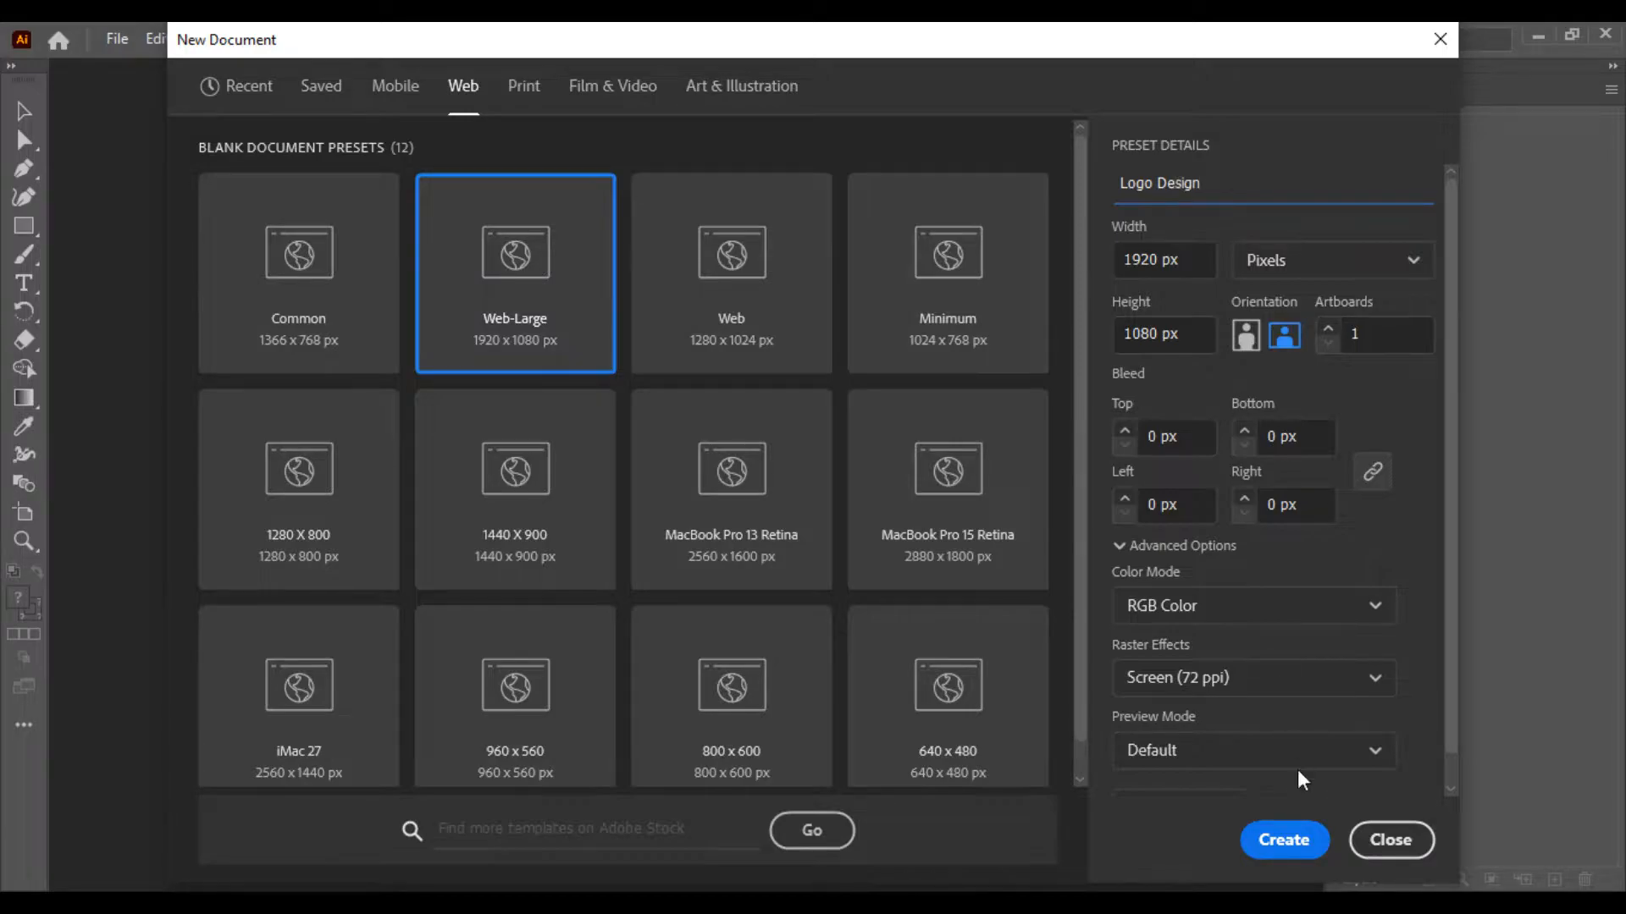
{"action": "left_click", "coordinate": [1294, 839]}
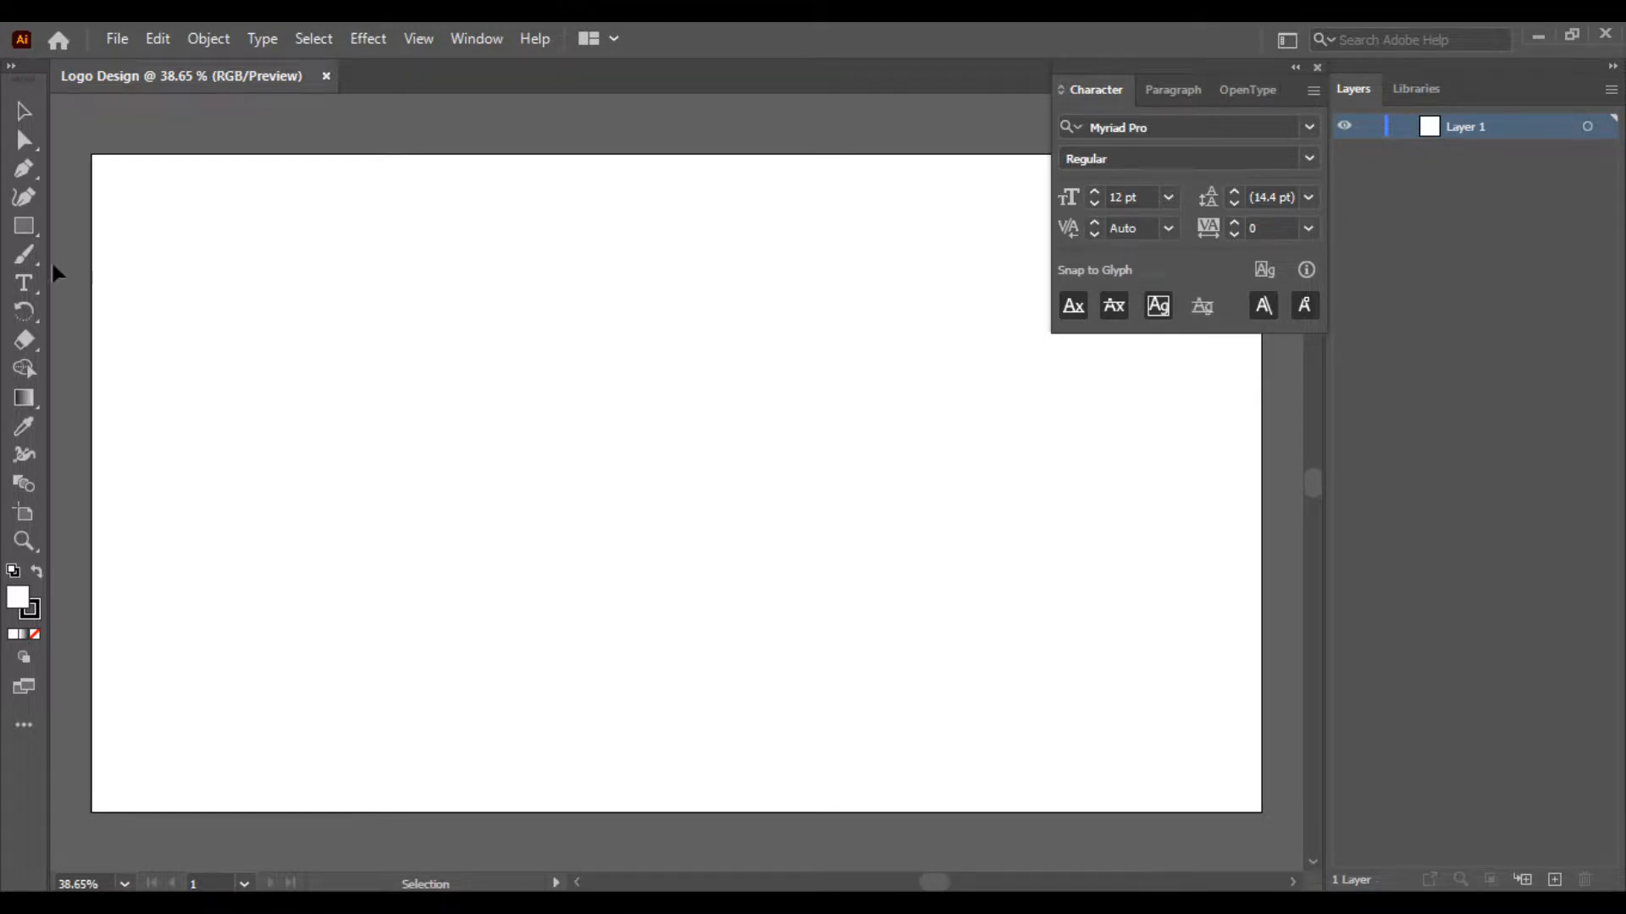
Step: Draw a square of about 384 px in the upper middle of the artboard and rotate it 45° into a diamond
{"action": "left_click", "coordinate": [28, 237]}
{"action": "left_click", "coordinate": [86, 234]}
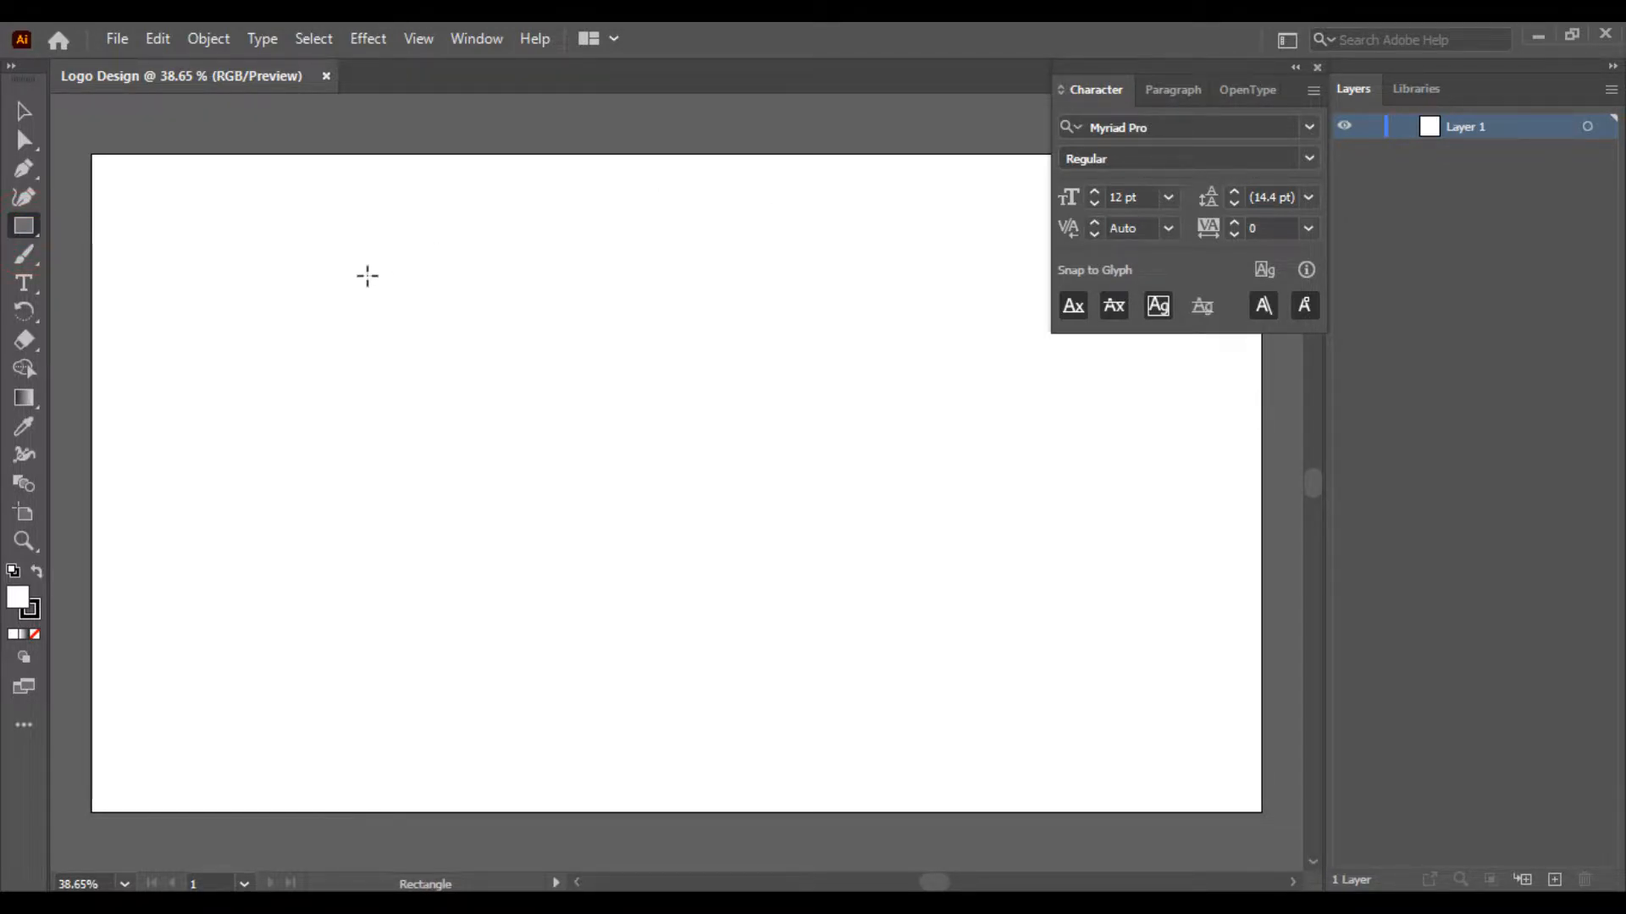
{"action": "left_click_drag", "start_coordinate": [398, 280], "coordinate": [632, 513]}
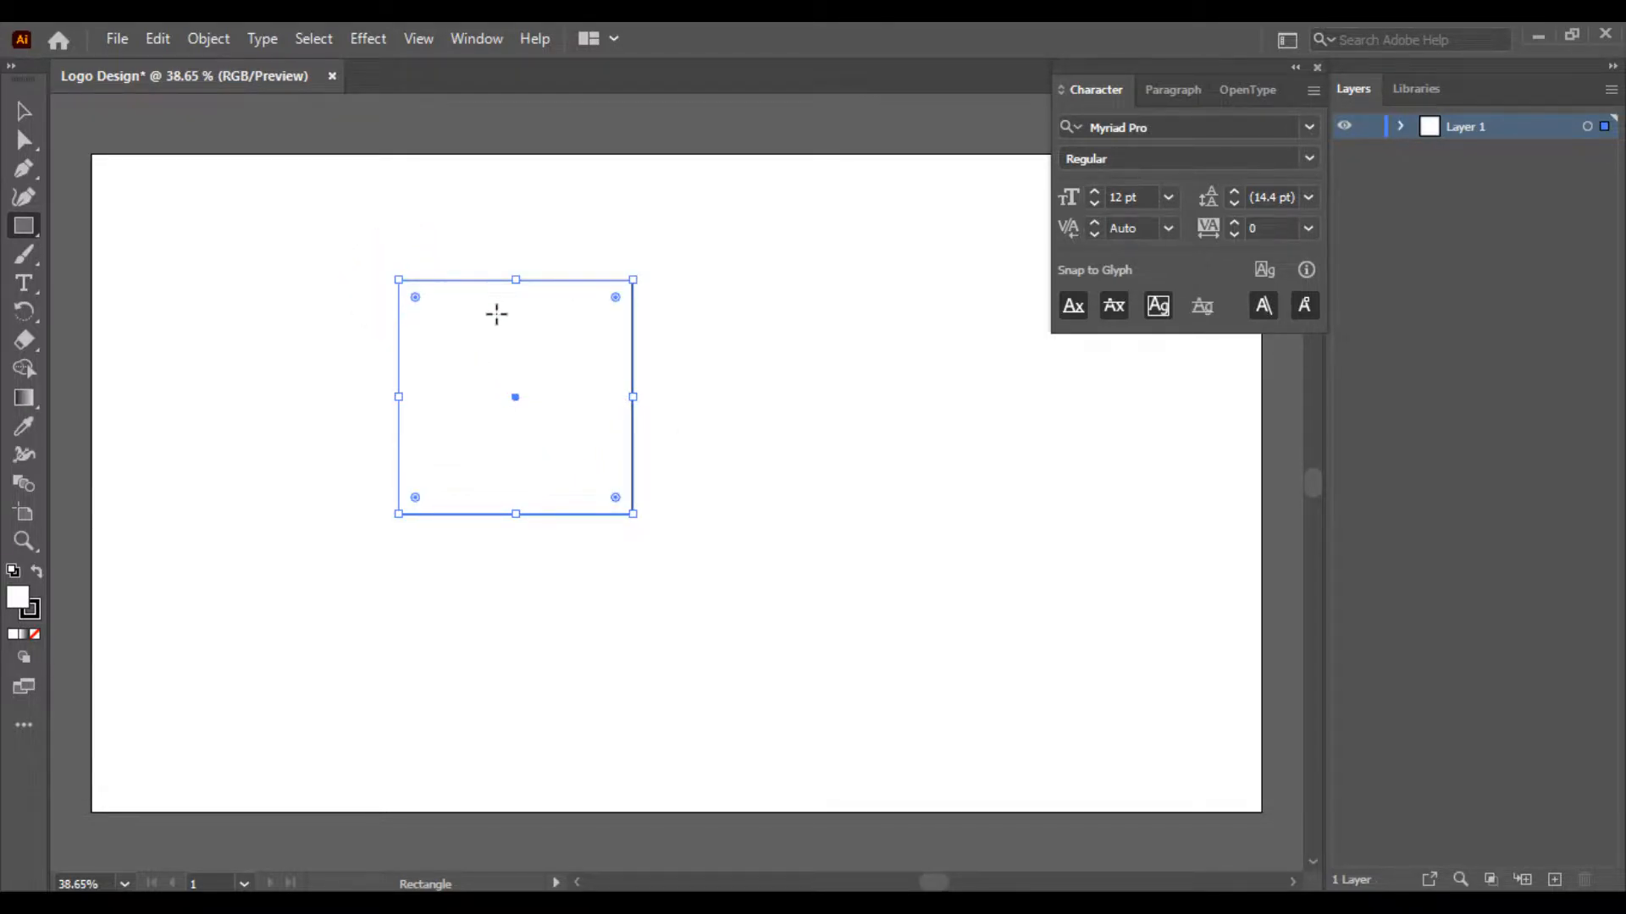
{"action": "left_click_drag", "start_coordinate": [641, 274], "coordinate": [657, 363]}
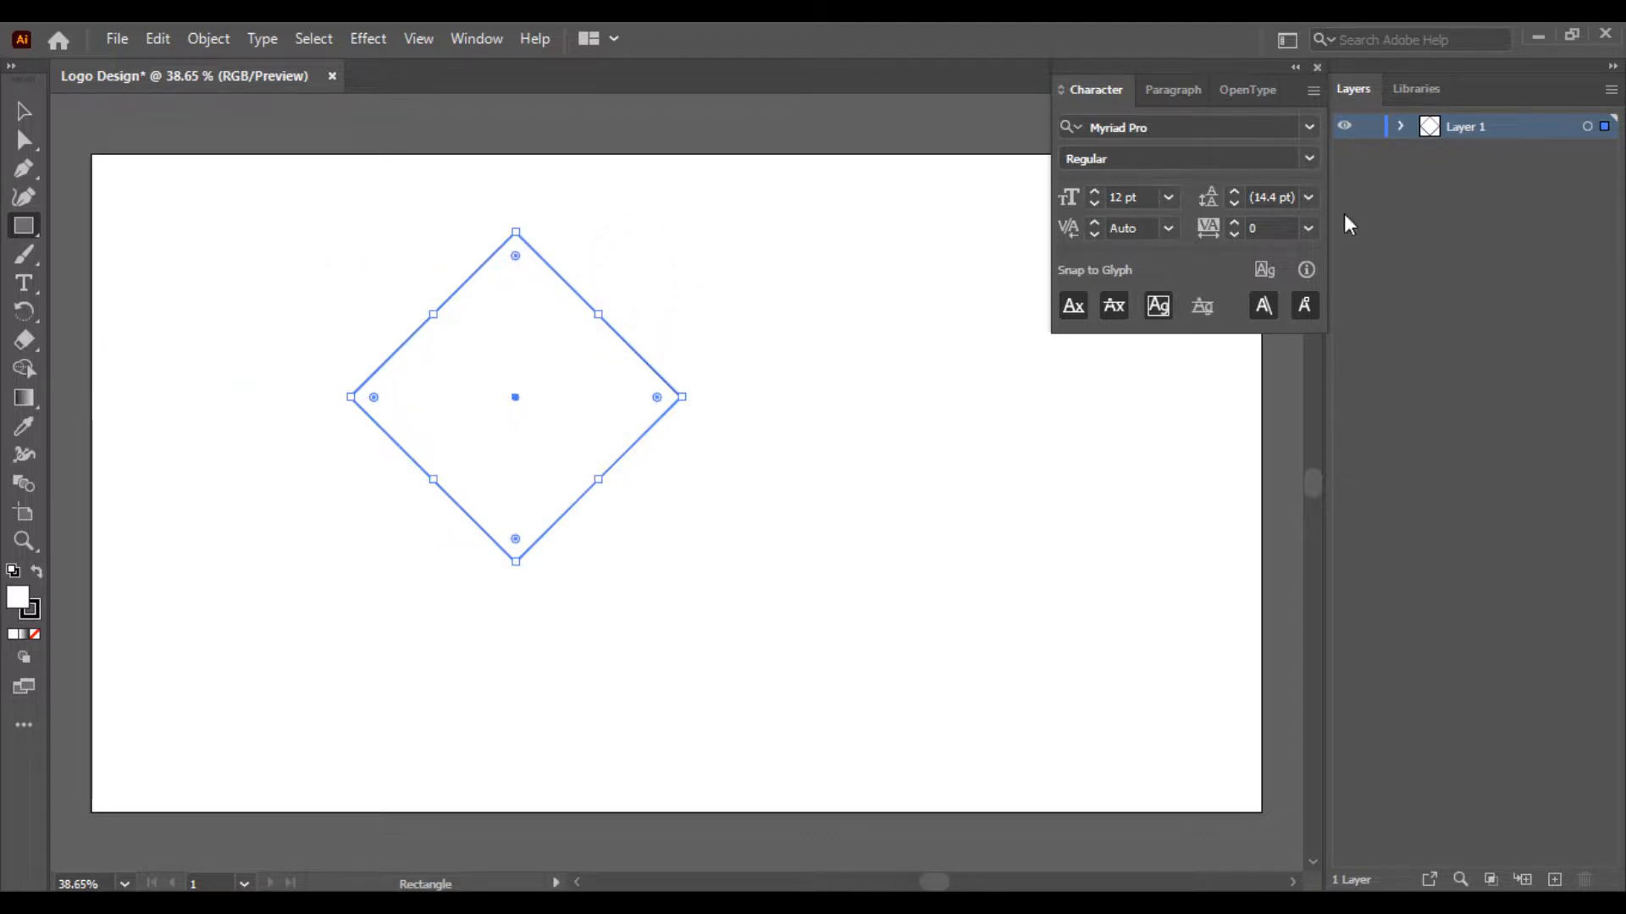
{"action": "left_click", "coordinate": [1412, 90]}
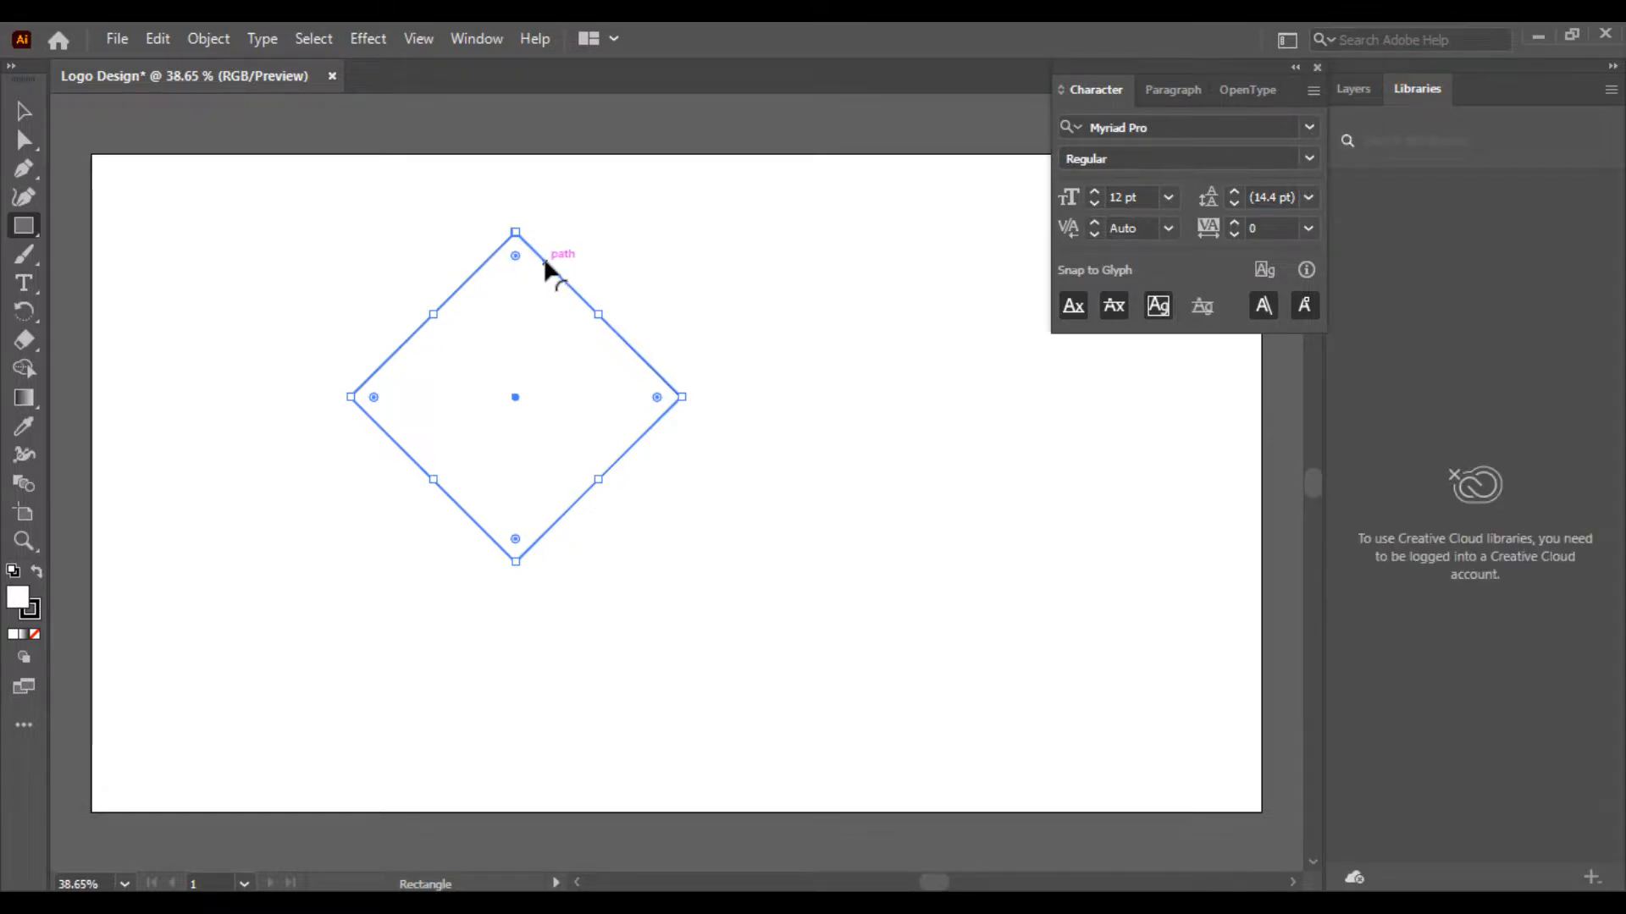
{"action": "left_click", "coordinate": [529, 289]}
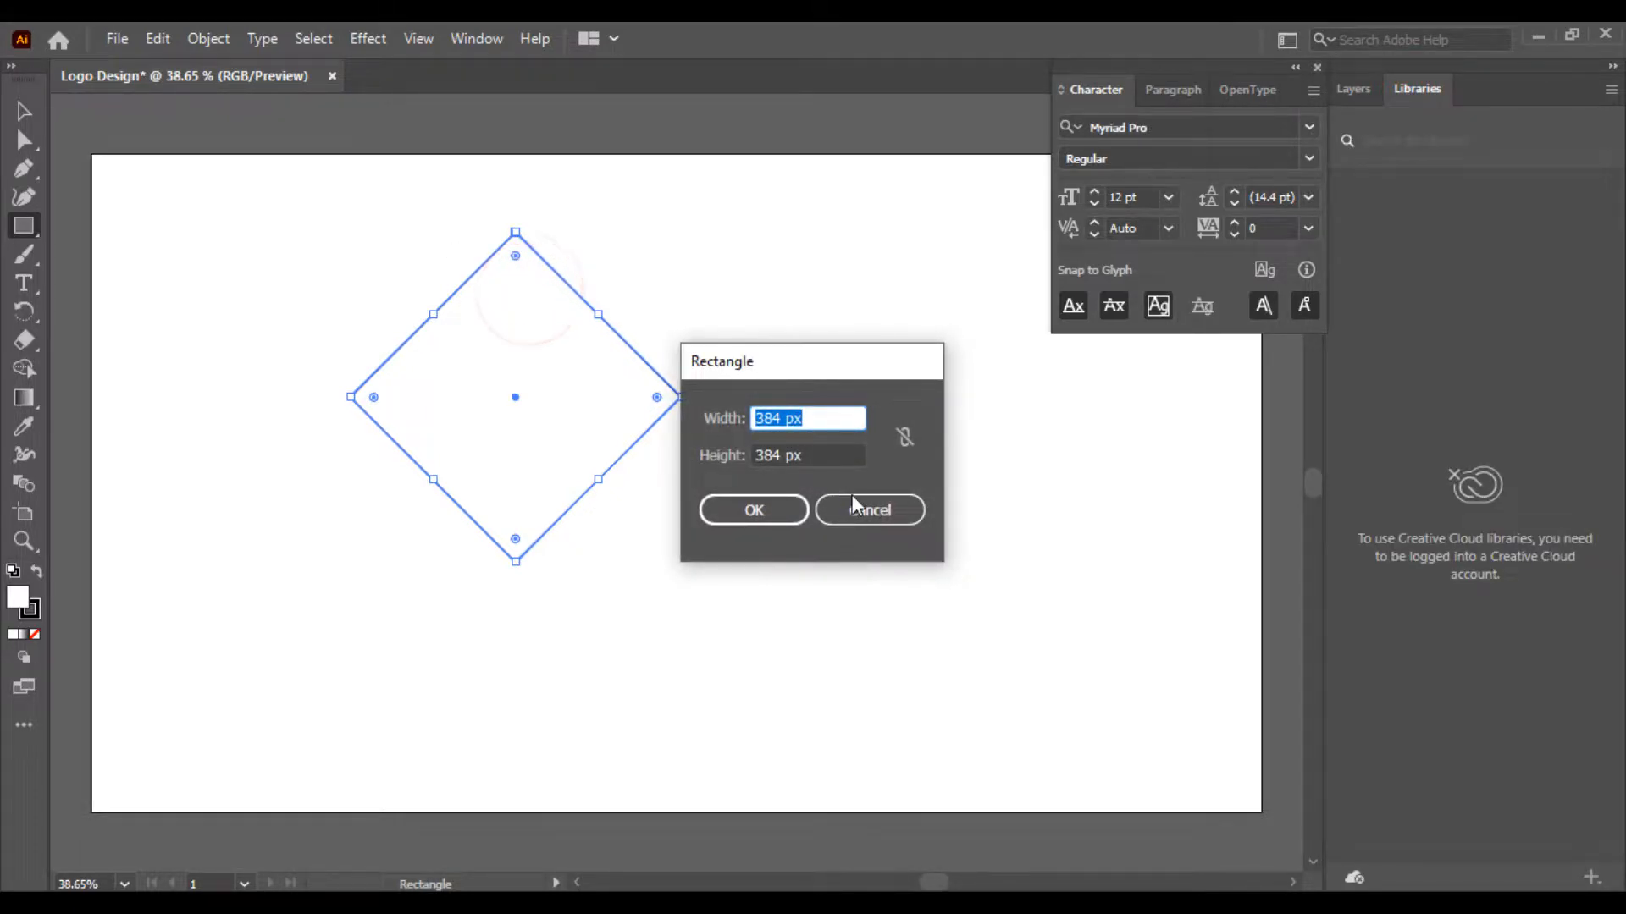
{"action": "left_click", "coordinate": [853, 498]}
Step: Display the Properties settings for the selected diamond
{"action": "left_click", "coordinate": [24, 111]}
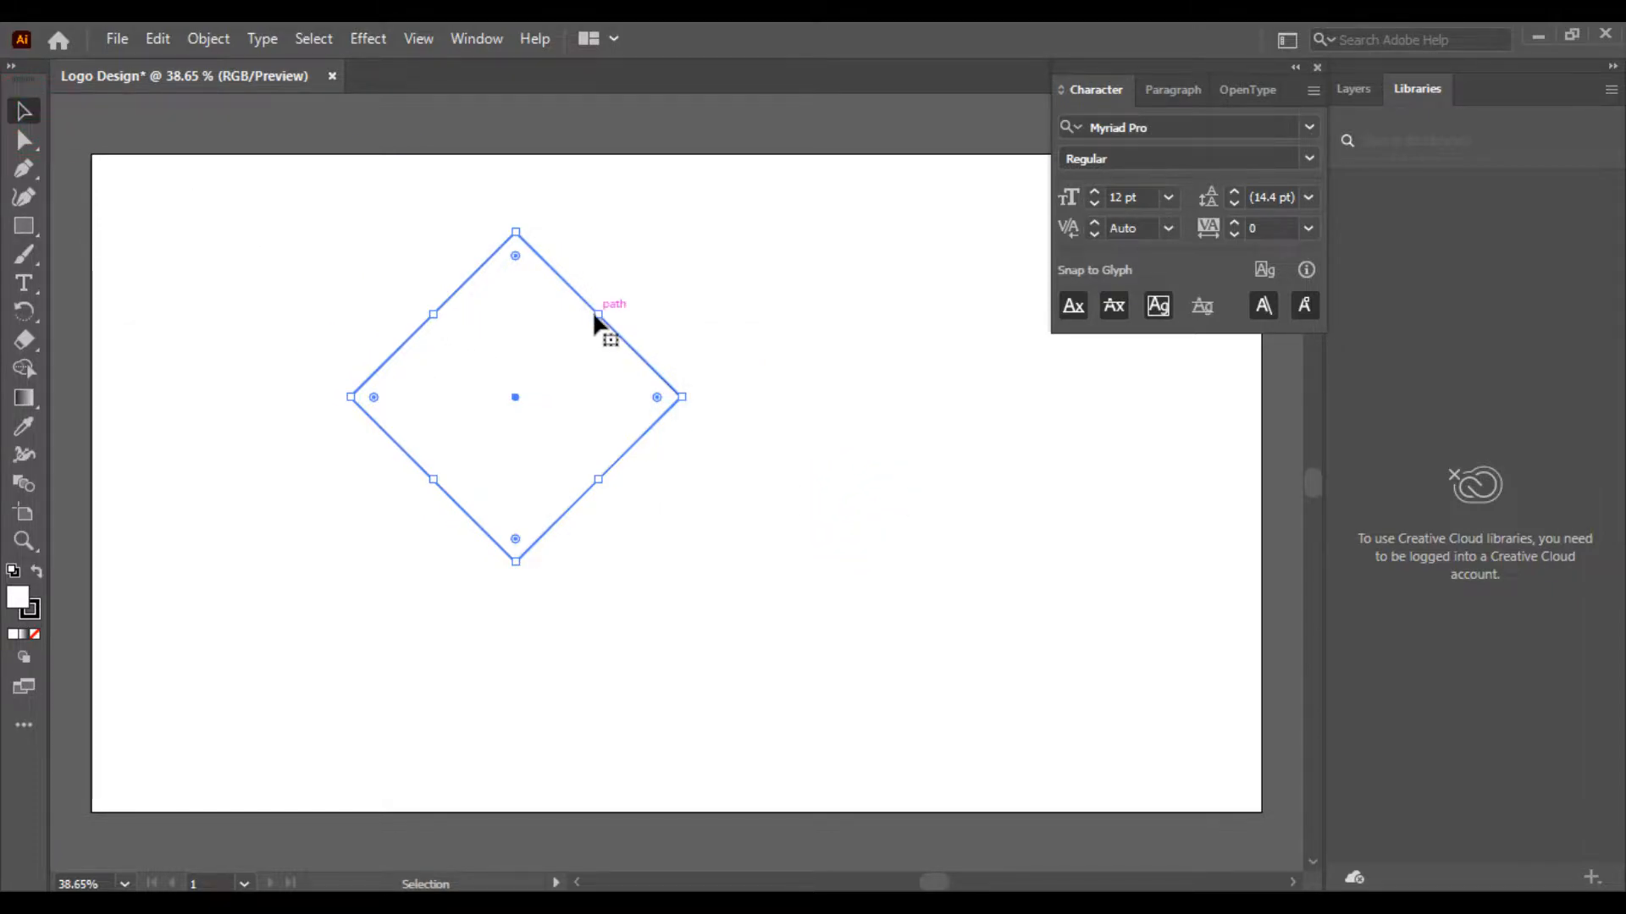
{"action": "left_click", "coordinate": [479, 37]}
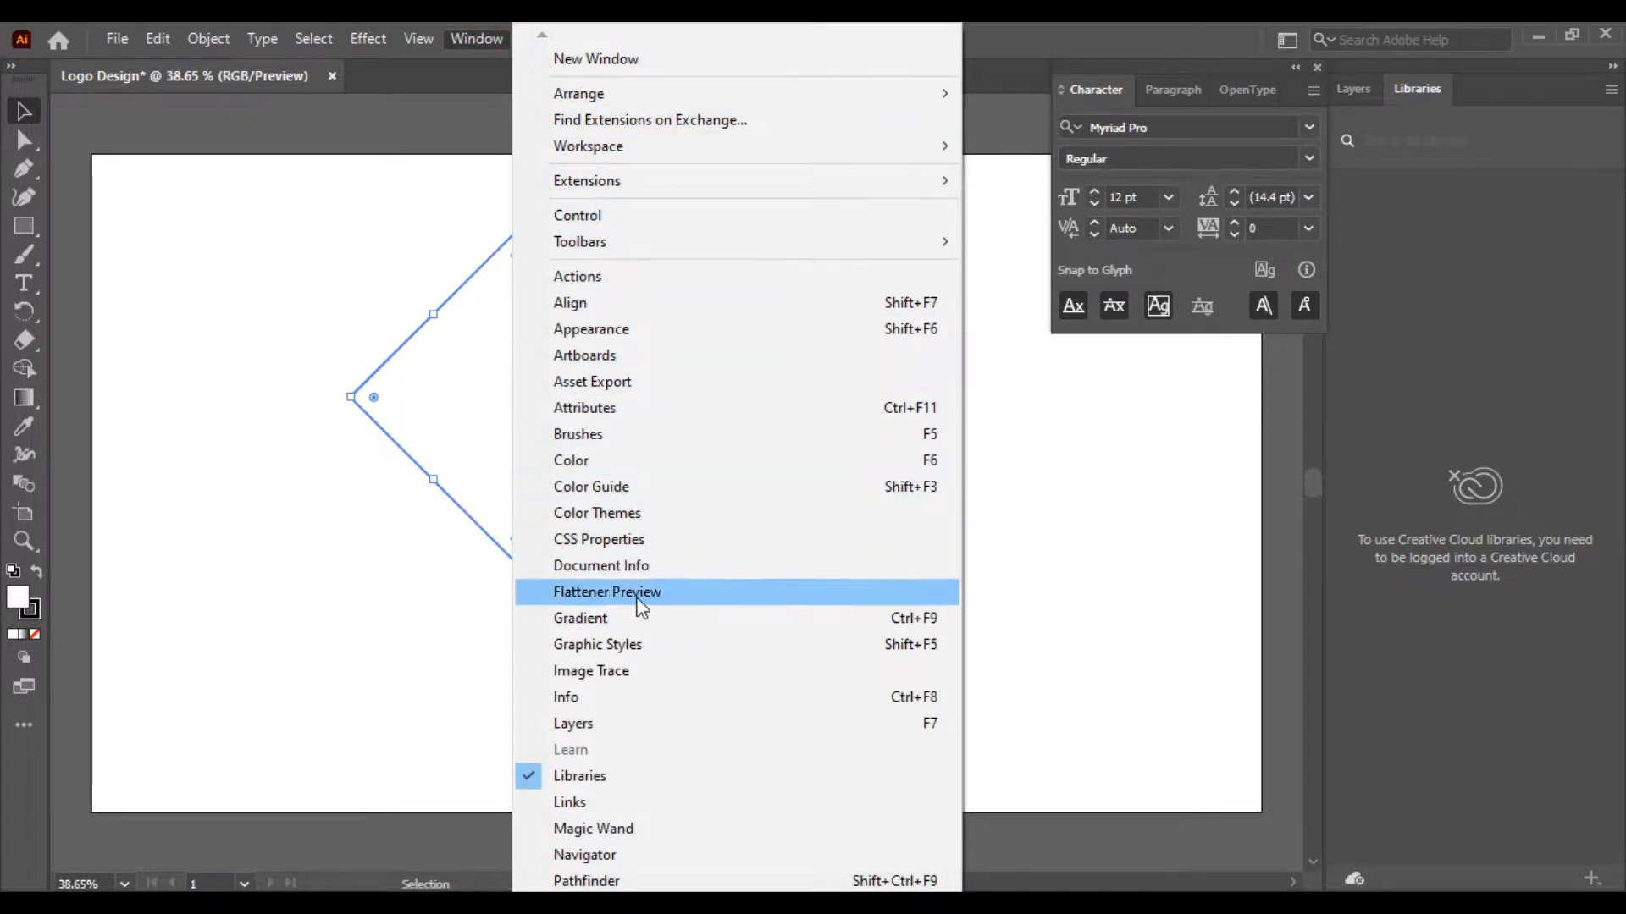
{"action": "left_click", "coordinate": [588, 898]}
{"action": "left_click", "coordinate": [588, 894]}
{"action": "left_click", "coordinate": [588, 894]}
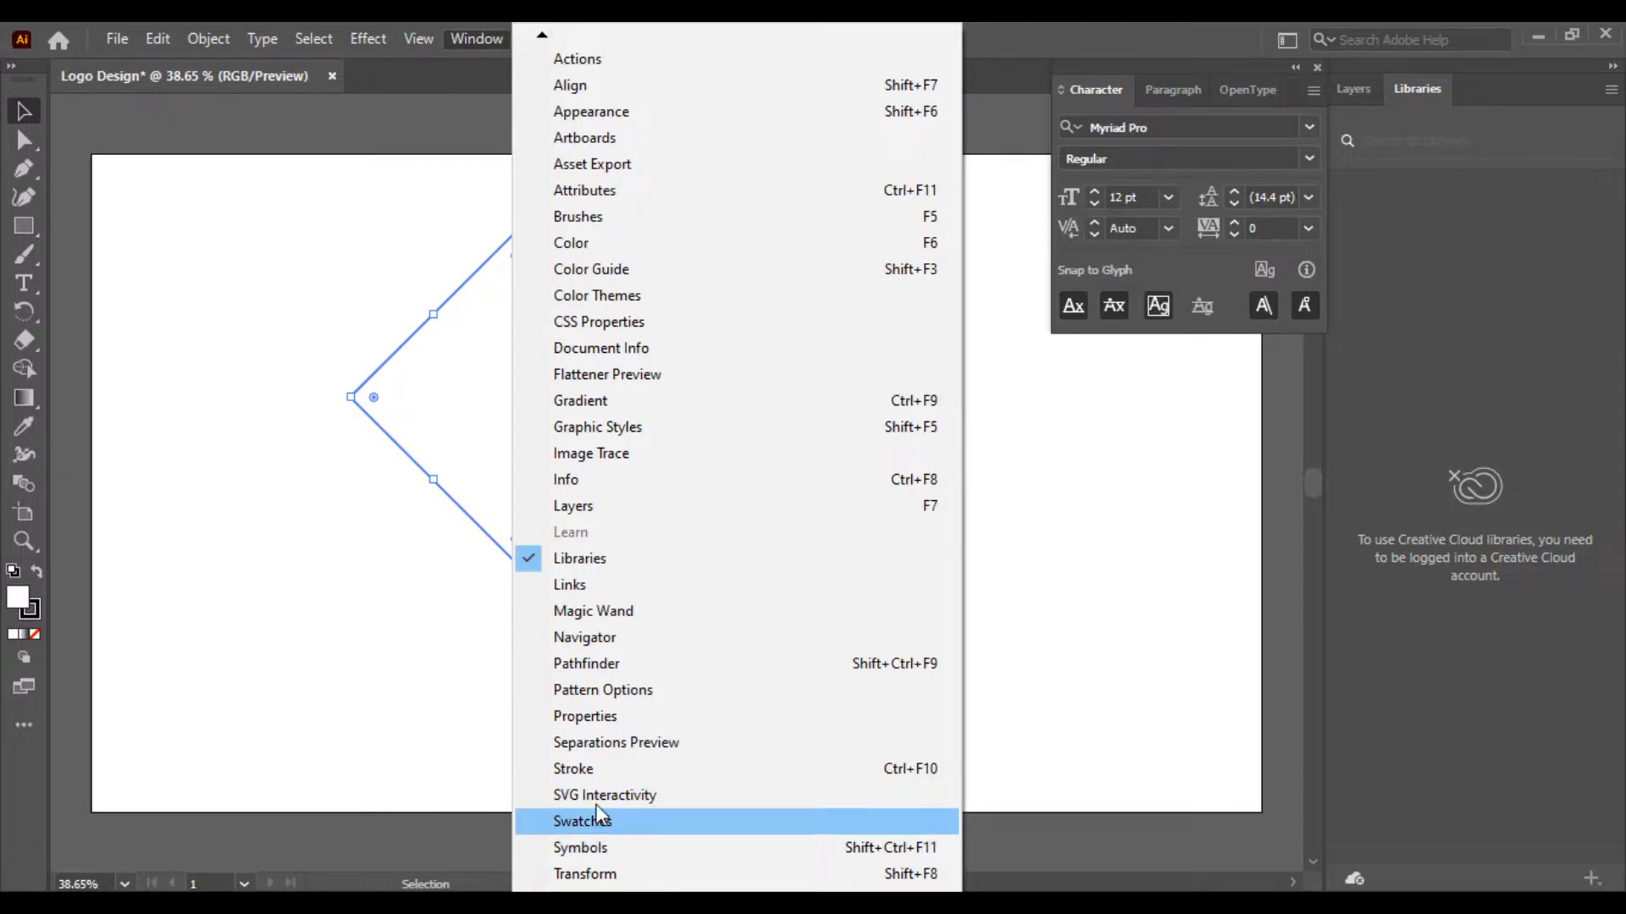
{"action": "left_click", "coordinate": [597, 720]}
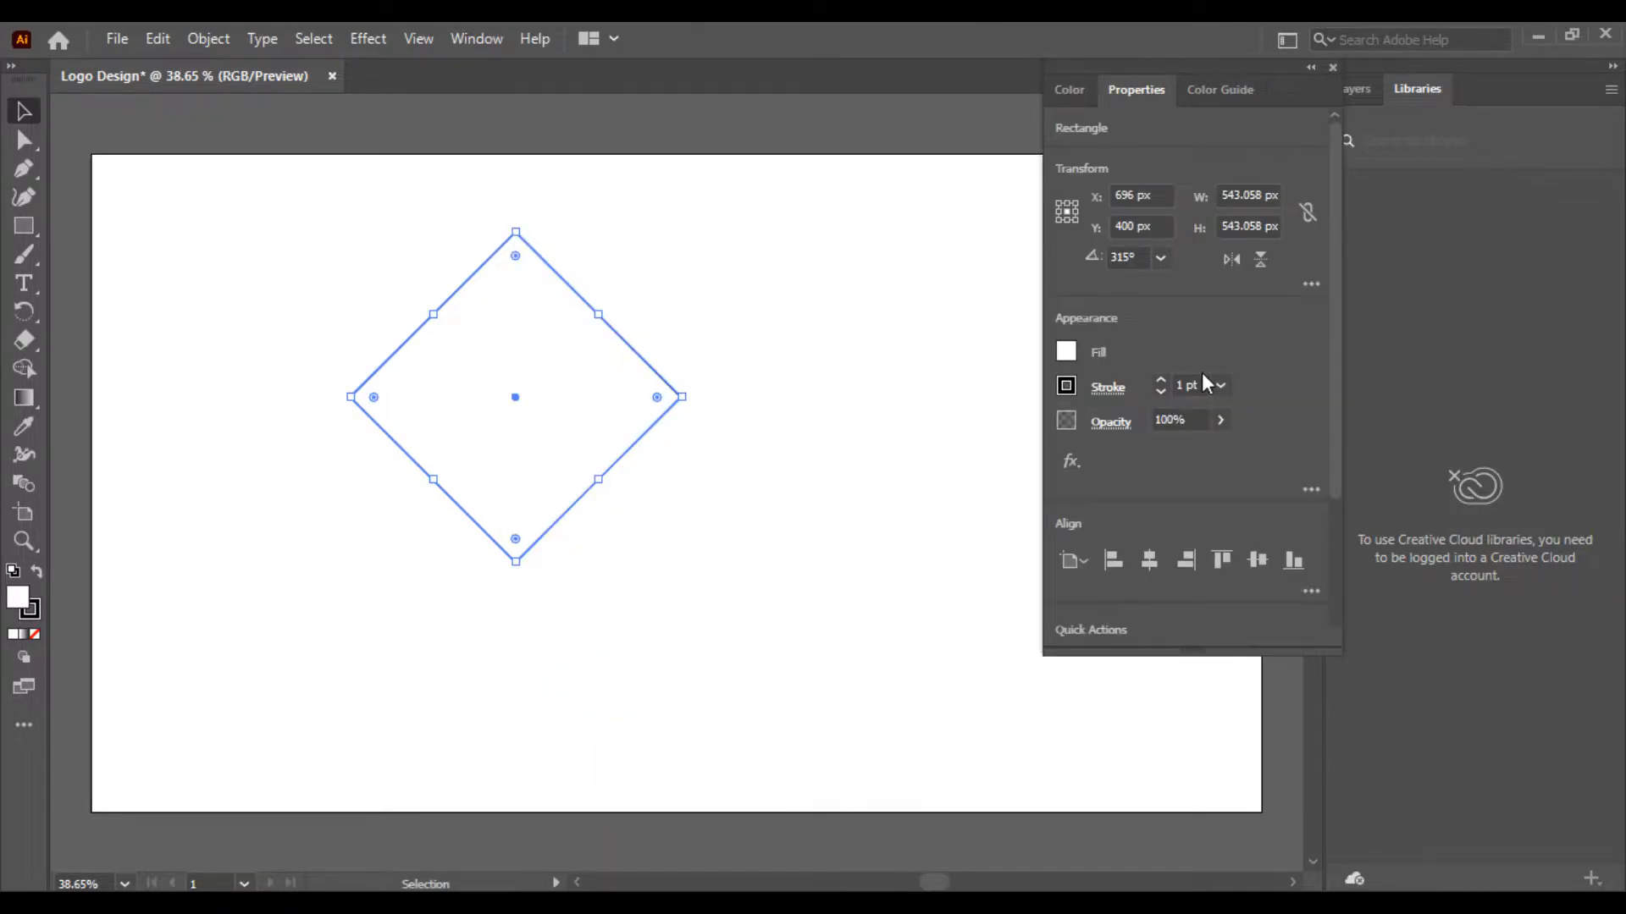
Step: Set the diamond's stroke weight to 16 pt and its fill to none
{"action": "left_click", "coordinate": [1221, 385]}
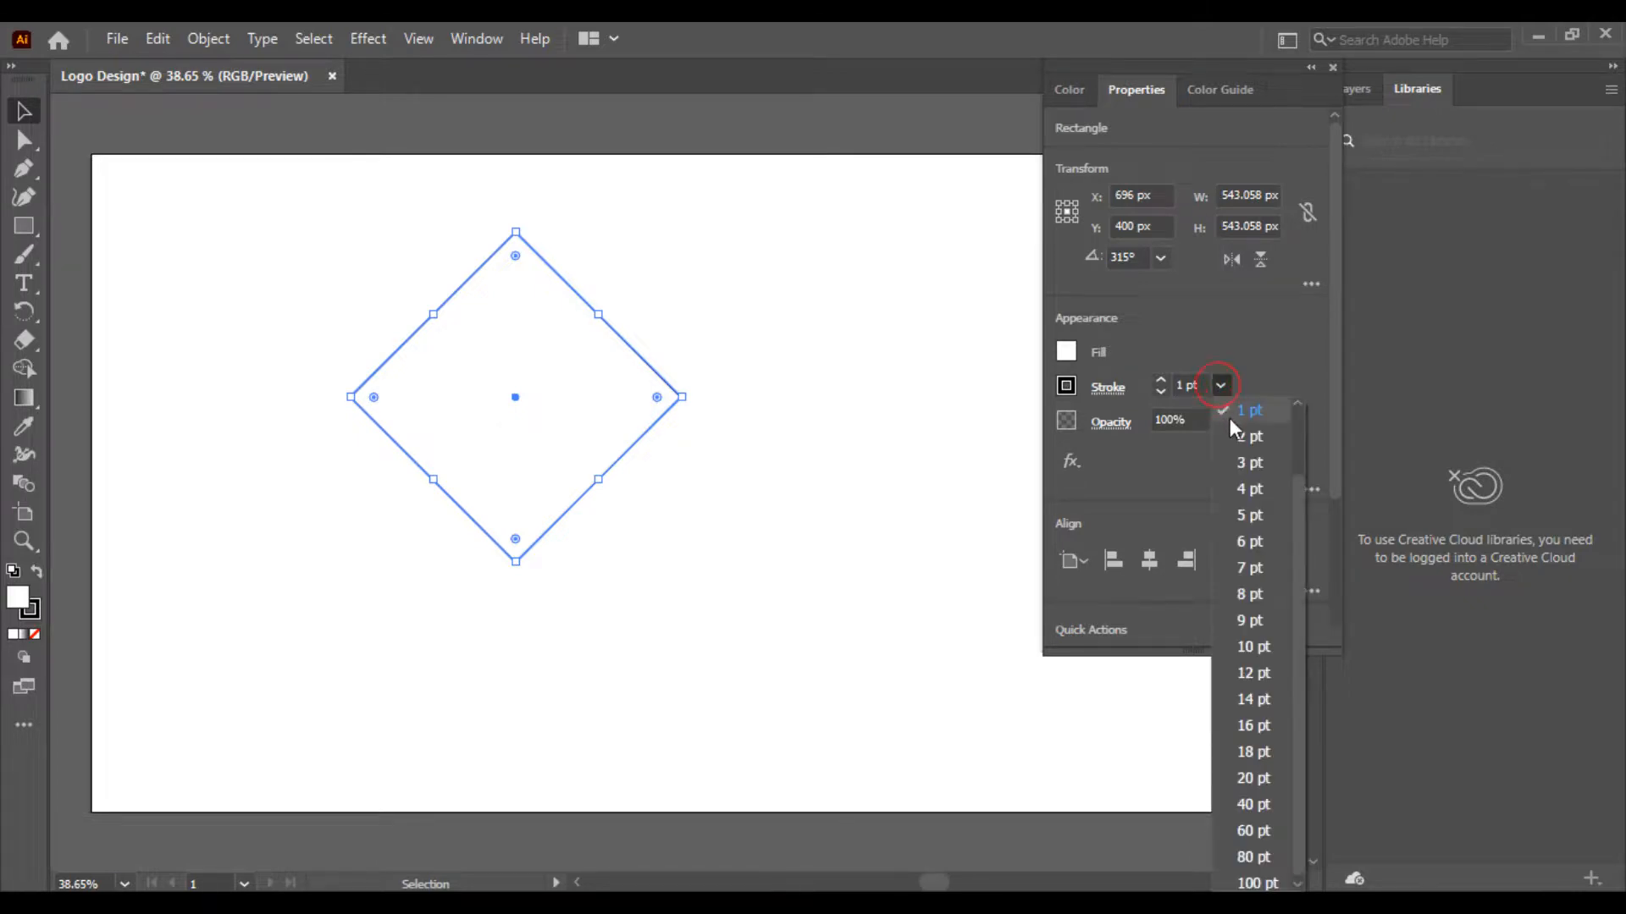
{"action": "left_click", "coordinate": [1245, 516]}
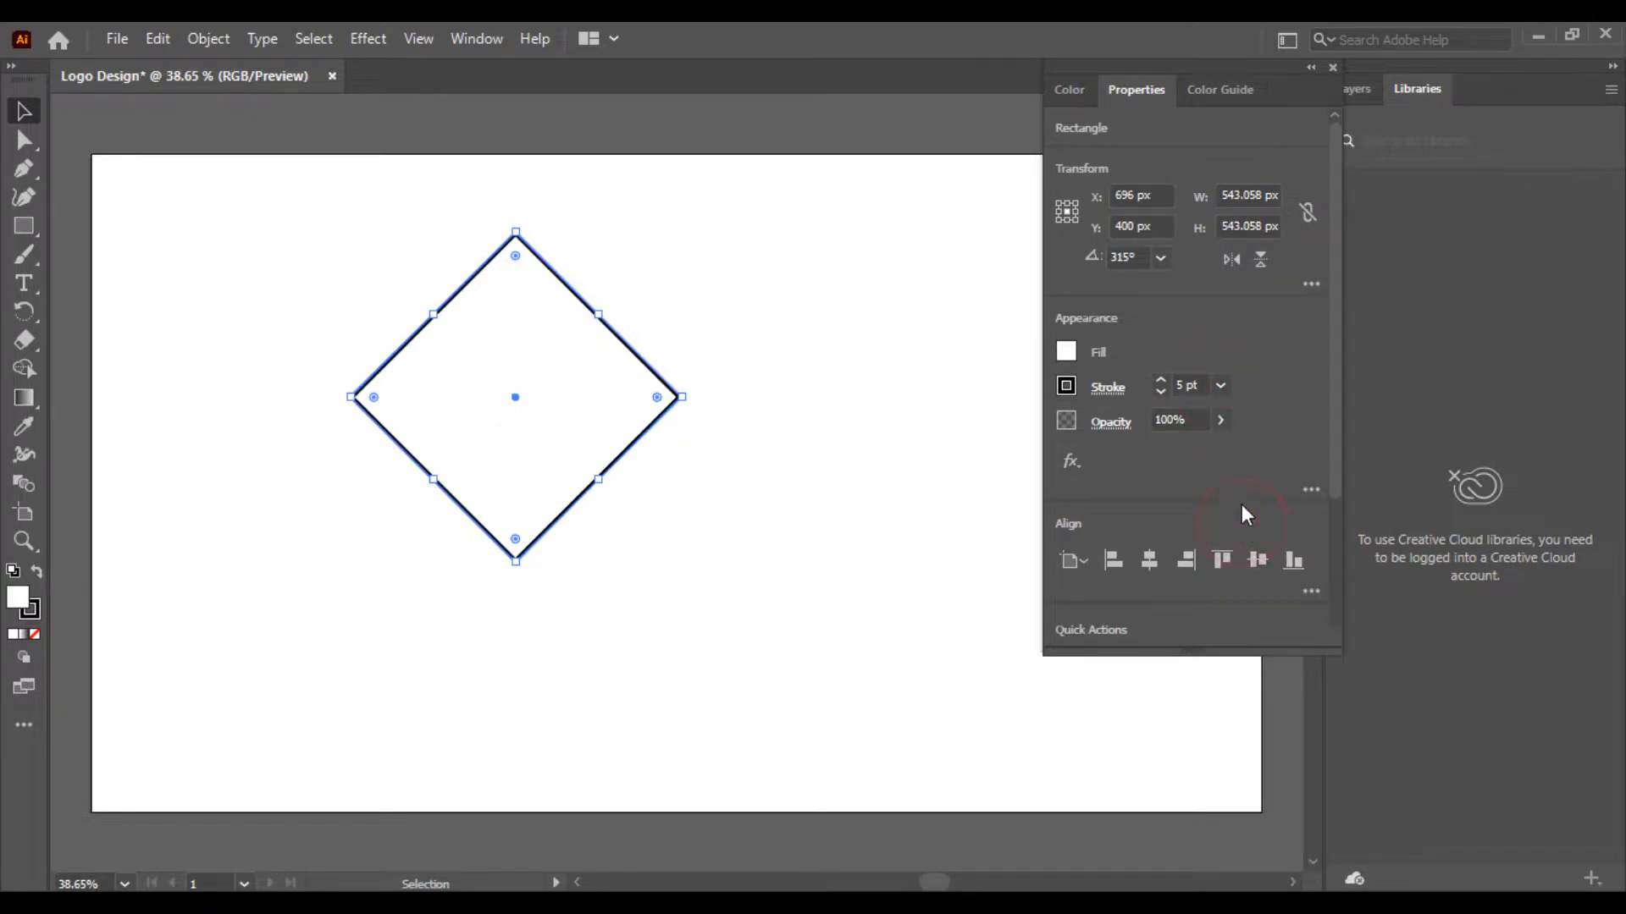
{"action": "left_click", "coordinate": [1220, 386]}
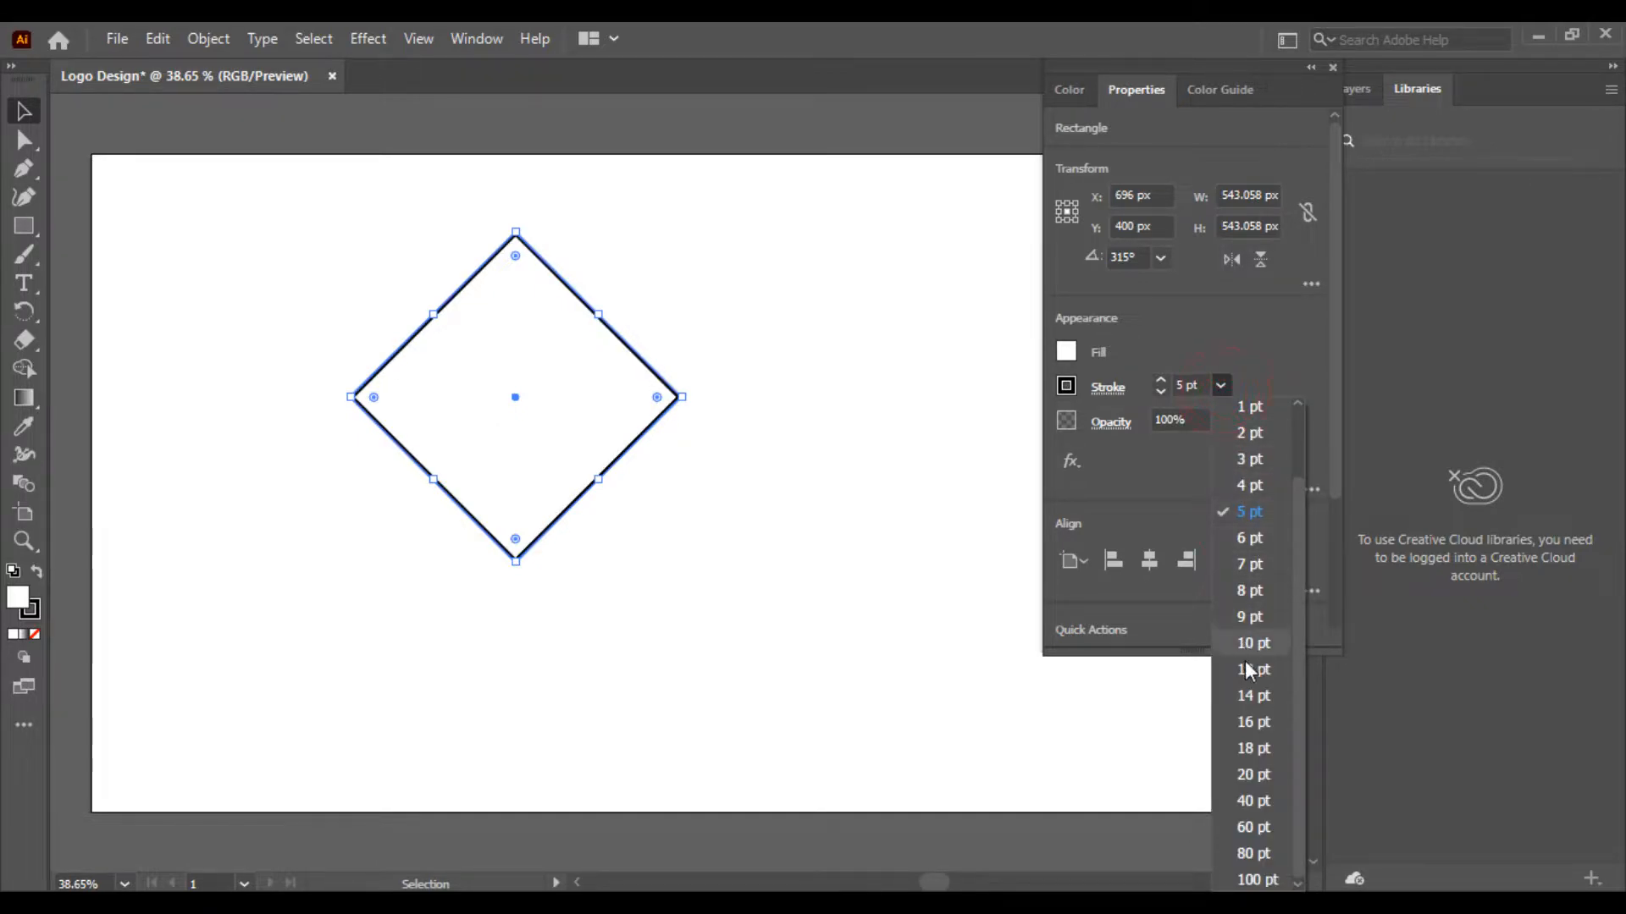
{"action": "left_click", "coordinate": [1248, 721]}
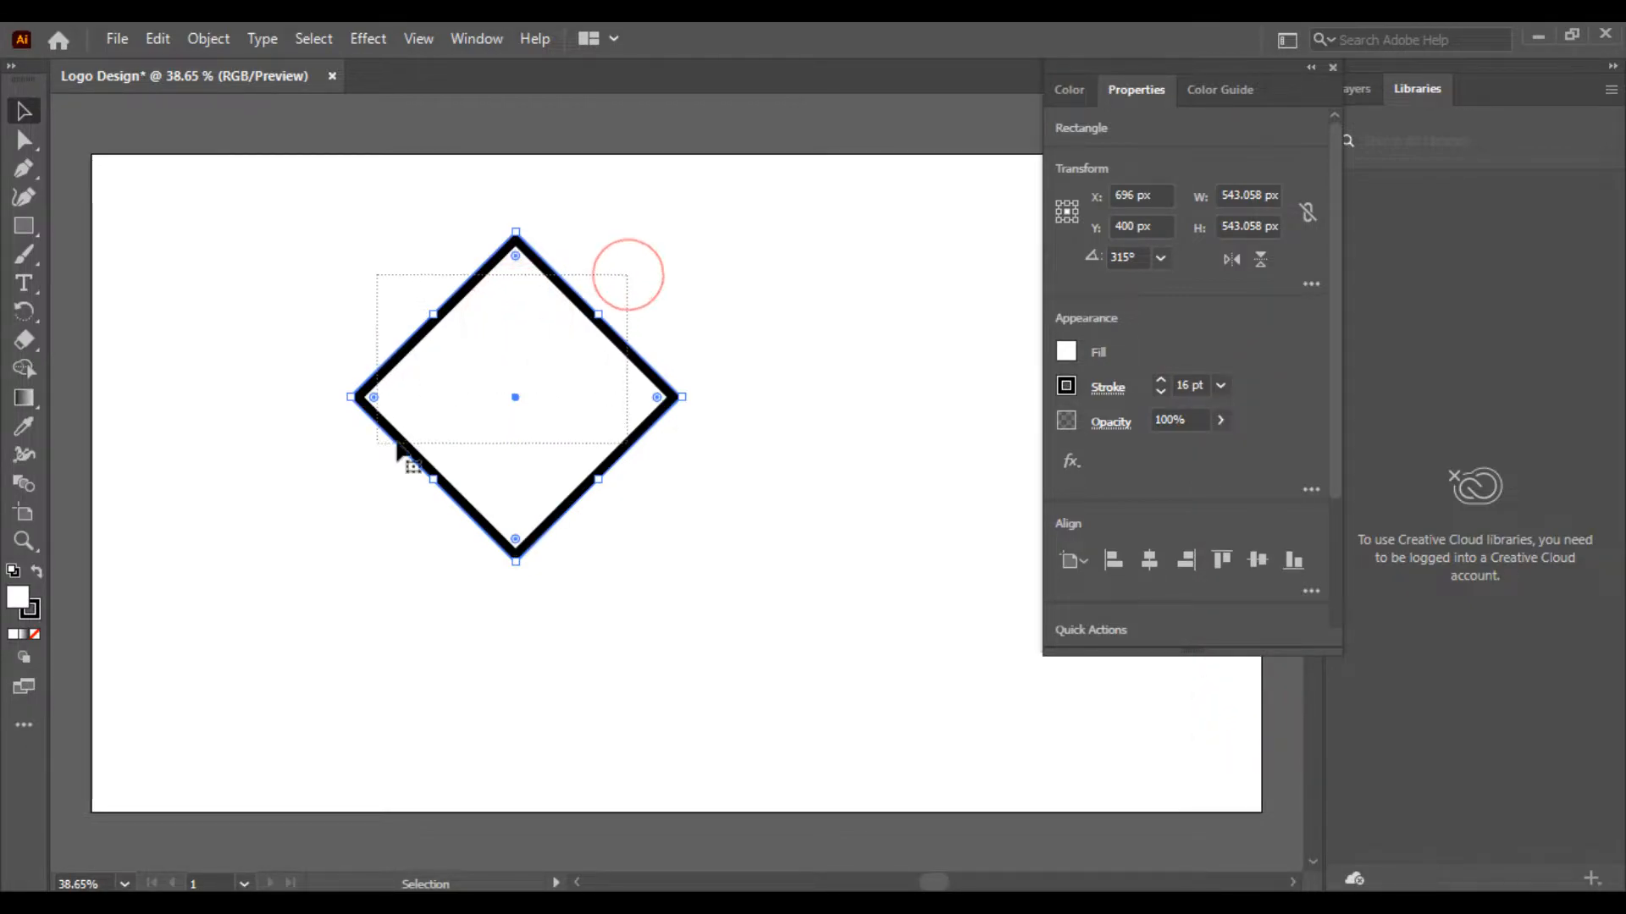
{"action": "left_click", "coordinate": [1067, 351]}
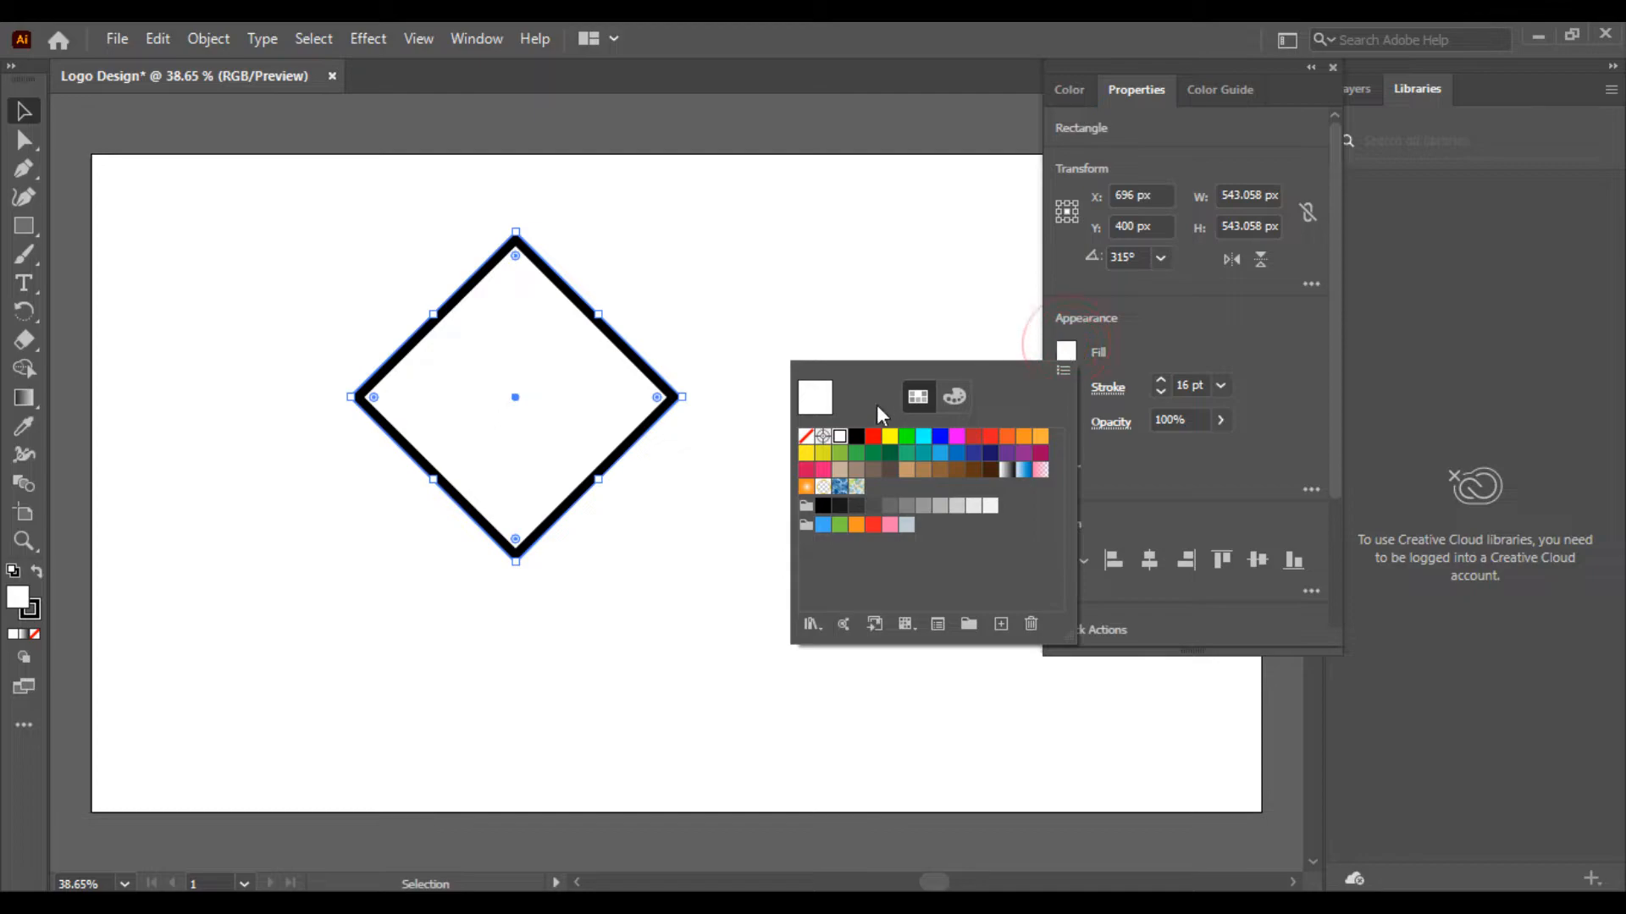
{"action": "left_click", "coordinate": [805, 436]}
{"action": "left_click", "coordinate": [624, 280]}
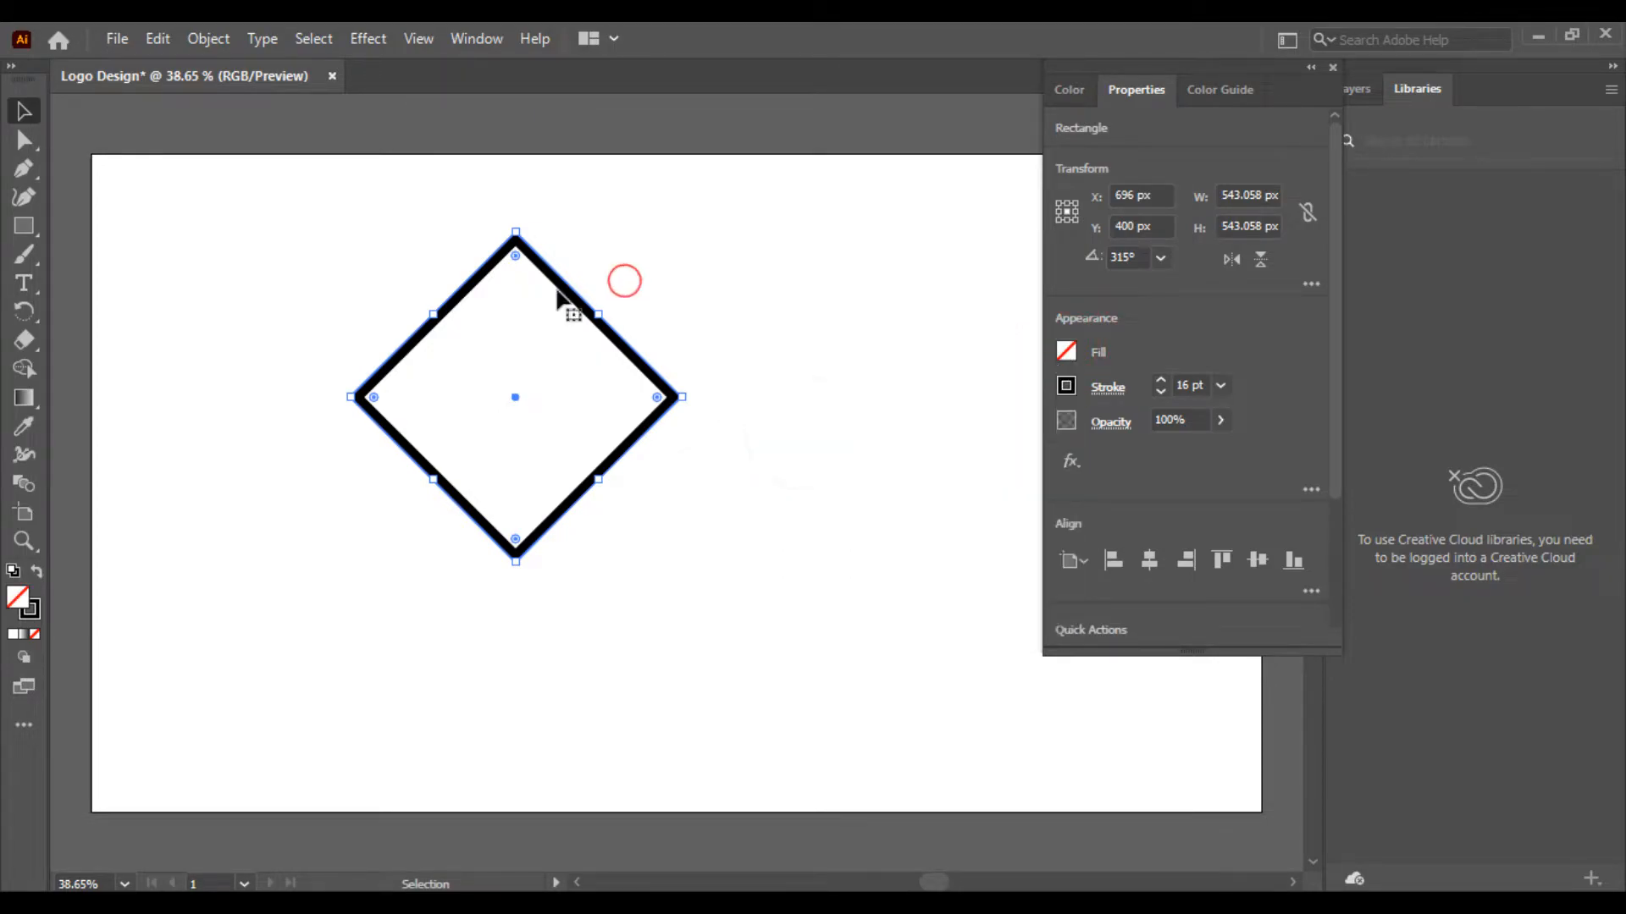
Step: Round only the diamond's top corner to a radius of 120 px
{"action": "left_click_drag", "start_coordinate": [513, 254], "coordinate": [514, 281]}
{"action": "key", "text": "ctrl+z"}
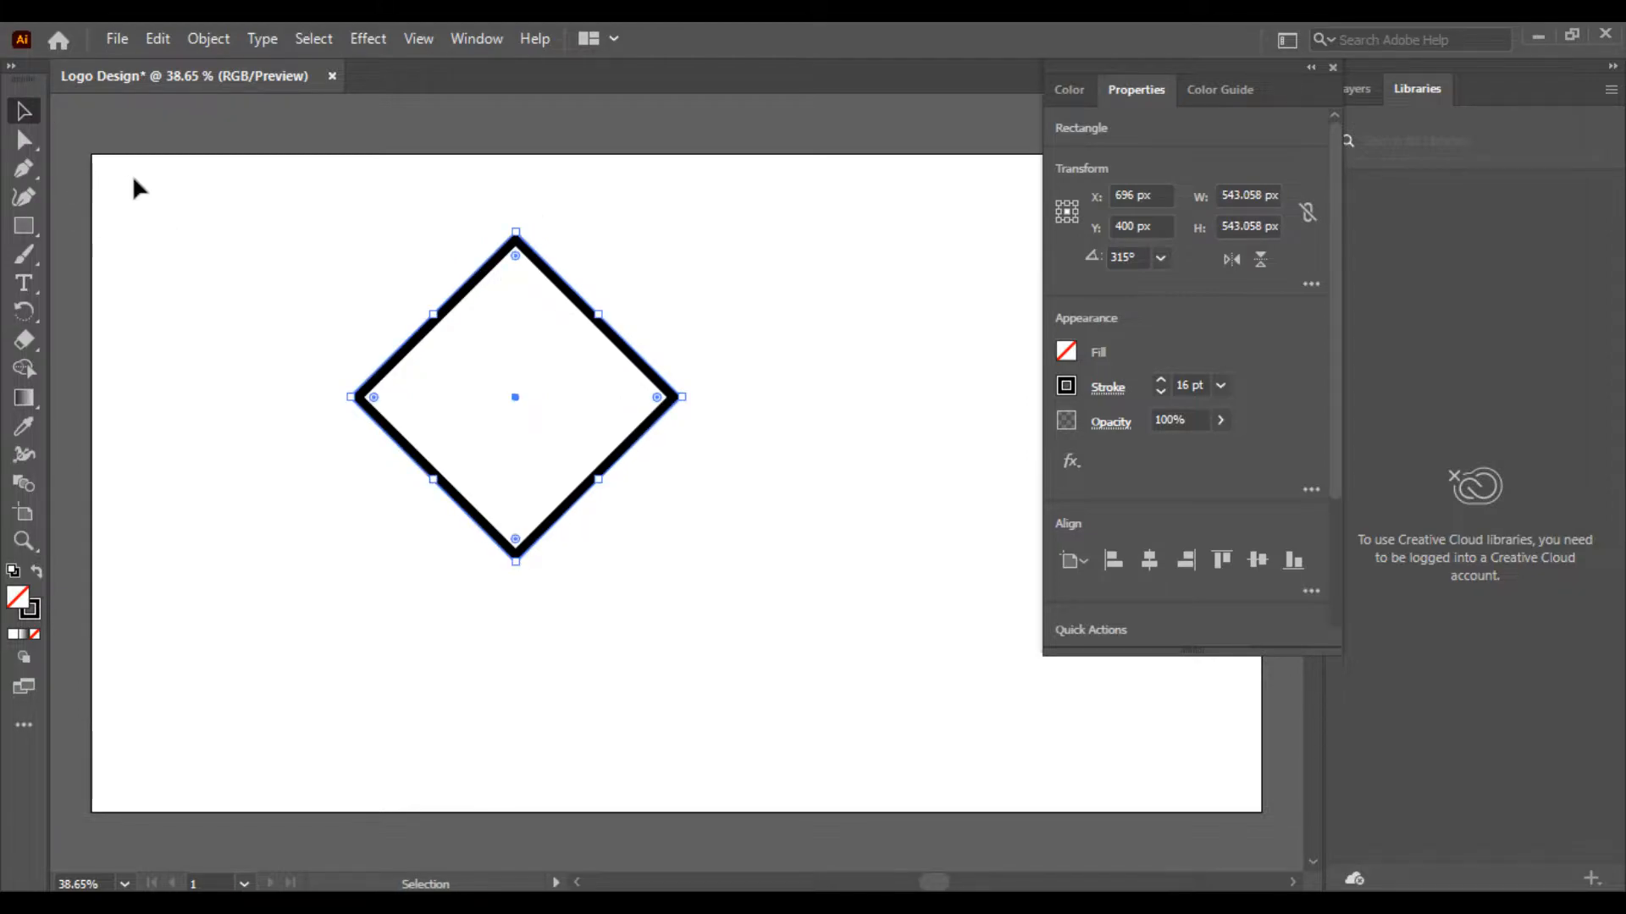
{"action": "left_click", "coordinate": [24, 139]}
{"action": "left_click_drag", "start_coordinate": [449, 200], "coordinate": [519, 340]}
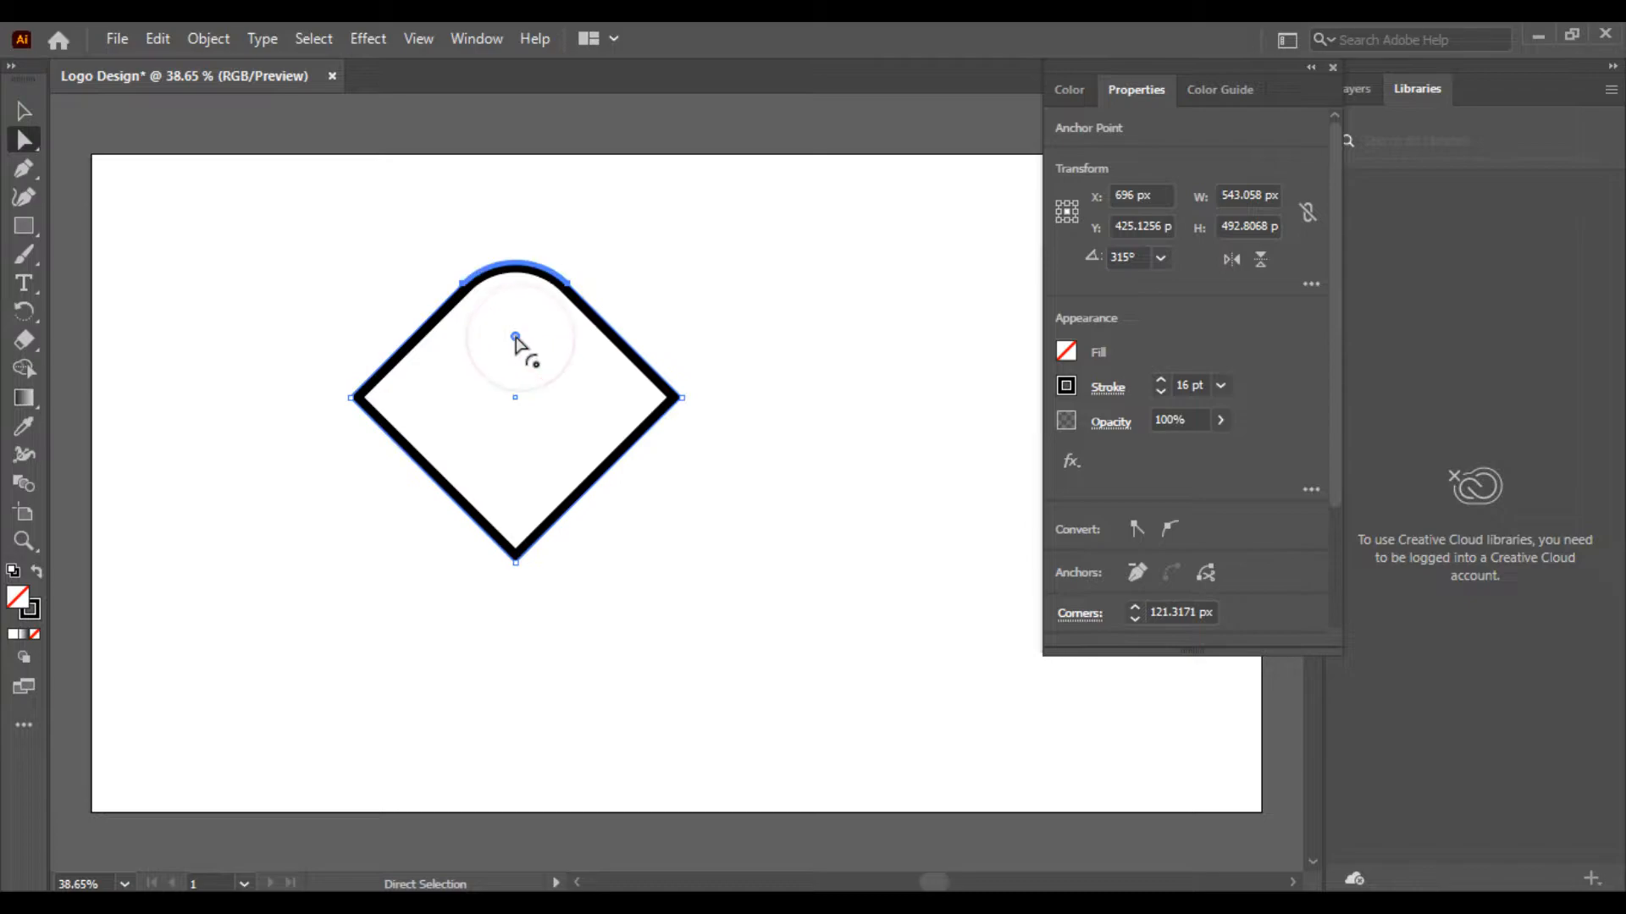
{"action": "double_click", "coordinate": [515, 337]}
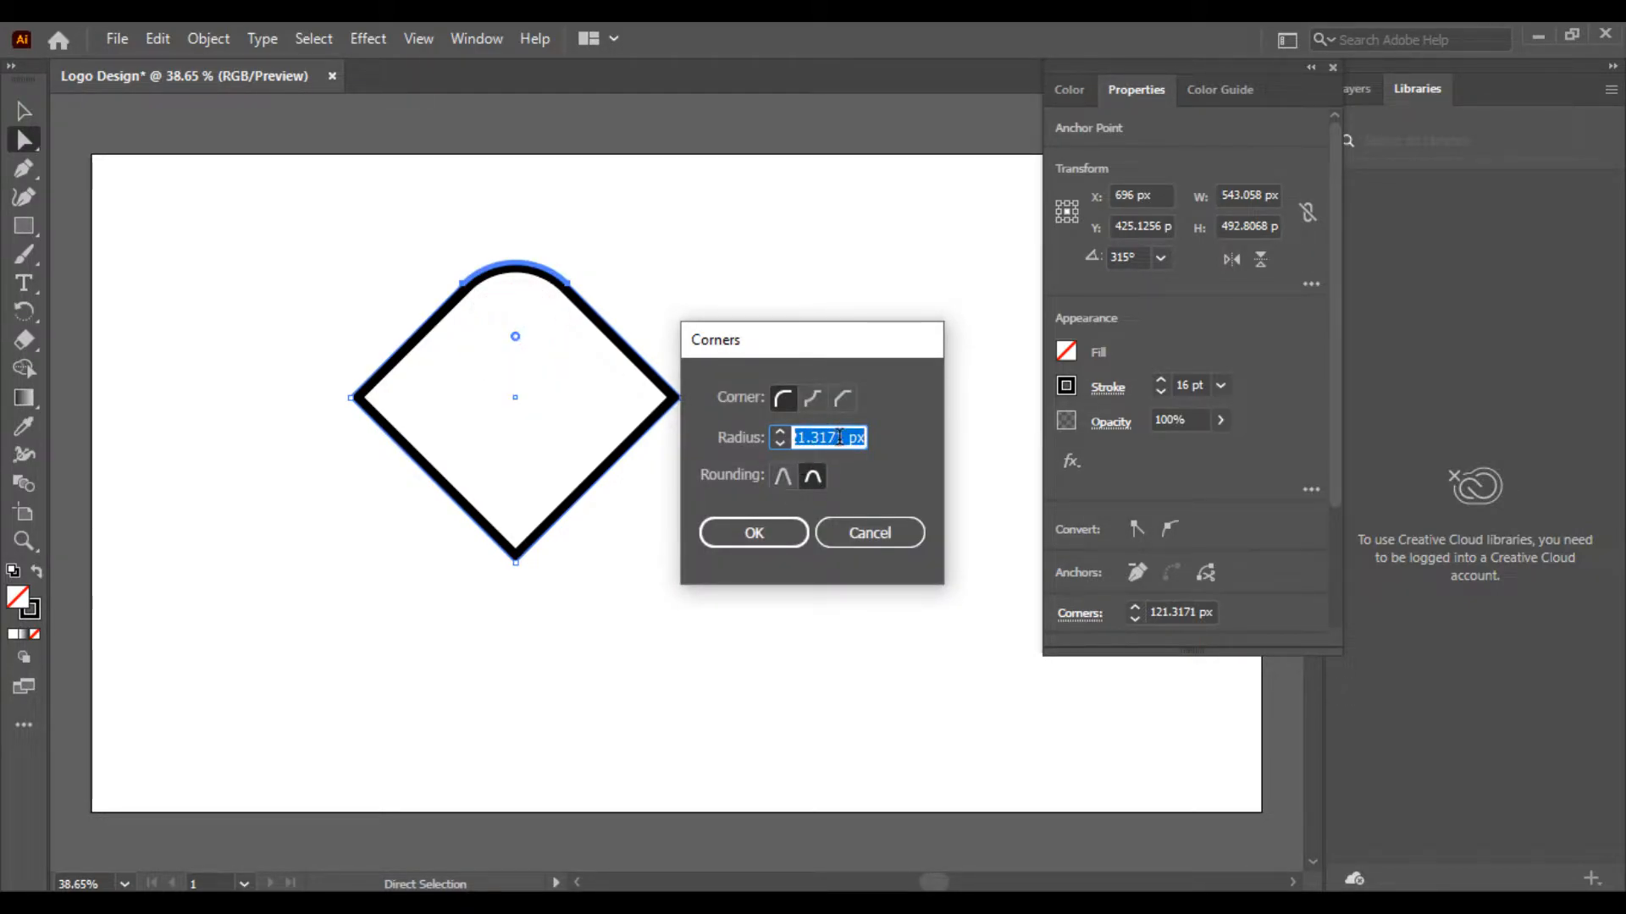
{"action": "left_click", "coordinate": [793, 437]}
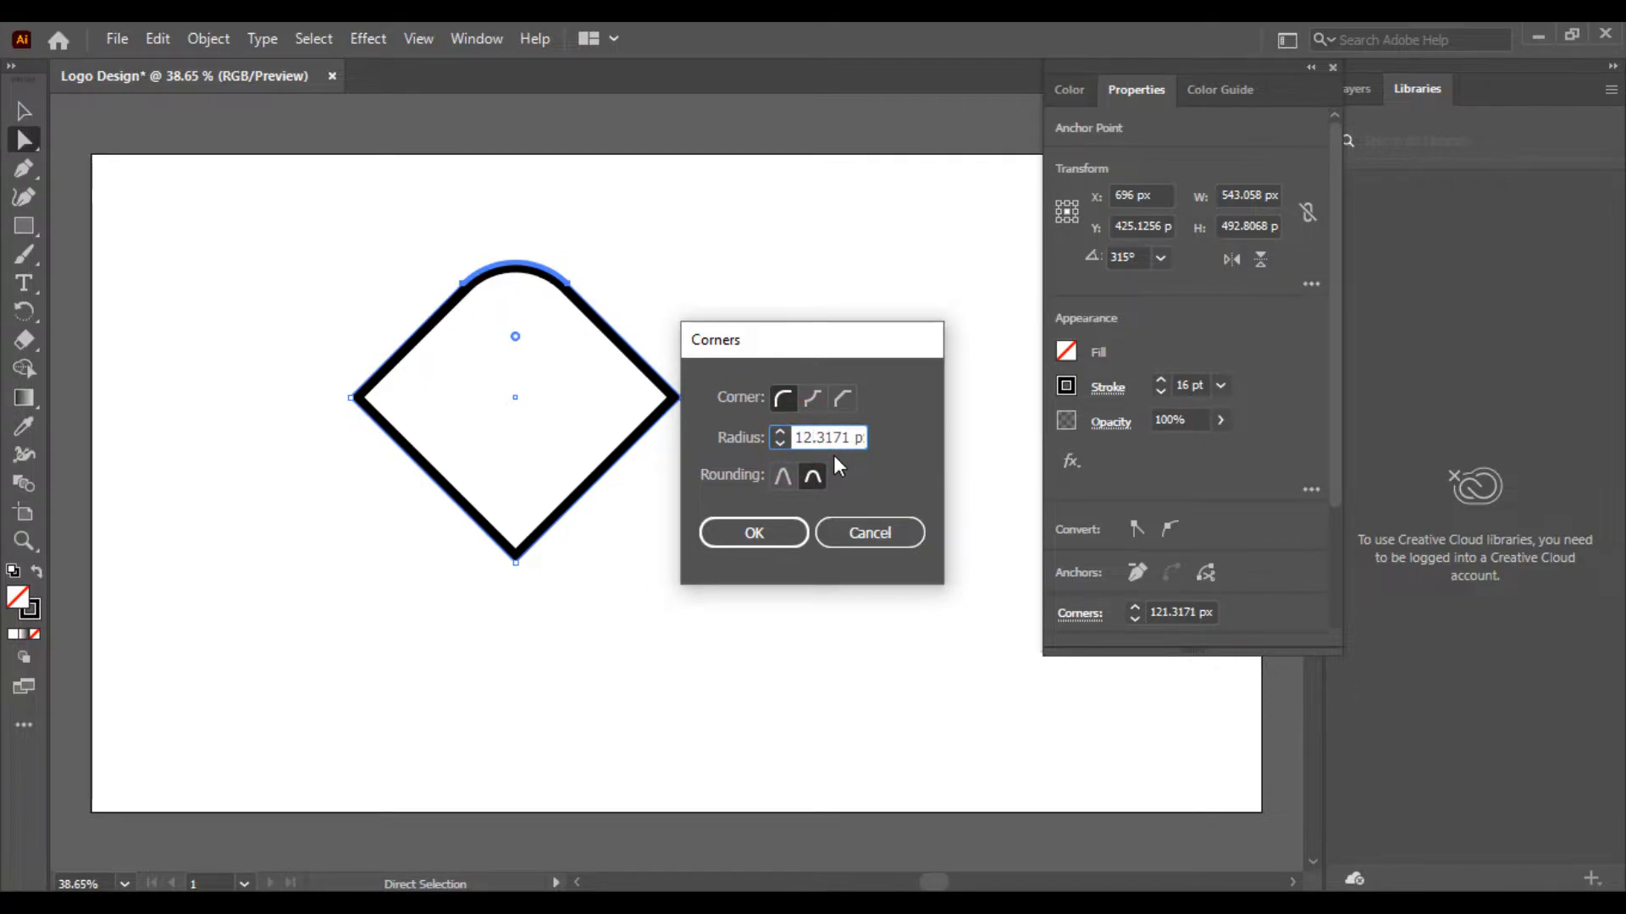
{"action": "key", "text": "ctrl+a"}
{"action": "type", "text": "1"}
{"action": "key", "text": "Return"}
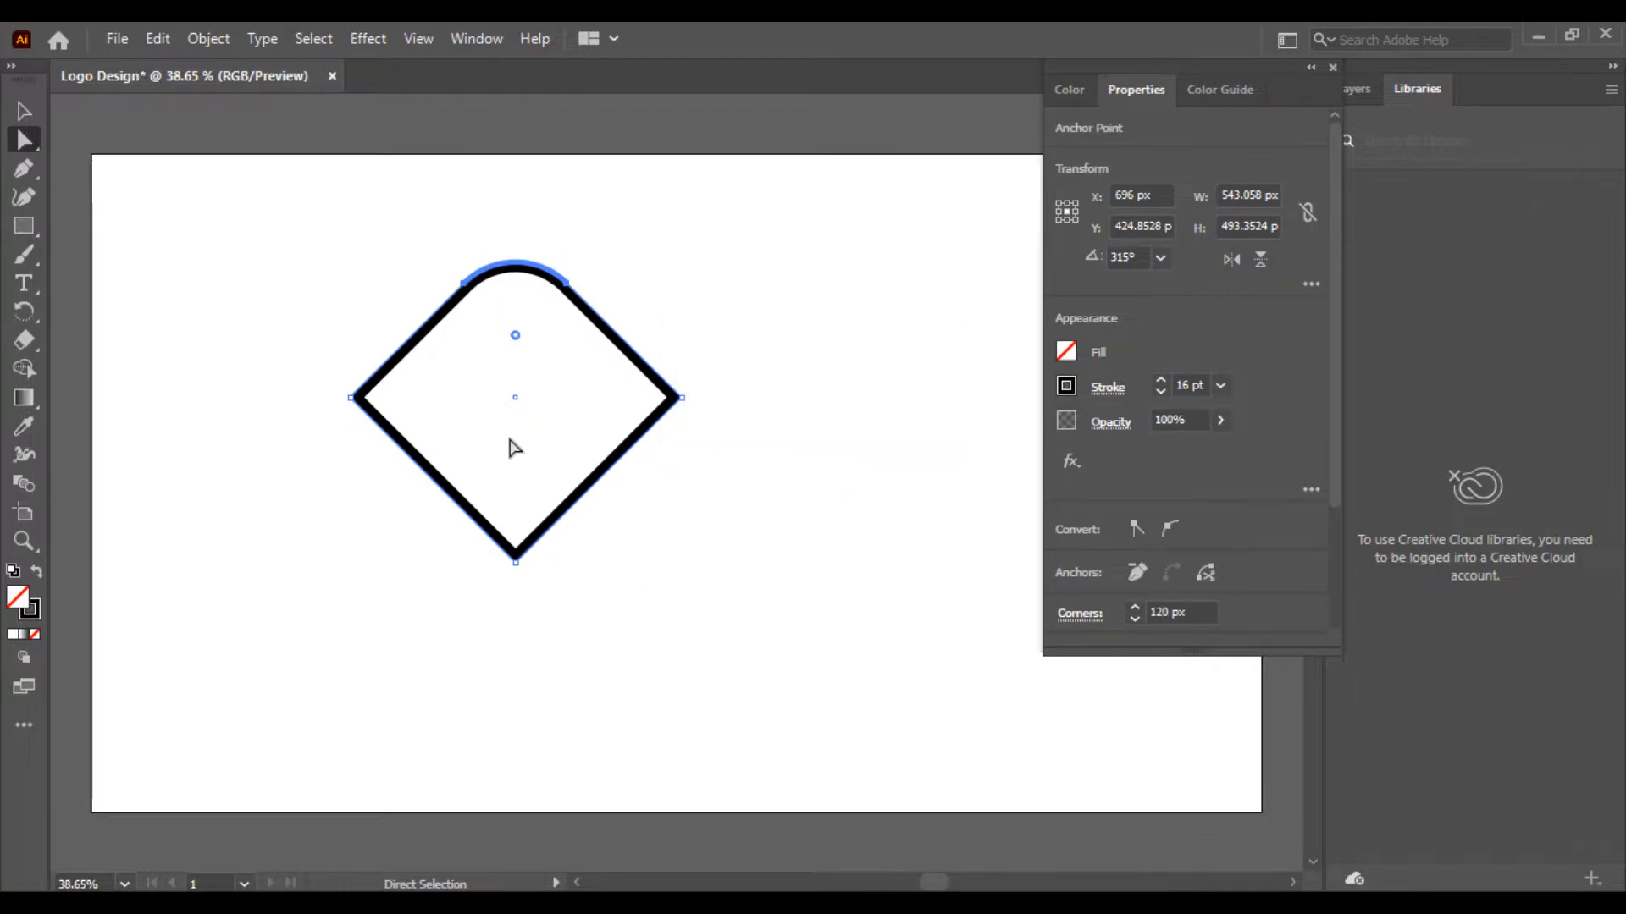
Step: Round the diamond's bottom corner to a radius of 120 px
{"action": "left_click_drag", "start_coordinate": [465, 592], "coordinate": [519, 544]}
{"action": "left_click", "coordinate": [514, 539]}
{"action": "double_click", "coordinate": [515, 540]}
{"action": "type", "text": "1"}
{"action": "left_click", "coordinate": [839, 436]}
{"action": "type", "text": "20"}
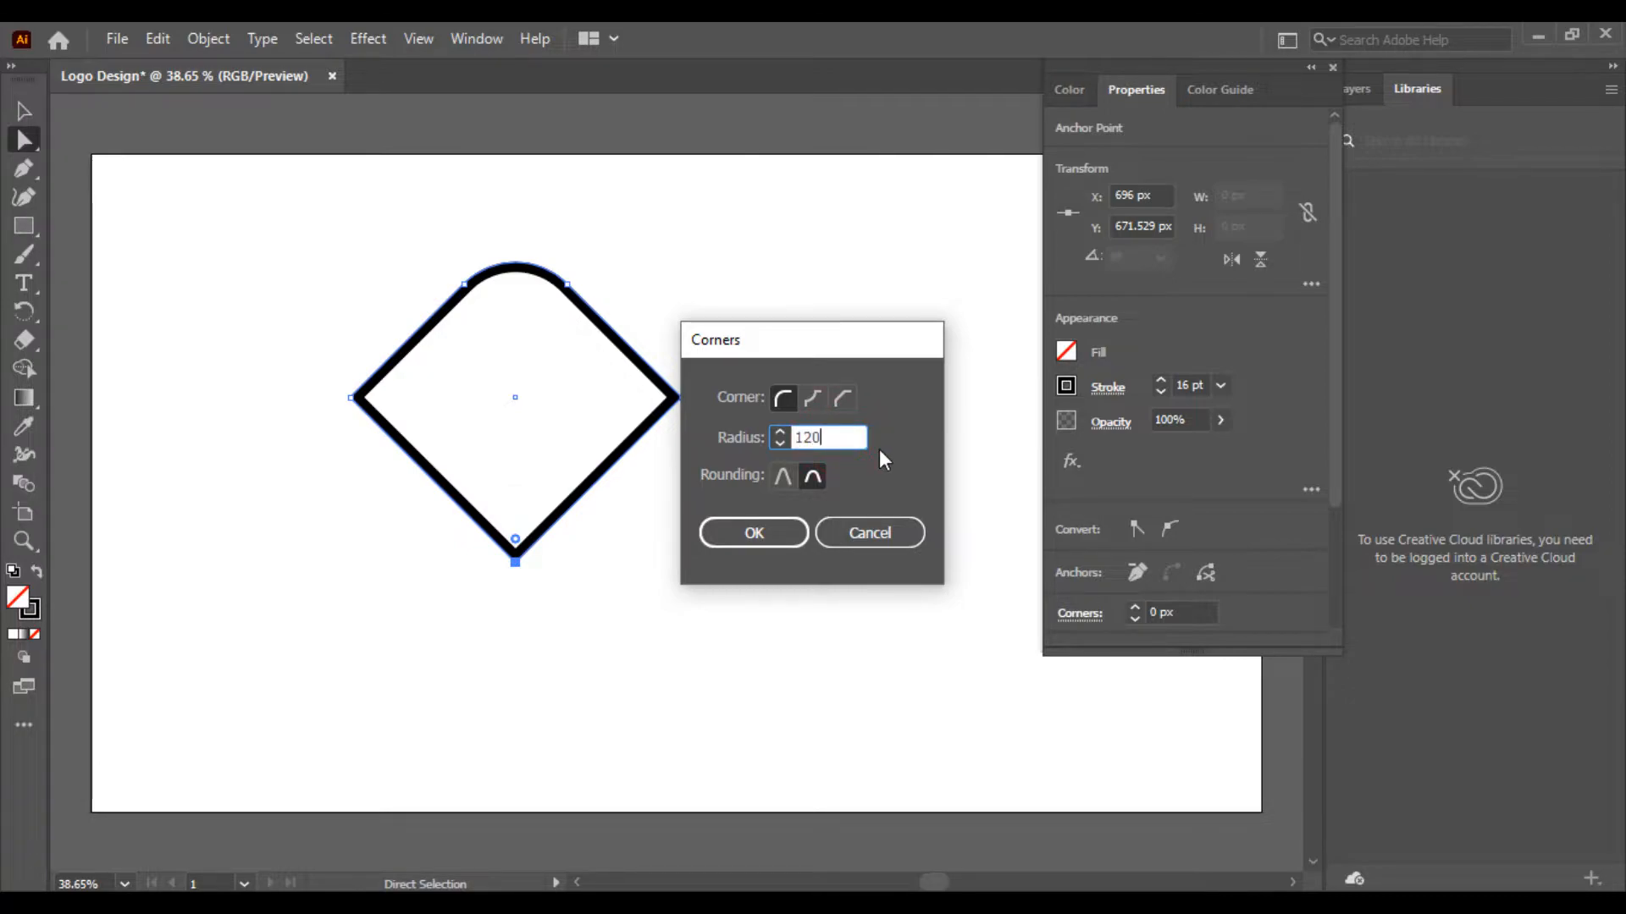
{"action": "key", "text": "Return"}
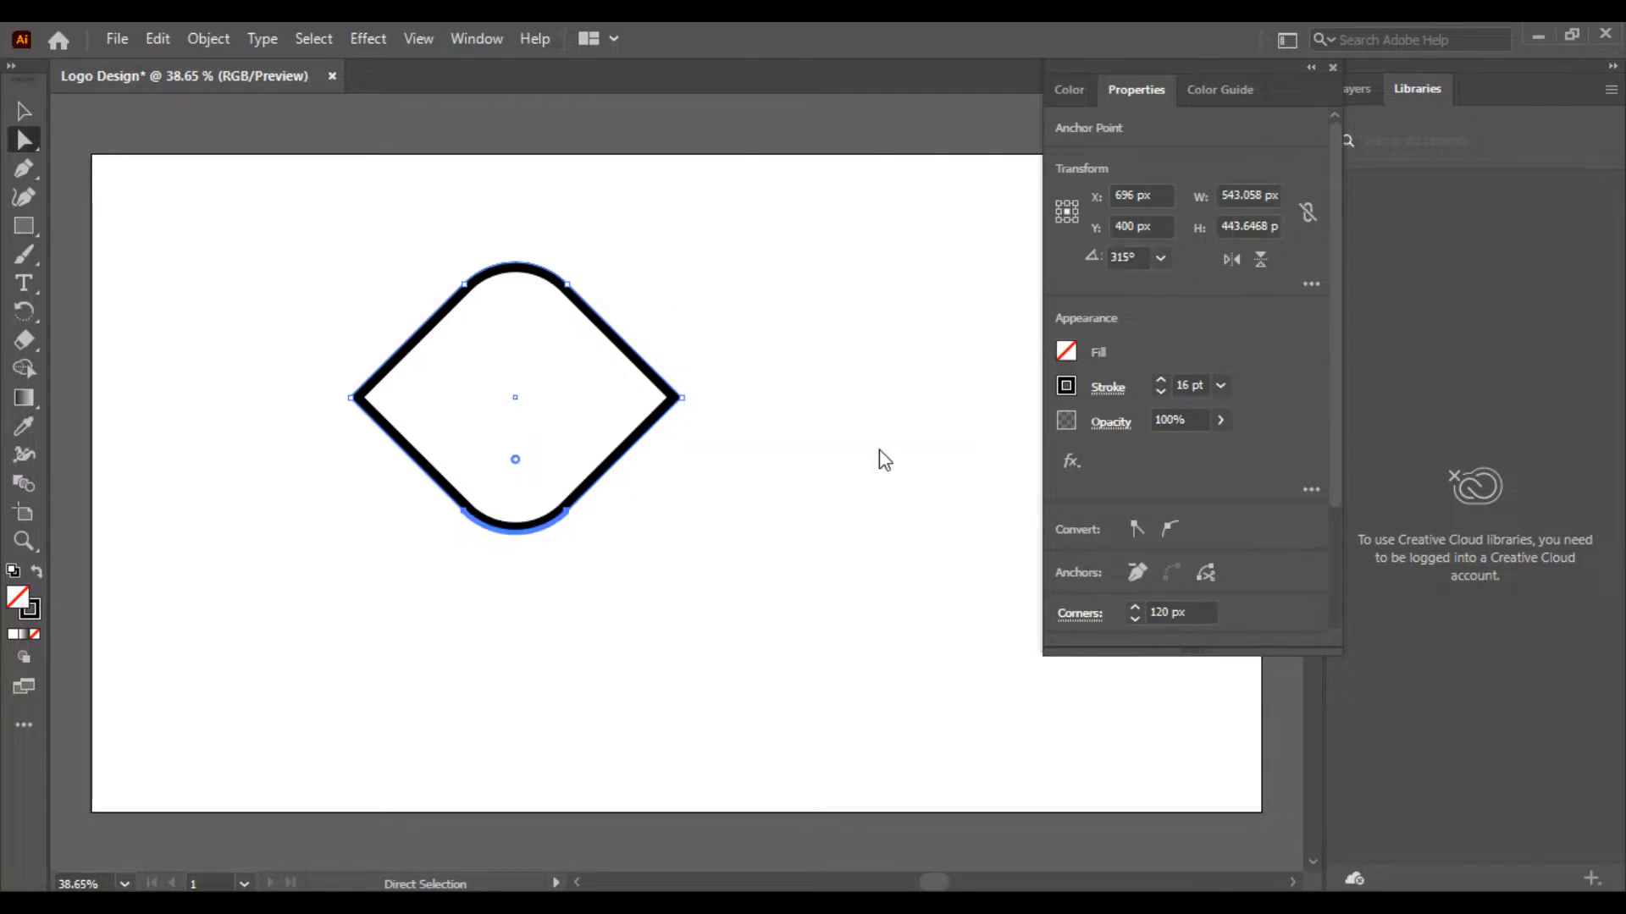
Step: Delete the bottom rounded corner's anchor points so only the upper arch of the shape is left
{"action": "left_click", "coordinate": [700, 506]}
{"action": "left_click_drag", "start_coordinate": [310, 280], "coordinate": [675, 556]}
{"action": "left_click", "coordinate": [675, 556]}
{"action": "left_click_drag", "start_coordinate": [370, 519], "coordinate": [713, 493]}
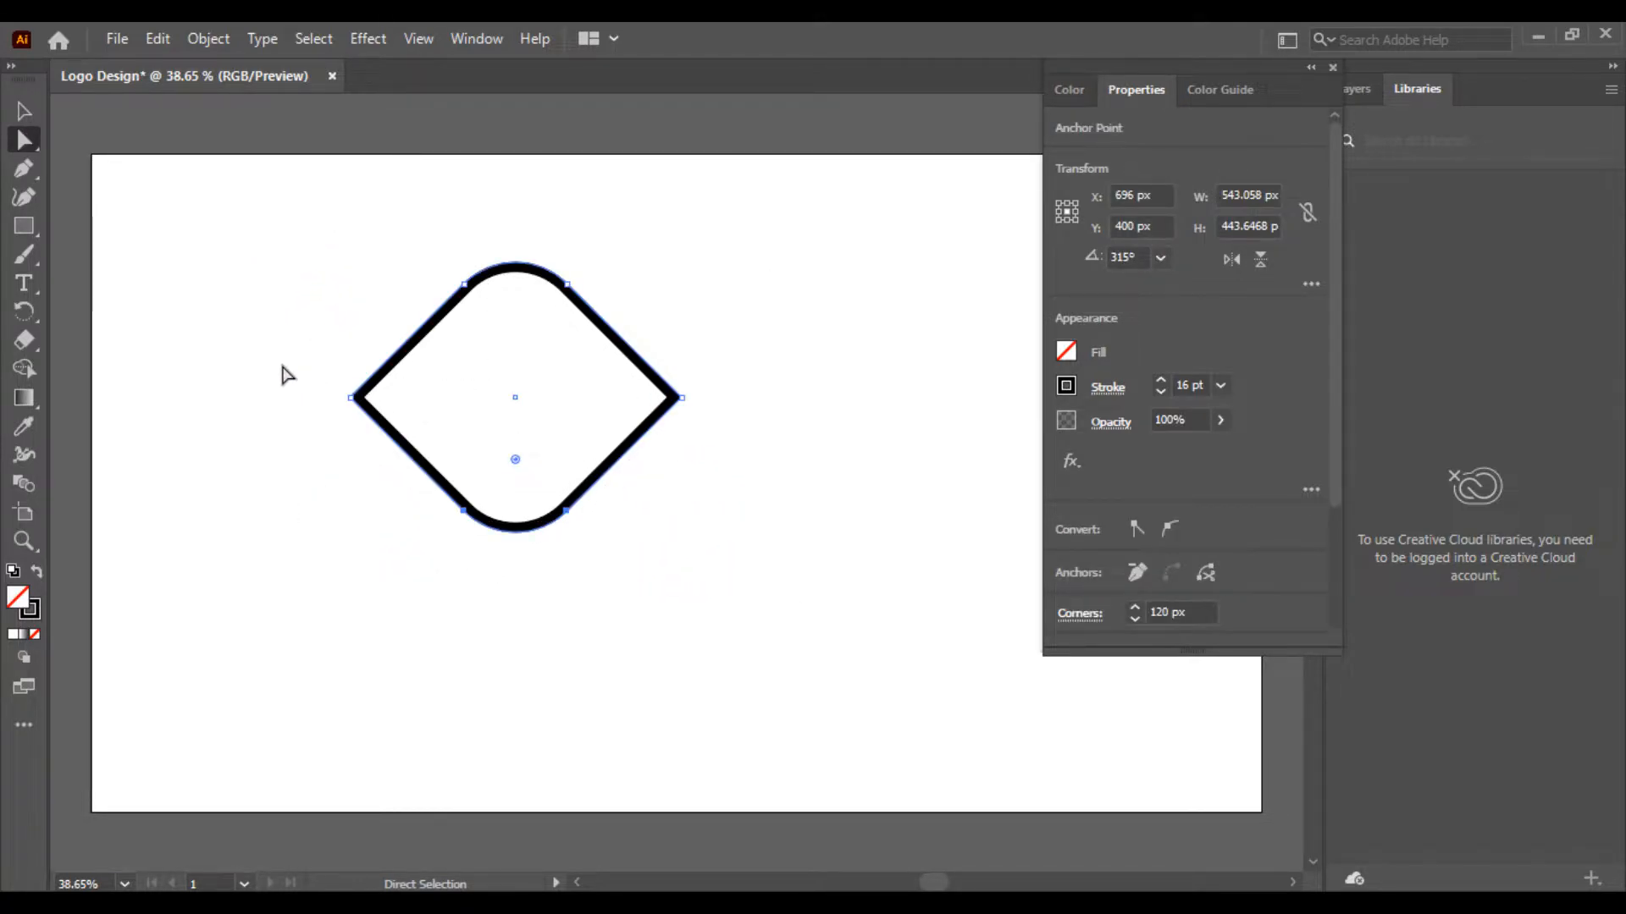
{"action": "key", "text": "Delete"}
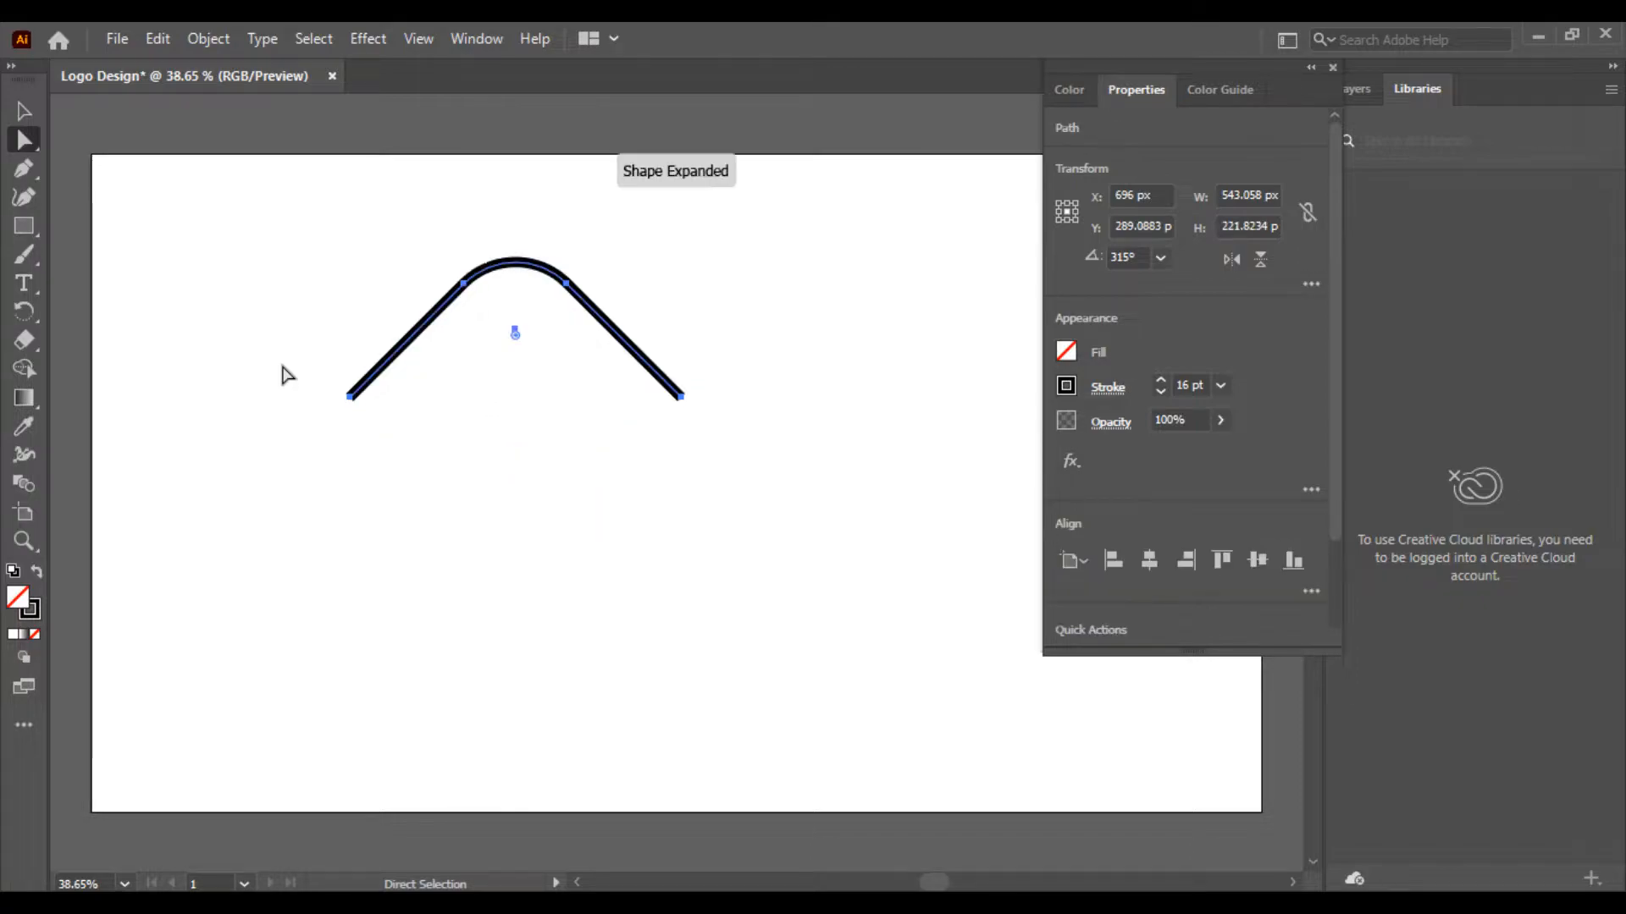
{"action": "left_click", "coordinate": [317, 243]}
{"action": "left_click", "coordinate": [629, 482]}
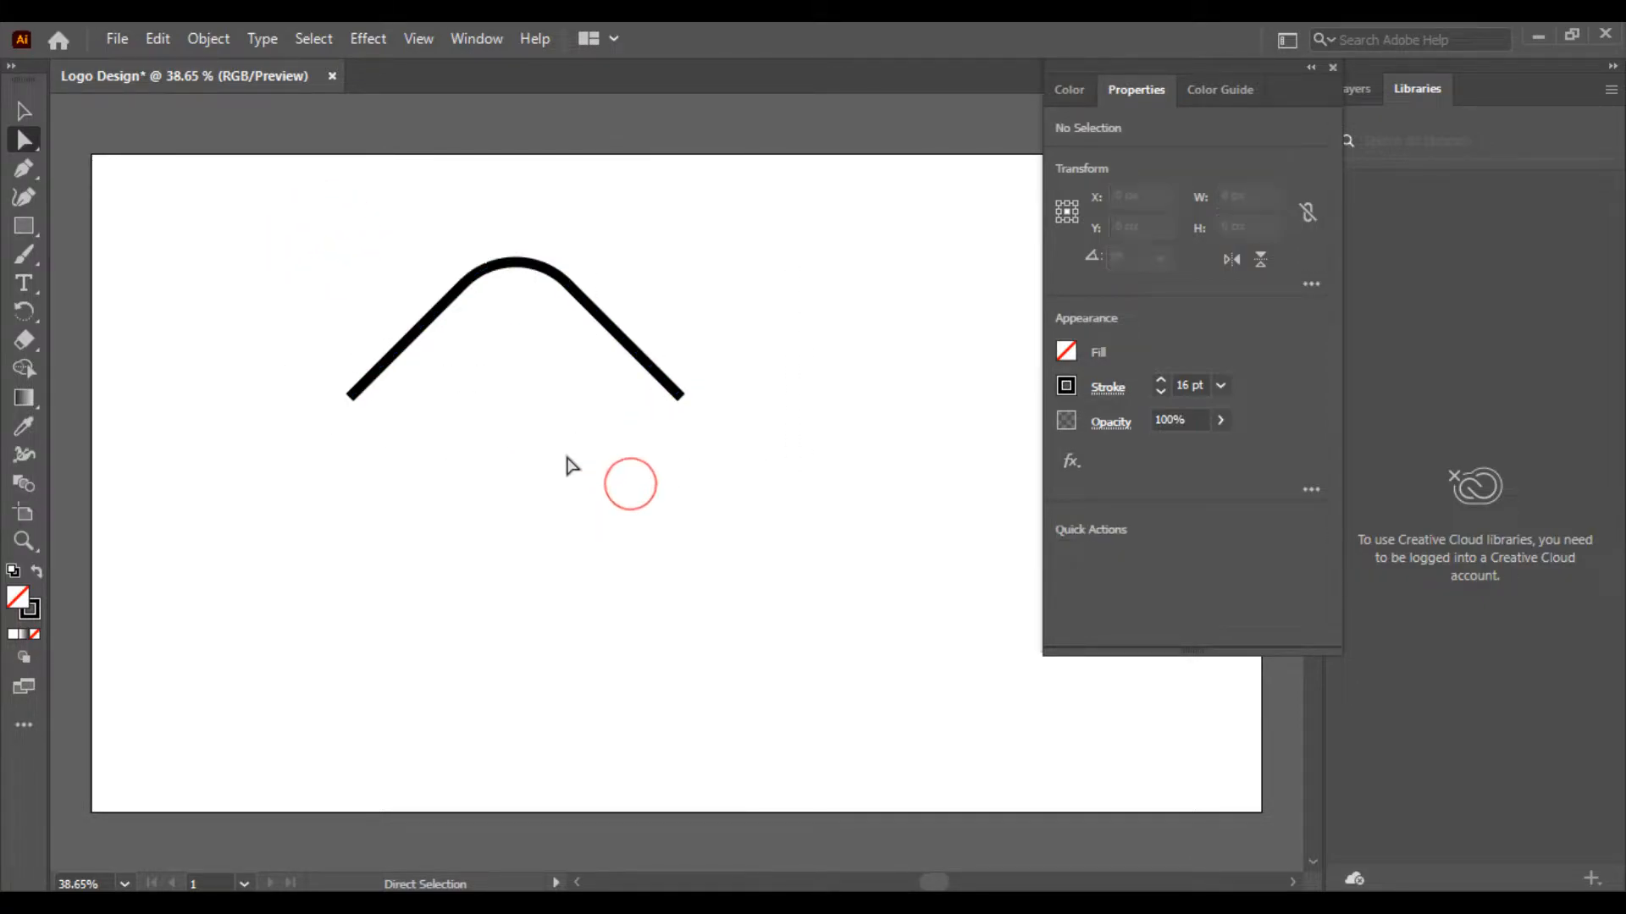
Step: Set the arch path's stroke weight to 40 pt
{"action": "key", "text": "ctrl+equal"}
{"action": "left_click_drag", "start_coordinate": [568, 466], "coordinate": [653, 567]}
{"action": "left_click_drag", "start_coordinate": [341, 240], "coordinate": [682, 530]}
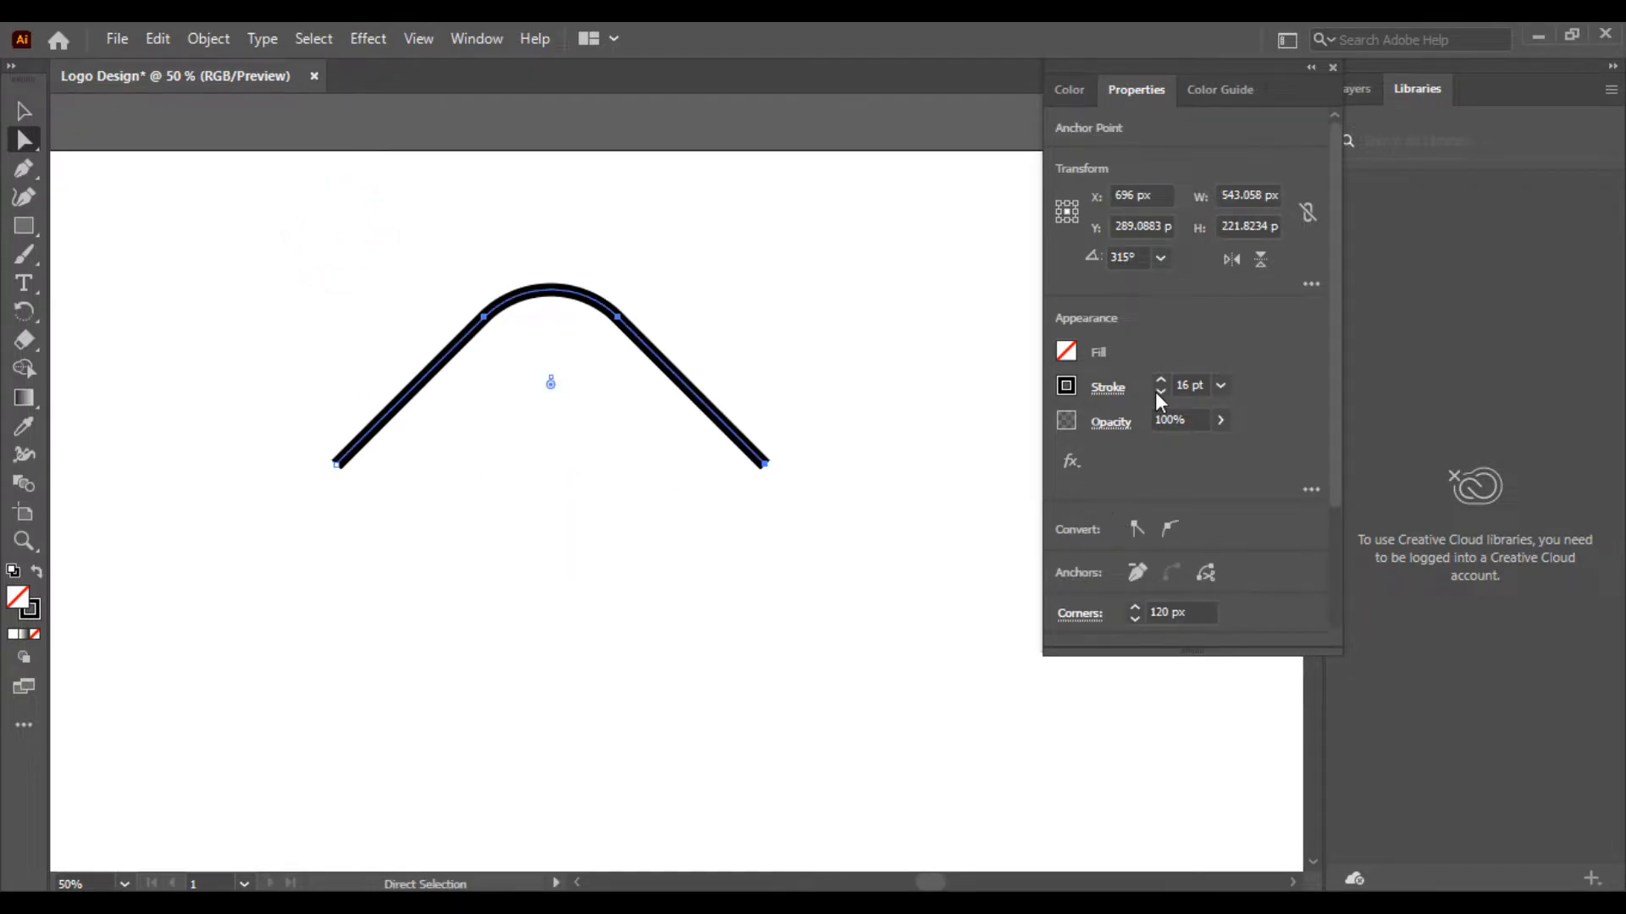
{"action": "left_click", "coordinate": [1220, 386]}
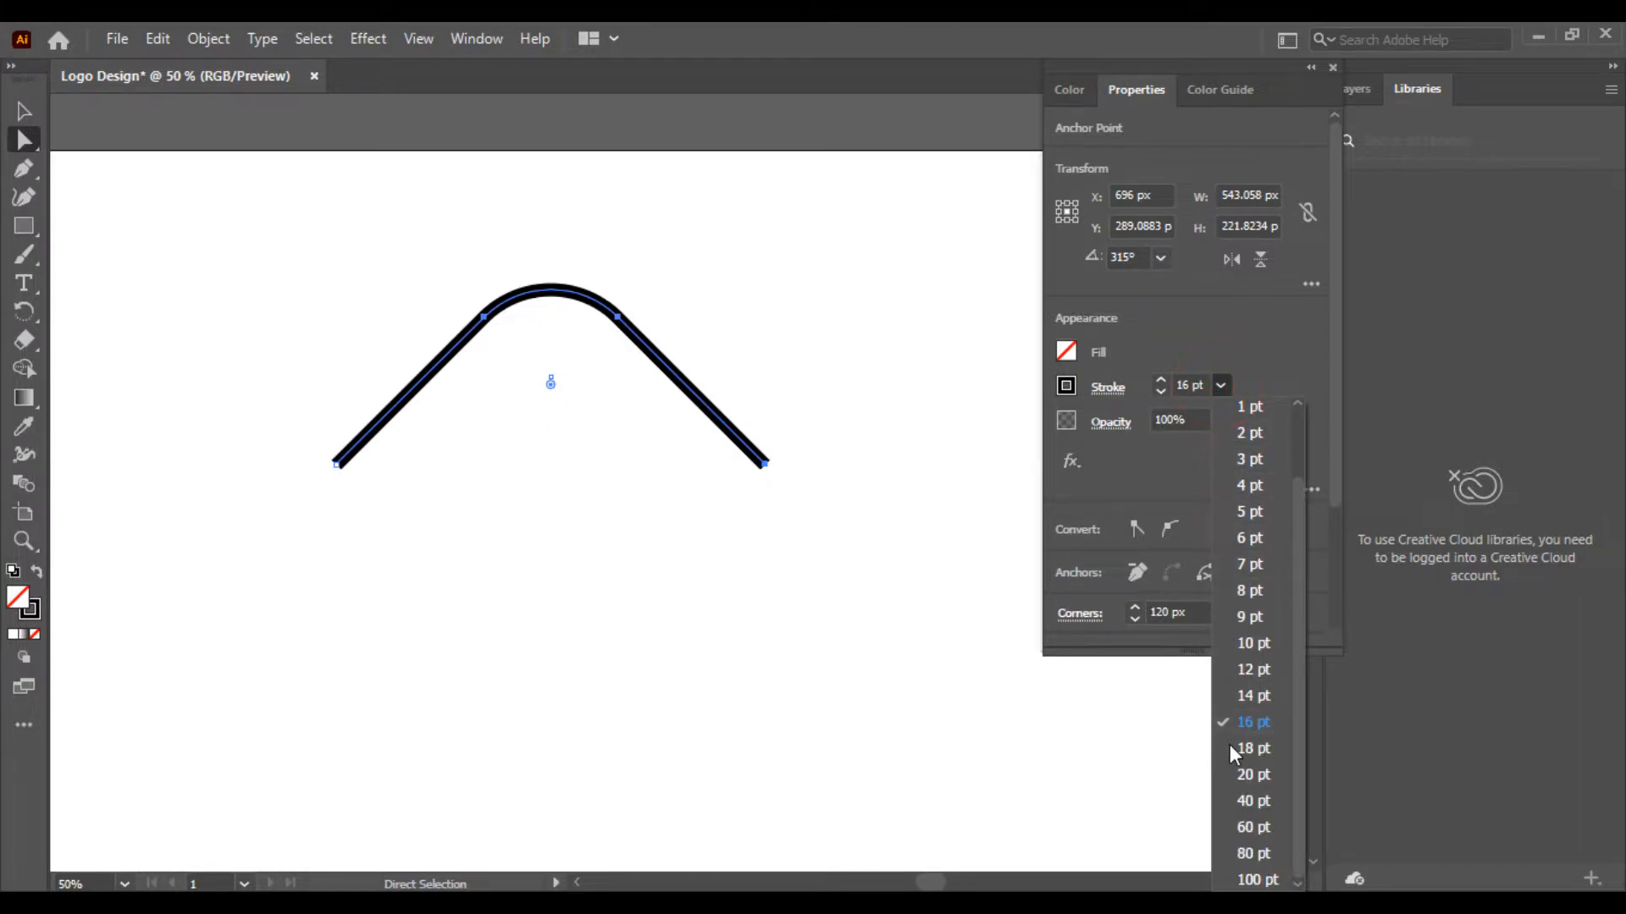
{"action": "left_click", "coordinate": [1253, 801]}
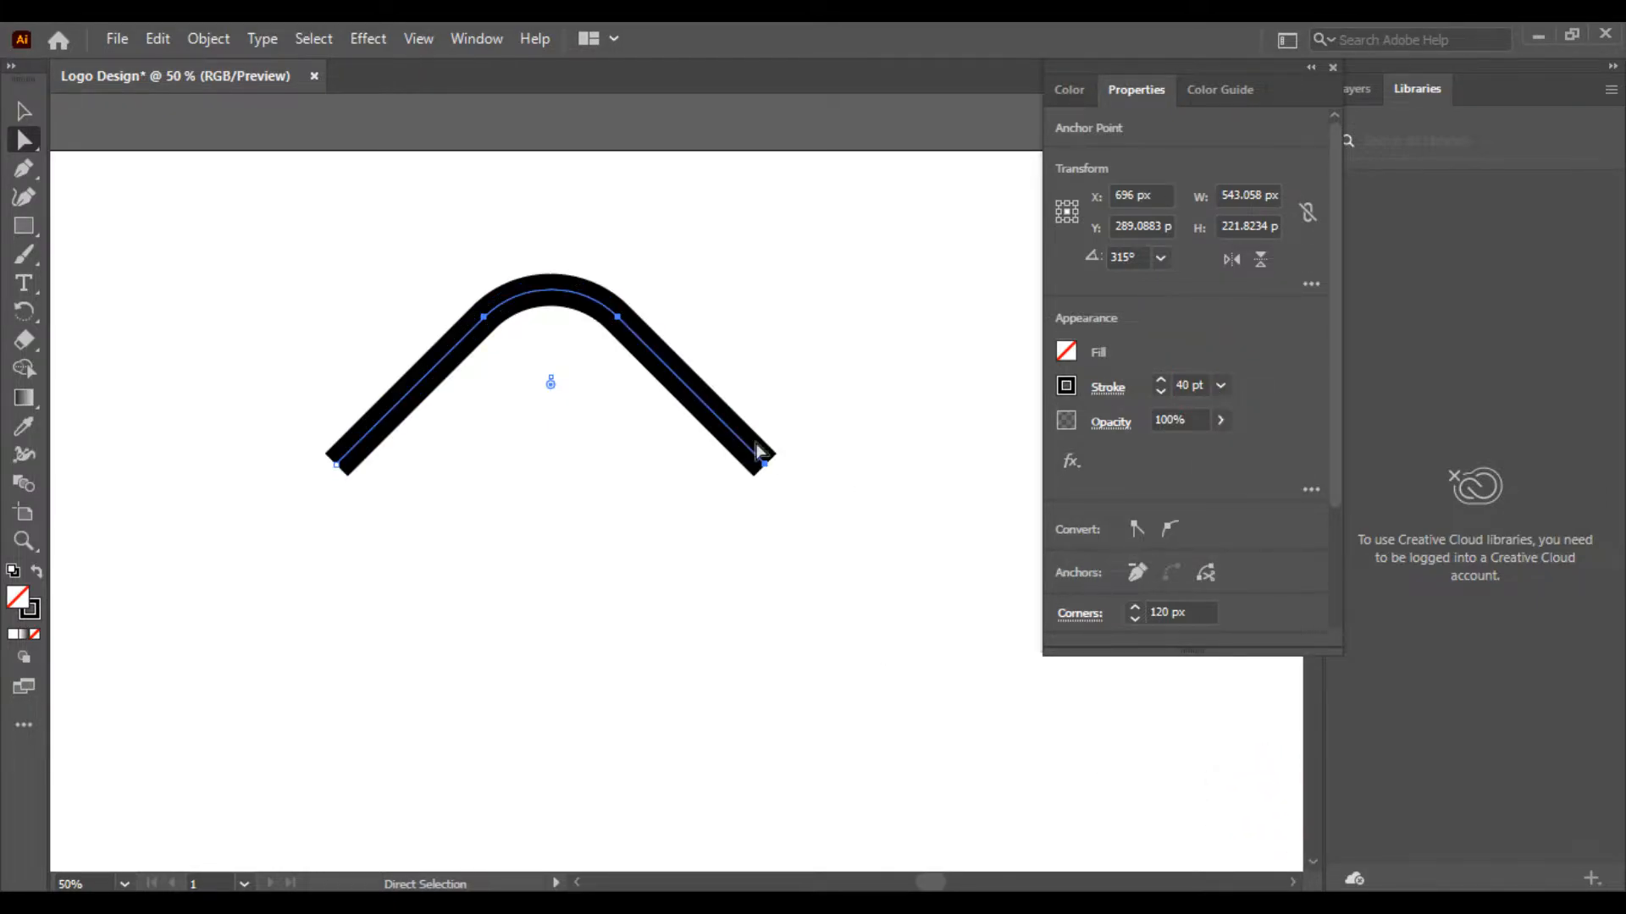
{"action": "left_click", "coordinate": [530, 497]}
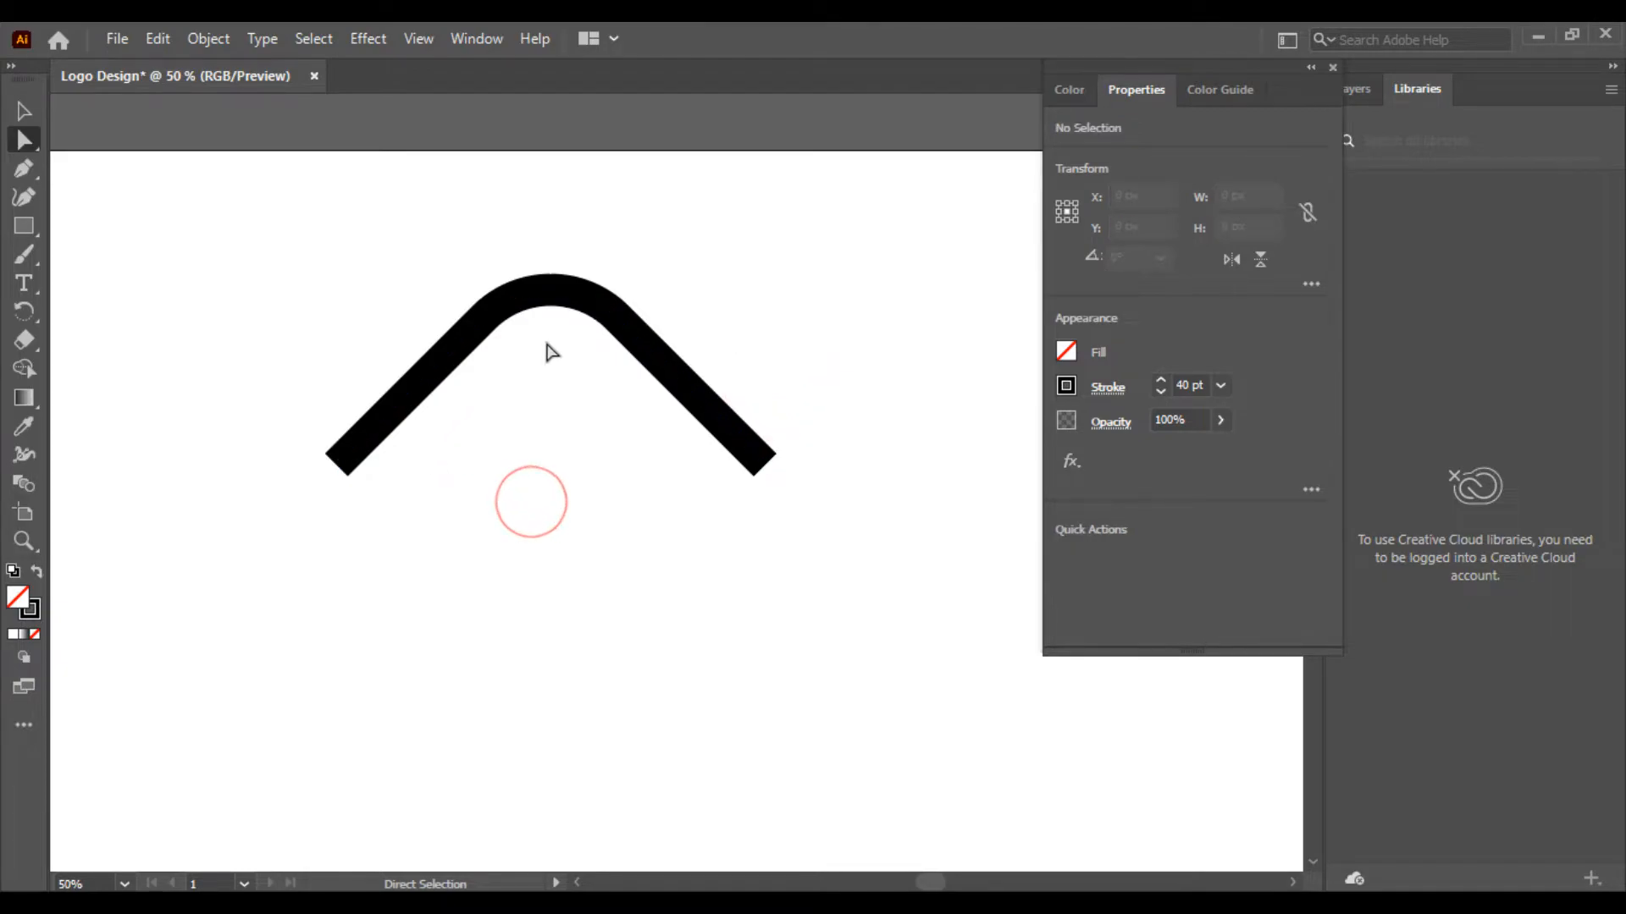
{"action": "left_click_drag", "start_coordinate": [715, 301], "coordinate": [544, 475]}
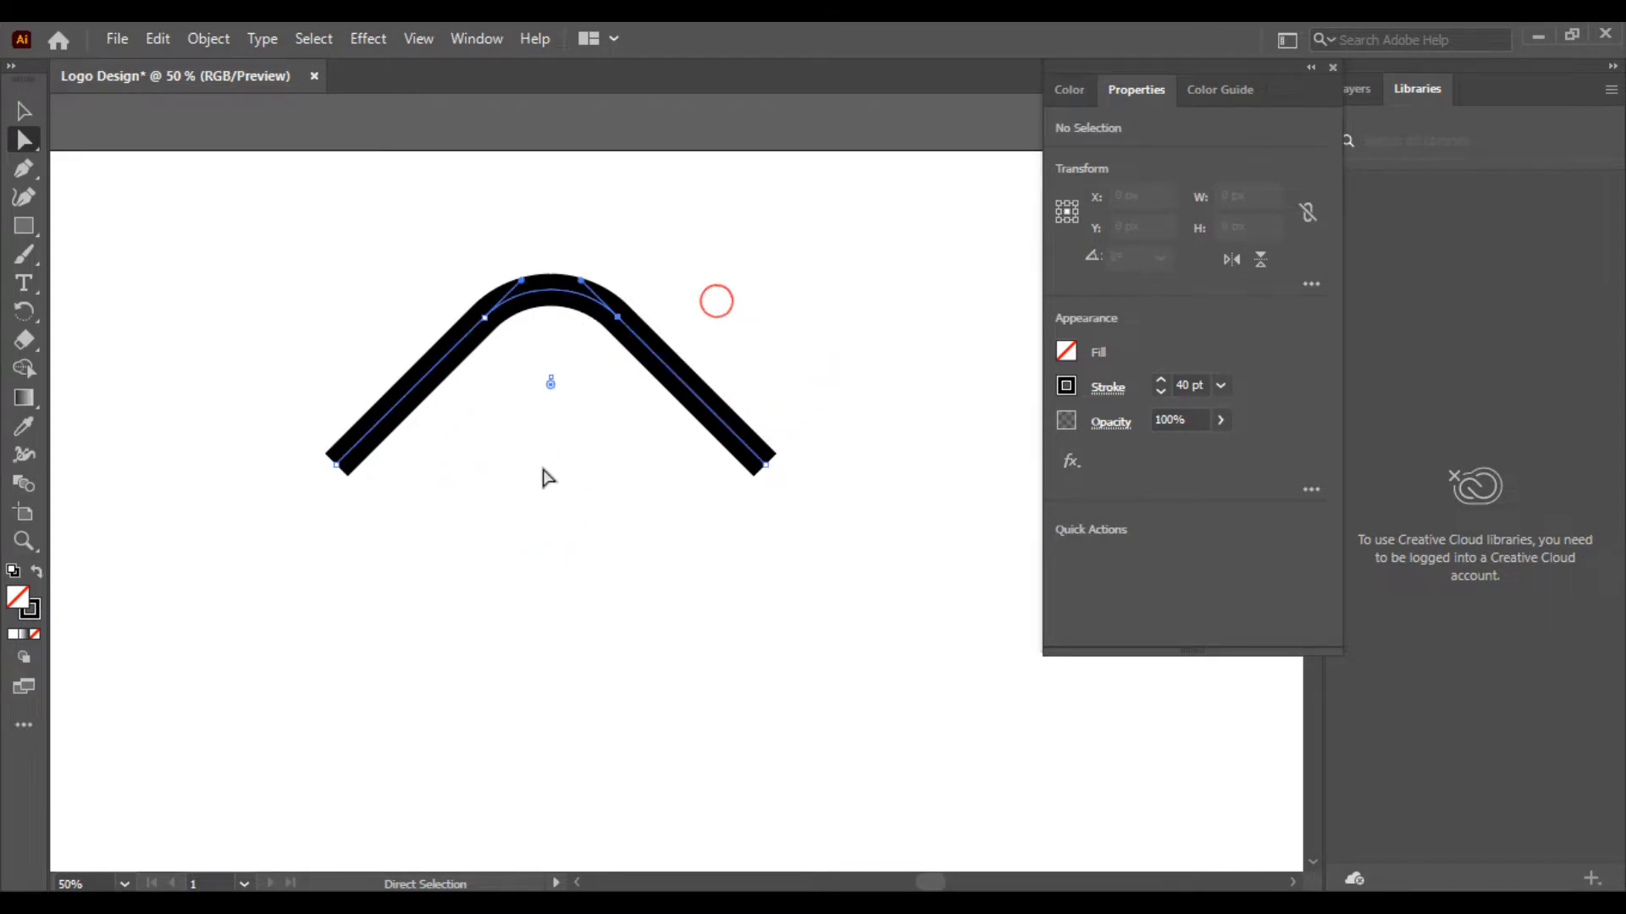
{"action": "right_click", "coordinate": [548, 307]}
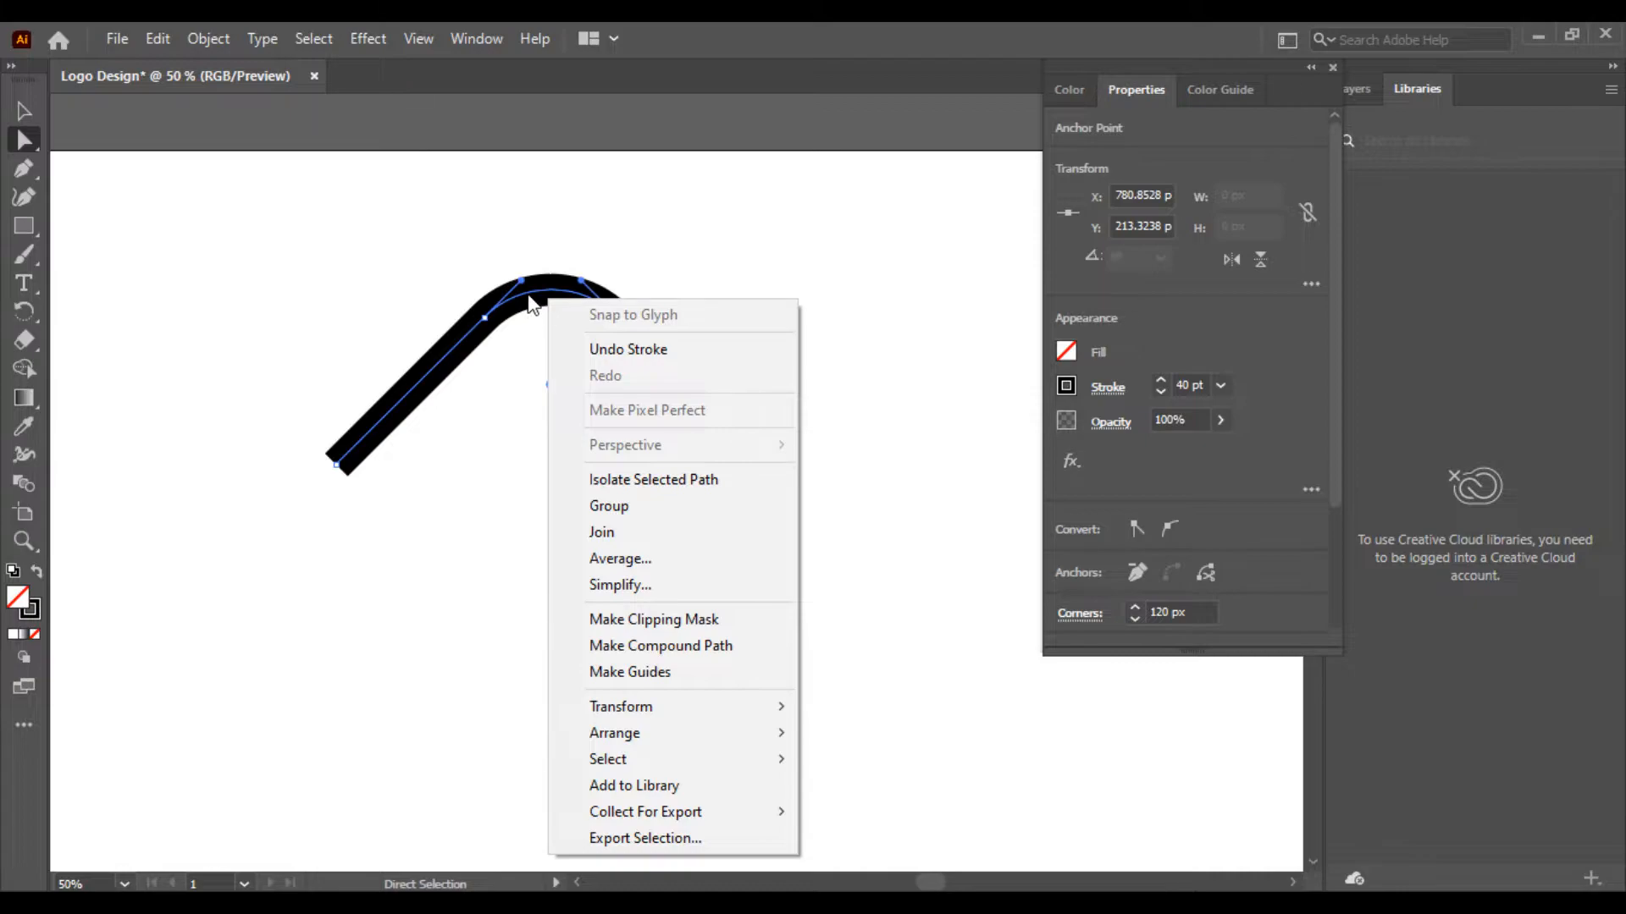
{"action": "left_click", "coordinate": [446, 280]}
{"action": "left_click_drag", "start_coordinate": [446, 281], "coordinate": [602, 352]}
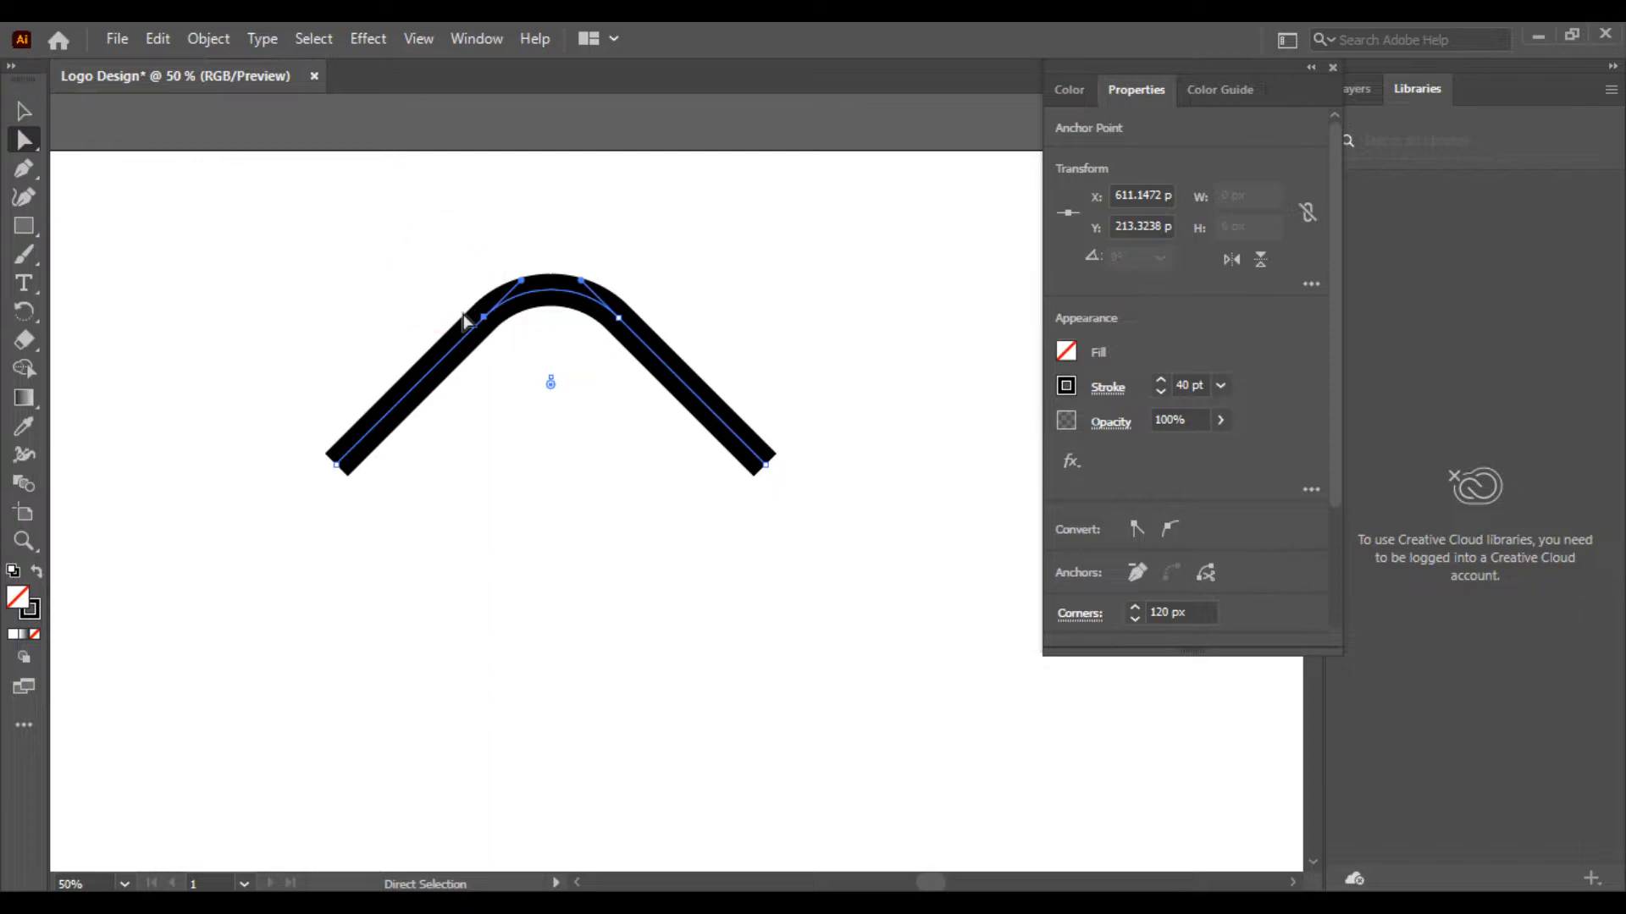
{"action": "left_click", "coordinate": [154, 39]}
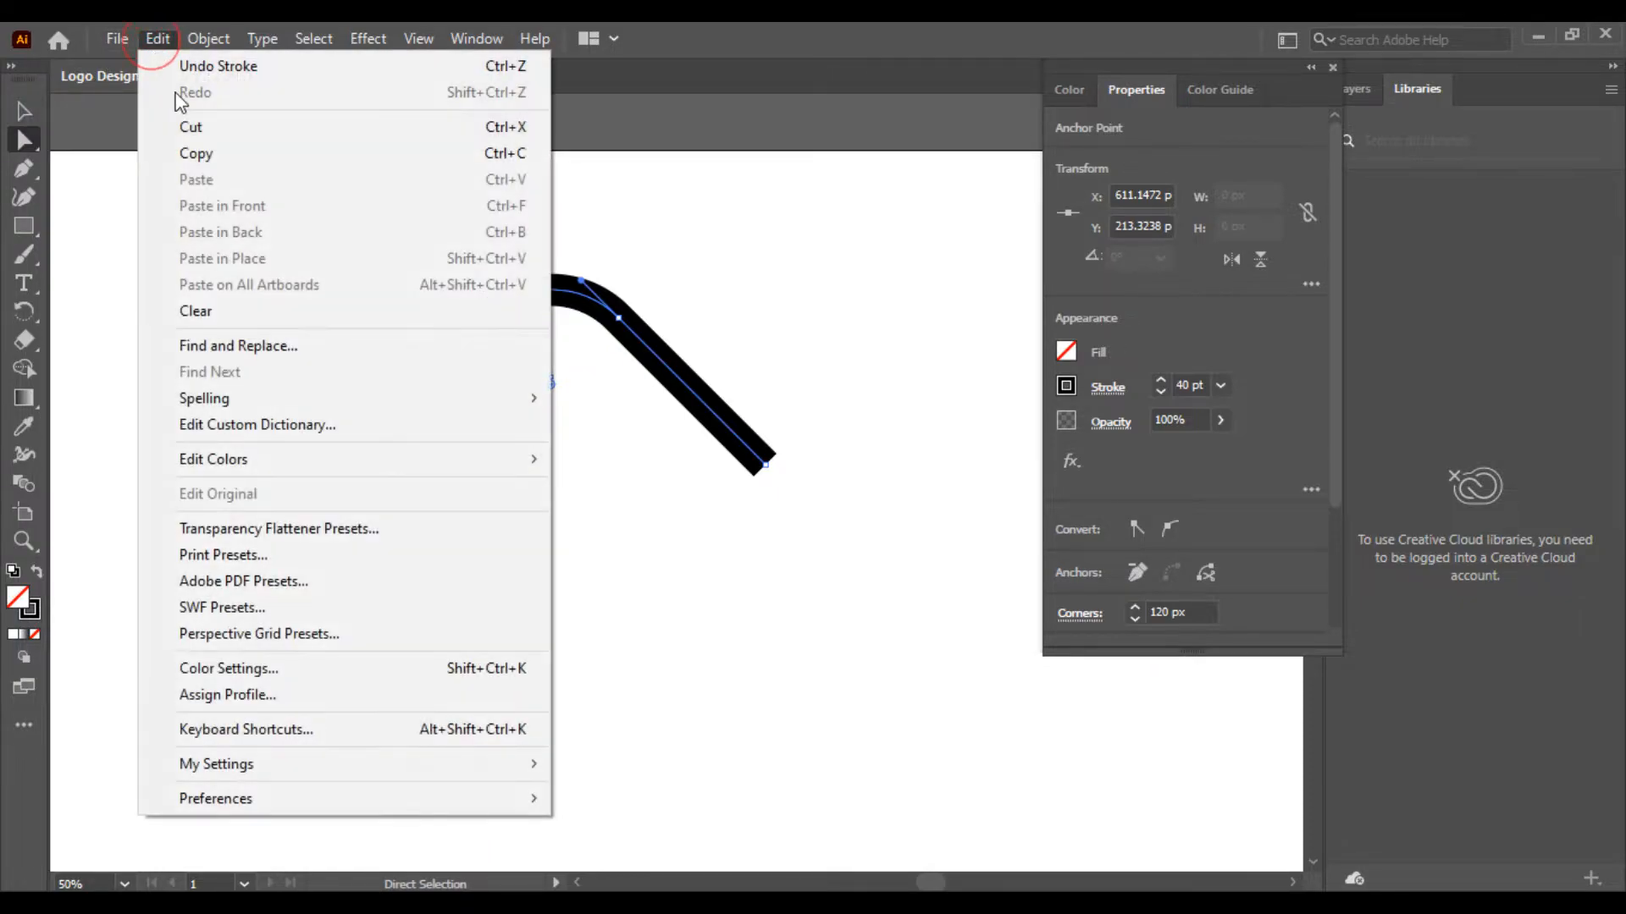
{"action": "left_click", "coordinate": [208, 154]}
{"action": "left_click", "coordinate": [146, 39]}
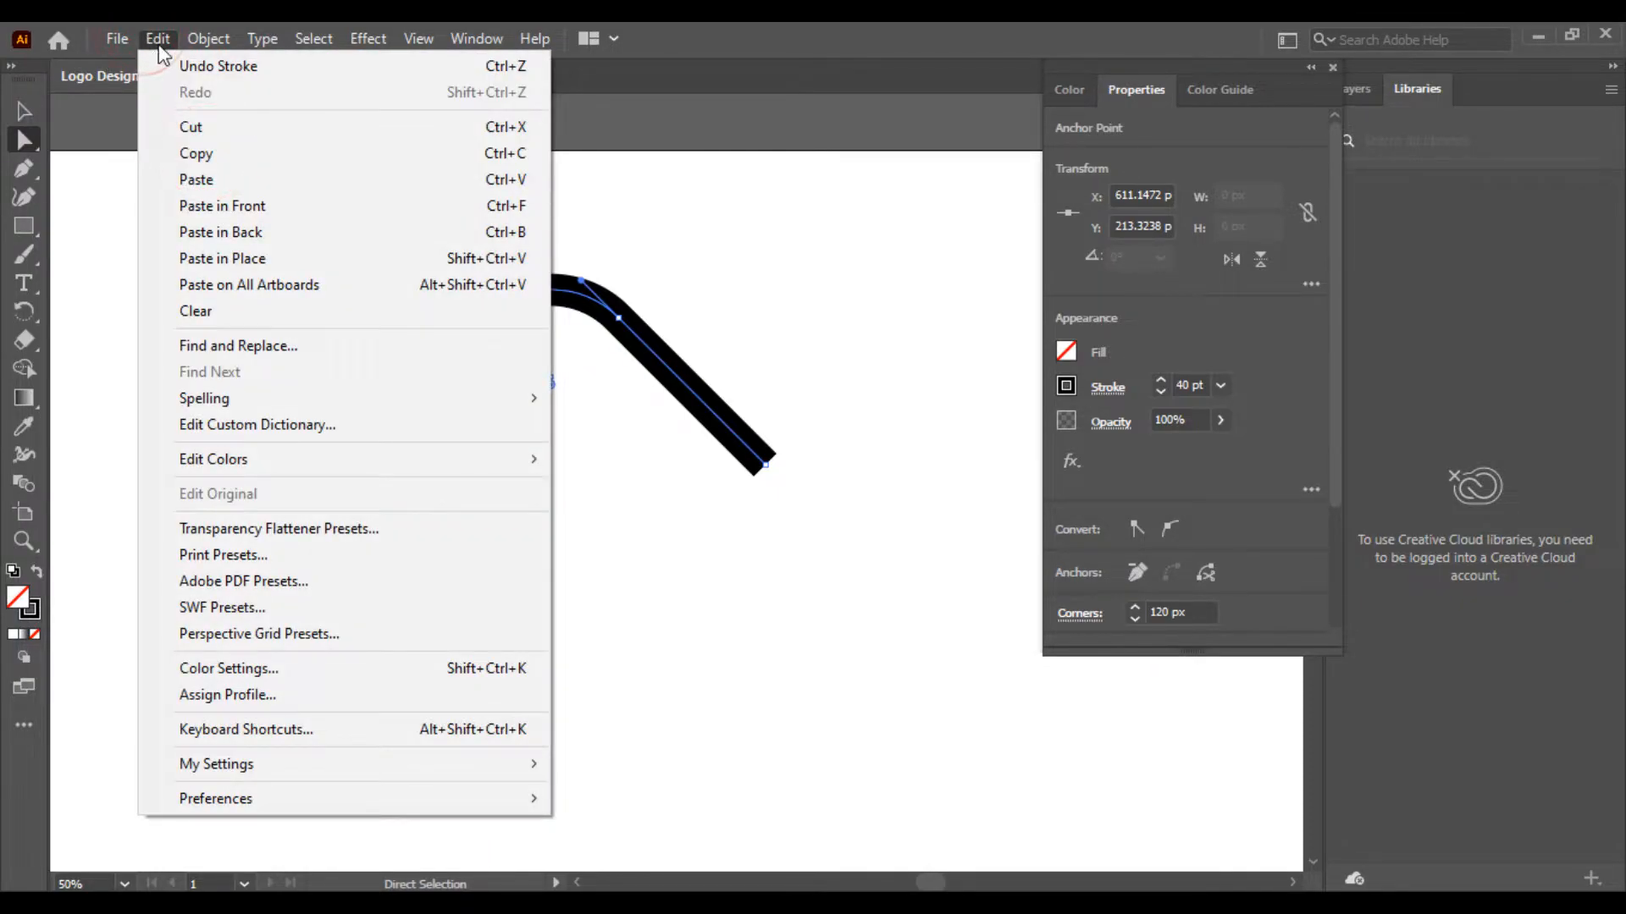
{"action": "left_click", "coordinate": [215, 175]}
{"action": "left_click", "coordinate": [721, 430]}
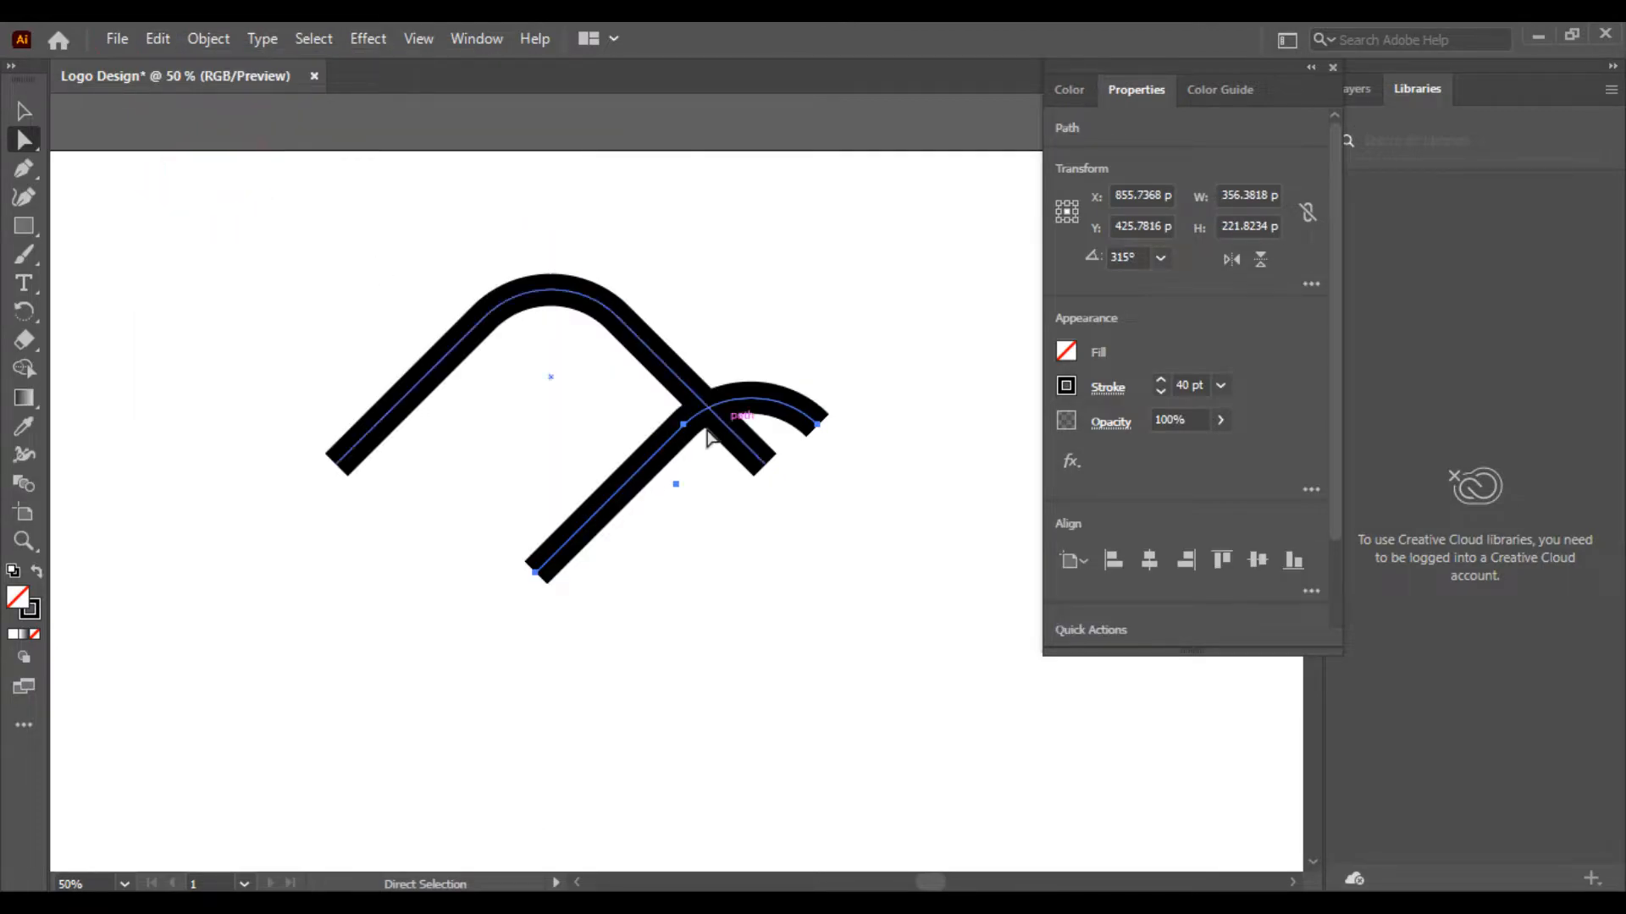
{"action": "left_click_drag", "start_coordinate": [663, 460], "coordinate": [368, 530]}
{"action": "left_click", "coordinate": [23, 110]}
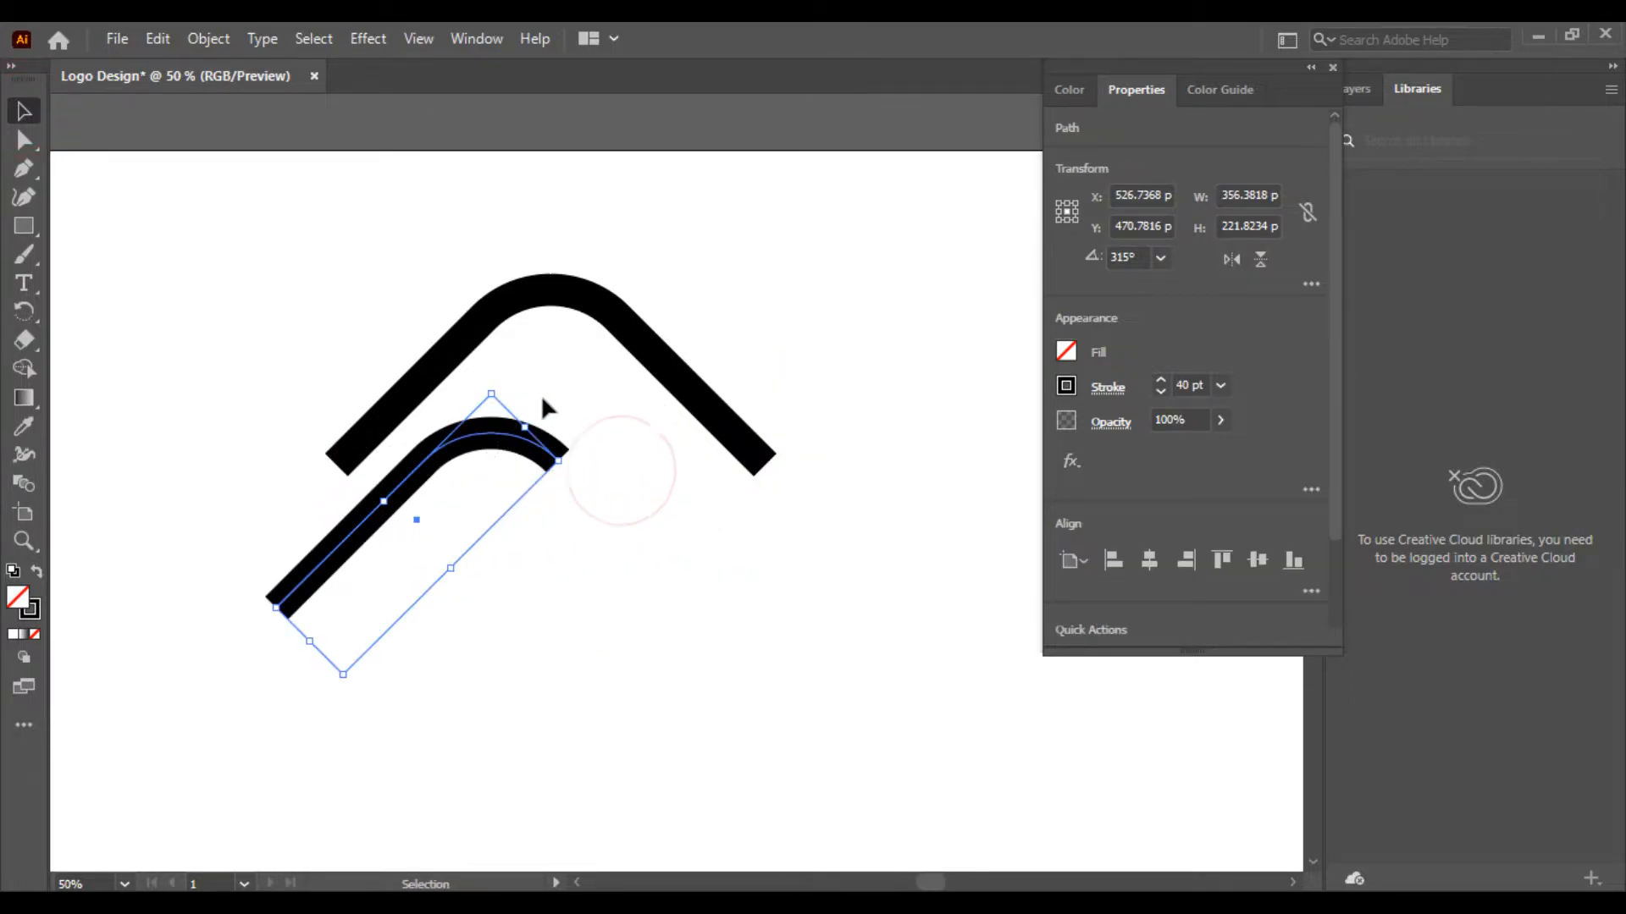
{"action": "key", "text": "Delete"}
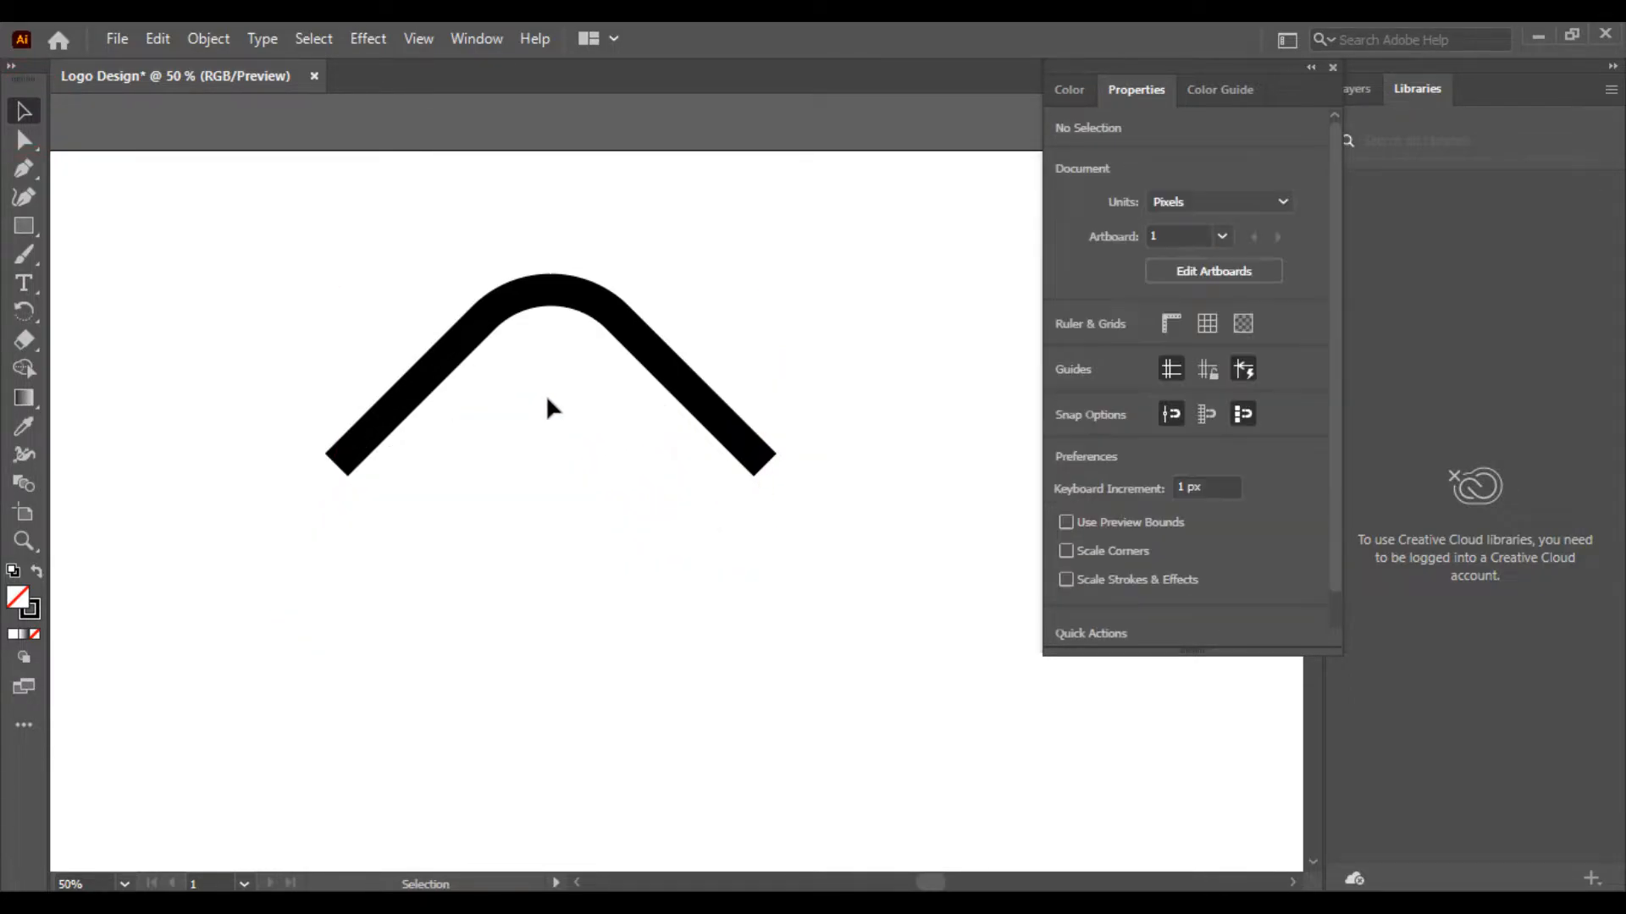
Step: Select the whole arch path and duplicate it by copying and pasting
{"action": "left_click_drag", "start_coordinate": [308, 261], "coordinate": [818, 627]}
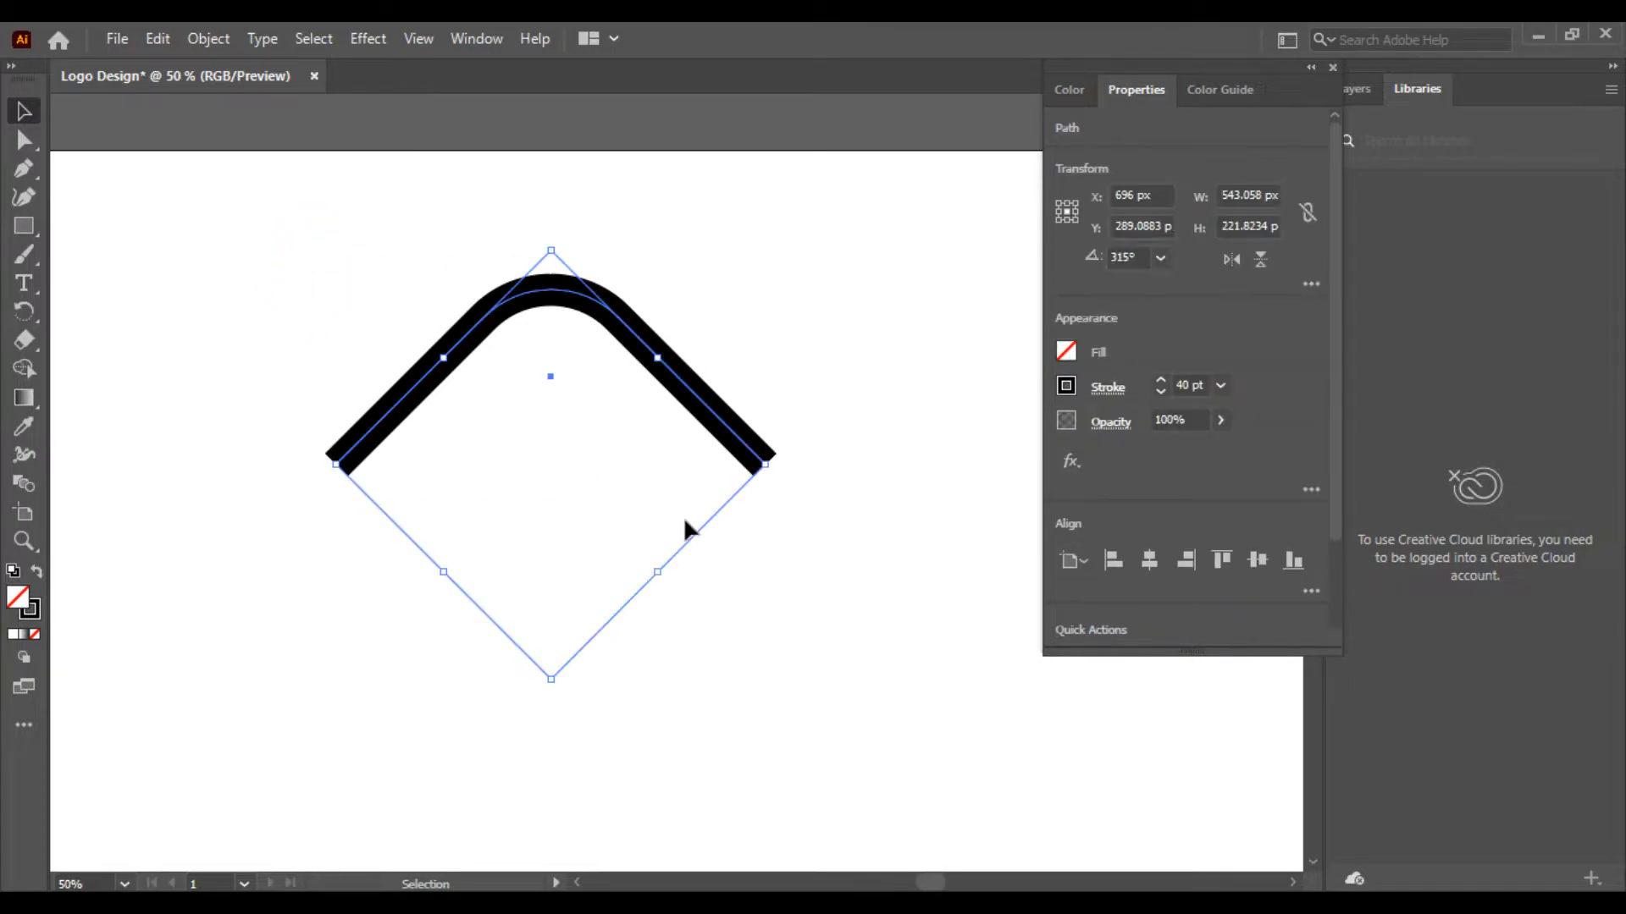
{"action": "left_click", "coordinate": [156, 39]}
{"action": "left_click", "coordinate": [198, 154]}
{"action": "left_click", "coordinate": [157, 39]}
{"action": "left_click", "coordinate": [203, 178]}
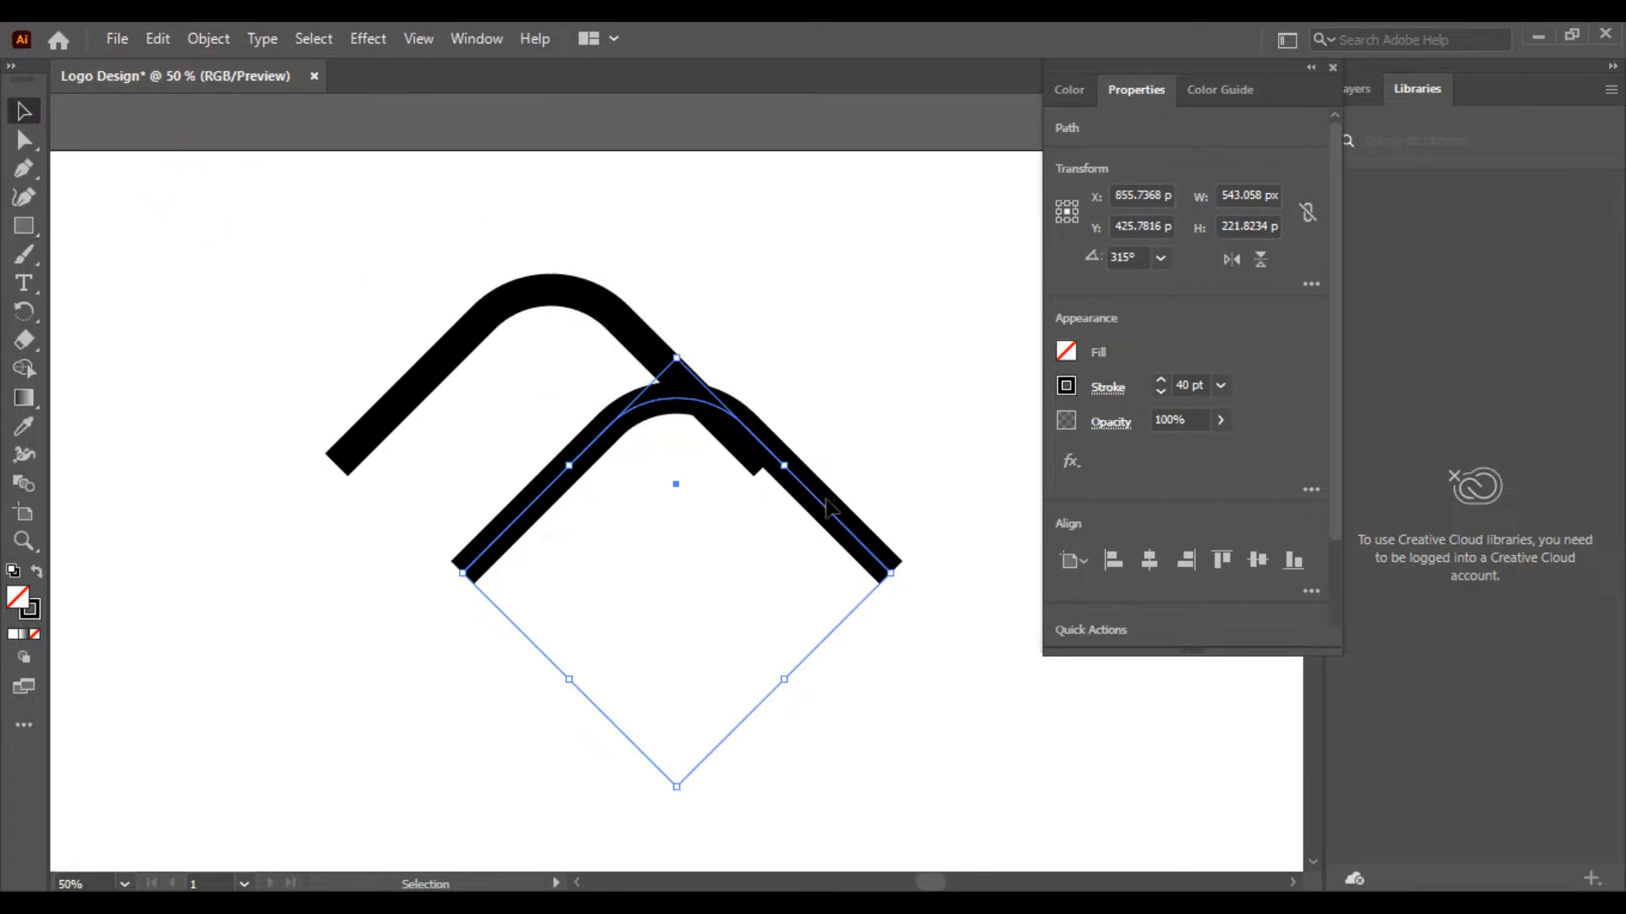
Step: Rotate the pasted arch 180° and attach it end to end to the original arch's lower-left end, forming a continuous wave
{"action": "left_click_drag", "start_coordinate": [825, 512], "coordinate": [544, 619]}
{"action": "left_click_drag", "start_coordinate": [619, 684], "coordinate": [254, 669]}
{"action": "left_click_drag", "start_coordinate": [581, 722], "coordinate": [307, 508]}
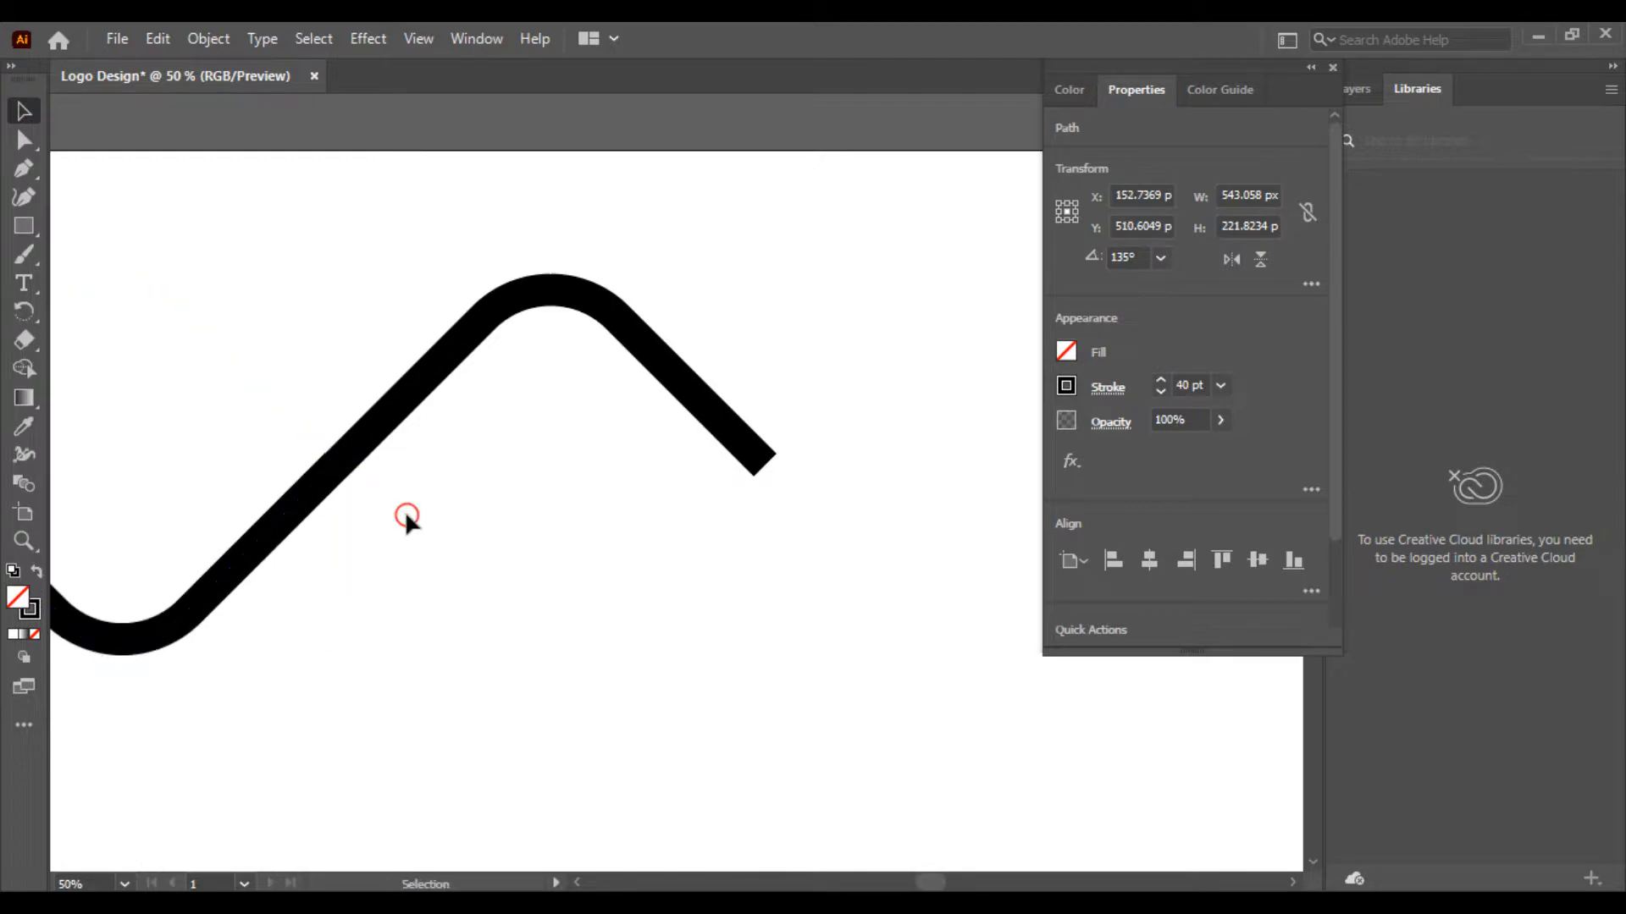
{"action": "left_click", "coordinate": [407, 515]}
{"action": "key", "text": "ctrl+equal"}
{"action": "left_click_drag", "start_coordinate": [409, 514], "coordinate": [555, 555]}
{"action": "key", "text": "ctrl+minus"}
{"action": "key", "text": "ctrl+minus"}
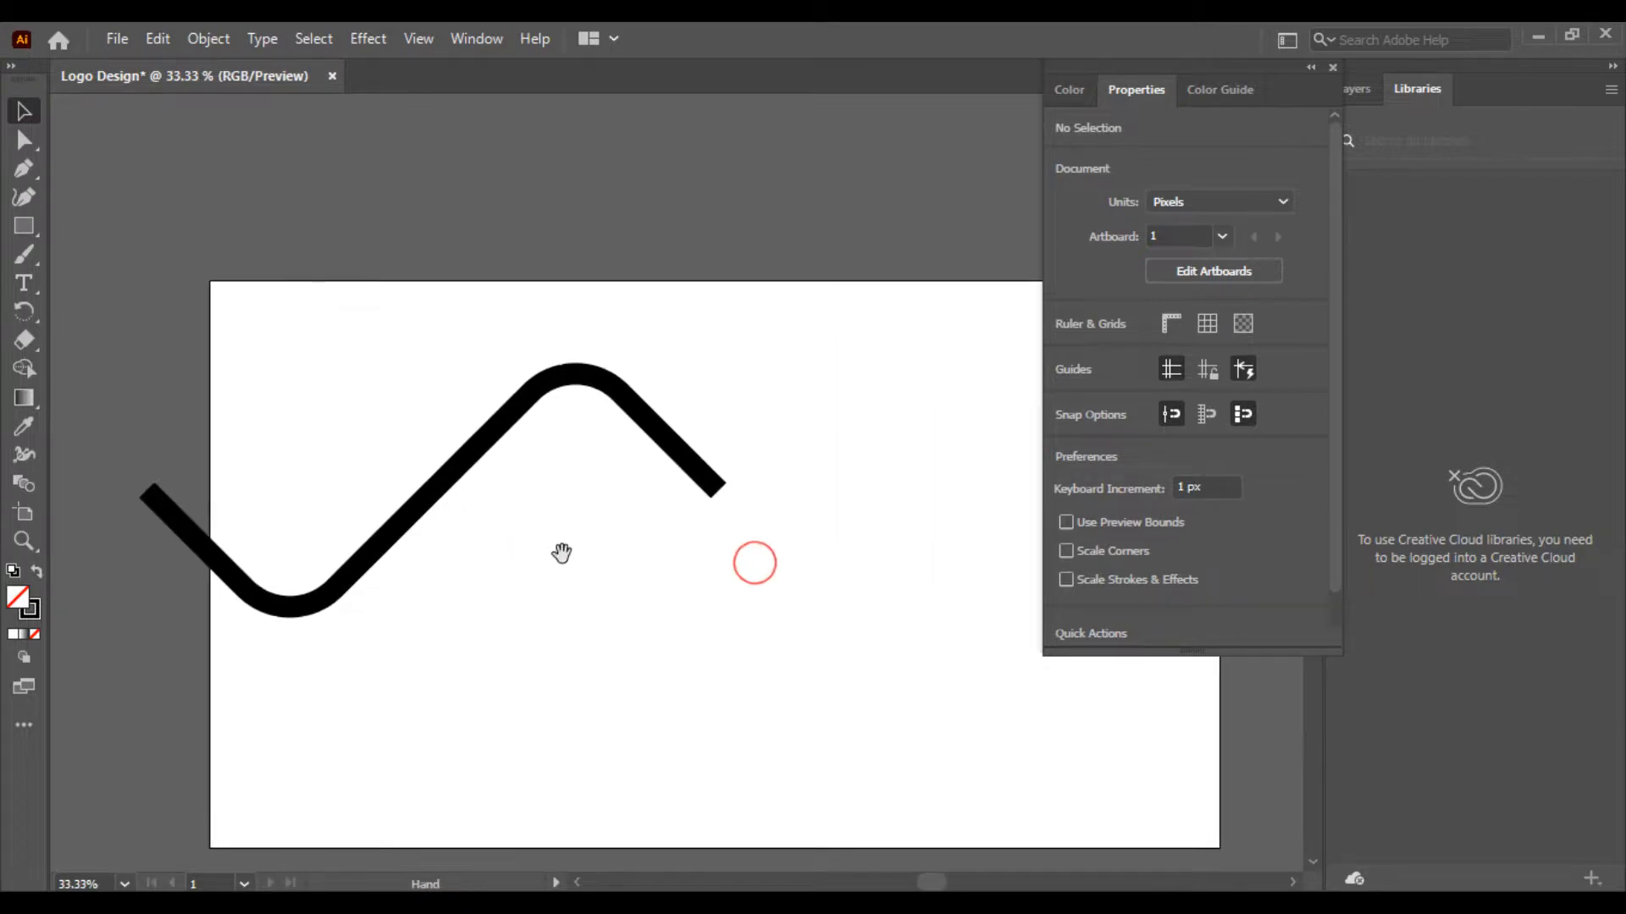
Step: Move both arch paths together toward the middle of the artboard
{"action": "left_click_drag", "start_coordinate": [772, 396], "coordinate": [226, 645]}
{"action": "left_click_drag", "start_coordinate": [381, 546], "coordinate": [613, 578]}
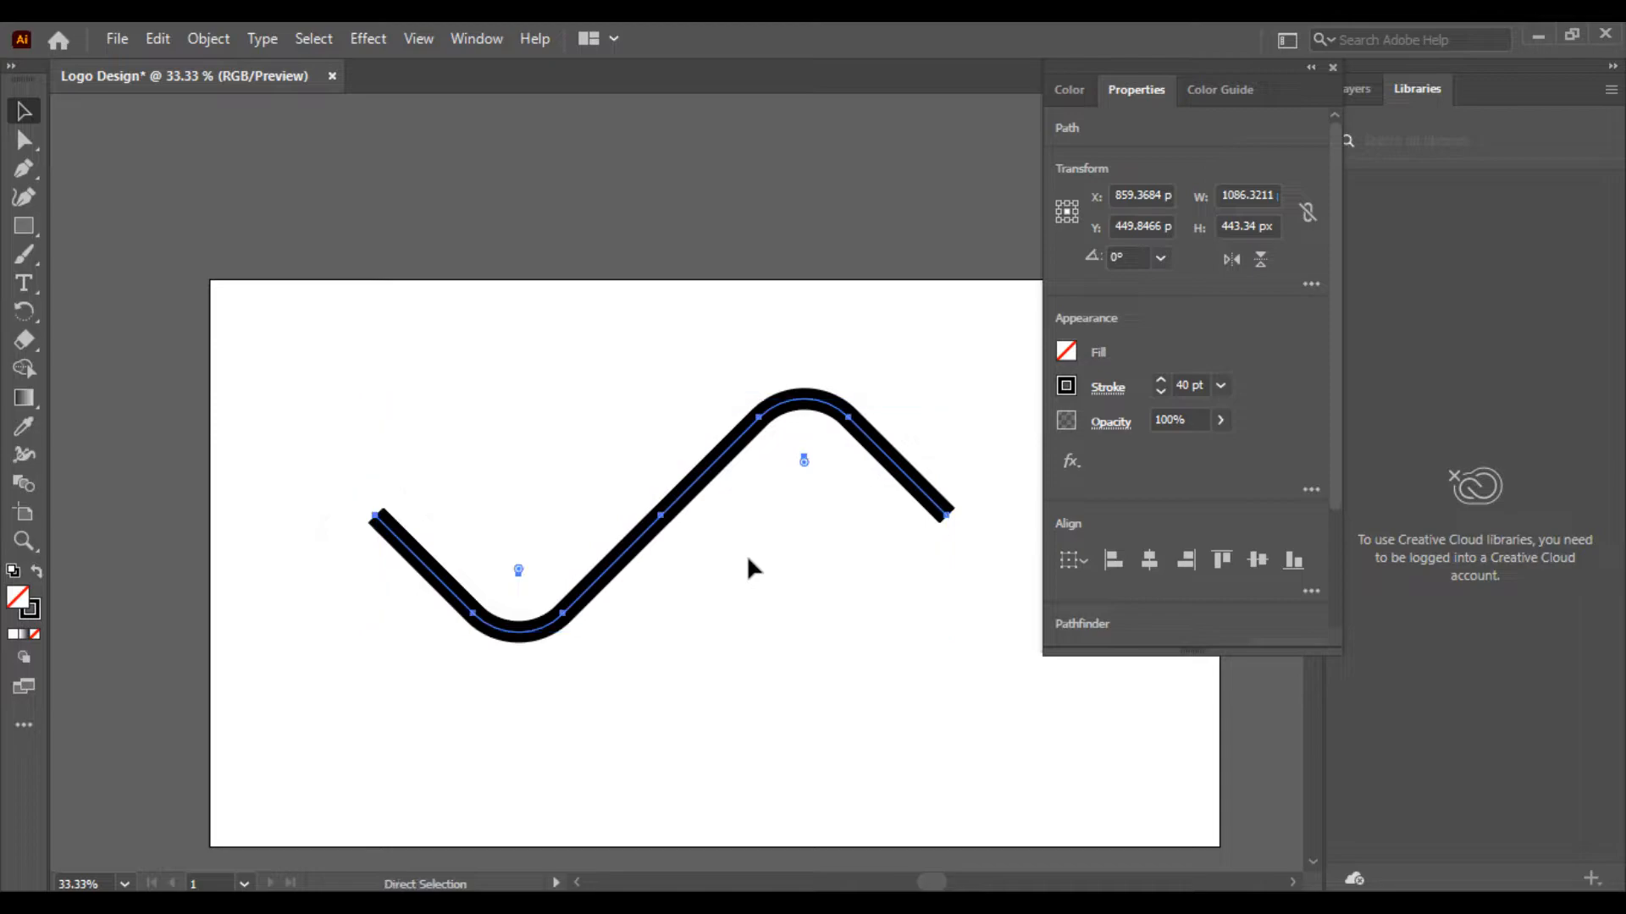
{"action": "key", "text": "ctrl+plus"}
{"action": "left_click_drag", "start_coordinate": [741, 560], "coordinate": [591, 599]}
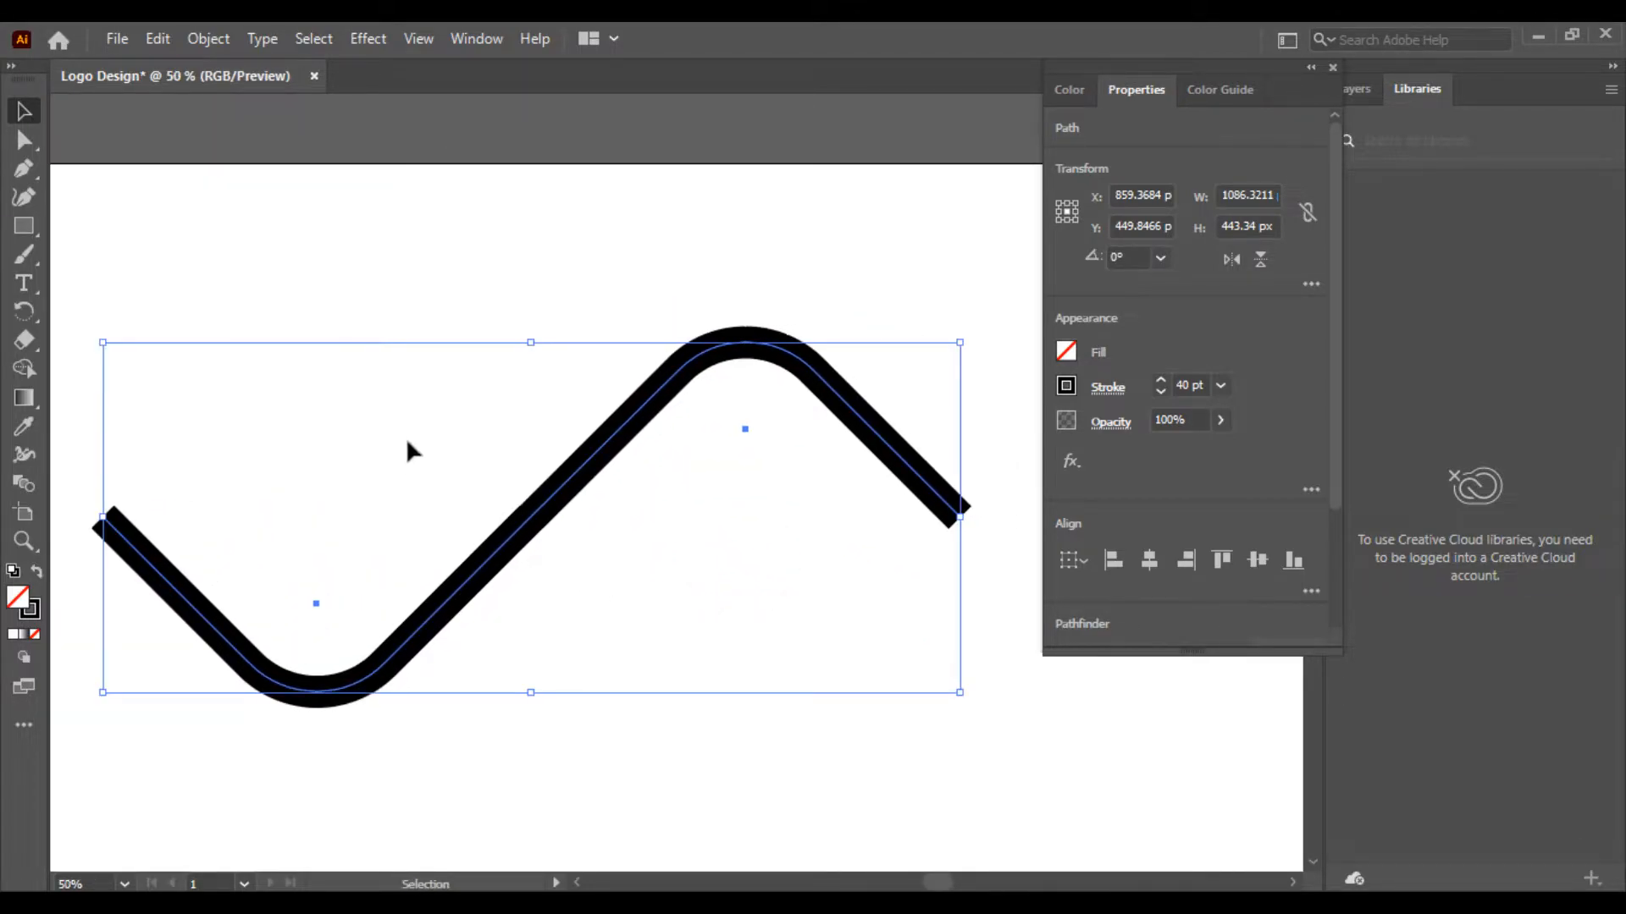
Step: Join the two selected arch paths into a single wave-shaped path
{"action": "left_click", "coordinate": [457, 290]}
{"action": "left_click_drag", "start_coordinate": [84, 322], "coordinate": [973, 756]}
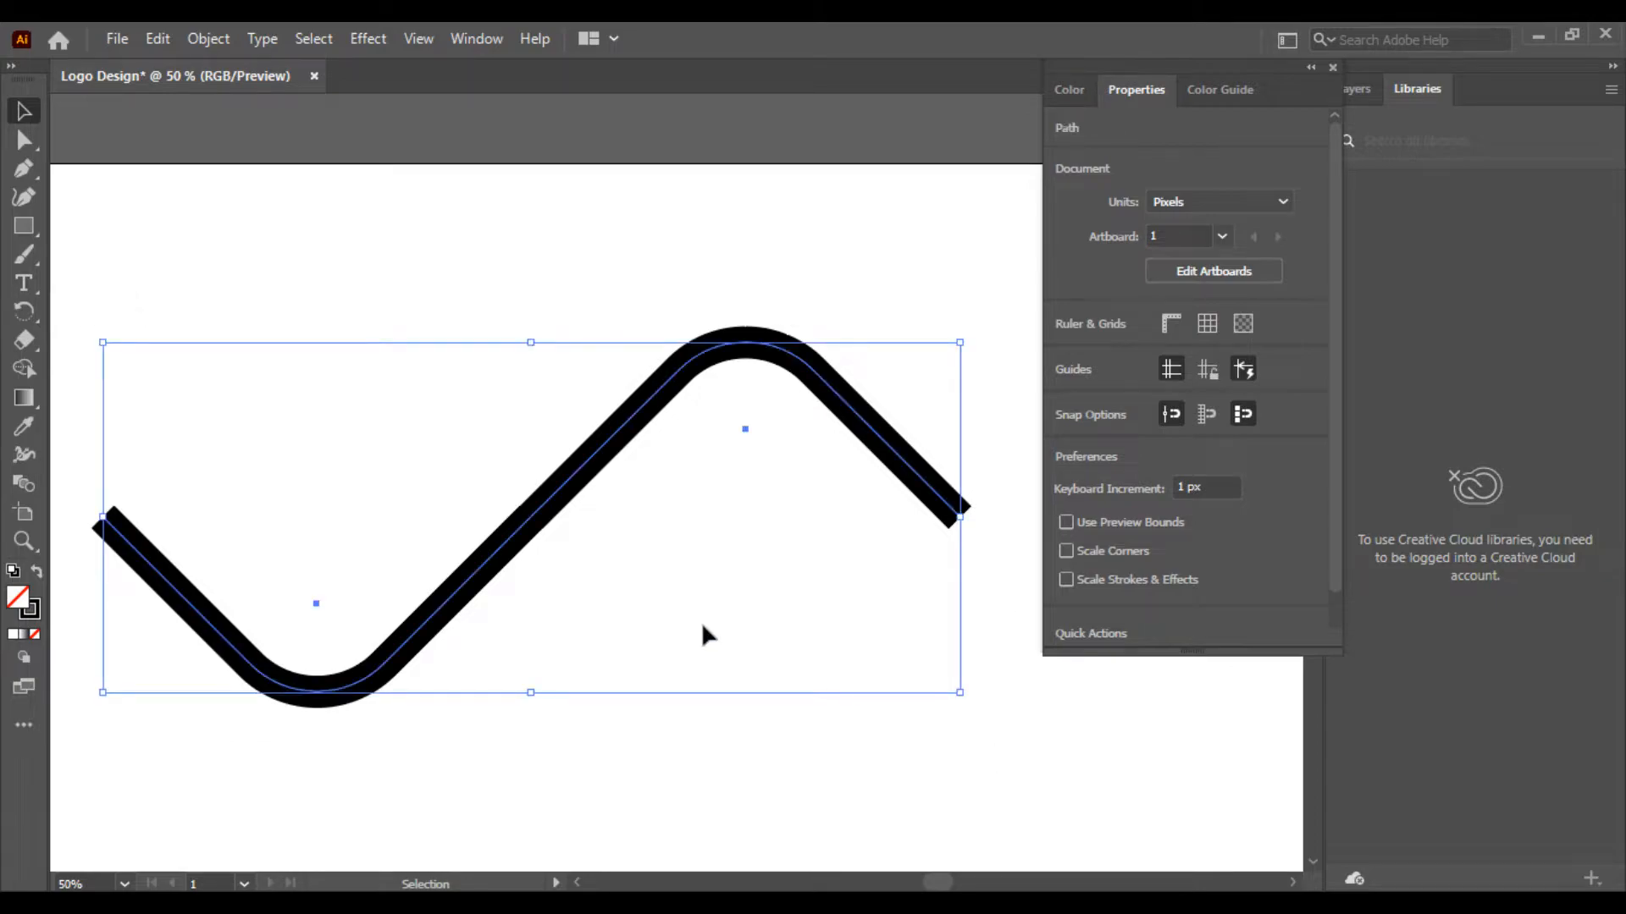
{"action": "right_click", "coordinate": [550, 505]}
{"action": "left_click", "coordinate": [606, 566]}
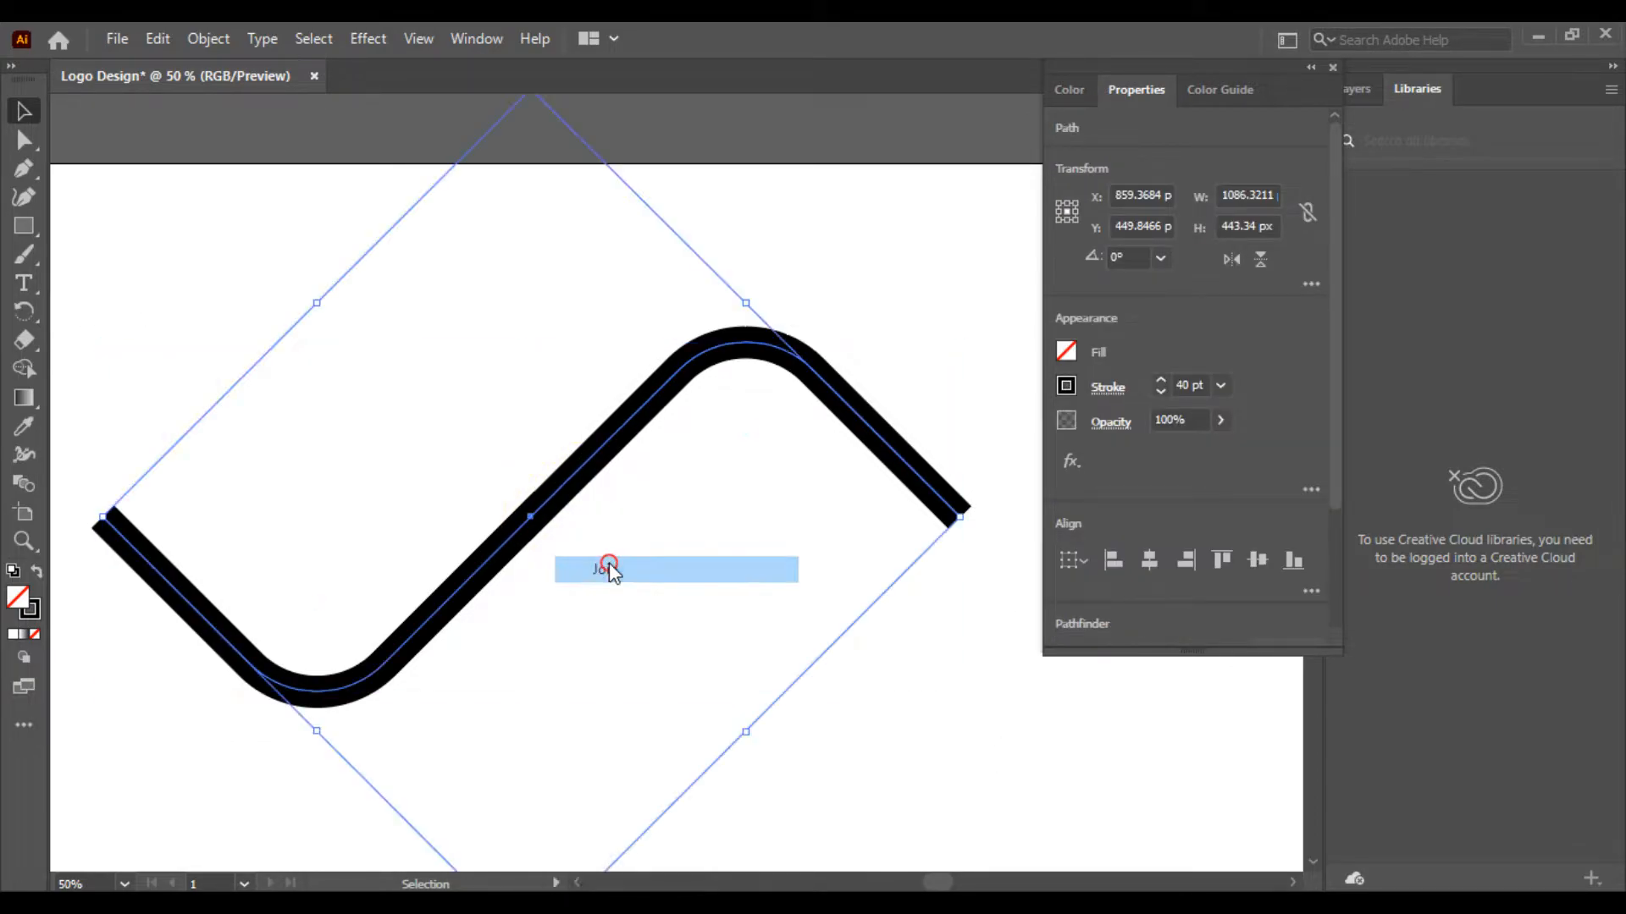
{"action": "left_click", "coordinate": [176, 353]}
{"action": "left_click_drag", "start_coordinate": [217, 348], "coordinate": [653, 683]}
{"action": "left_click", "coordinate": [656, 688]}
Step: Scale the joined wave path down proportionally to about 820 by 335 px and place it slightly left of the artboard's centre
{"action": "key", "text": "ctrl+minus"}
{"action": "key", "text": "ctrl+minus"}
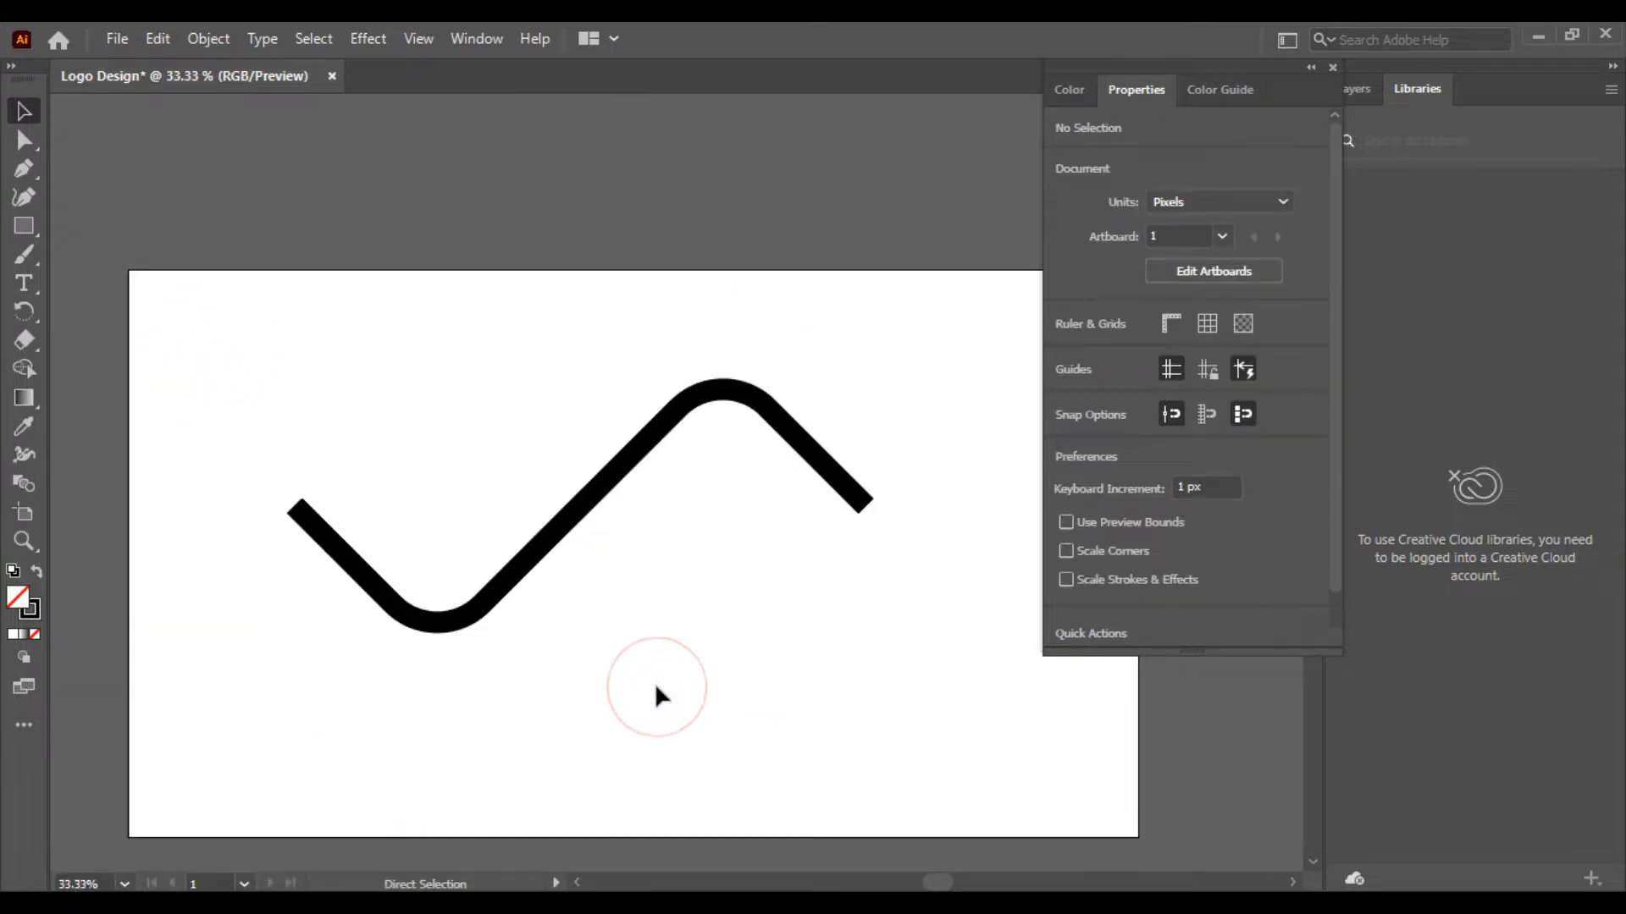
{"action": "left_click_drag", "start_coordinate": [796, 487], "coordinate": [827, 527]}
{"action": "left_click_drag", "start_coordinate": [796, 528], "coordinate": [735, 516]}
{"action": "left_click", "coordinate": [777, 515]}
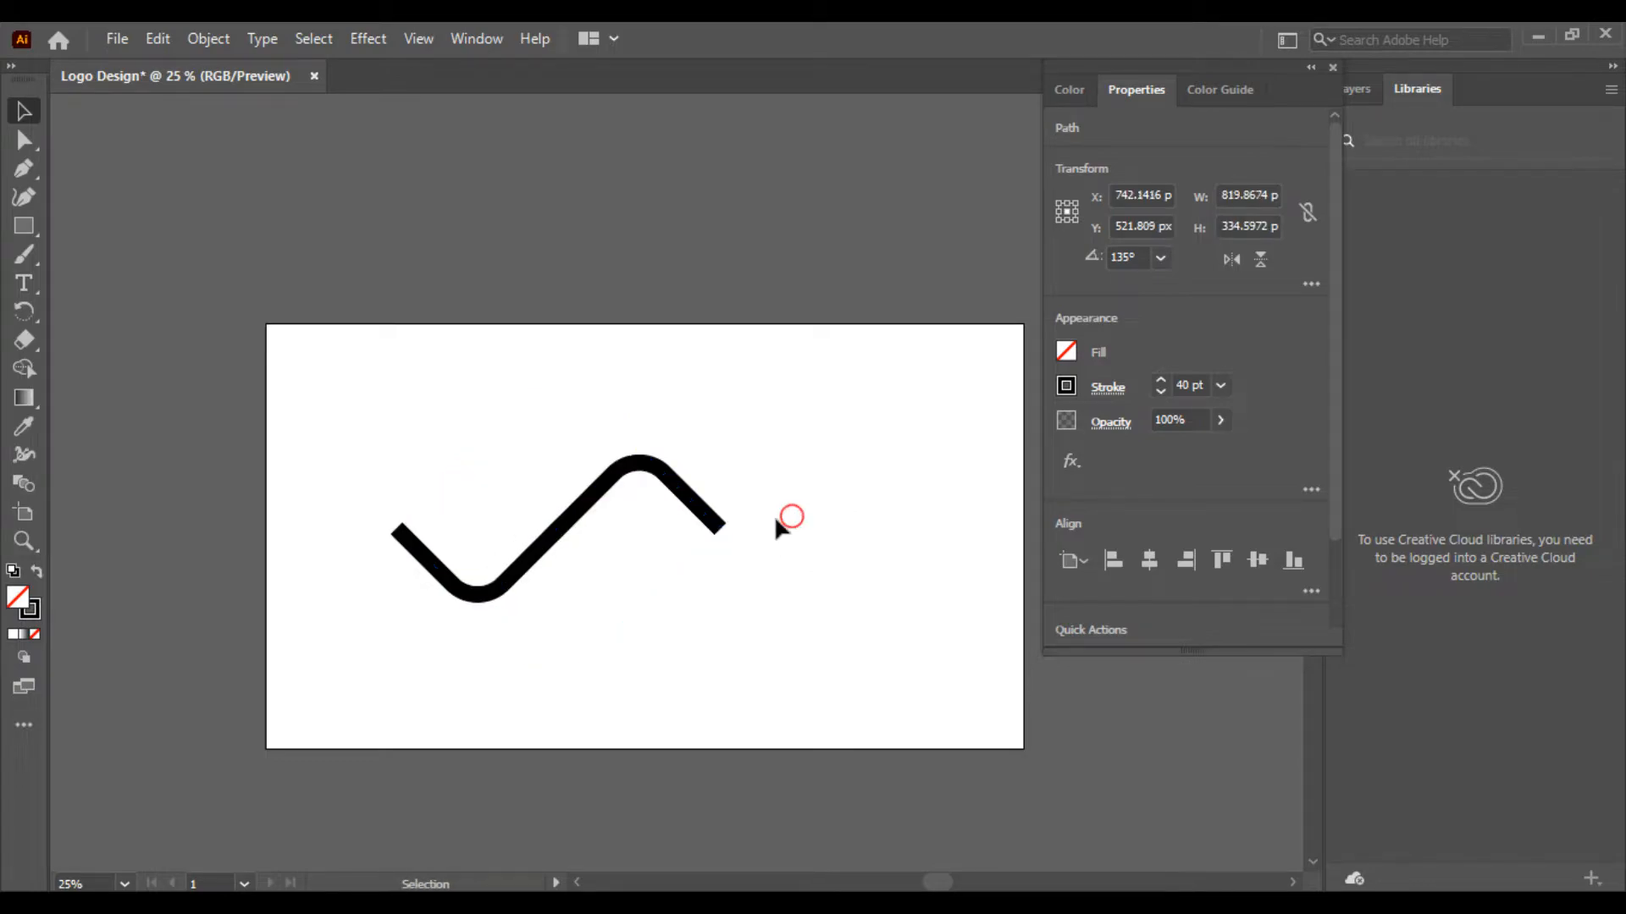
Step: Duplicate the reduced wave path by copying and pasting it
{"action": "key", "text": "ctrl+equal"}
{"action": "mouse_move", "coordinate": [786, 458]}
{"action": "left_mouse_down"}
{"action": "mouse_move", "coordinate": [584, 565]}
{"action": "mouse_move", "coordinate": [489, 572]}
{"action": "left_mouse_up"}
{"action": "left_click", "coordinate": [157, 39]}
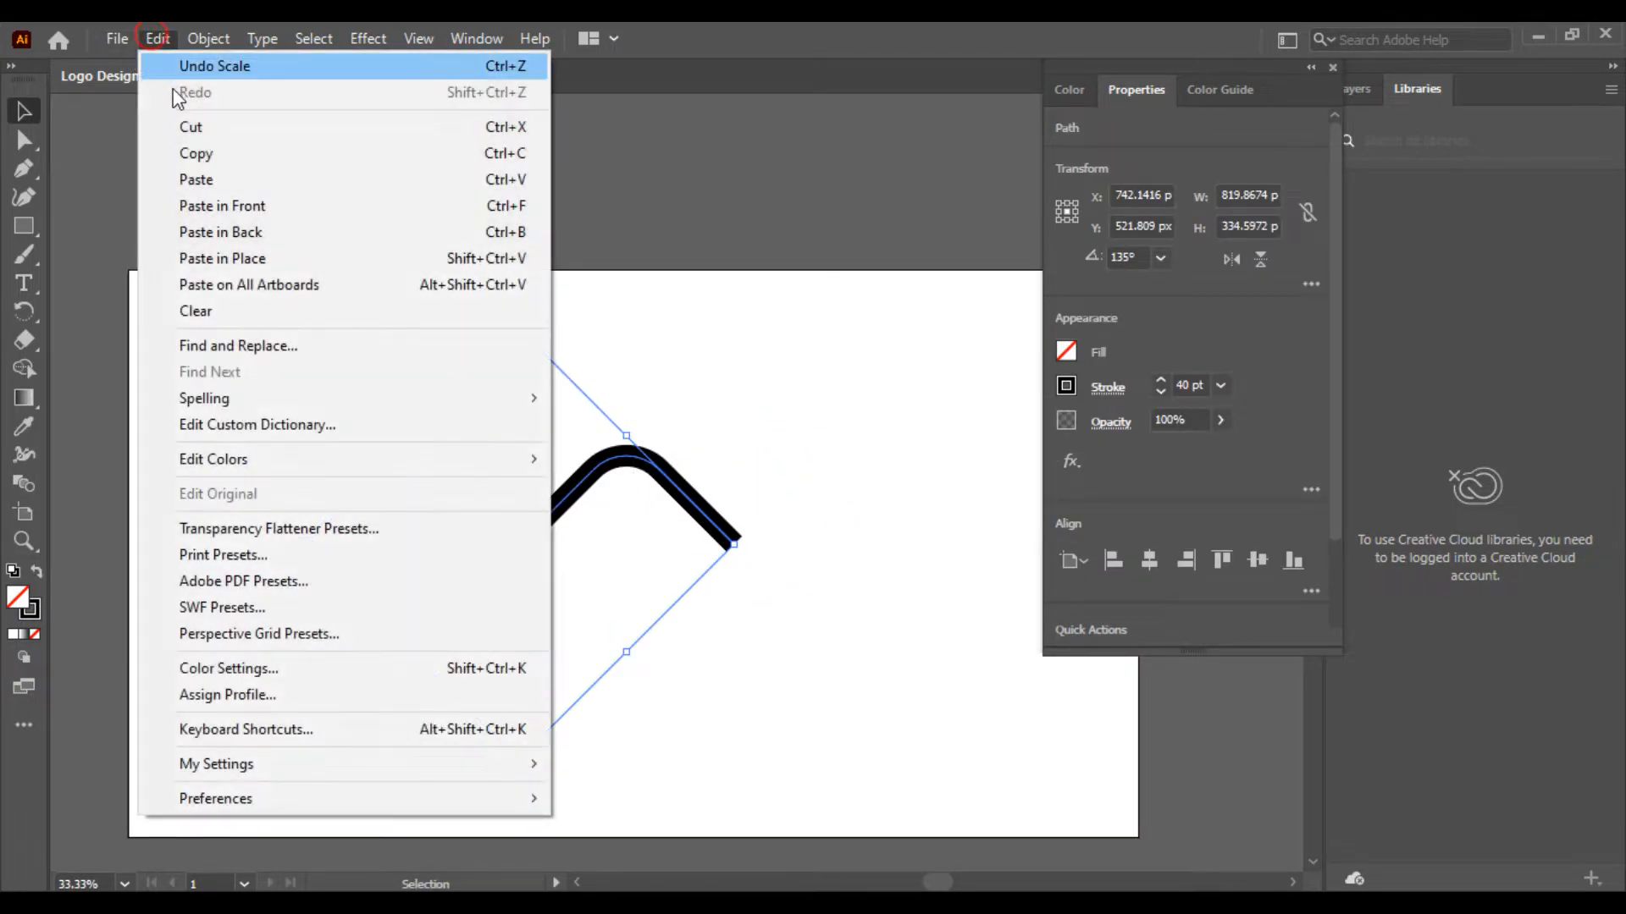
{"action": "left_click", "coordinate": [196, 153]}
{"action": "left_click", "coordinate": [158, 38]}
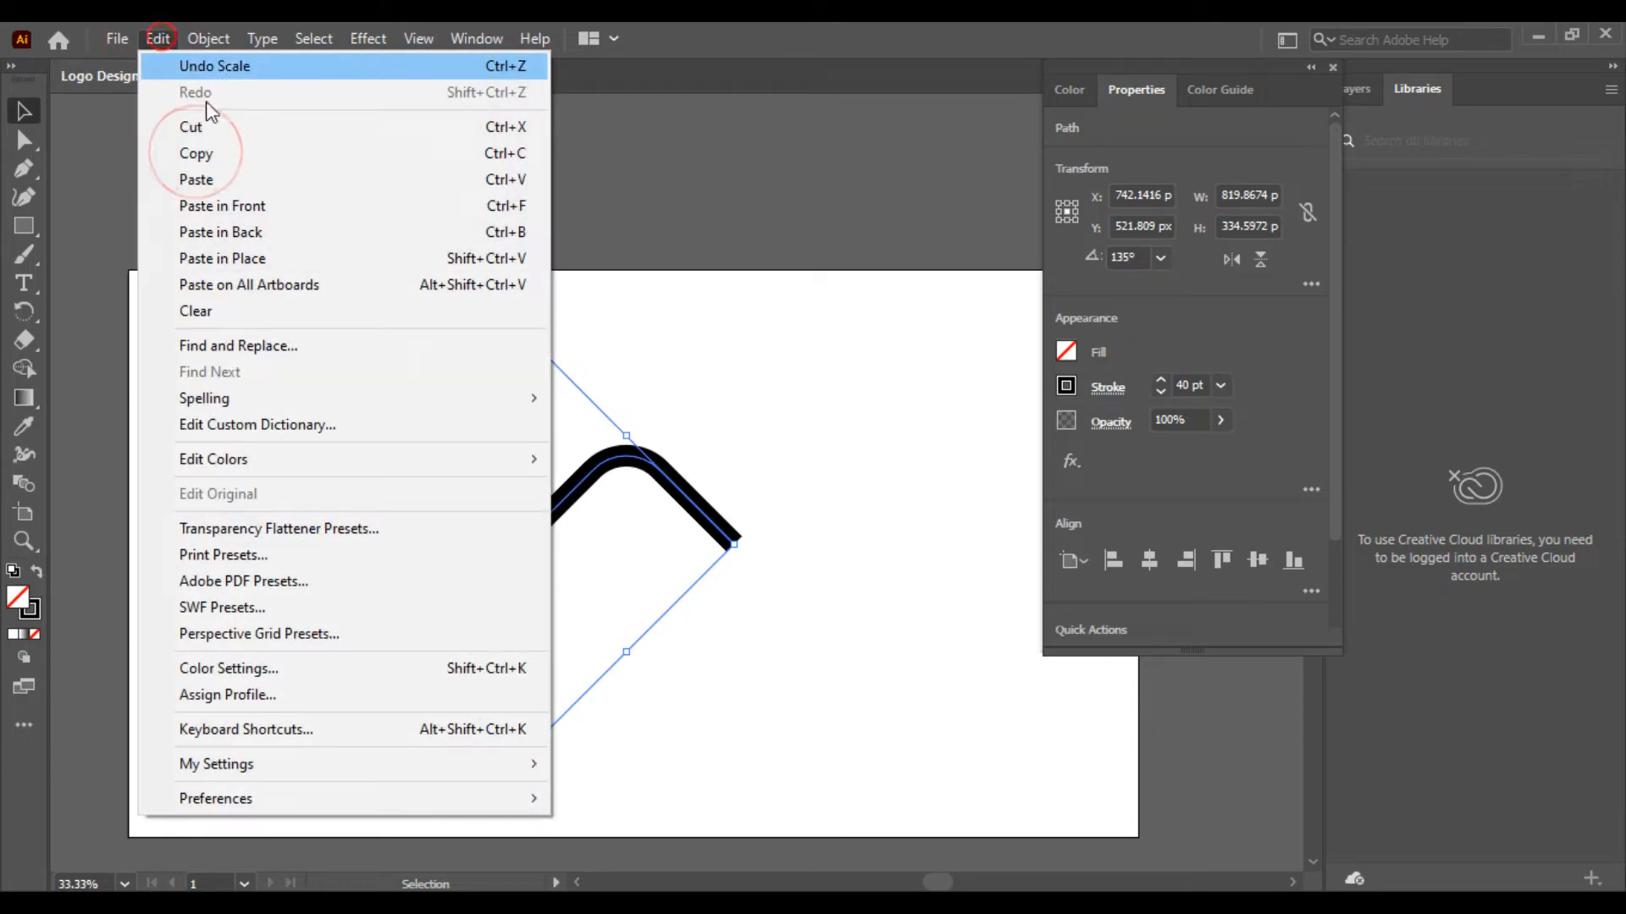
{"action": "left_click", "coordinate": [222, 174]}
Step: Rotate the pasted wave to stand perpendicular to the original and align it so both paths cross at their midpoints
{"action": "left_click_drag", "start_coordinate": [903, 486], "coordinate": [609, 619]}
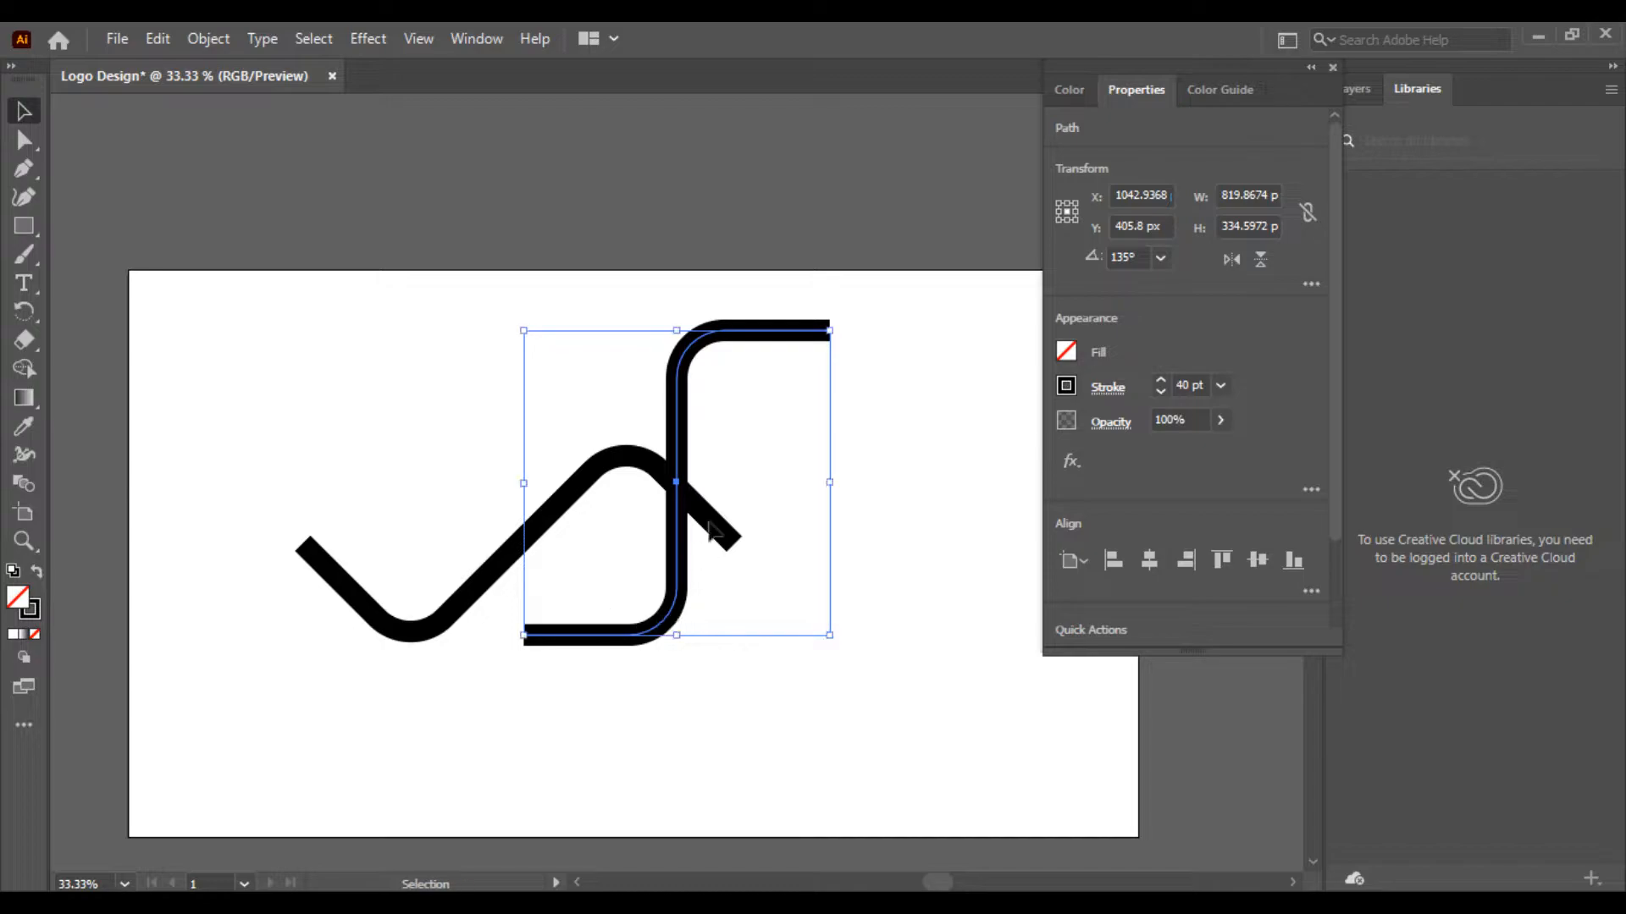
{"action": "mouse_move", "coordinate": [682, 520]}
{"action": "left_mouse_down"}
{"action": "mouse_move", "coordinate": [491, 584]}
{"action": "mouse_move", "coordinate": [495, 599]}
{"action": "left_mouse_up"}
{"action": "left_click_drag", "start_coordinate": [663, 570], "coordinate": [615, 504]}
{"action": "left_click_drag", "start_coordinate": [540, 615], "coordinate": [569, 599]}
{"action": "left_click", "coordinate": [860, 377]}
{"action": "left_click_drag", "start_coordinate": [798, 330], "coordinate": [266, 735]}
{"action": "left_click", "coordinate": [807, 638]}
{"action": "left_click_drag", "start_coordinate": [745, 364], "coordinate": [353, 696]}
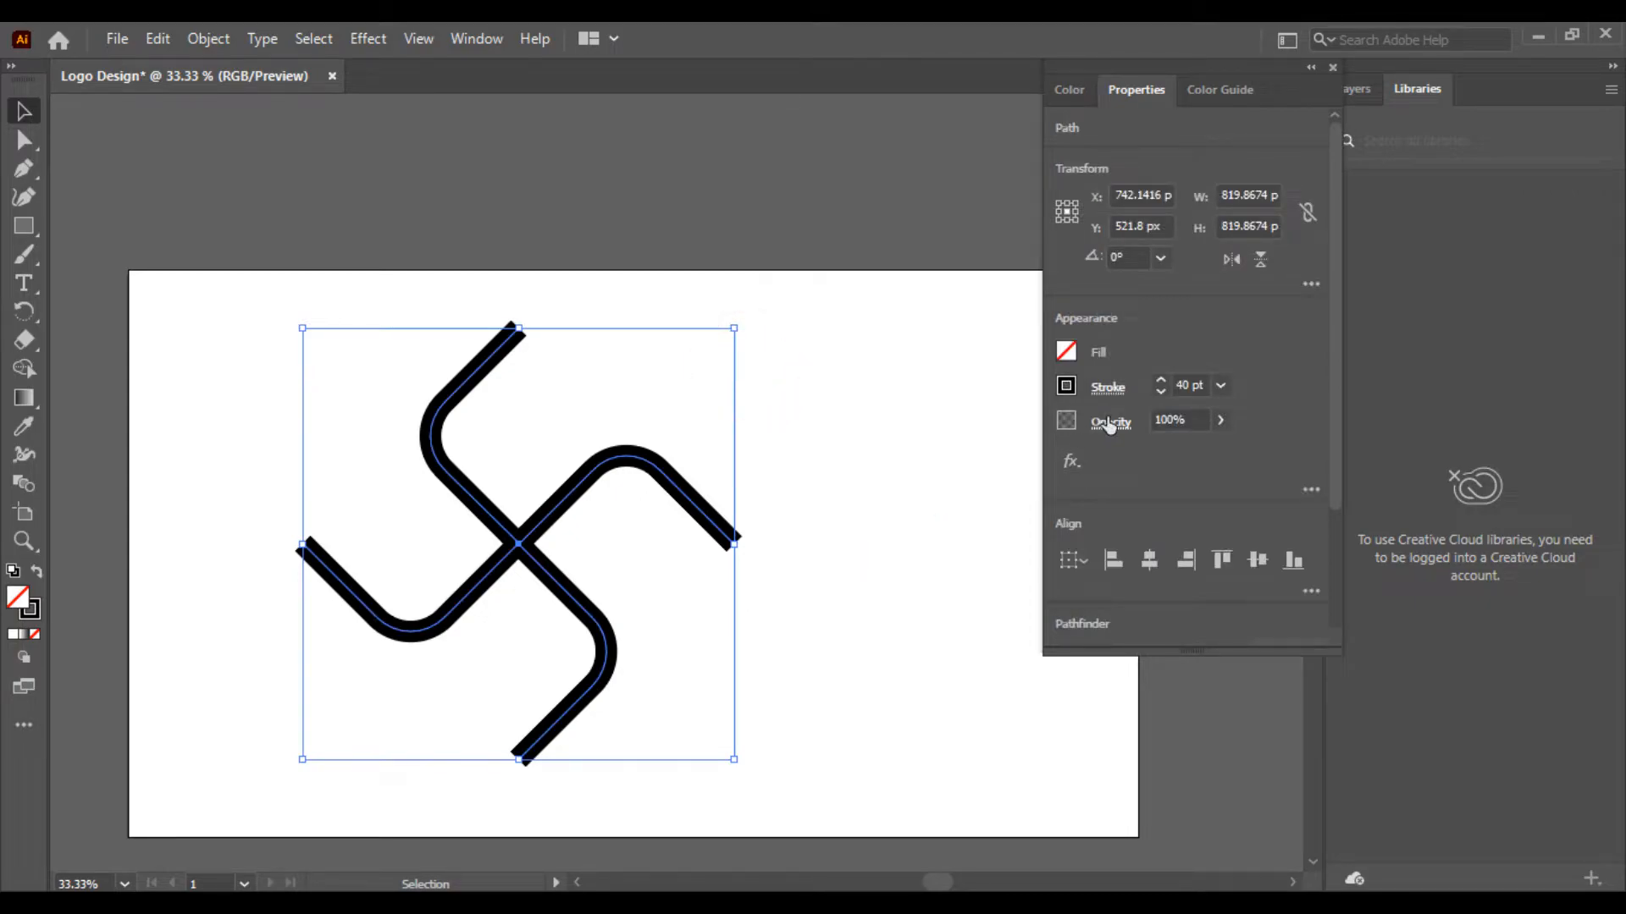
{"action": "key", "text": "ctrl+shift+a"}
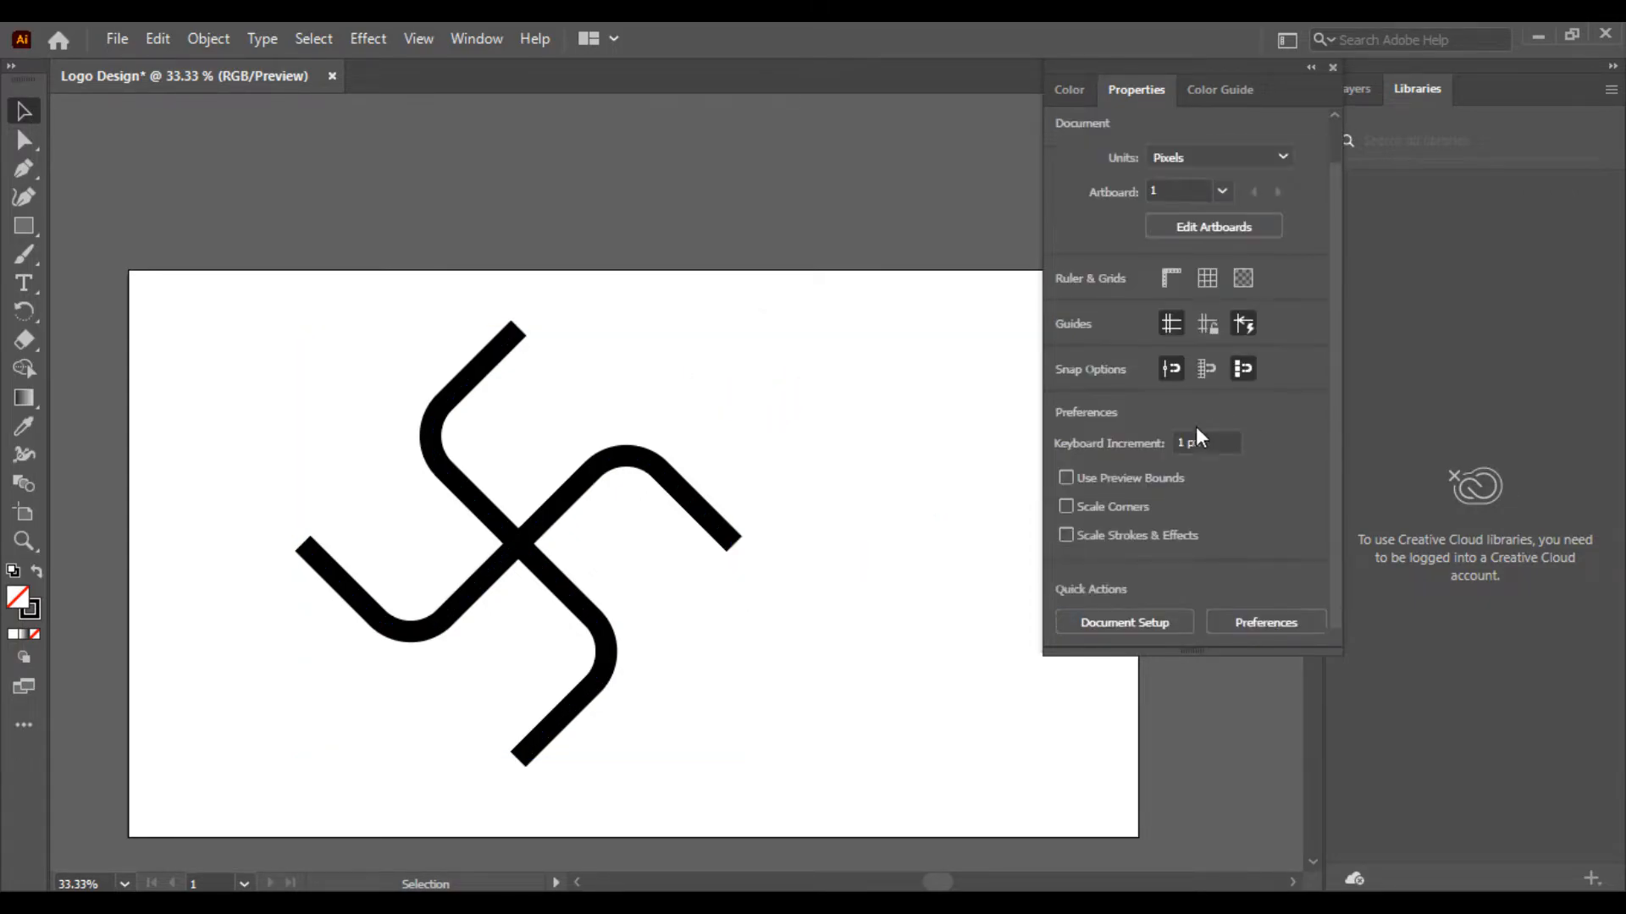
Step: Try to merge the two crossing wave paths with the Unite operation
{"action": "left_click_drag", "start_coordinate": [565, 538], "coordinate": [246, 725]}
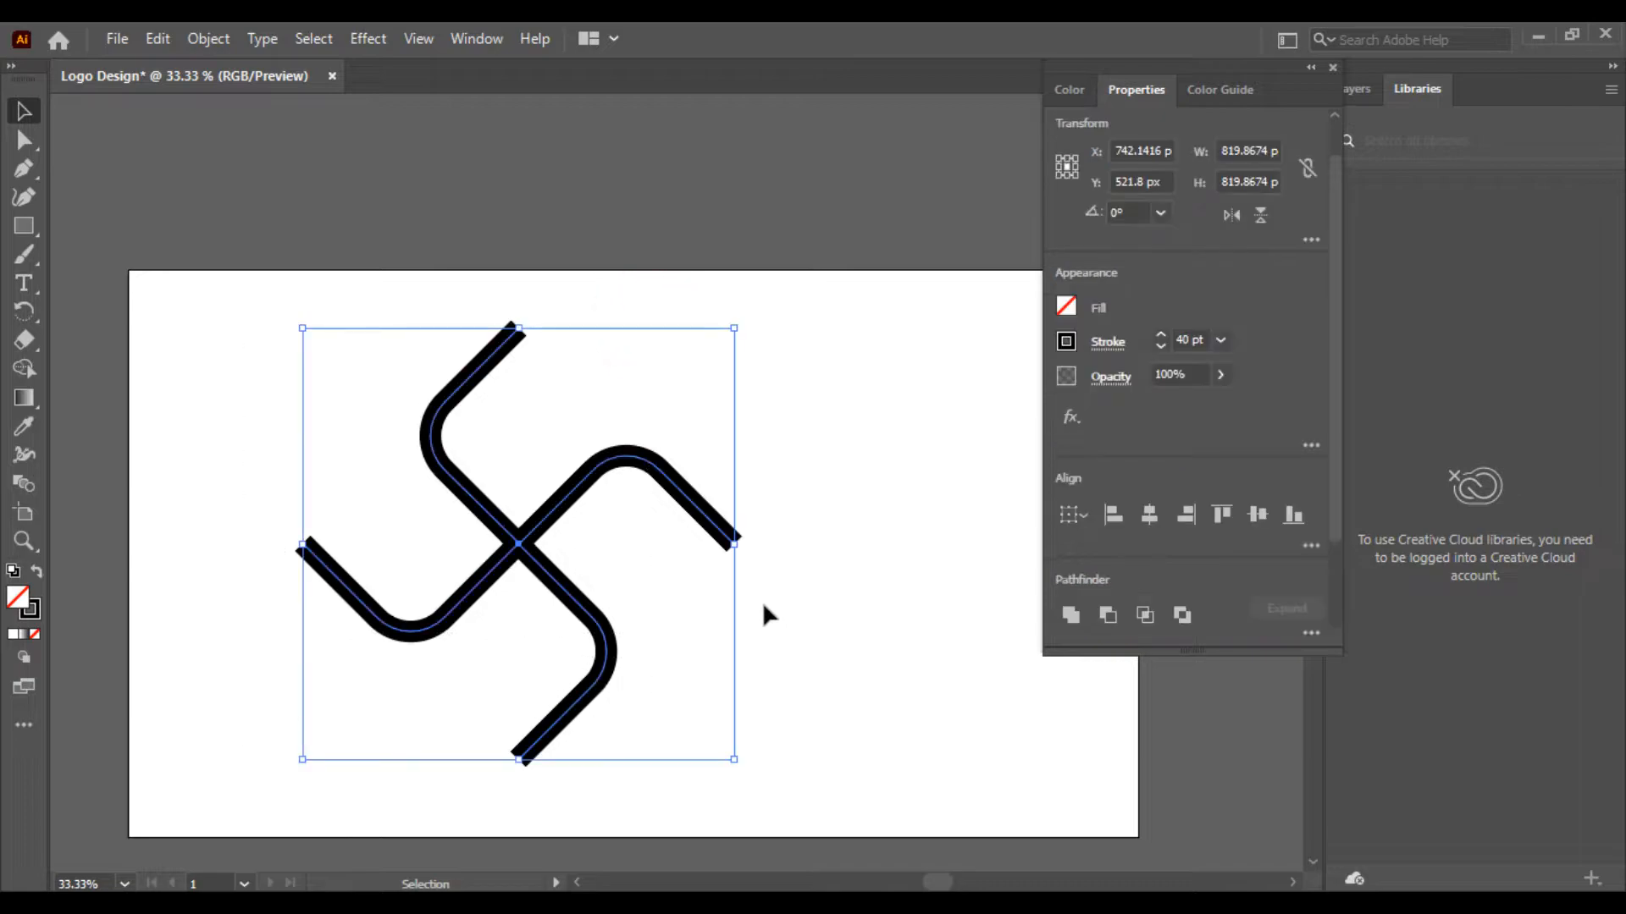
{"action": "left_click", "coordinate": [1068, 613]}
{"action": "left_click", "coordinate": [785, 484]}
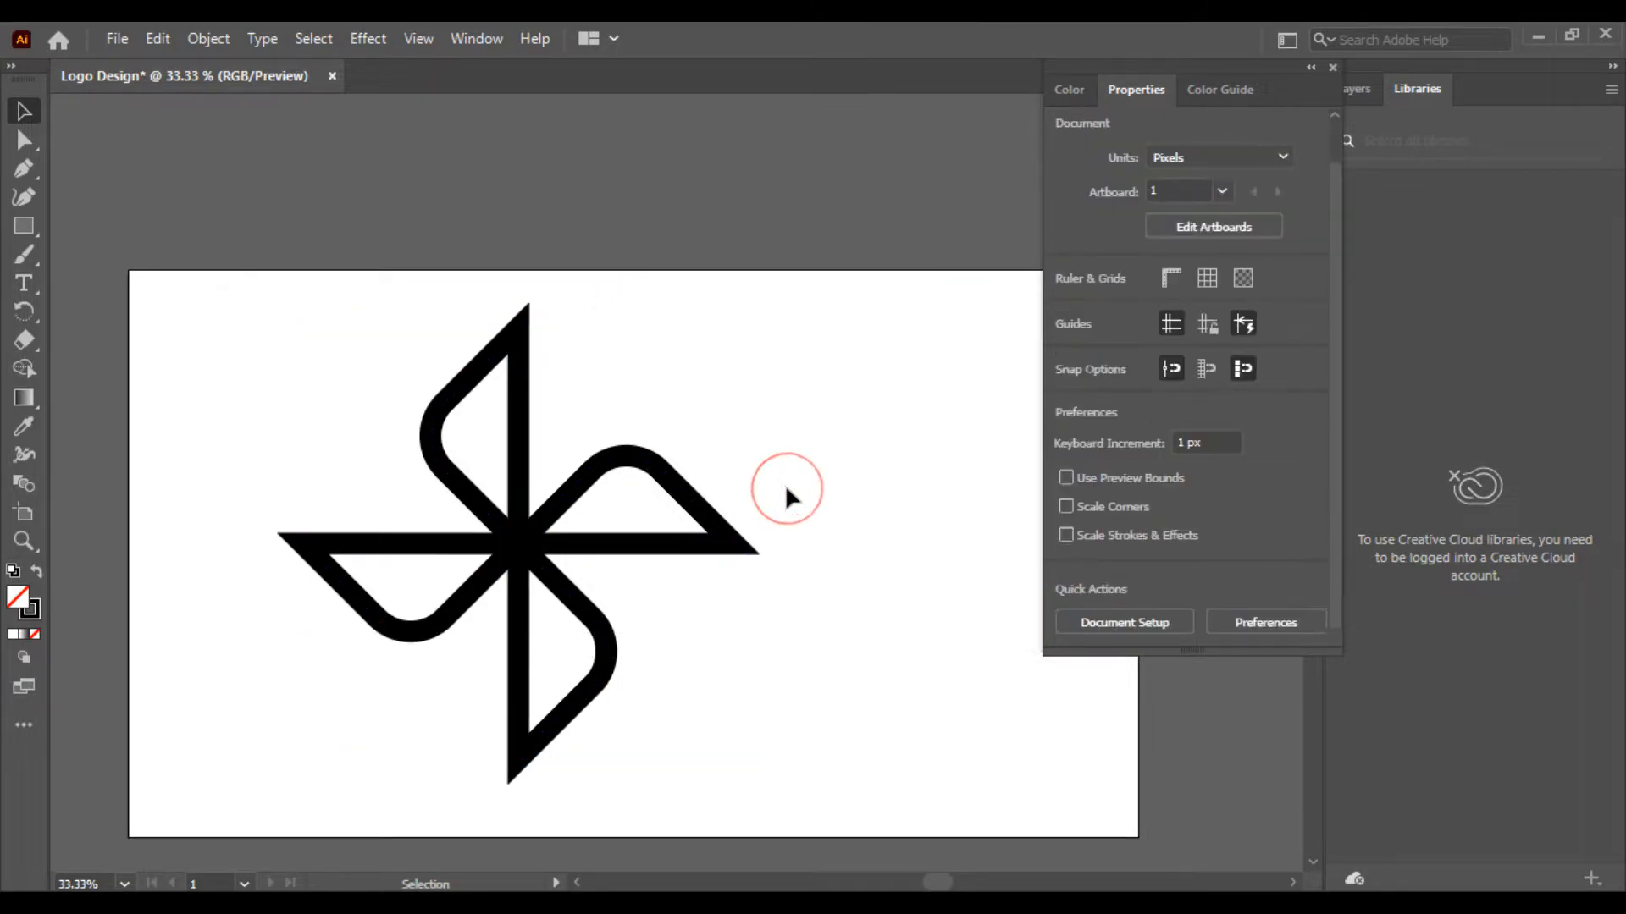
{"action": "key", "text": "ctrl+z"}
{"action": "left_click", "coordinate": [789, 477]}
{"action": "left_click_drag", "start_coordinate": [752, 338], "coordinate": [300, 693]}
{"action": "left_click", "coordinate": [799, 640]}
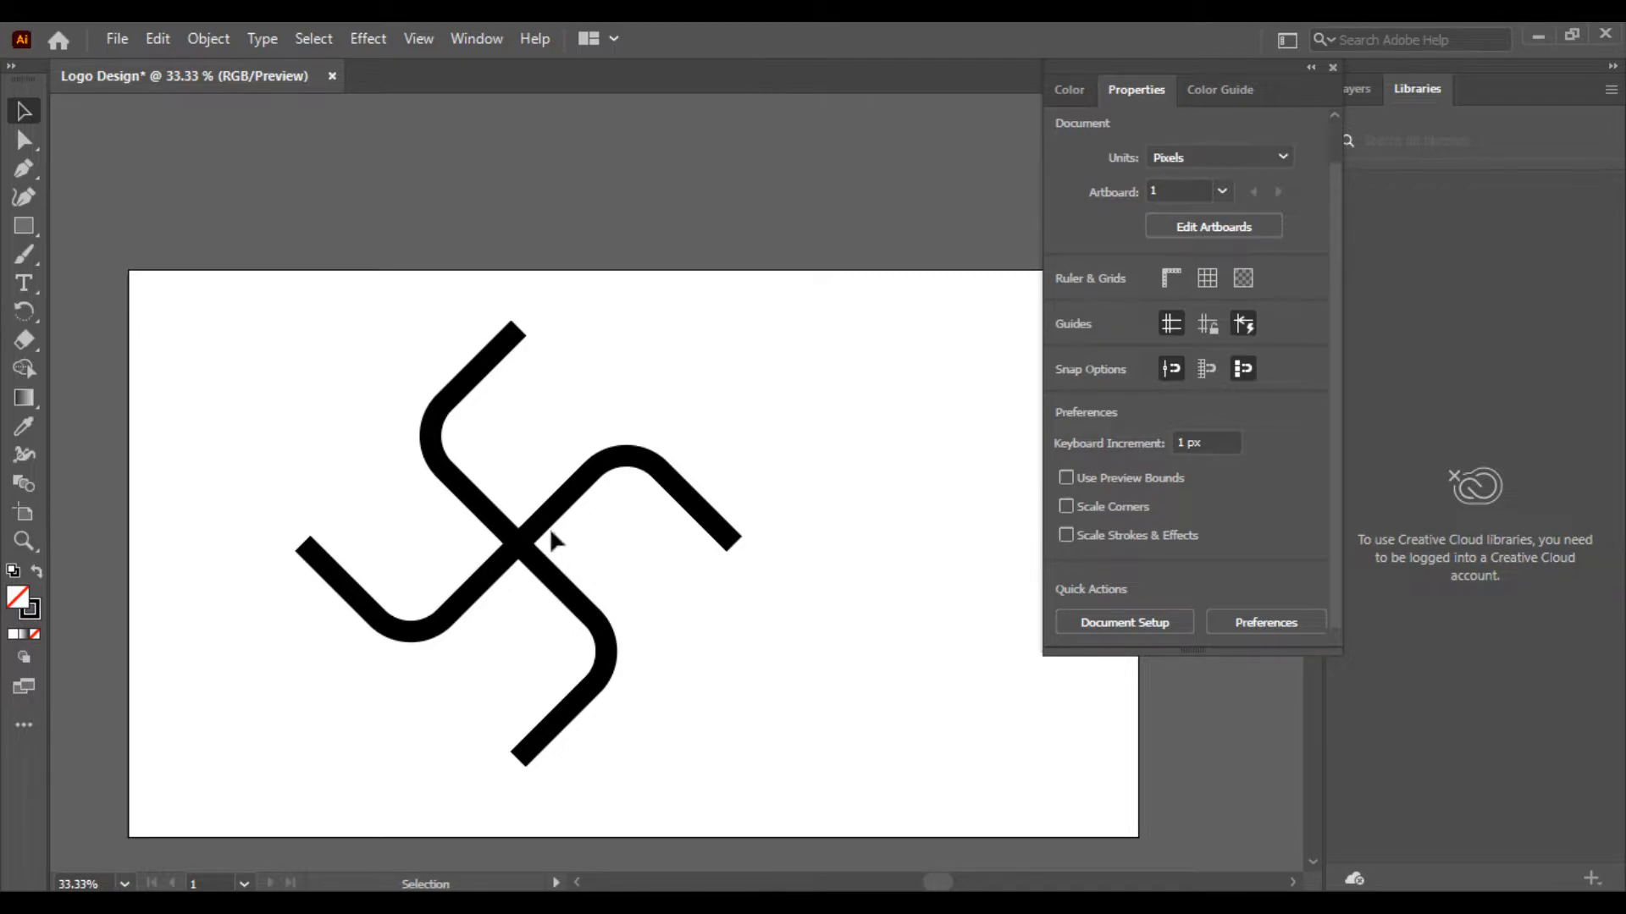
Step: Set the stroke weight of both crossing wave paths to 60 pt
{"action": "left_click_drag", "start_coordinate": [777, 310], "coordinate": [297, 744]}
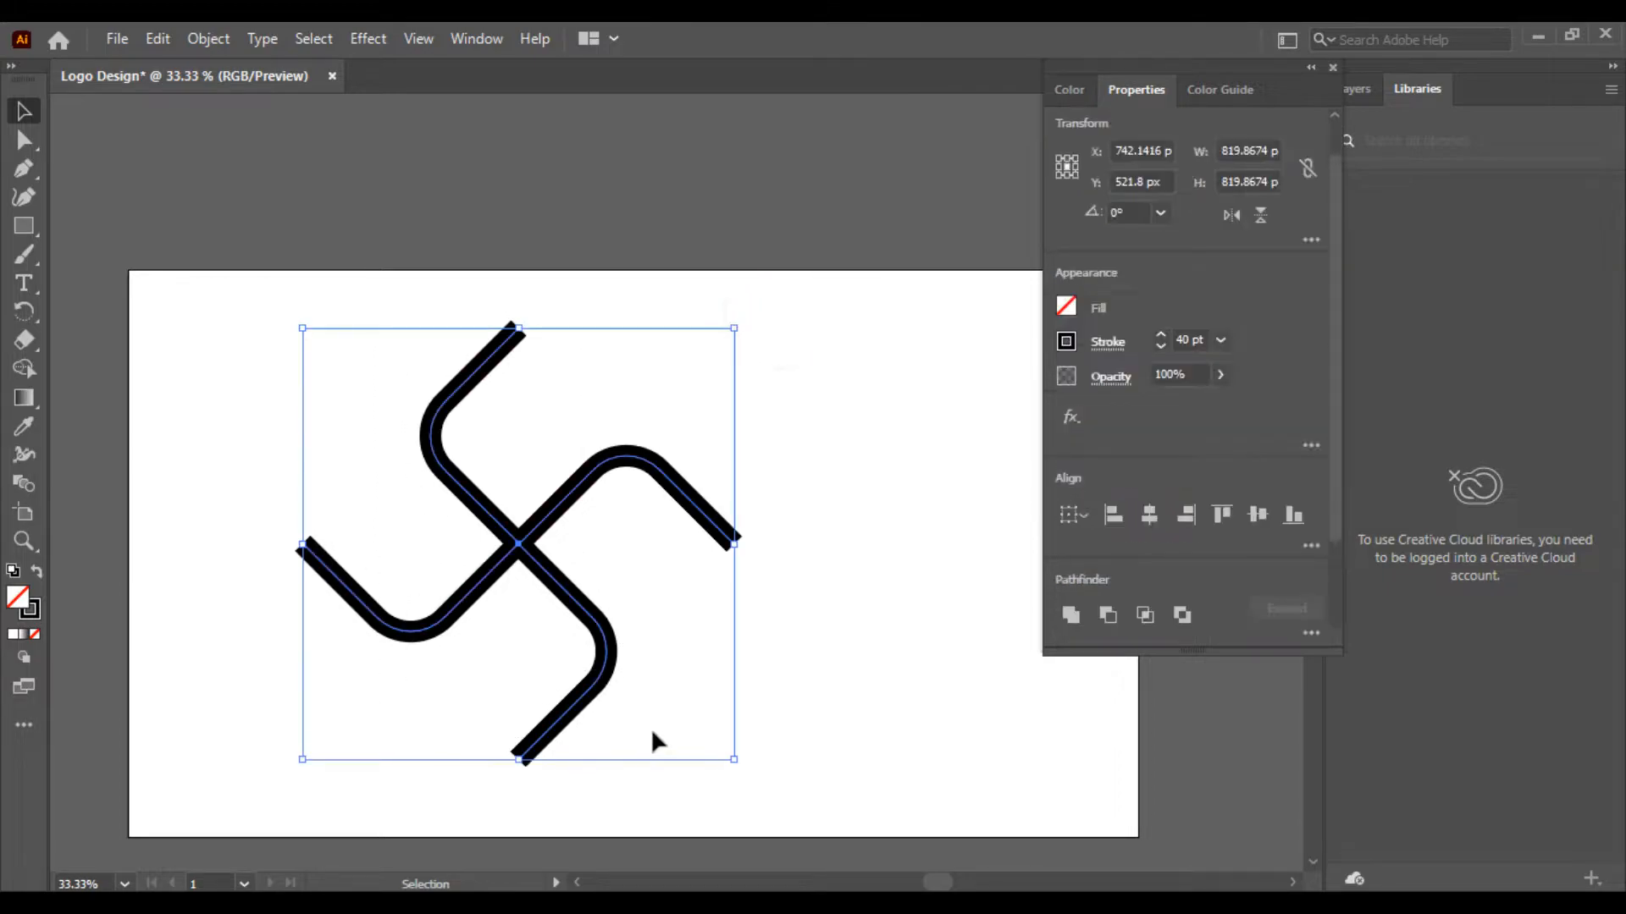
{"action": "left_click", "coordinate": [1220, 339]}
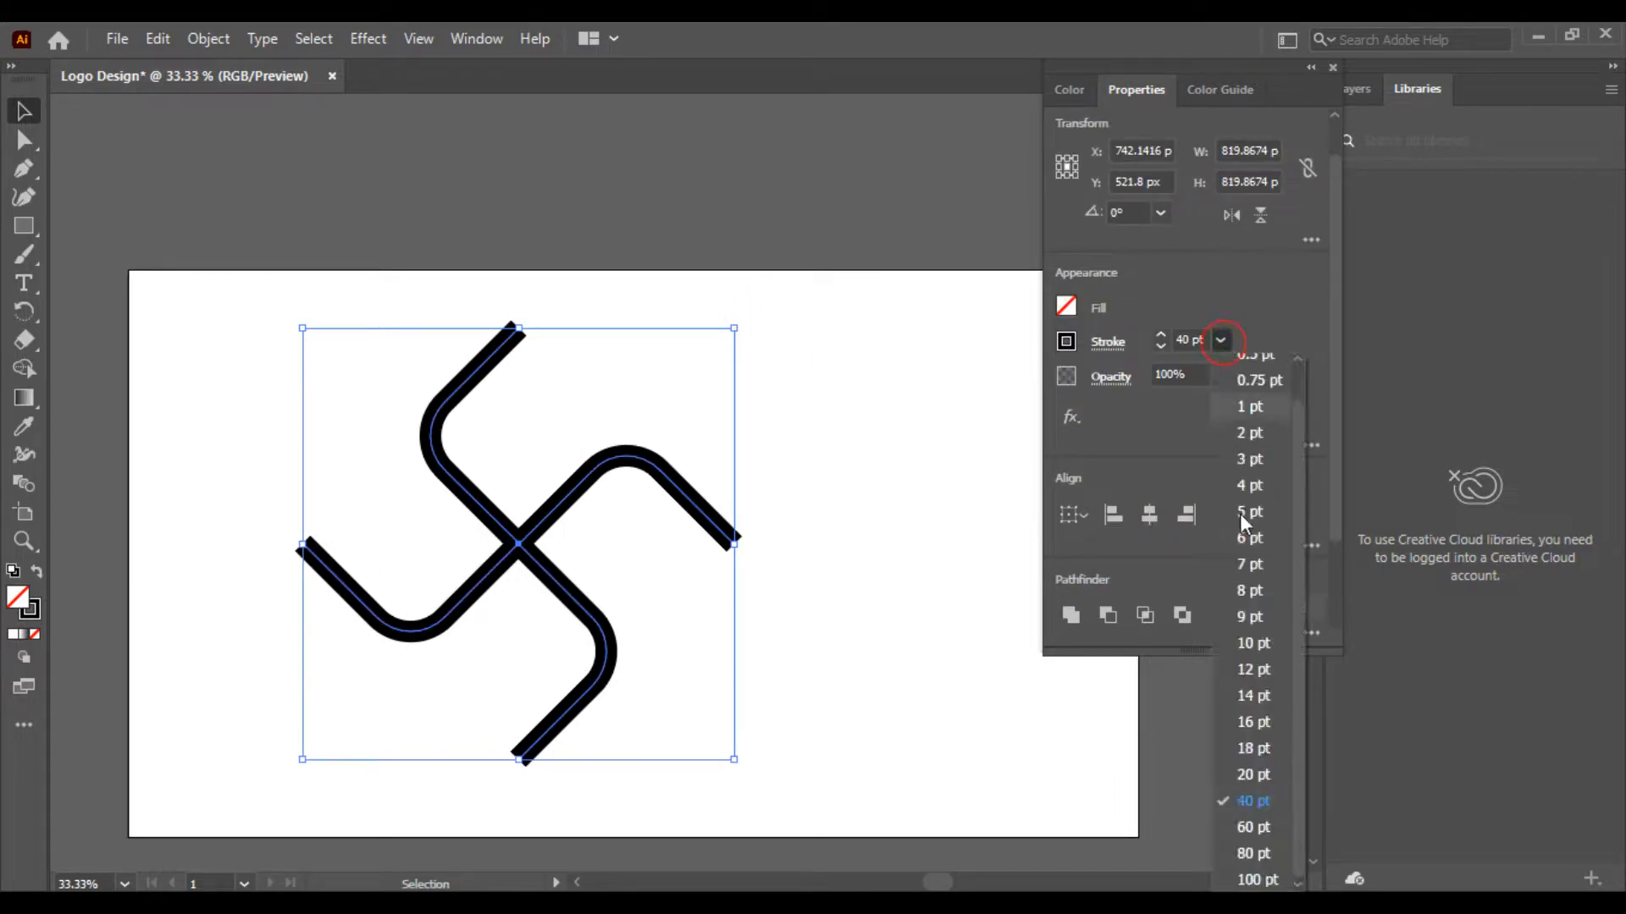
{"action": "left_click", "coordinate": [1243, 829]}
{"action": "left_click", "coordinate": [1008, 563]}
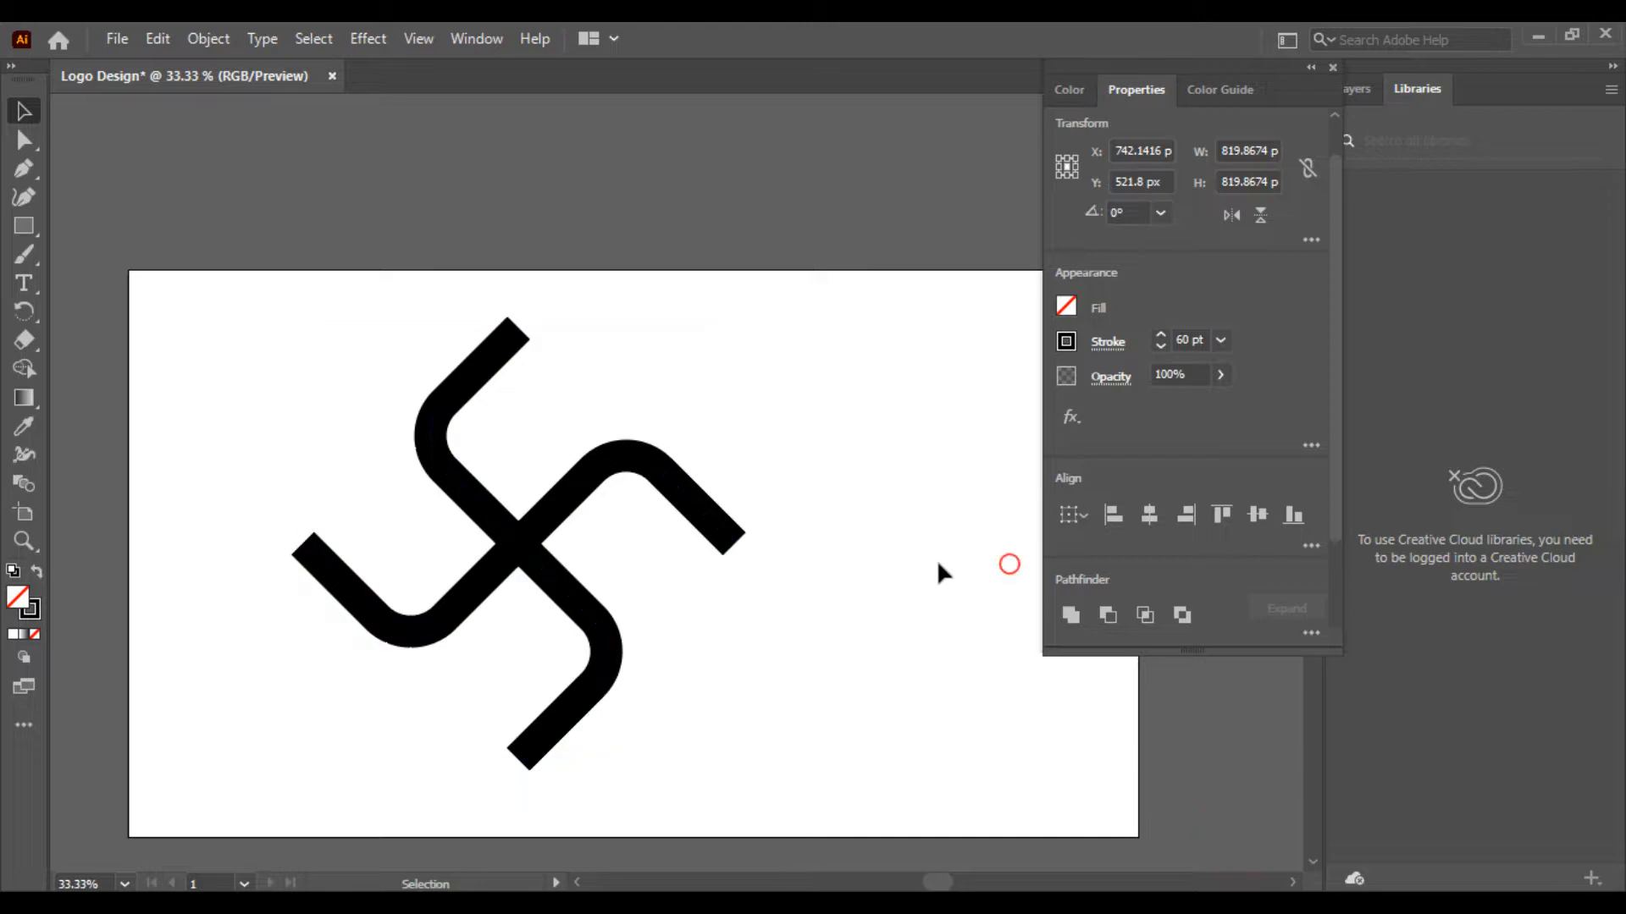
{"action": "left_click_drag", "start_coordinate": [754, 366], "coordinate": [333, 725]}
{"action": "left_click", "coordinate": [766, 718]}
Step: Convert the strokes of both crossing wave paths to filled shapes with Outline Stroke
{"action": "key", "text": "ctrl+plus"}
{"action": "left_click_drag", "start_coordinate": [778, 712], "coordinate": [893, 611]}
{"action": "key", "text": "ctrl+minus"}
{"action": "left_click_drag", "start_coordinate": [799, 304], "coordinate": [319, 686]}
{"action": "left_click", "coordinate": [158, 39]}
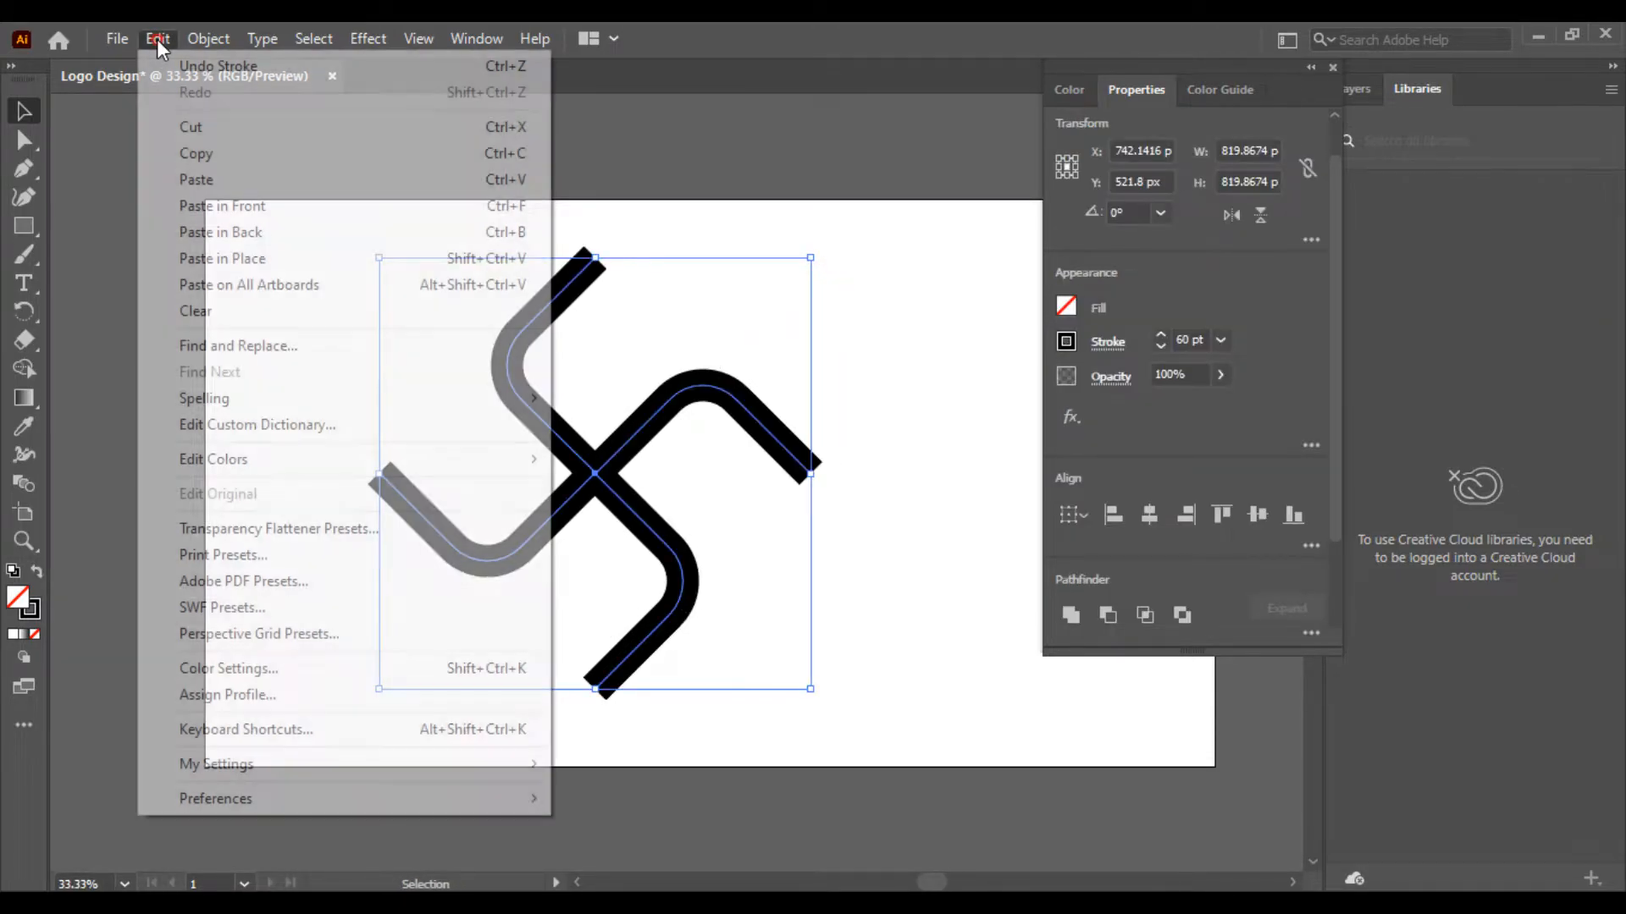
{"action": "mouse_move", "coordinate": [208, 39]}
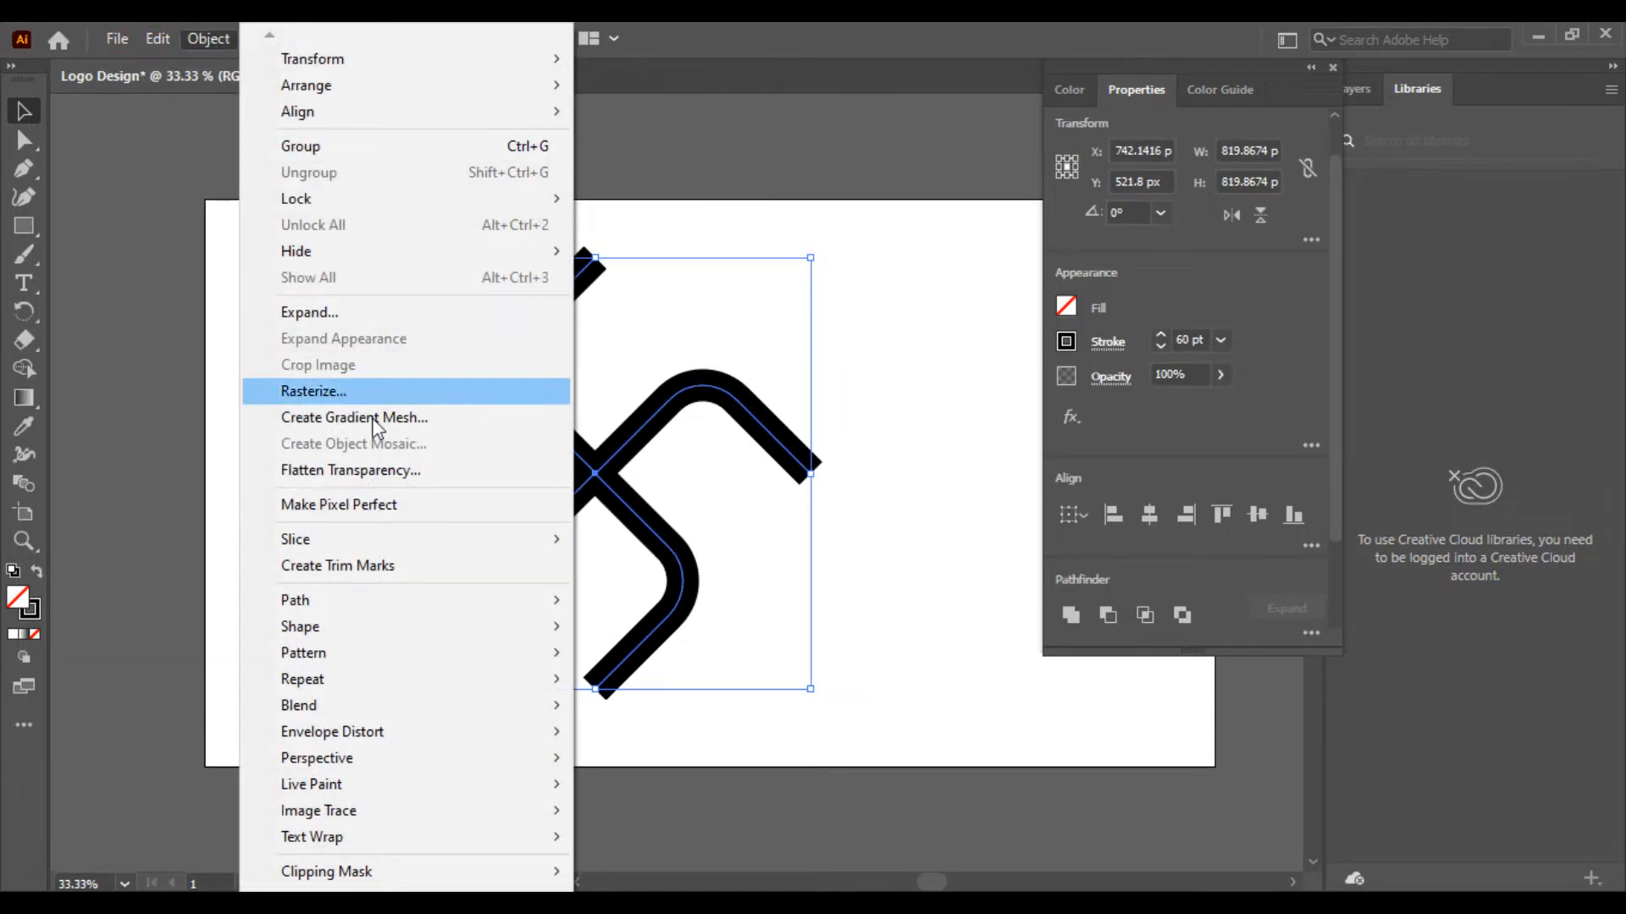
{"action": "mouse_move", "coordinate": [533, 603]}
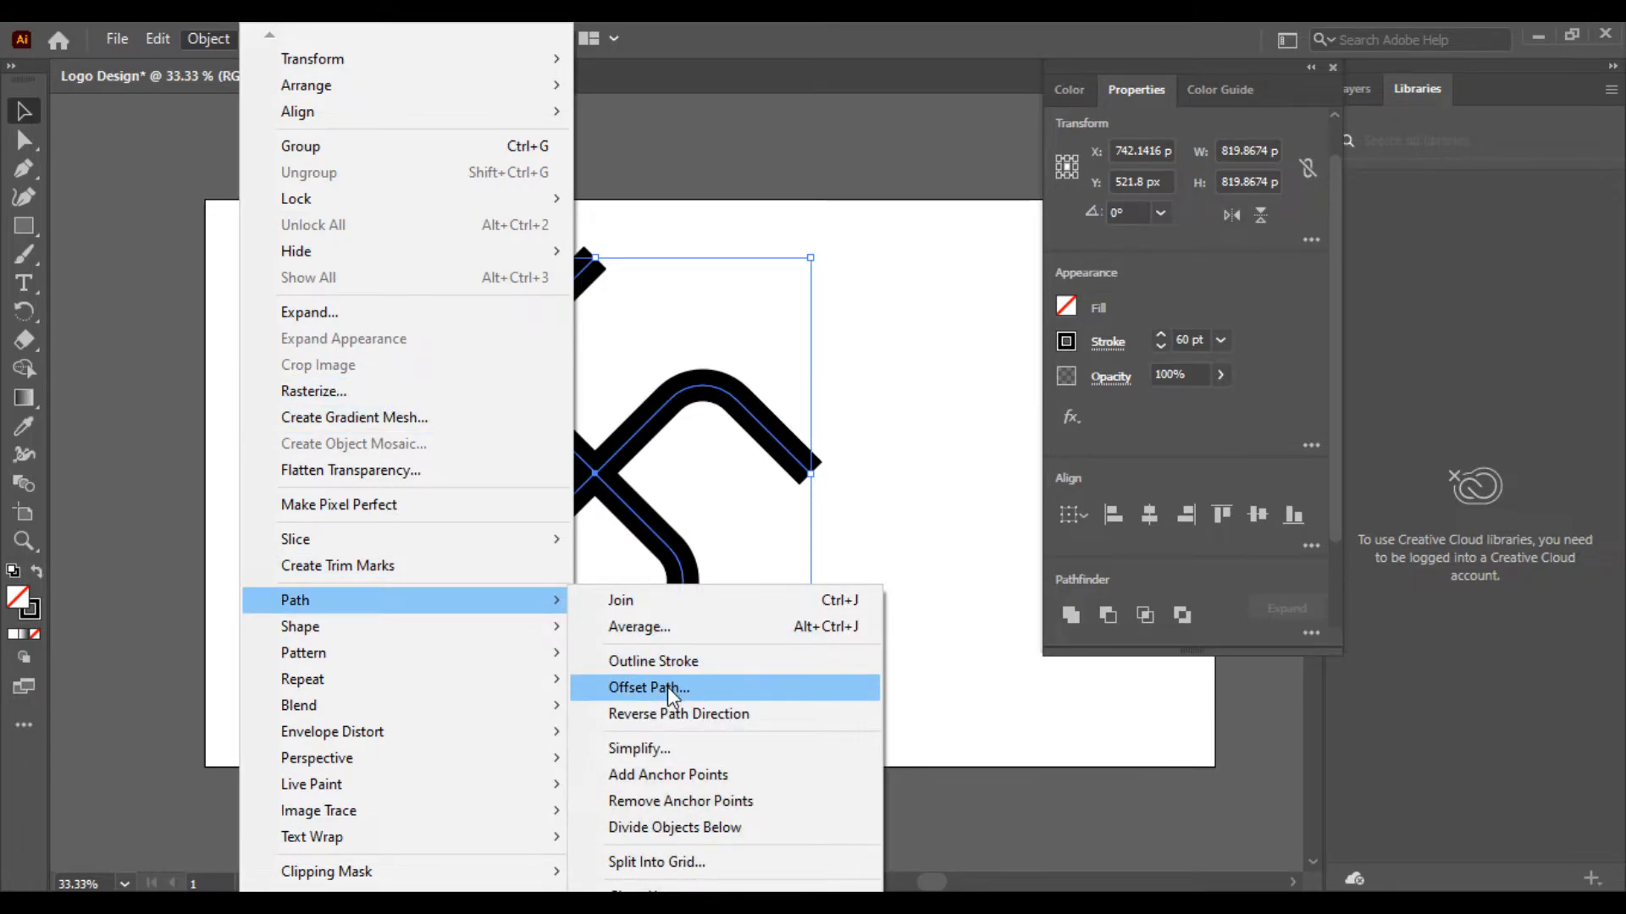
{"action": "left_click", "coordinate": [668, 664]}
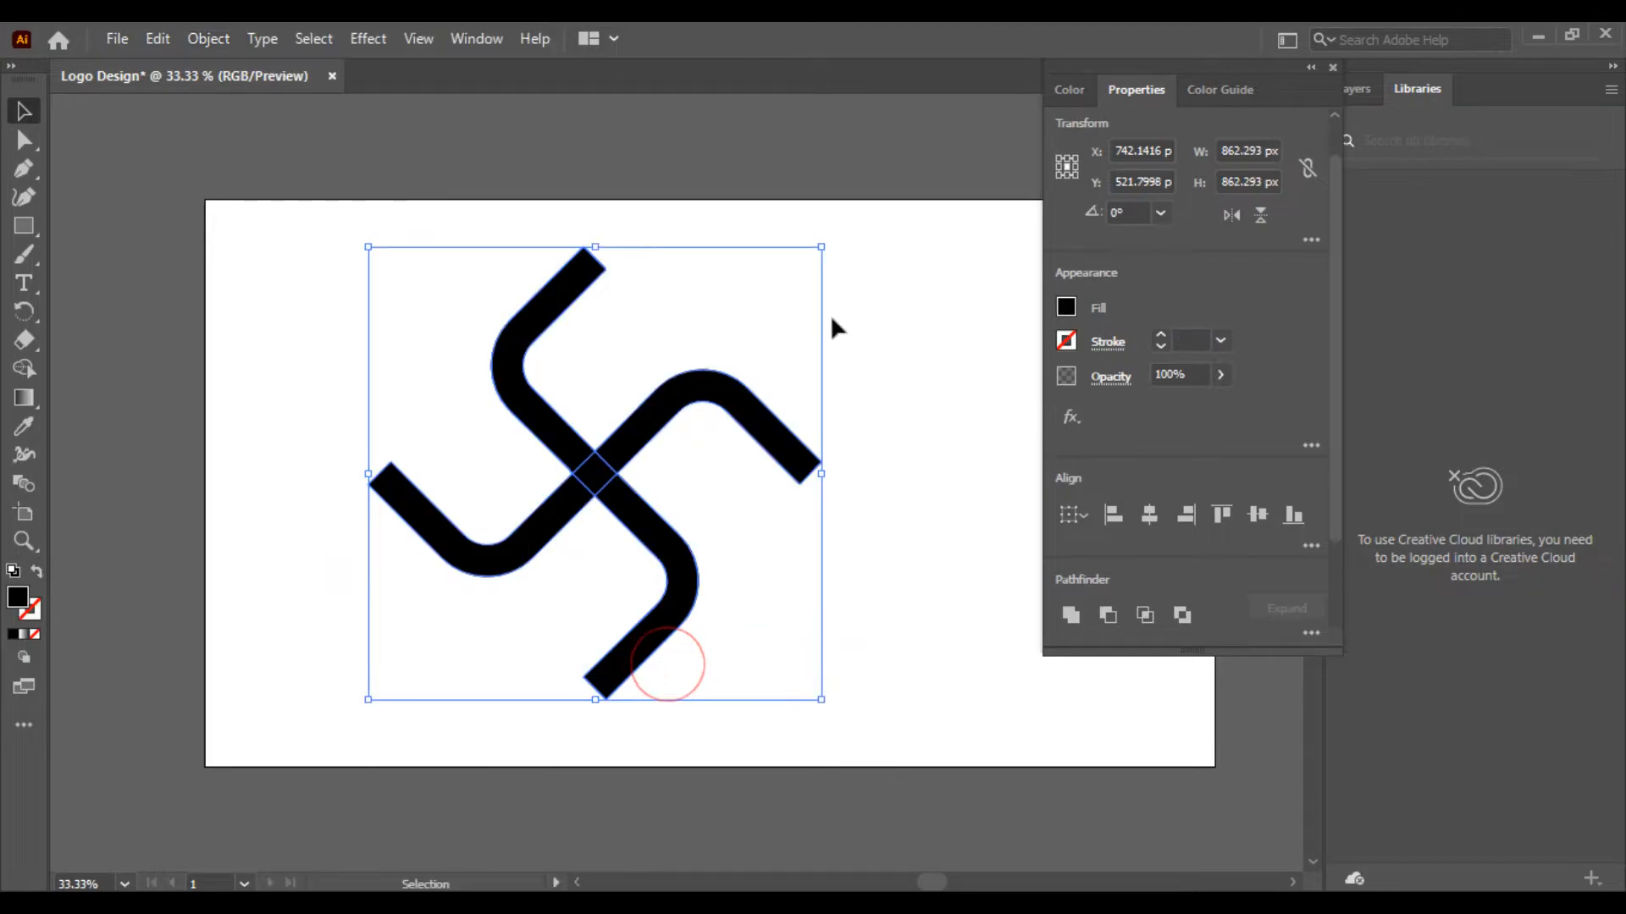
Step: Scale the outlined crossing shapes down proportionally around their centre to about 690 by 690 px
{"action": "left_click_drag", "start_coordinate": [819, 249], "coordinate": [832, 294]}
{"action": "key", "text": "Return"}
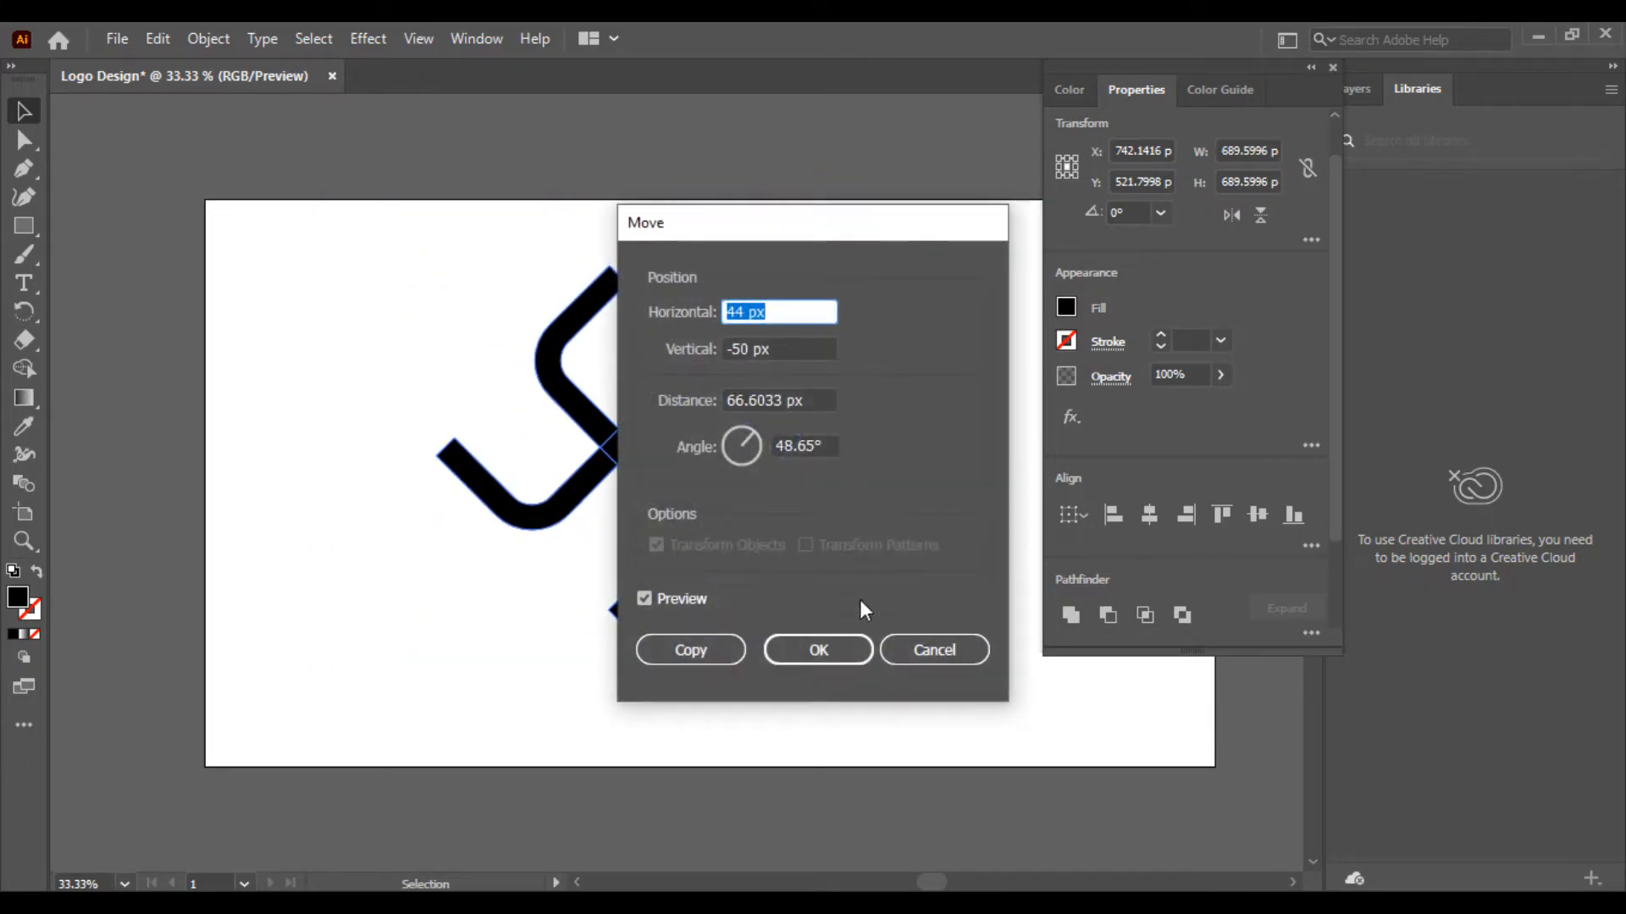
{"action": "left_click", "coordinate": [922, 654]}
{"action": "left_click", "coordinate": [882, 516]}
{"action": "left_click_drag", "start_coordinate": [802, 359], "coordinate": [413, 627]}
{"action": "left_click", "coordinate": [754, 641]}
{"action": "key", "text": "ctrl+equal"}
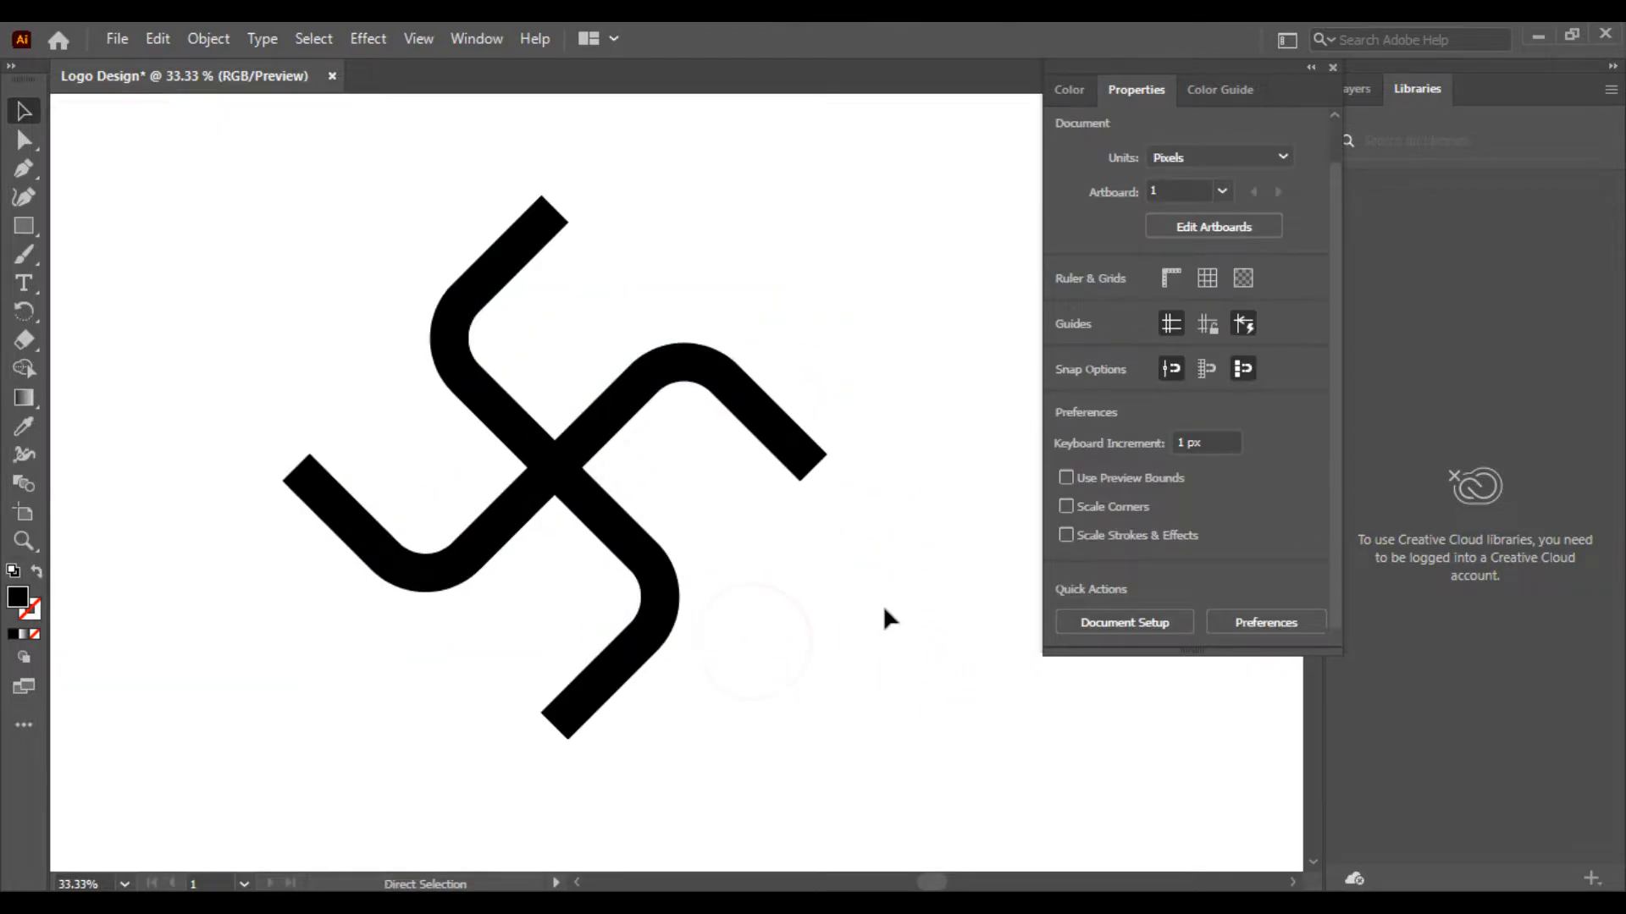
{"action": "left_click_drag", "start_coordinate": [602, 623], "coordinate": [659, 635]}
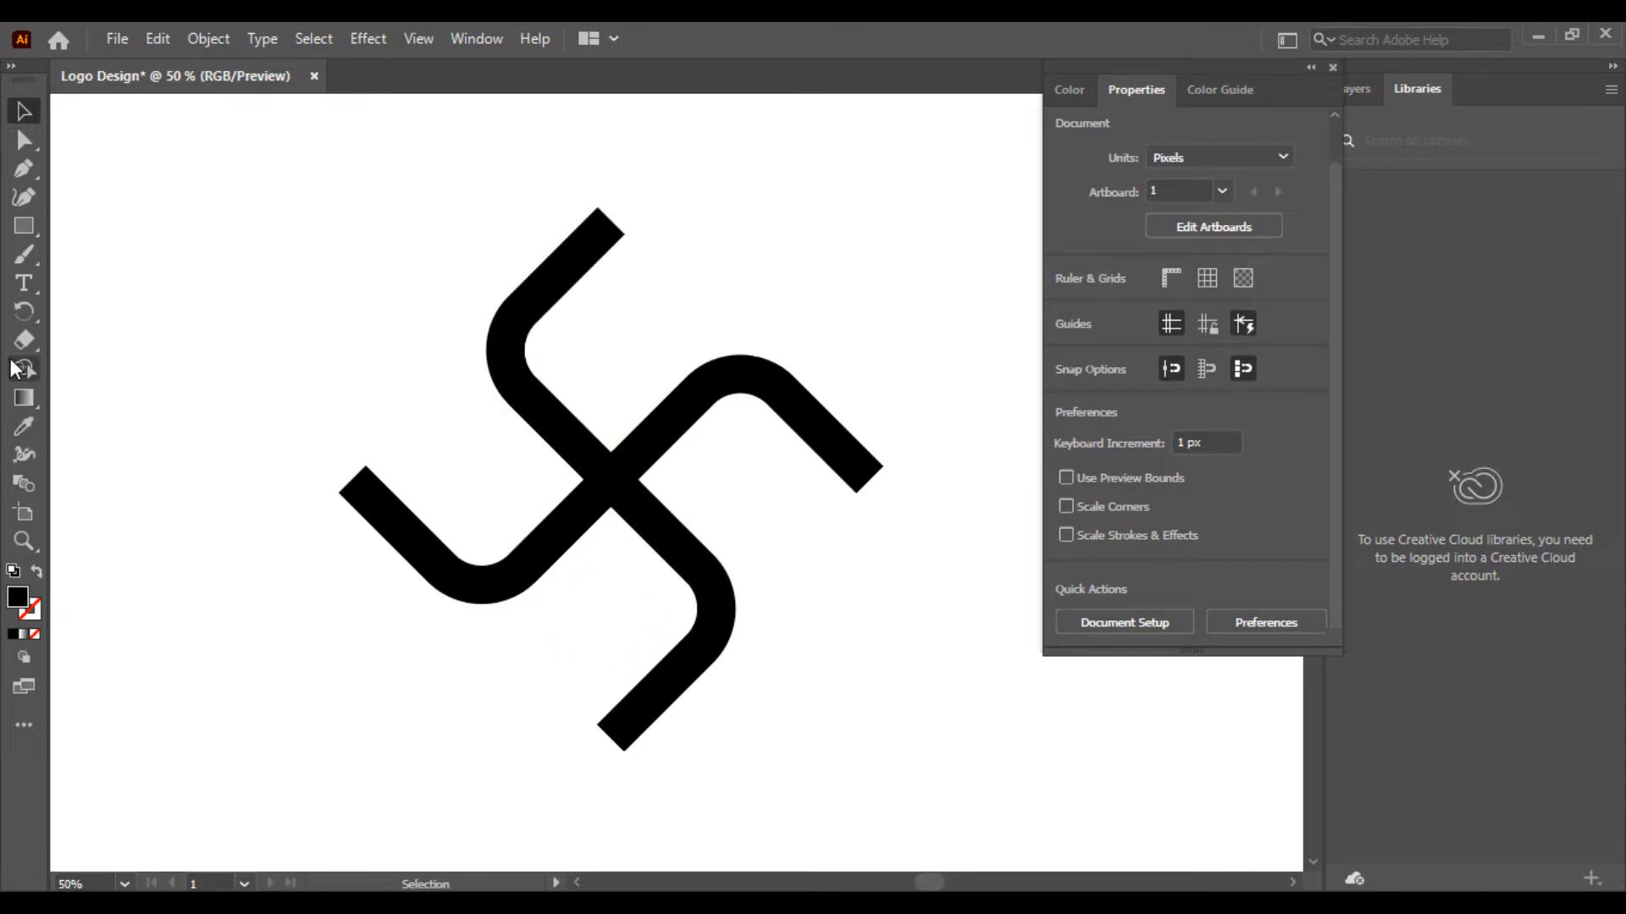
{"action": "left_click", "coordinate": [23, 227]}
{"action": "left_click", "coordinate": [158, 195]}
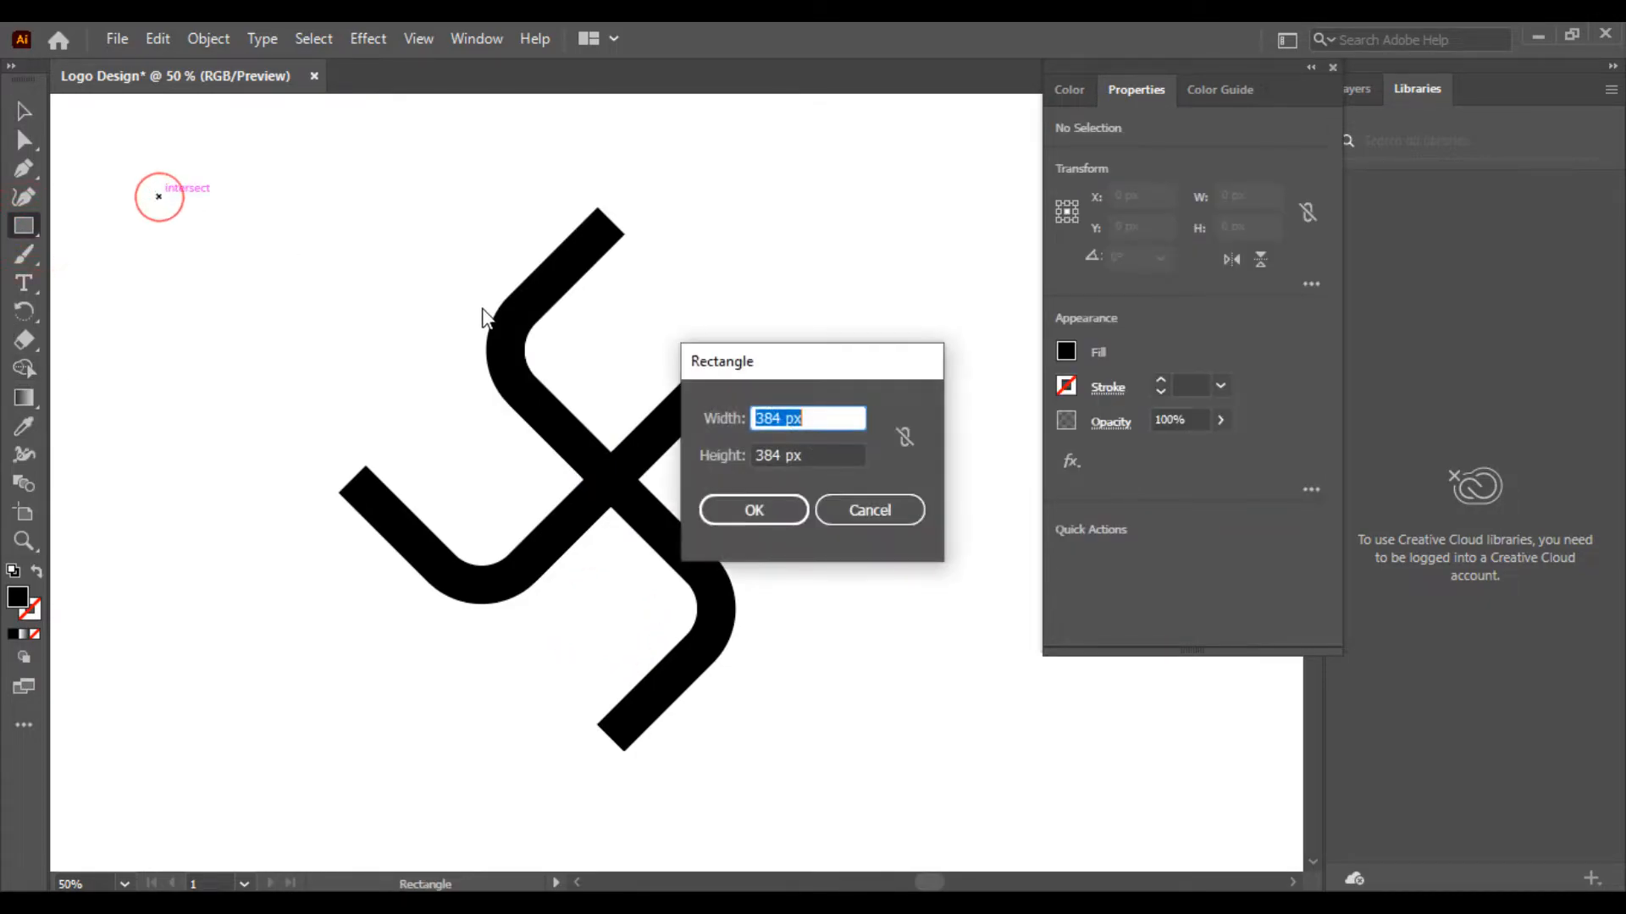
{"action": "left_click", "coordinate": [869, 508]}
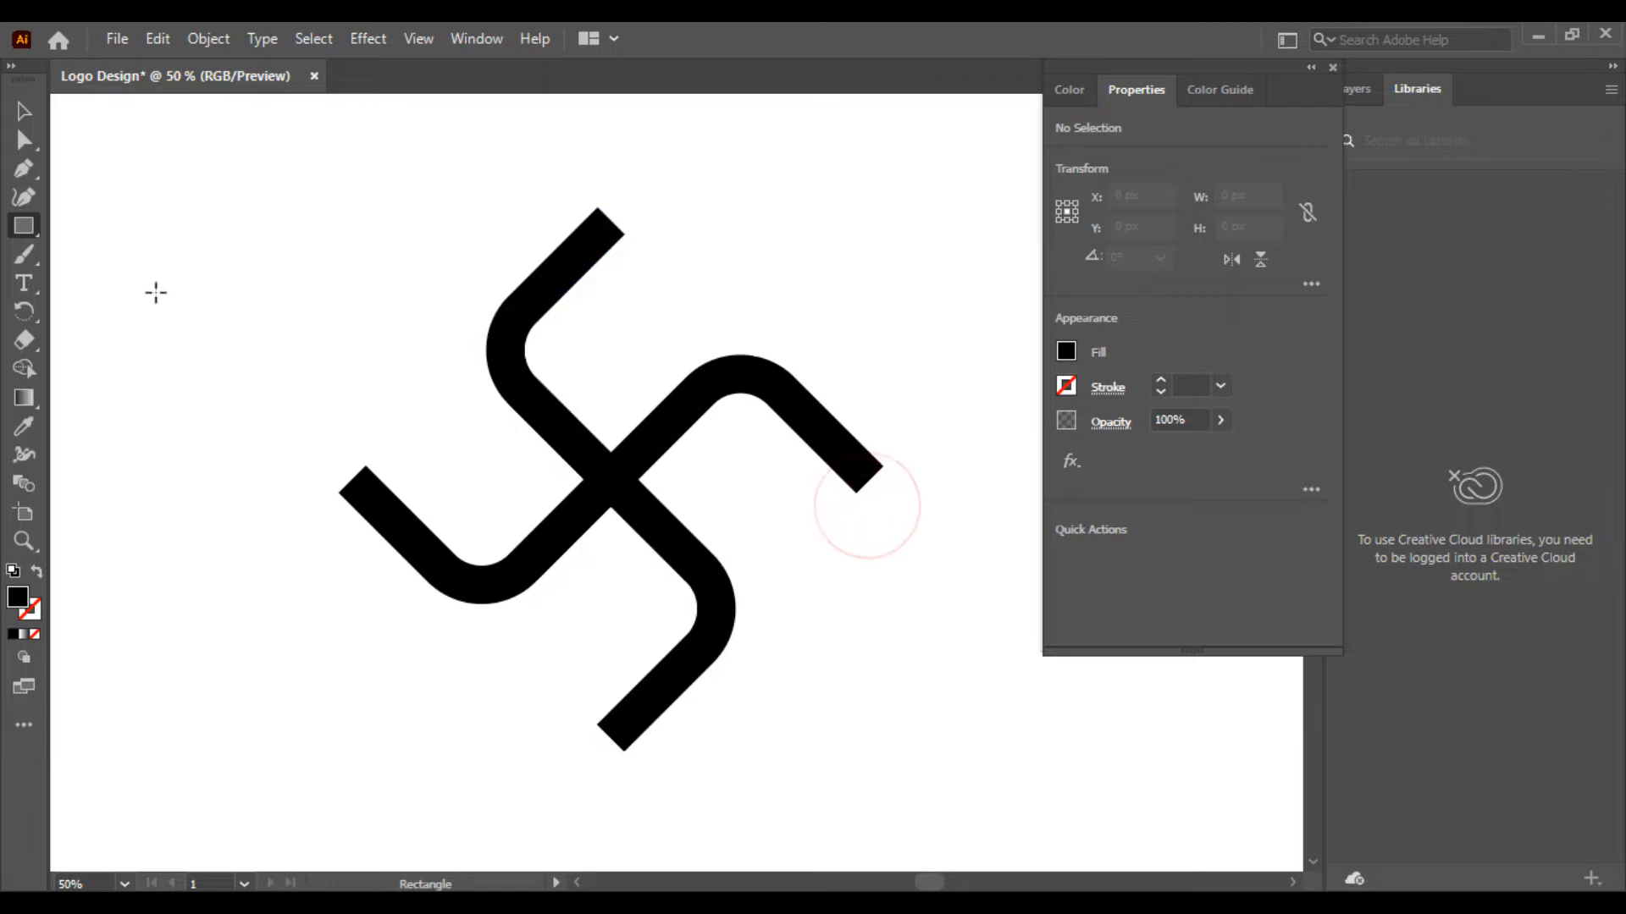
Step: Fill both crossing wave shapes with the same medium blue swatch
{"action": "left_click", "coordinate": [17, 124]}
{"action": "left_click", "coordinate": [539, 313]}
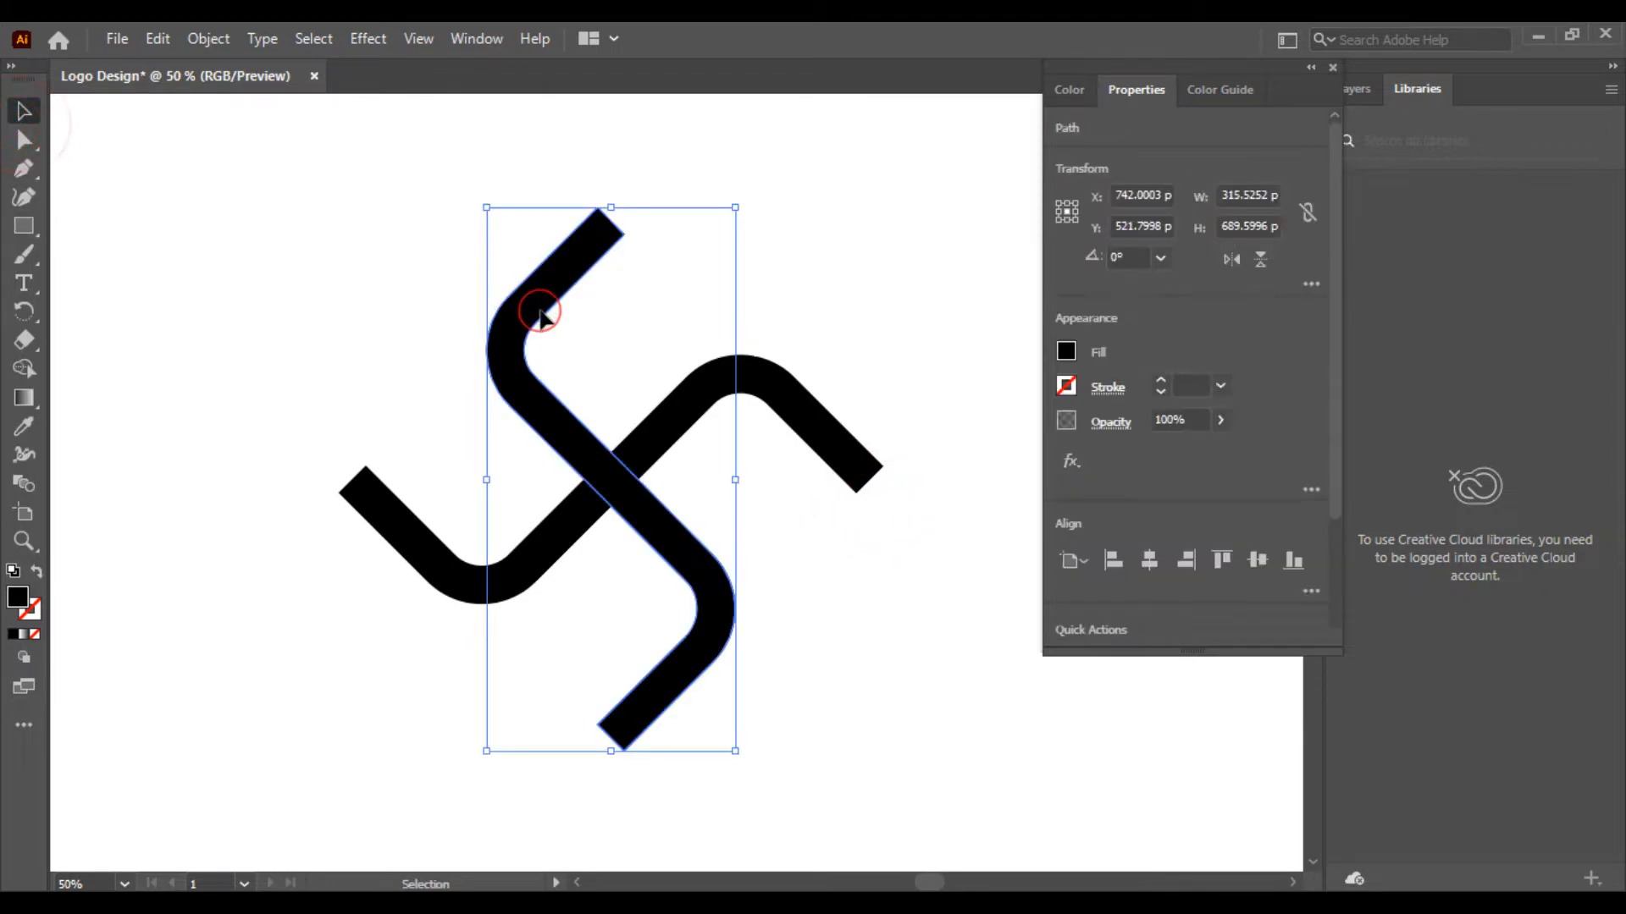
{"action": "left_click", "coordinate": [1068, 352]}
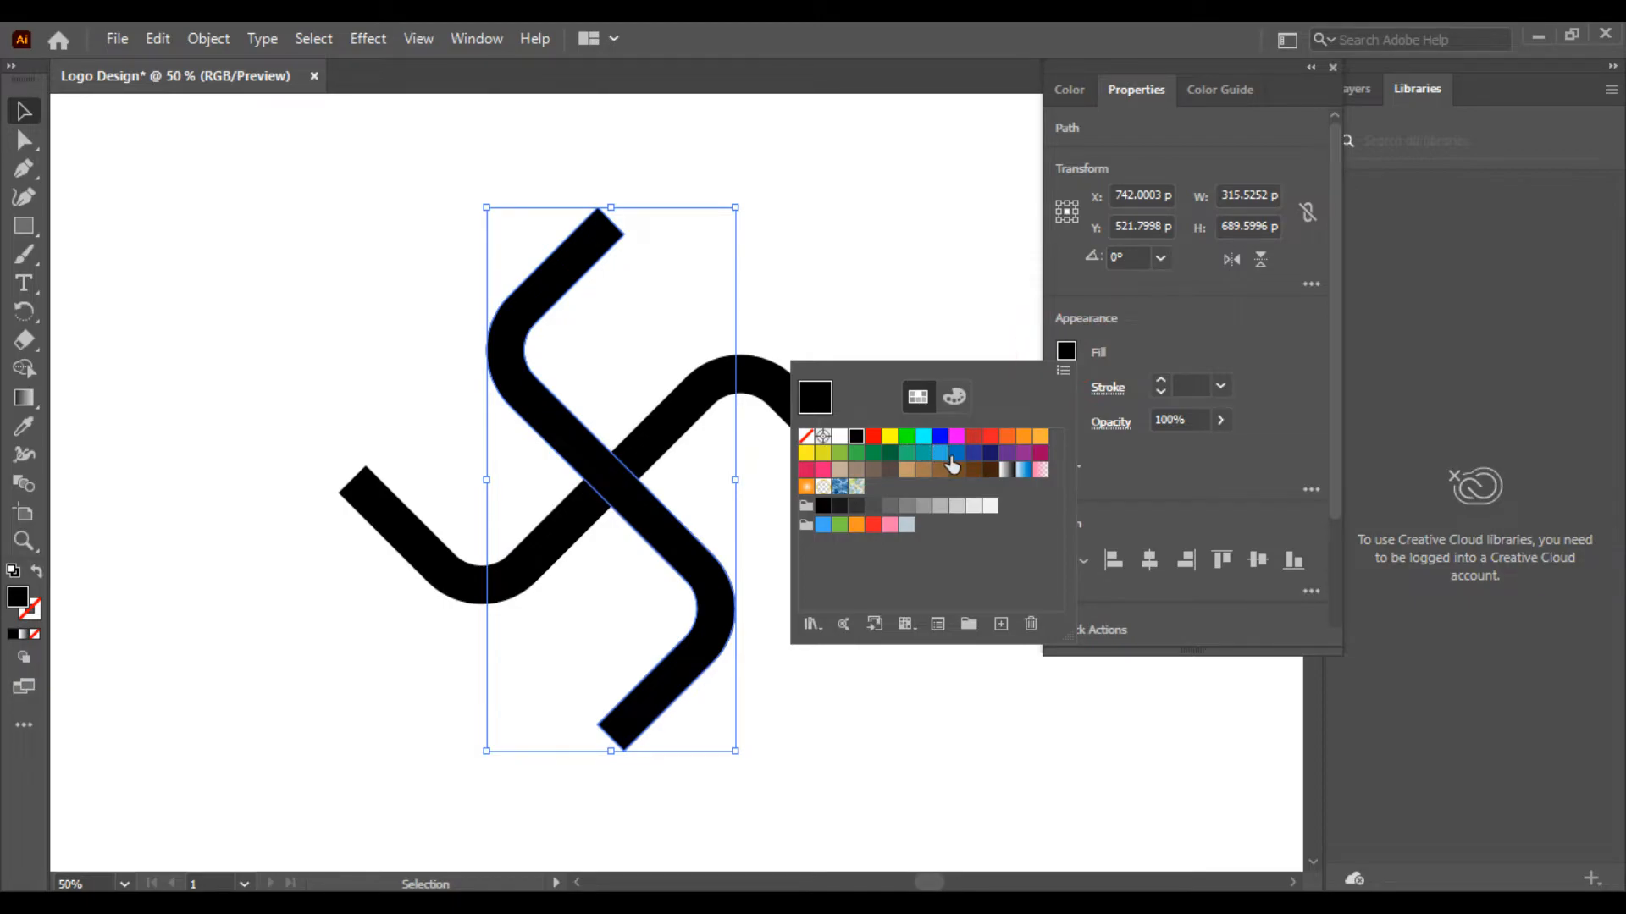
{"action": "left_click", "coordinate": [955, 455]}
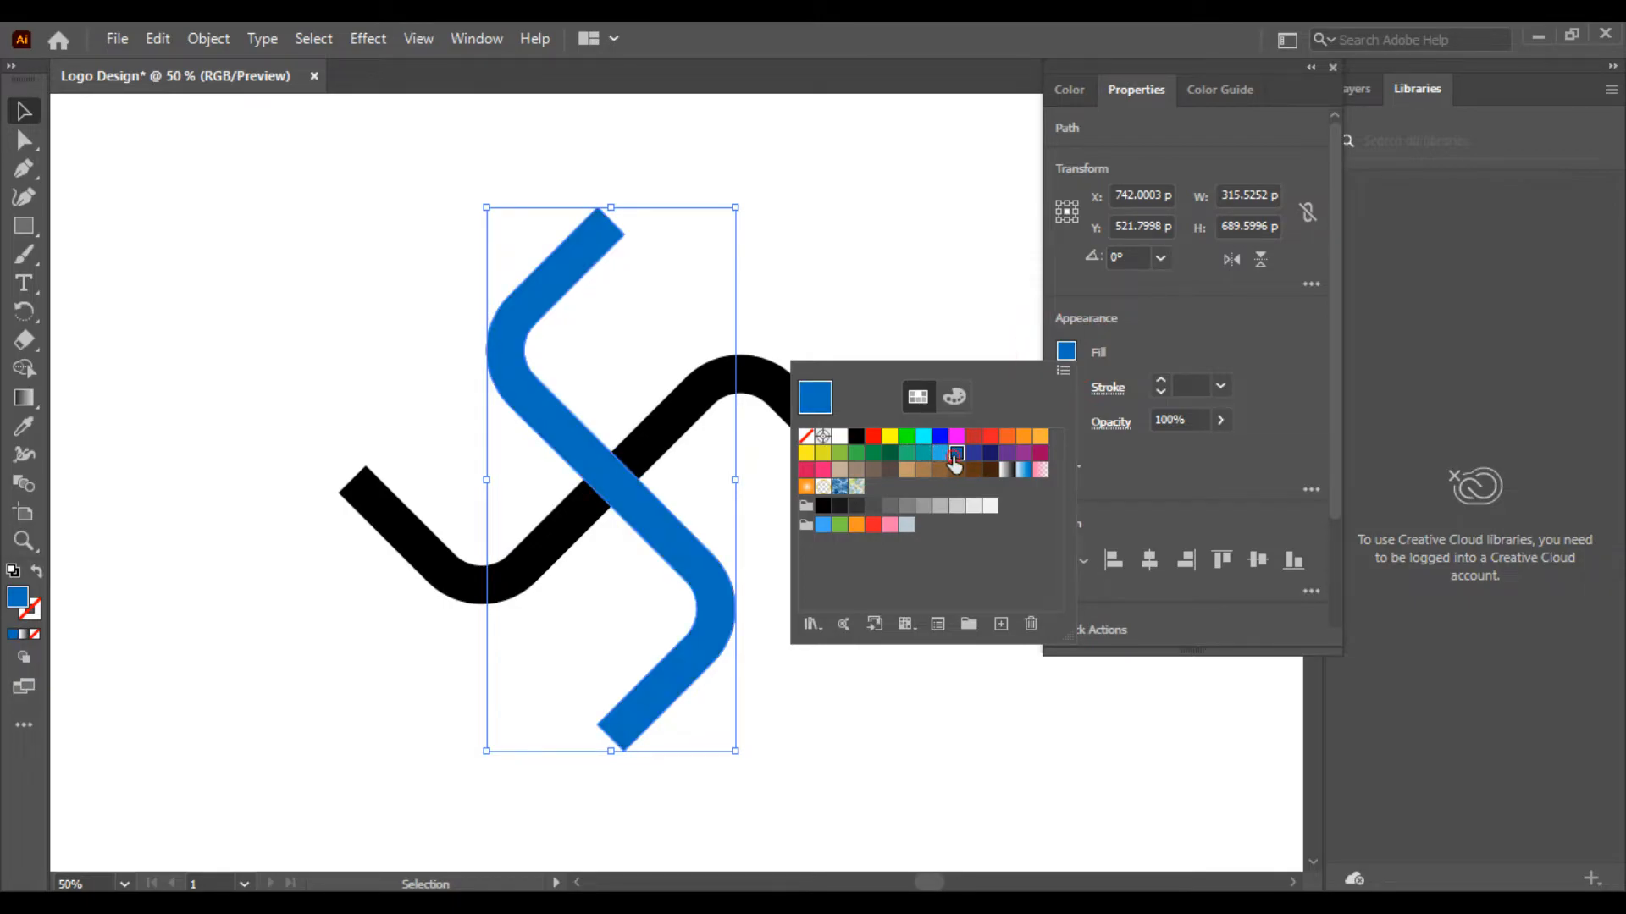
{"action": "left_click", "coordinate": [782, 231]}
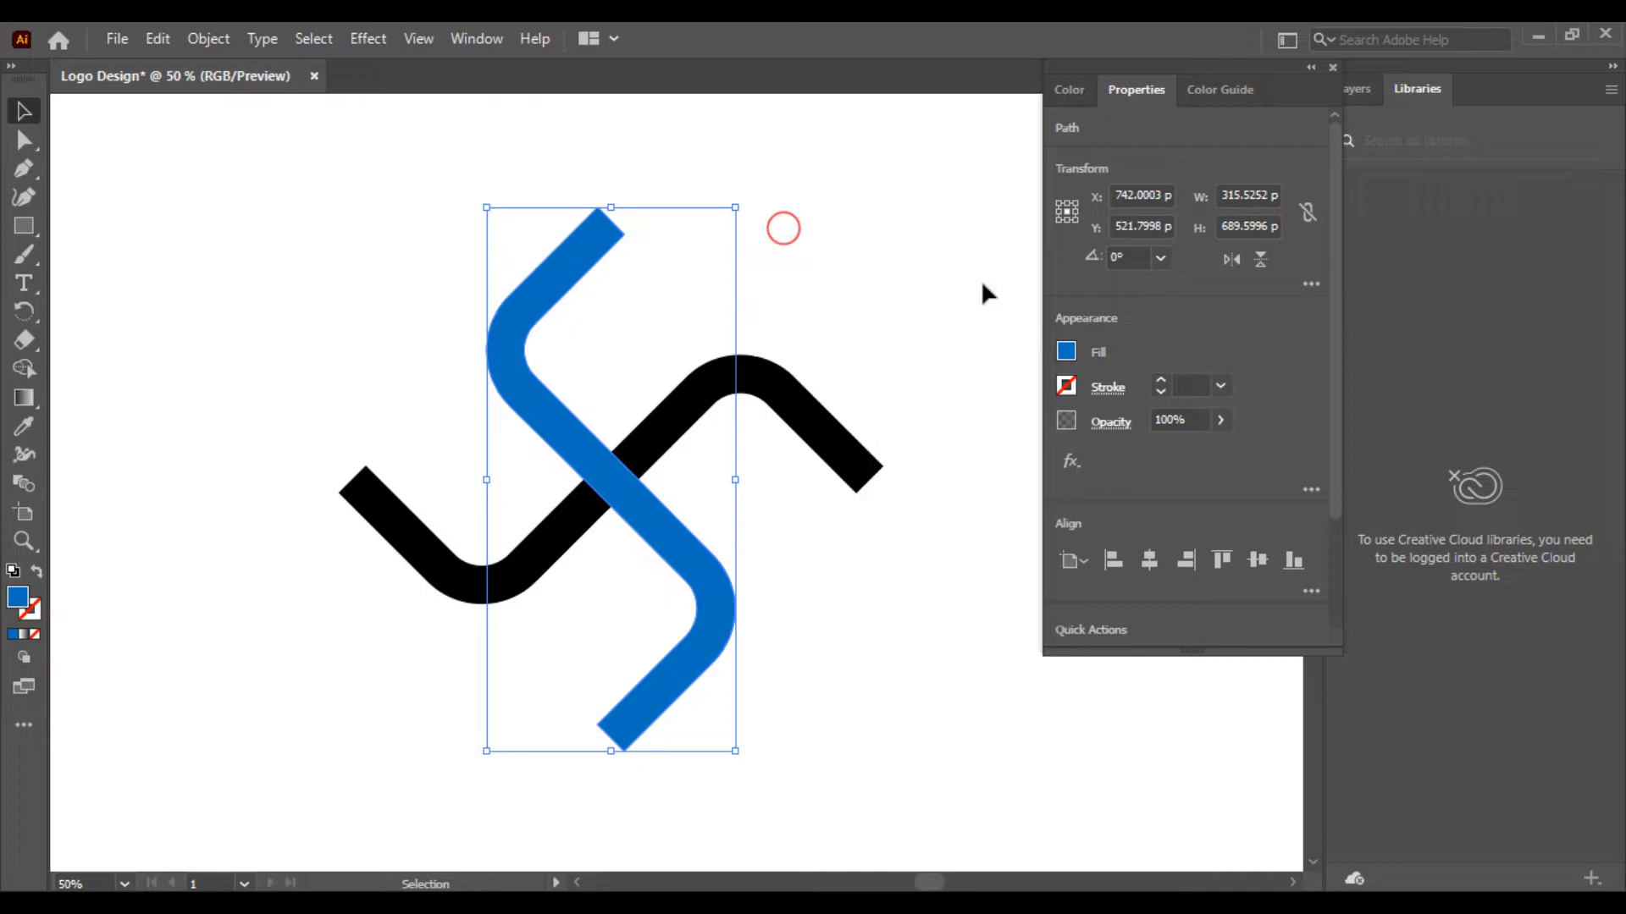
{"action": "left_click", "coordinate": [804, 405]}
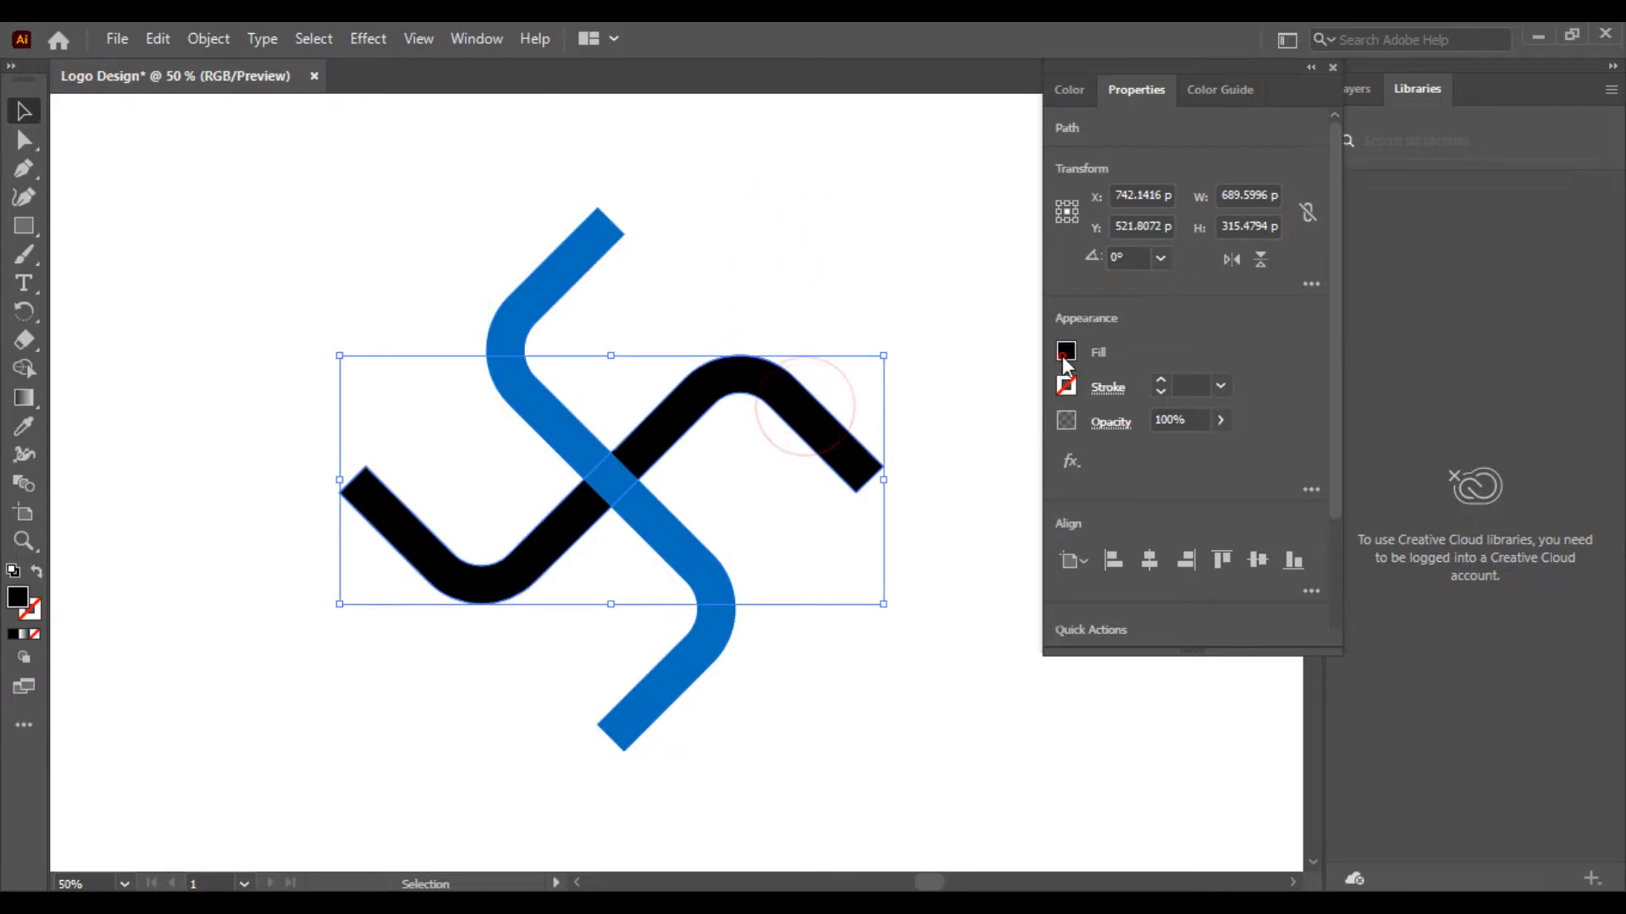
{"action": "left_click", "coordinate": [1066, 352]}
{"action": "left_click", "coordinate": [955, 455]}
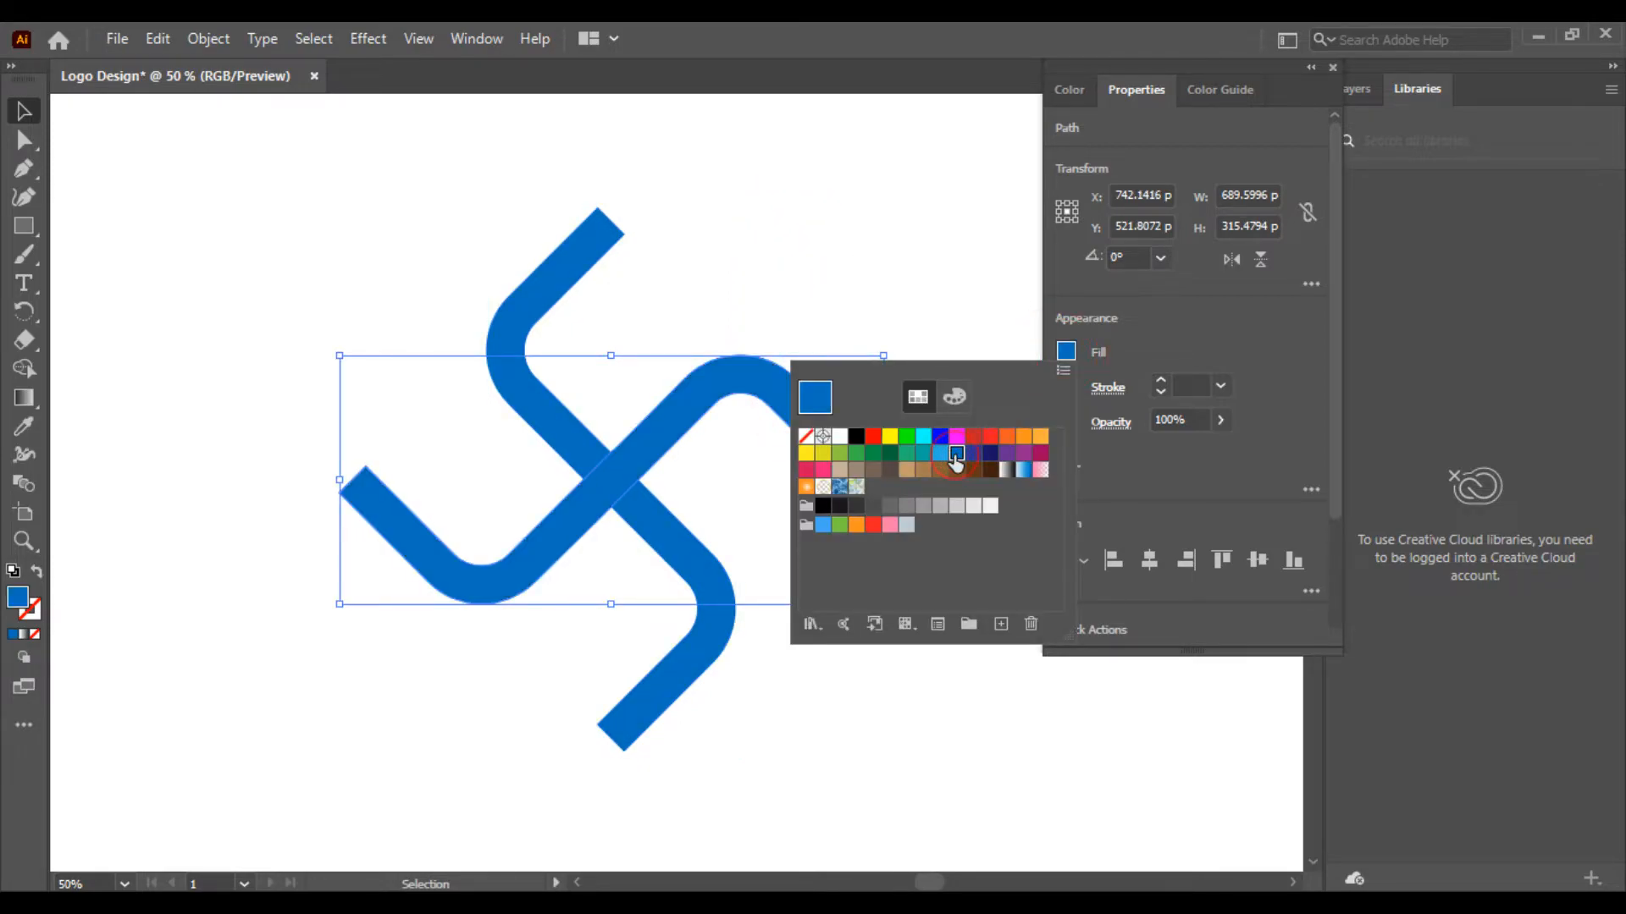
{"action": "left_click", "coordinate": [818, 217]}
{"action": "left_click", "coordinate": [748, 203]}
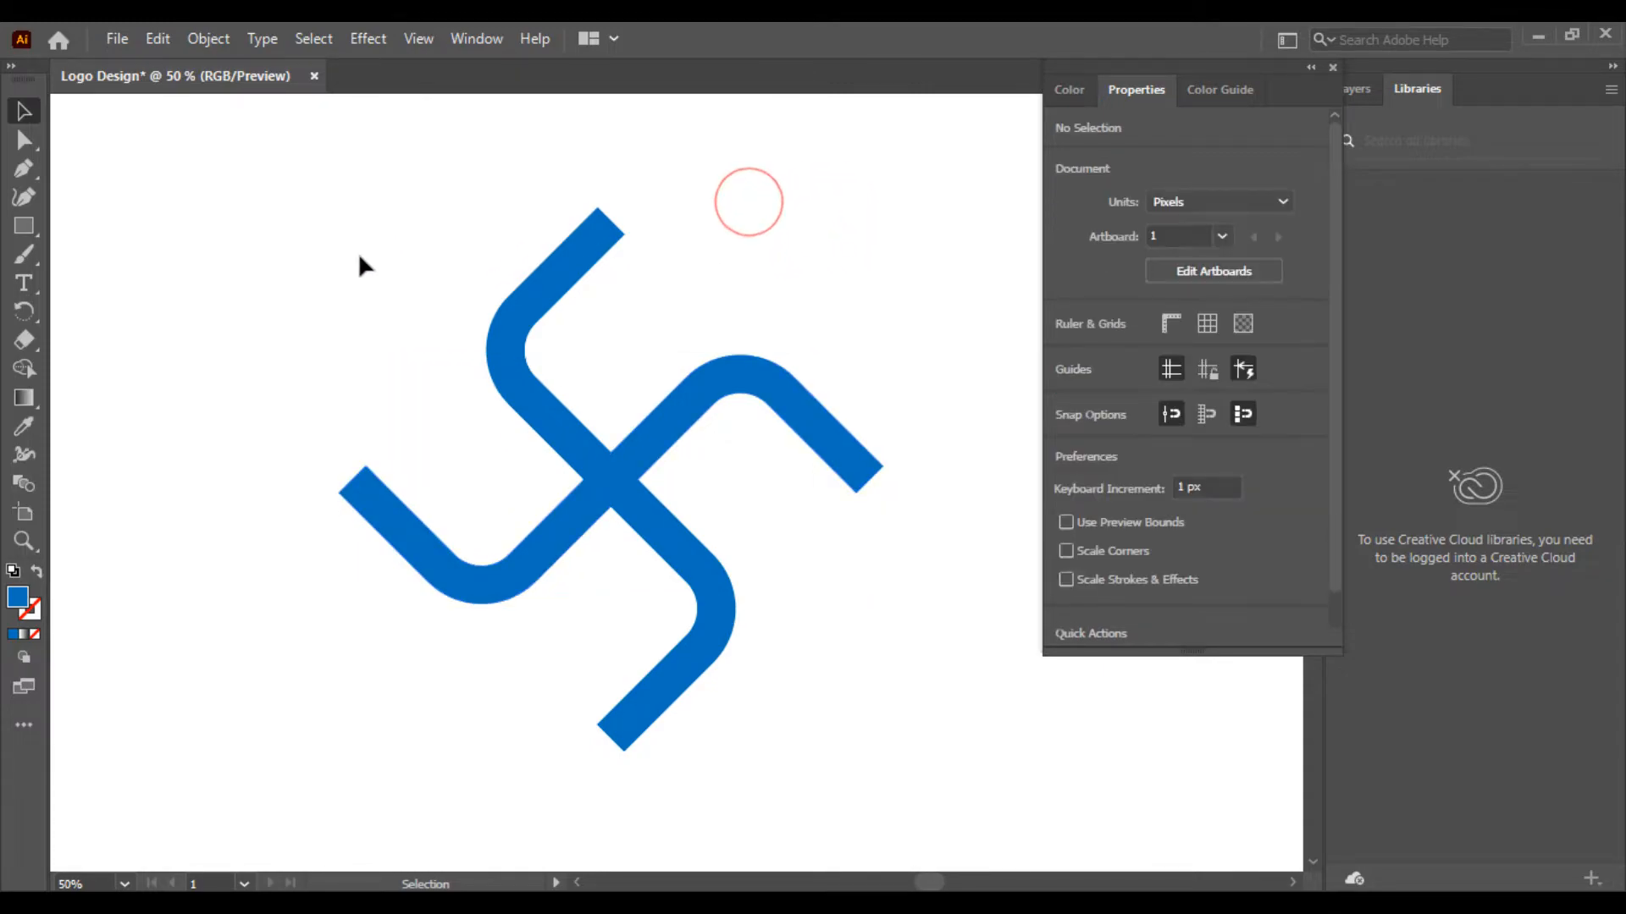
Step: Draw a 96 by 96 px circle with the Ellipse tool over the end of the pinwheel's left arm
{"action": "key", "text": "ctrl+plus"}
{"action": "left_click_drag", "start_coordinate": [232, 403], "coordinate": [356, 437]}
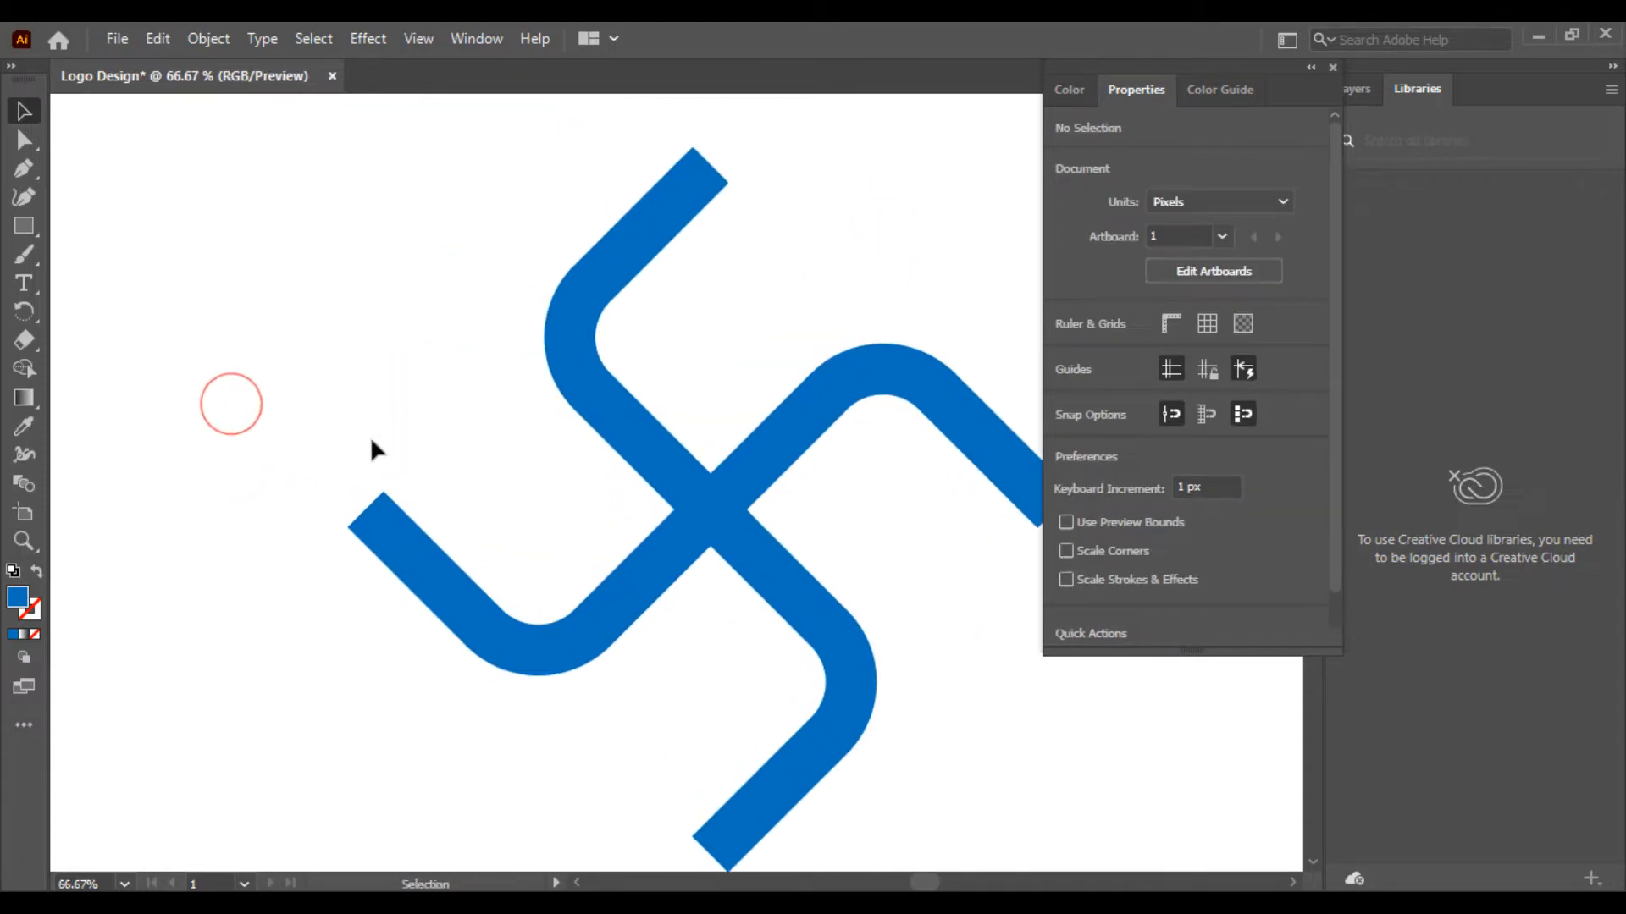
{"action": "left_click_drag", "start_coordinate": [24, 226], "coordinate": [127, 251]}
{"action": "left_click_drag", "start_coordinate": [246, 437], "coordinate": [398, 551]}
{"action": "left_click", "coordinate": [24, 111]}
{"action": "left_click", "coordinate": [497, 508]}
Step: Fill the circle at the end of the left arm with a light grey swatch
{"action": "left_click", "coordinate": [408, 520]}
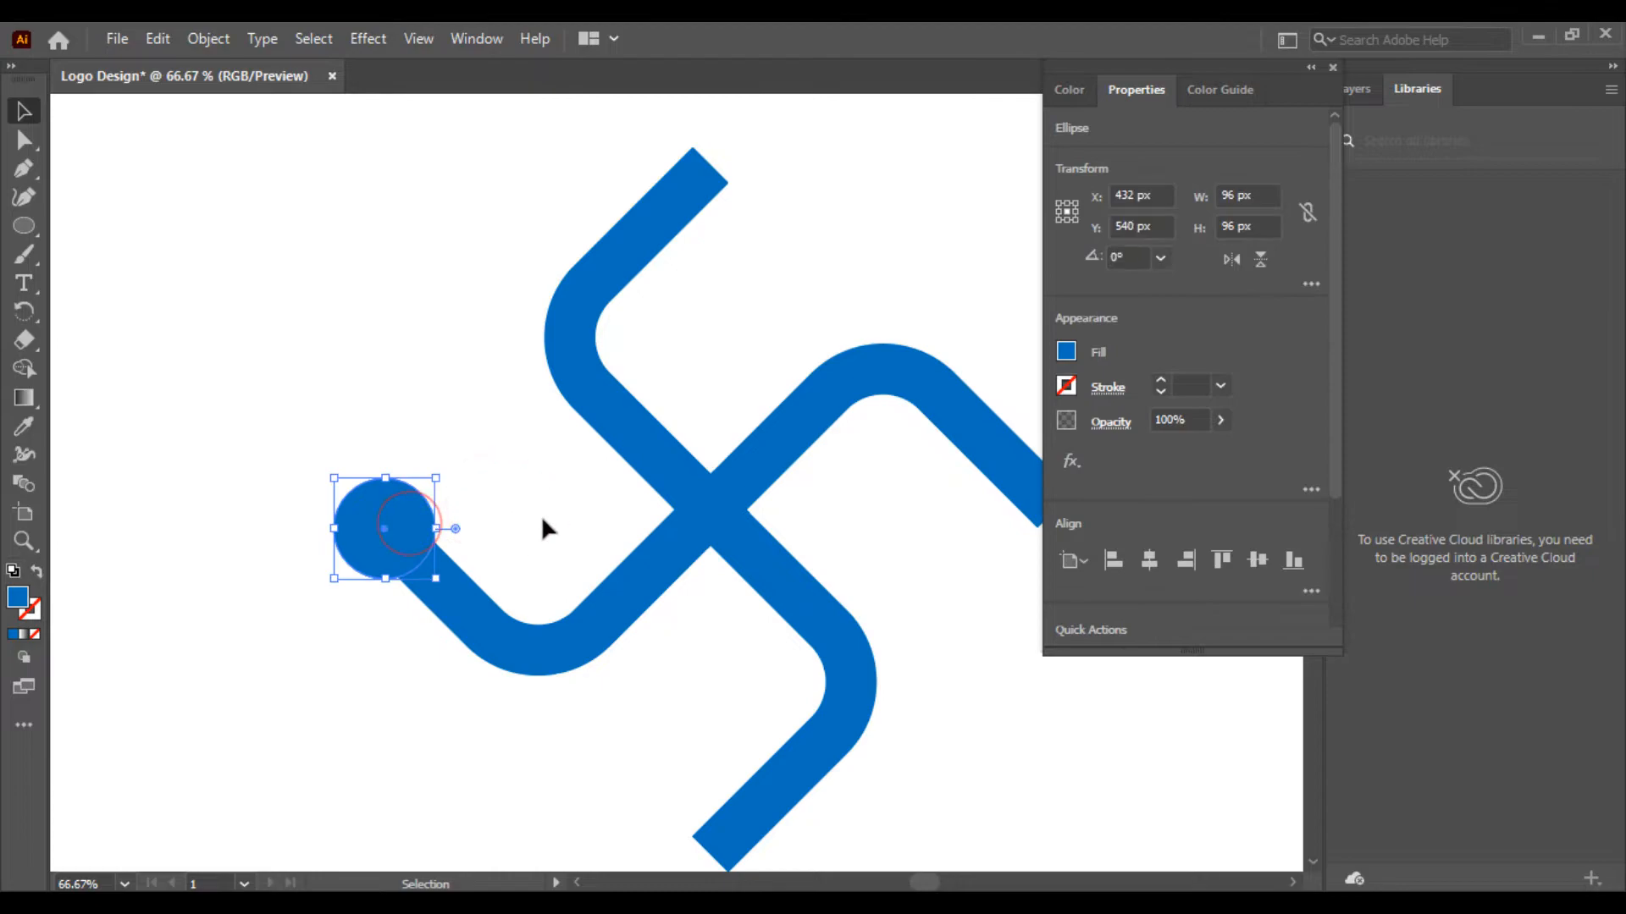
{"action": "left_click", "coordinate": [1064, 354]}
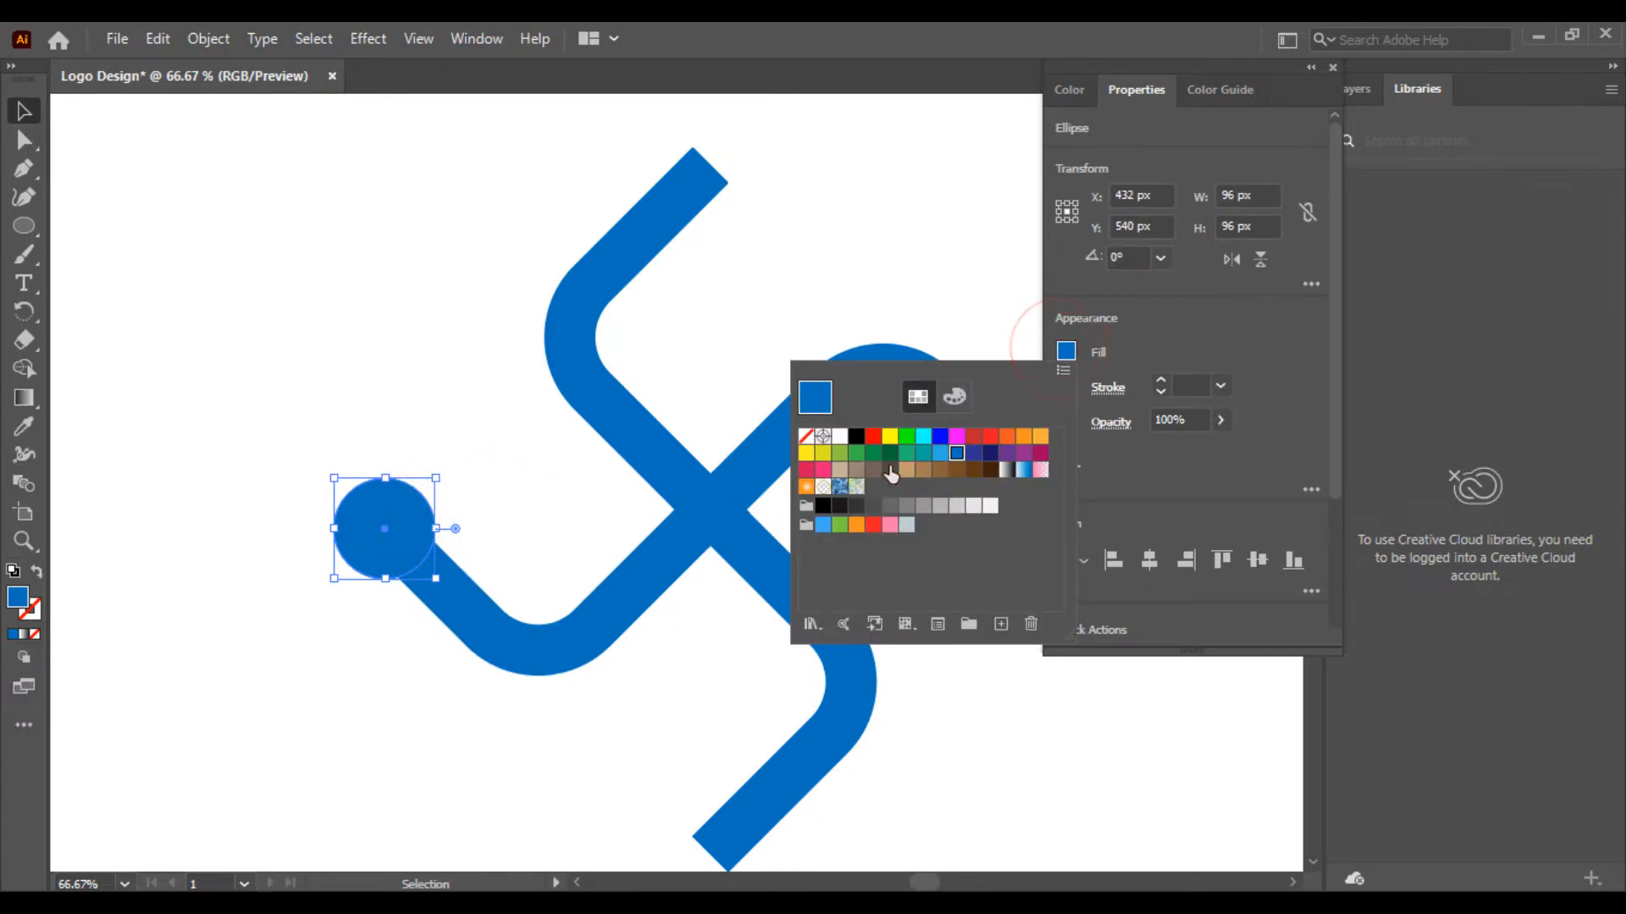
{"action": "left_click", "coordinate": [956, 508]}
{"action": "left_click", "coordinate": [433, 363]}
{"action": "left_click", "coordinate": [348, 632]}
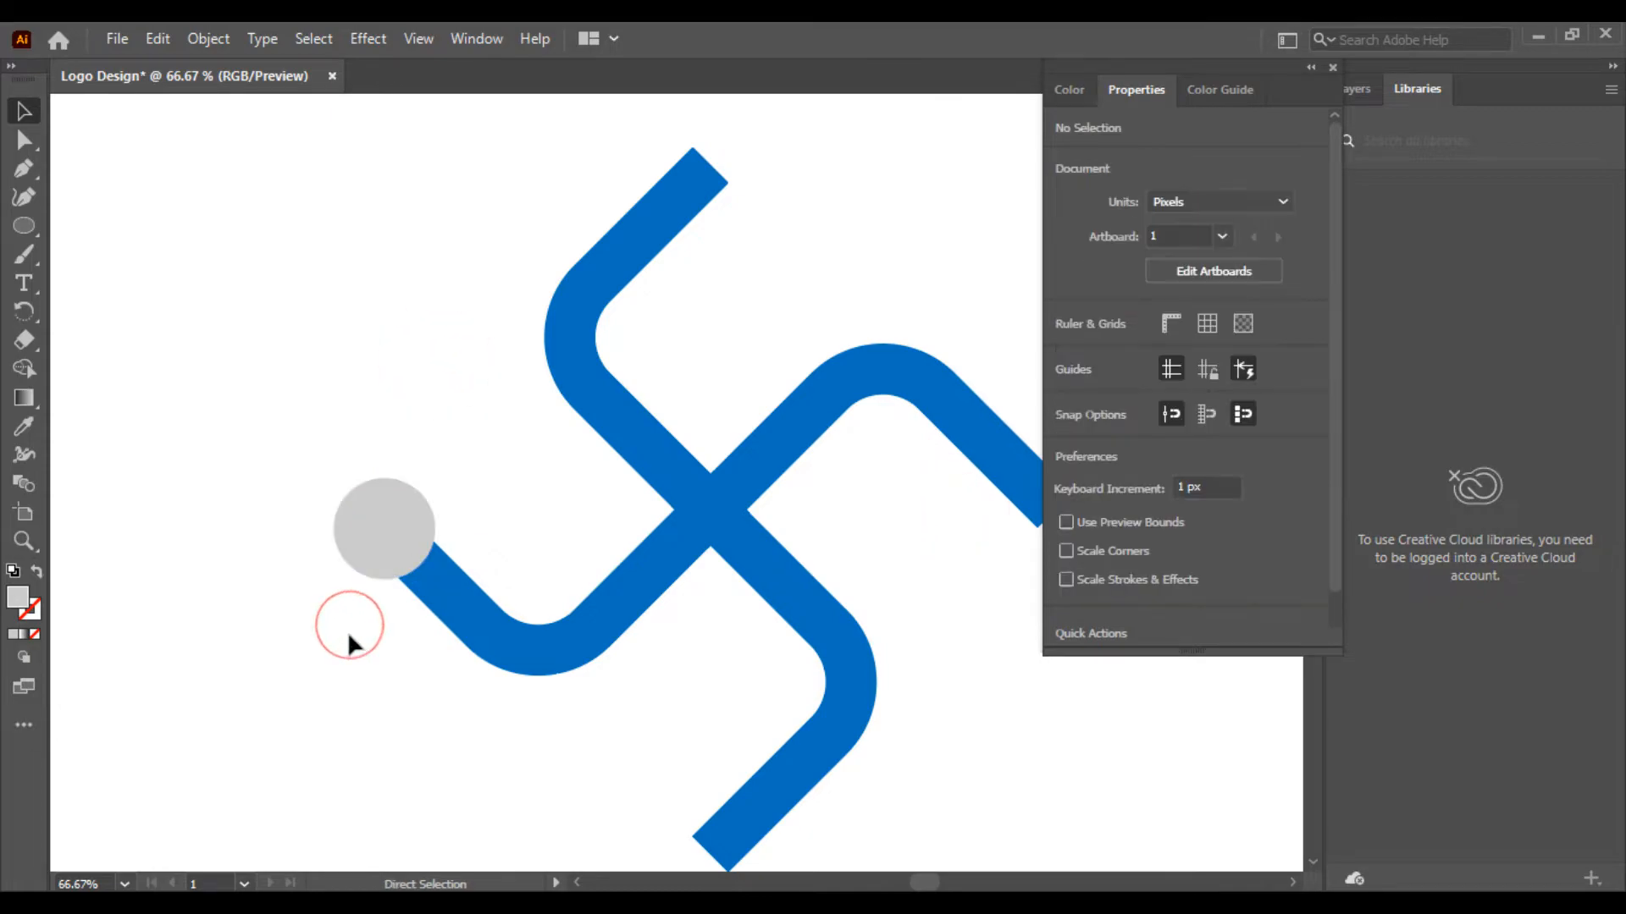
Step: Reposition the grey circle on the tip of the left arm, level with the pinwheel's centre
{"action": "key", "text": "ctrl+plus"}
{"action": "key", "text": "space"}
{"action": "left_click_drag", "start_coordinate": [368, 602], "coordinate": [446, 567]}
{"action": "left_click_drag", "start_coordinate": [355, 505], "coordinate": [313, 503]}
{"action": "left_click", "coordinate": [424, 475]}
{"action": "left_click", "coordinate": [454, 484]}
{"action": "key", "text": "ctrl+plus"}
{"action": "key", "text": "ctrl+minus"}
{"action": "key", "text": "ctrl+minus"}
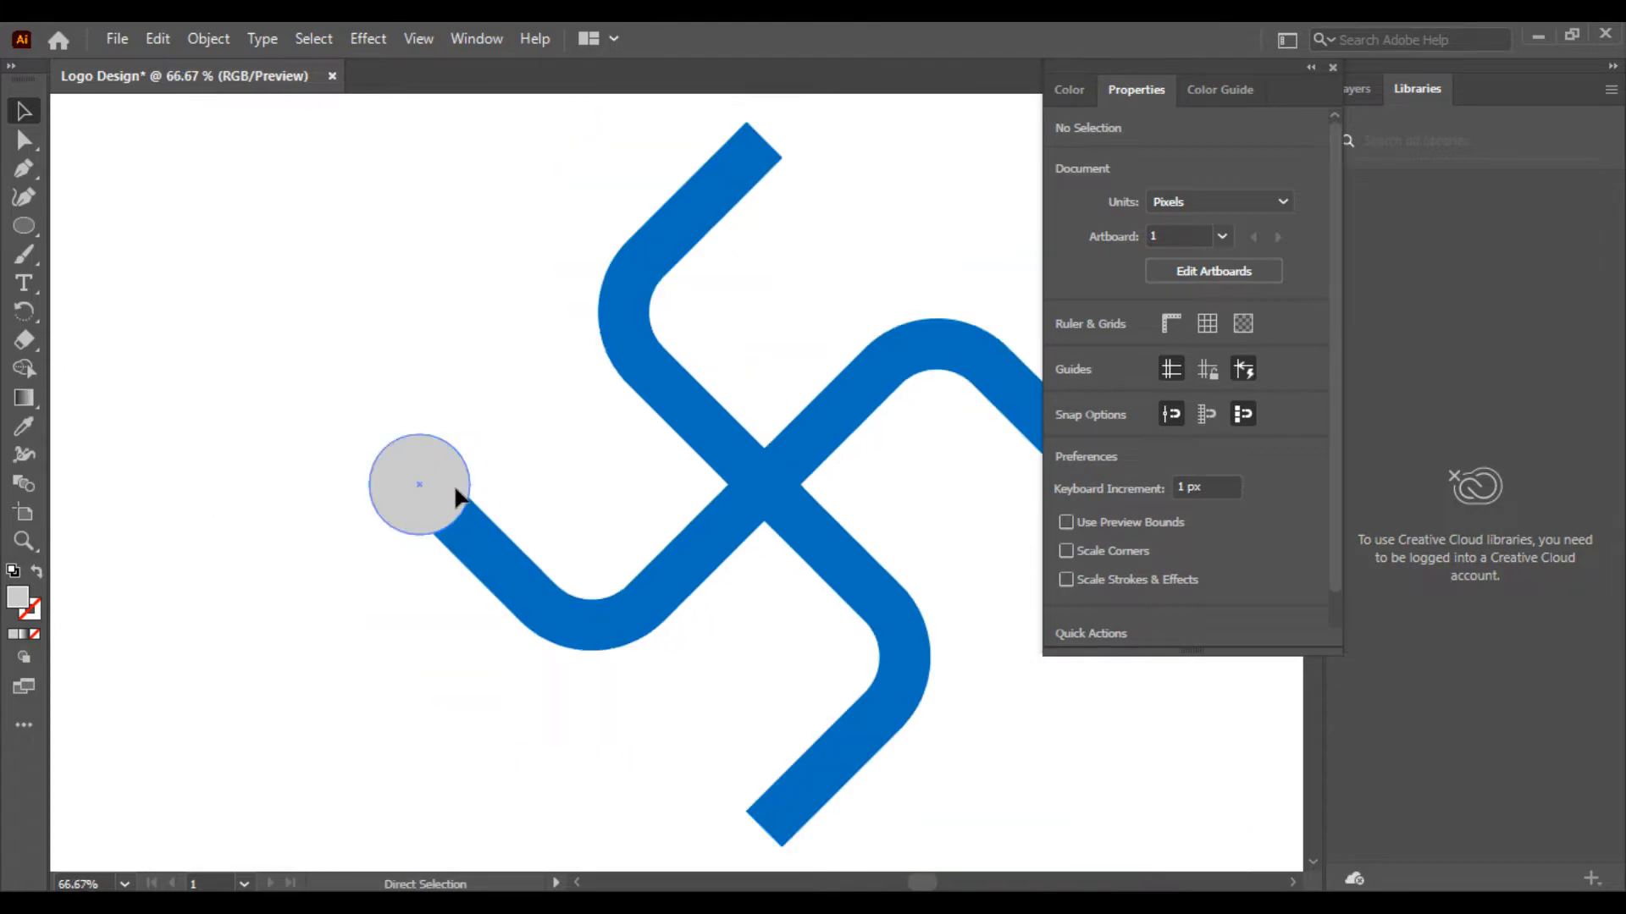
Step: Place copies of the grey circle on the ends of the pinwheel's upper, right and lower arms
{"action": "left_click_drag", "start_coordinate": [526, 465], "coordinate": [551, 174]}
{"action": "left_click", "coordinate": [937, 467]}
{"action": "left_click", "coordinate": [953, 468]}
{"action": "left_click", "coordinate": [633, 807]}
{"action": "left_click", "coordinate": [646, 809]}
{"action": "left_click", "coordinate": [739, 146]}
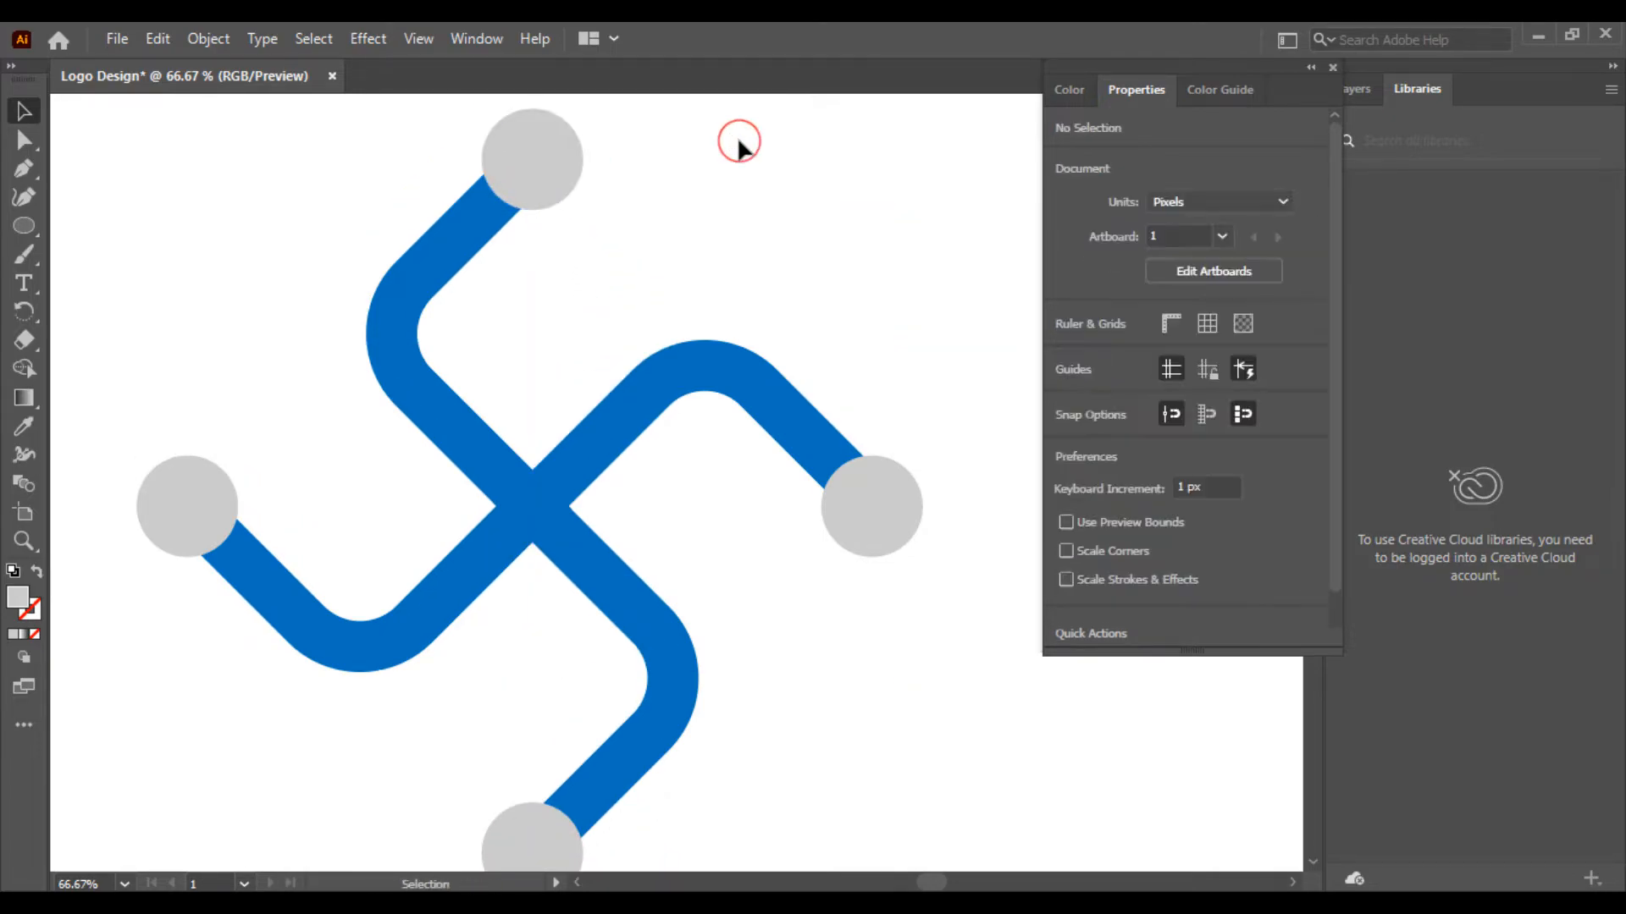
{"action": "key", "text": "ctrl+minus"}
{"action": "key", "text": "ctrl+minus"}
{"action": "key", "text": "ctrl+plus"}
{"action": "key", "text": "ctrl+plus"}
{"action": "key", "text": "space"}
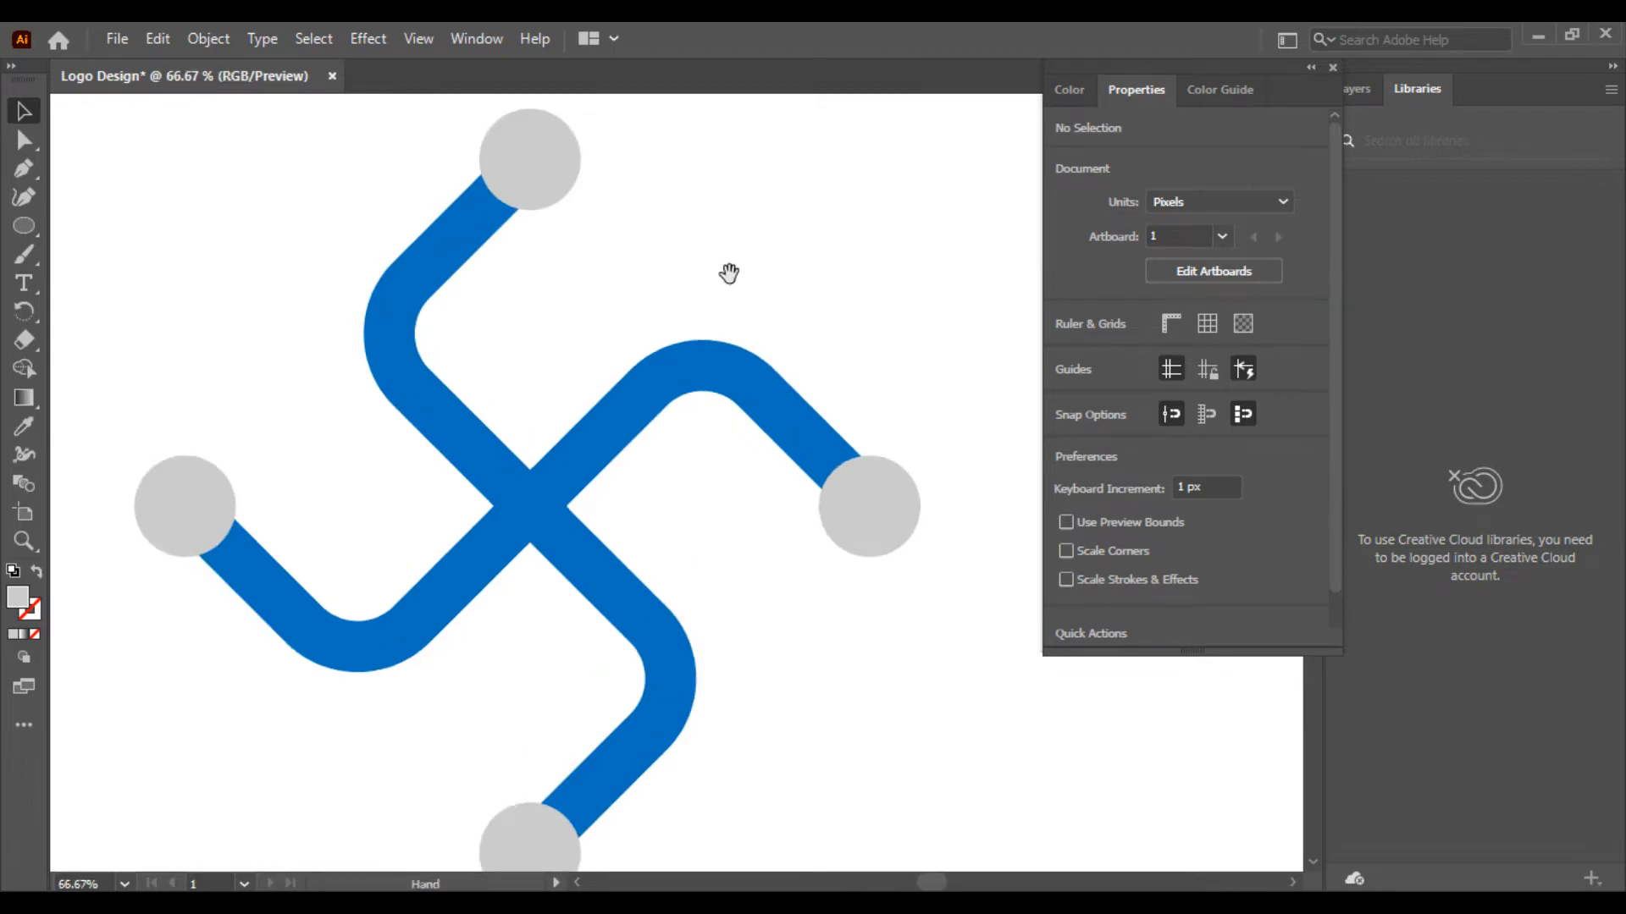
{"action": "left_click_drag", "start_coordinate": [729, 274], "coordinate": [753, 216]}
{"action": "key", "text": "ctrl+minus"}
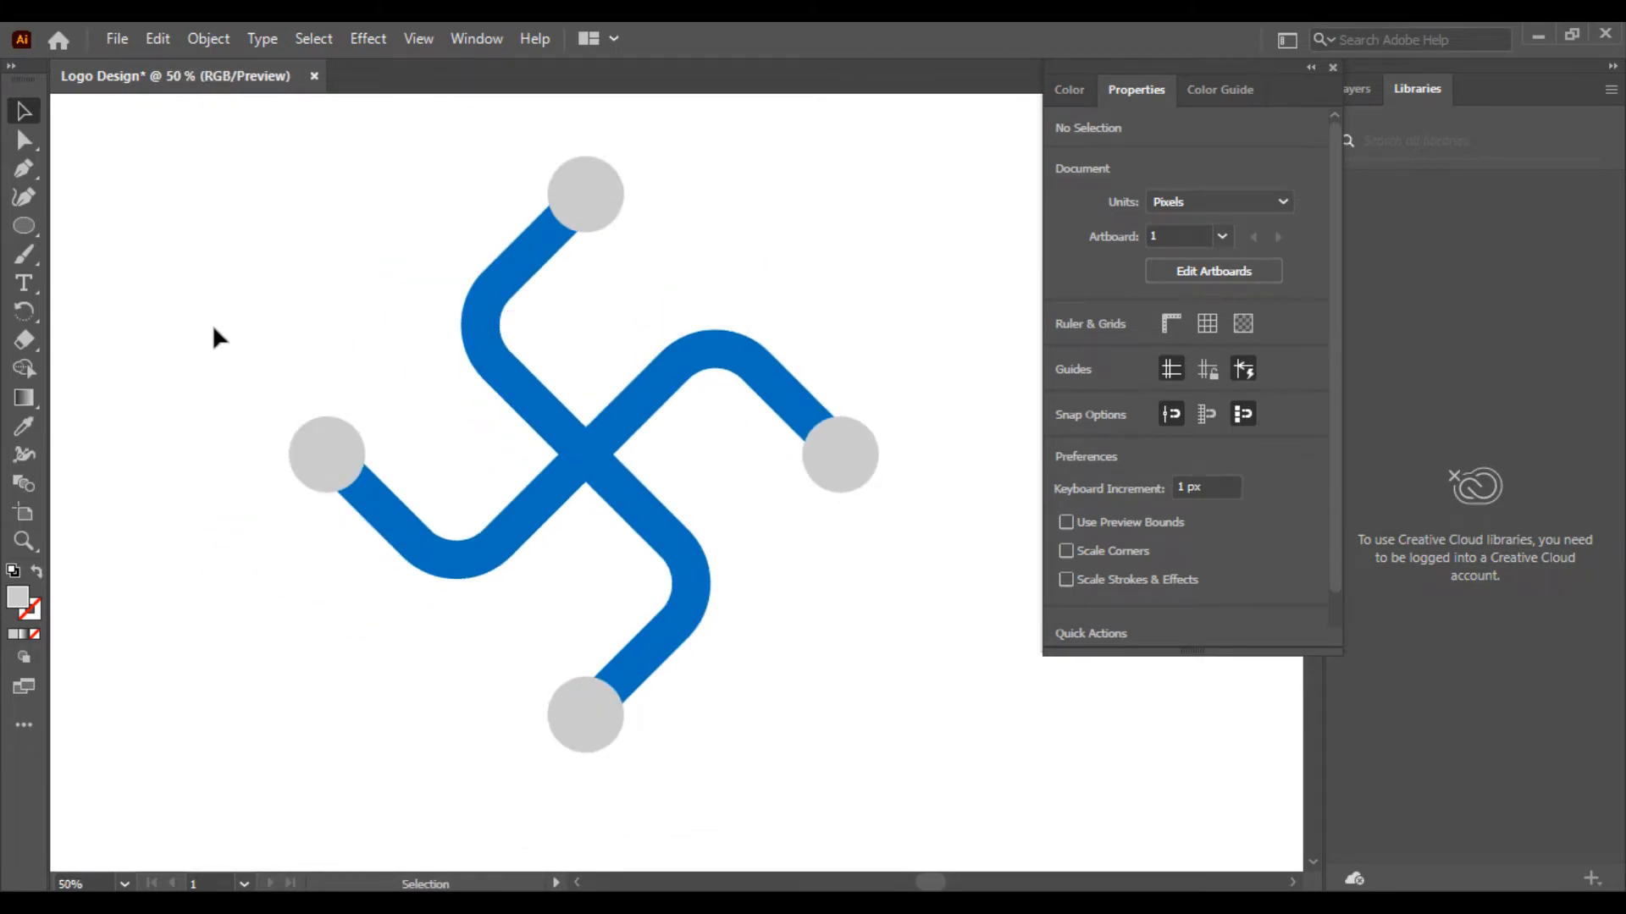
Step: Draw a 173 by 173 px square in the empty area to the upper left of the pinwheel and rotate it 45°
{"action": "left_click", "coordinate": [24, 225]}
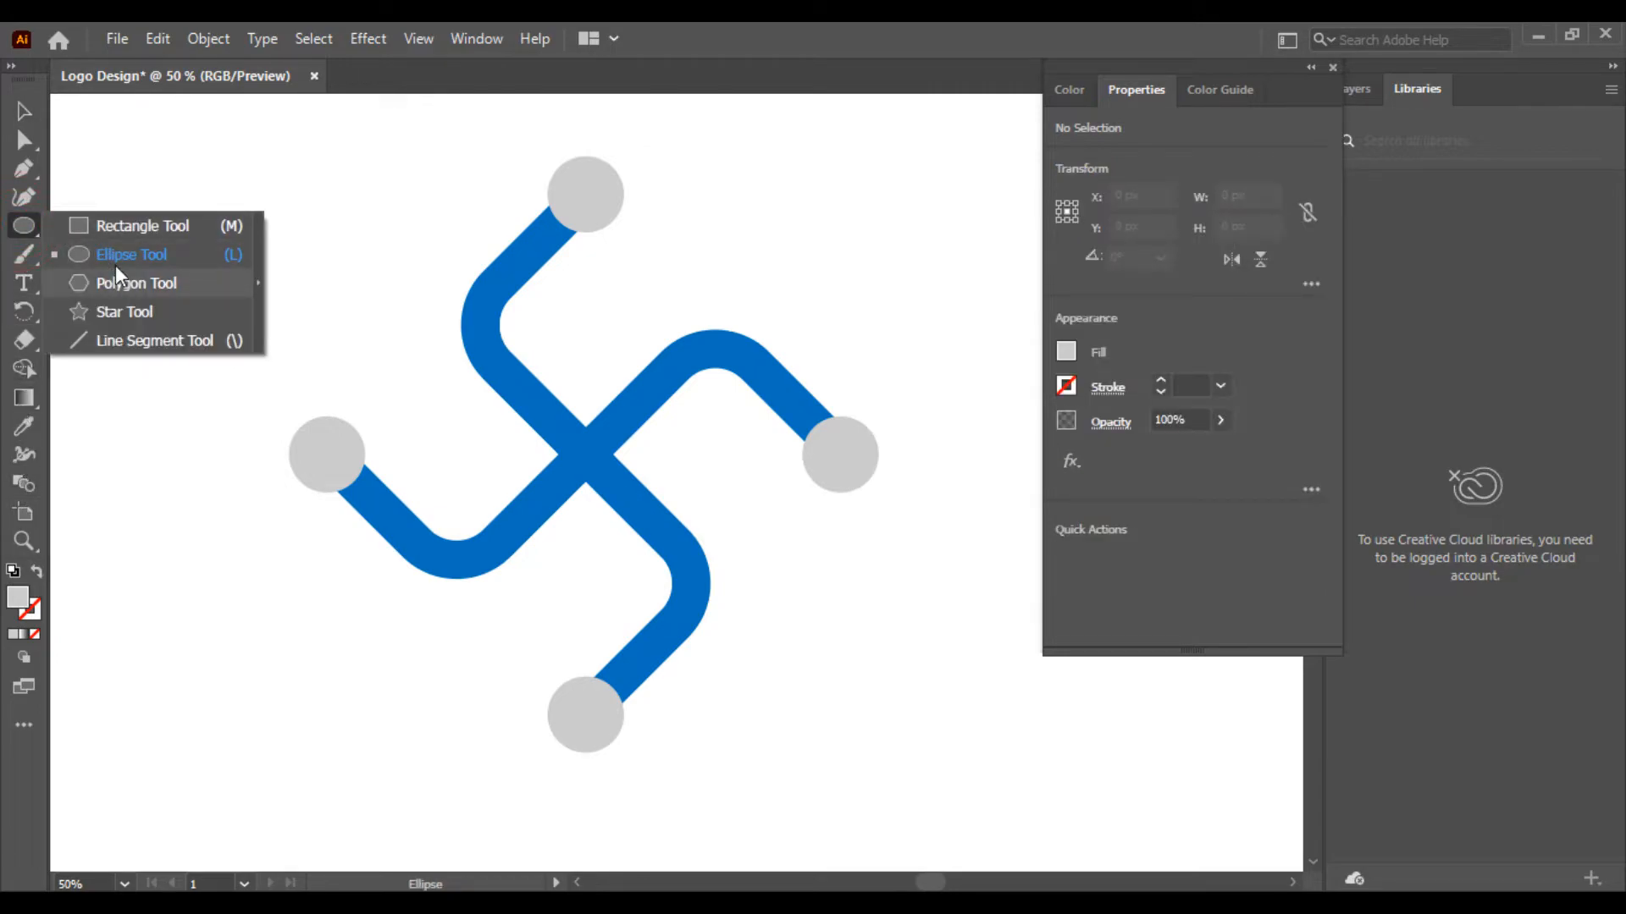
{"action": "left_click", "coordinate": [127, 226]}
{"action": "left_click_drag", "start_coordinate": [146, 240], "coordinate": [283, 319]}
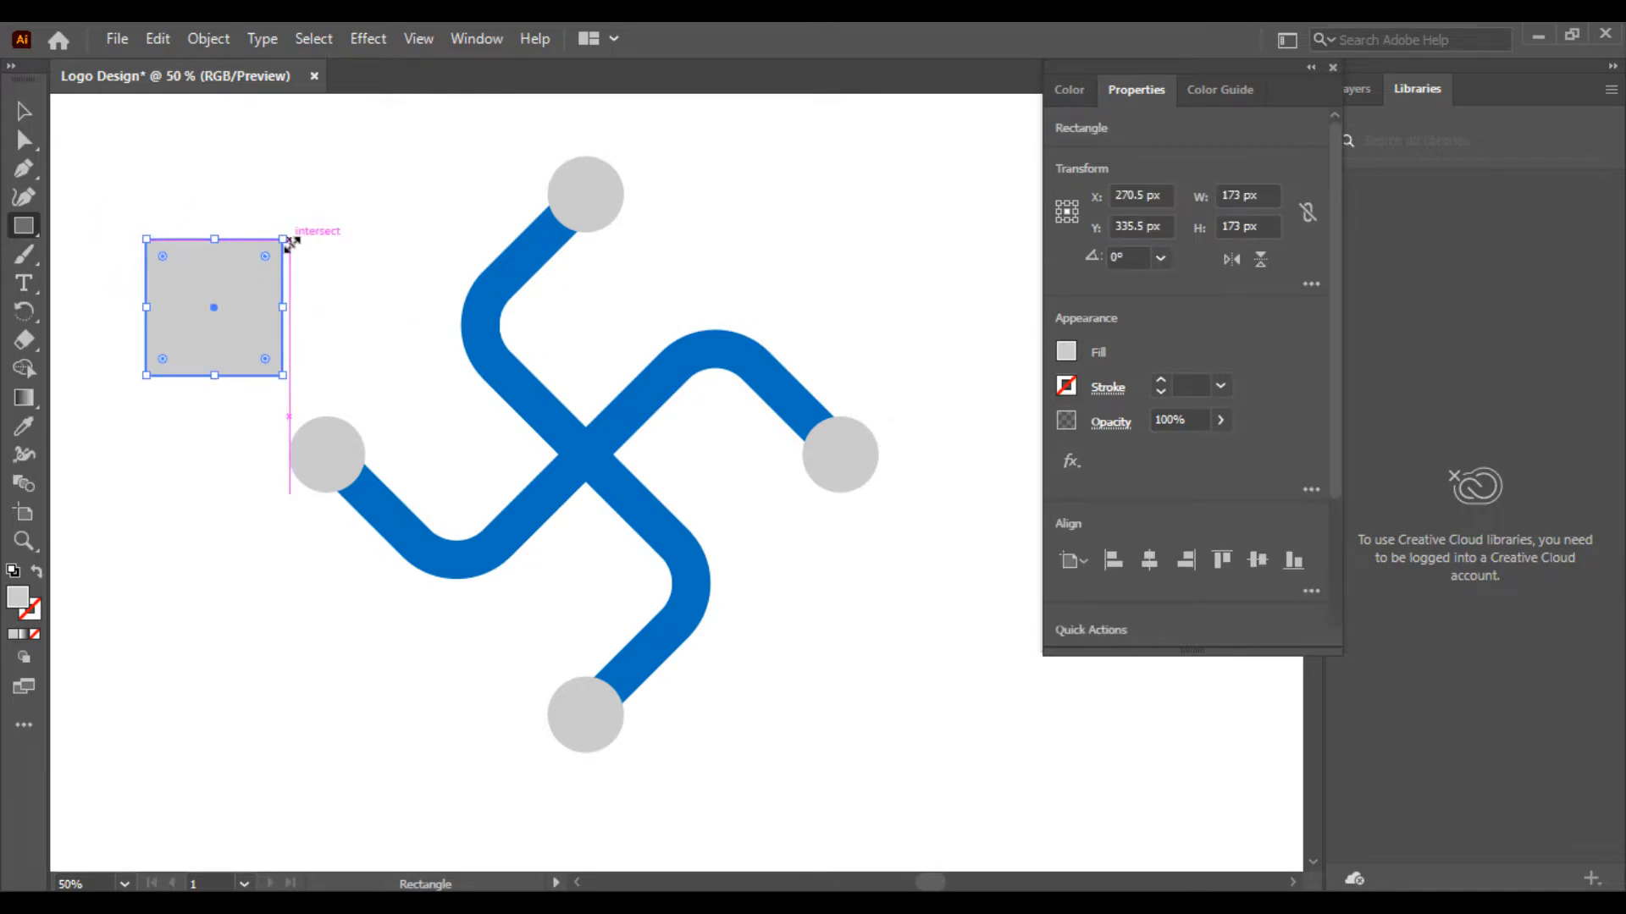
{"action": "left_click_drag", "start_coordinate": [287, 235], "coordinate": [214, 262]}
{"action": "key", "text": "ctrl+z"}
Step: Round the top corner of the rotated square with a 70 px radius
{"action": "left_click", "coordinate": [24, 151]}
{"action": "left_click_drag", "start_coordinate": [149, 166], "coordinate": [203, 291]}
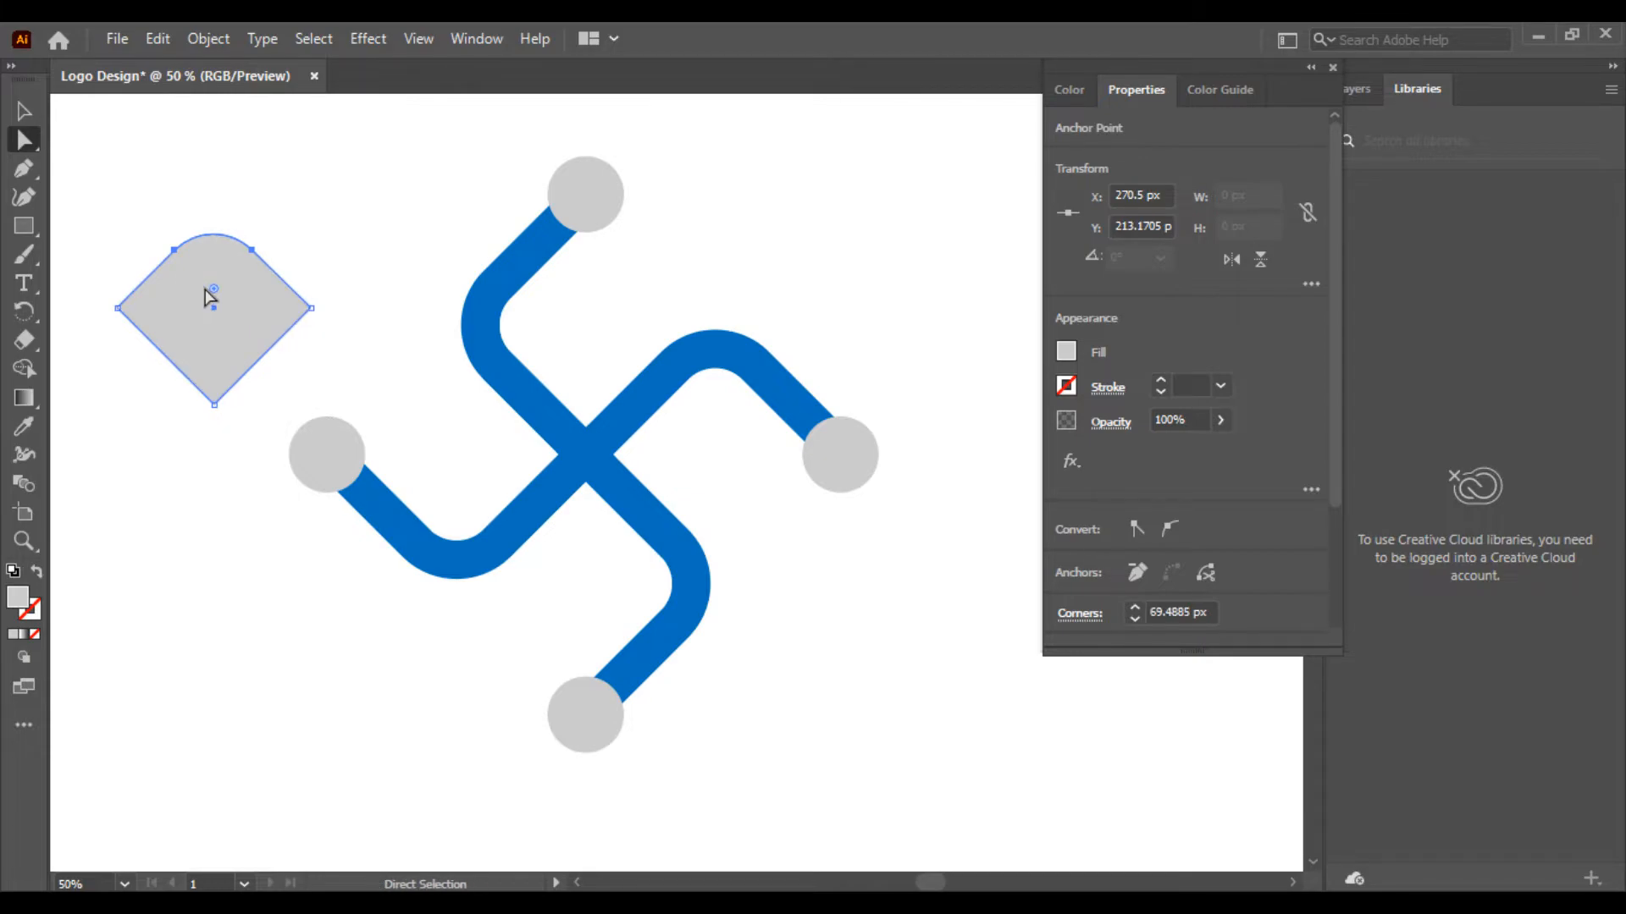
{"action": "left_click", "coordinate": [207, 286]}
{"action": "double_click", "coordinate": [212, 291]}
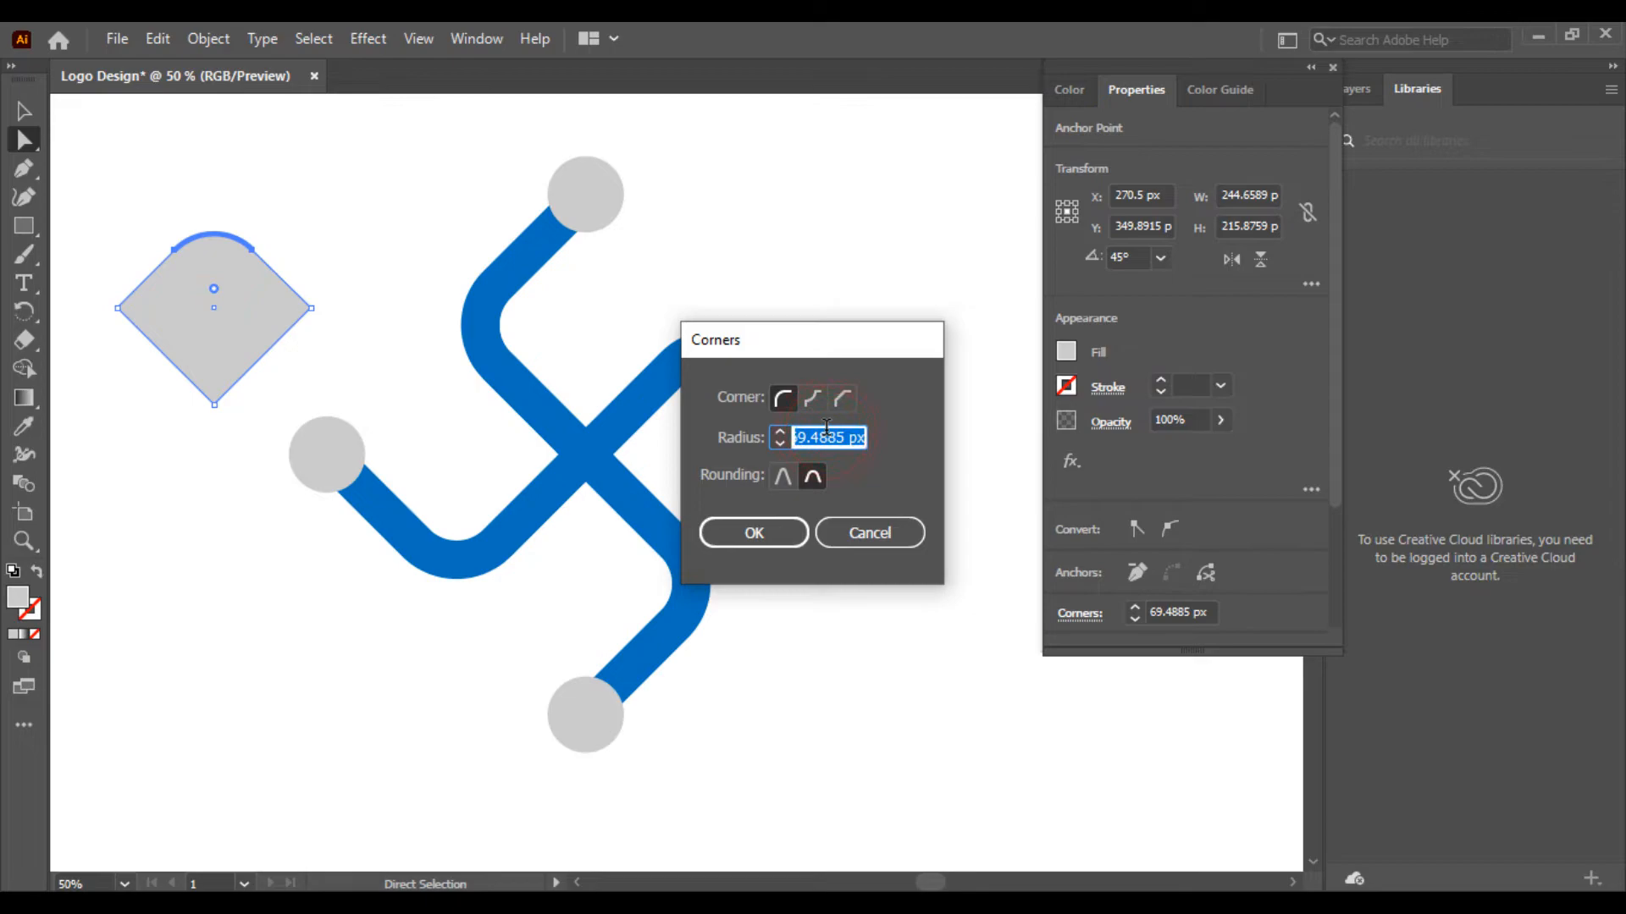
{"action": "key", "text": "Return"}
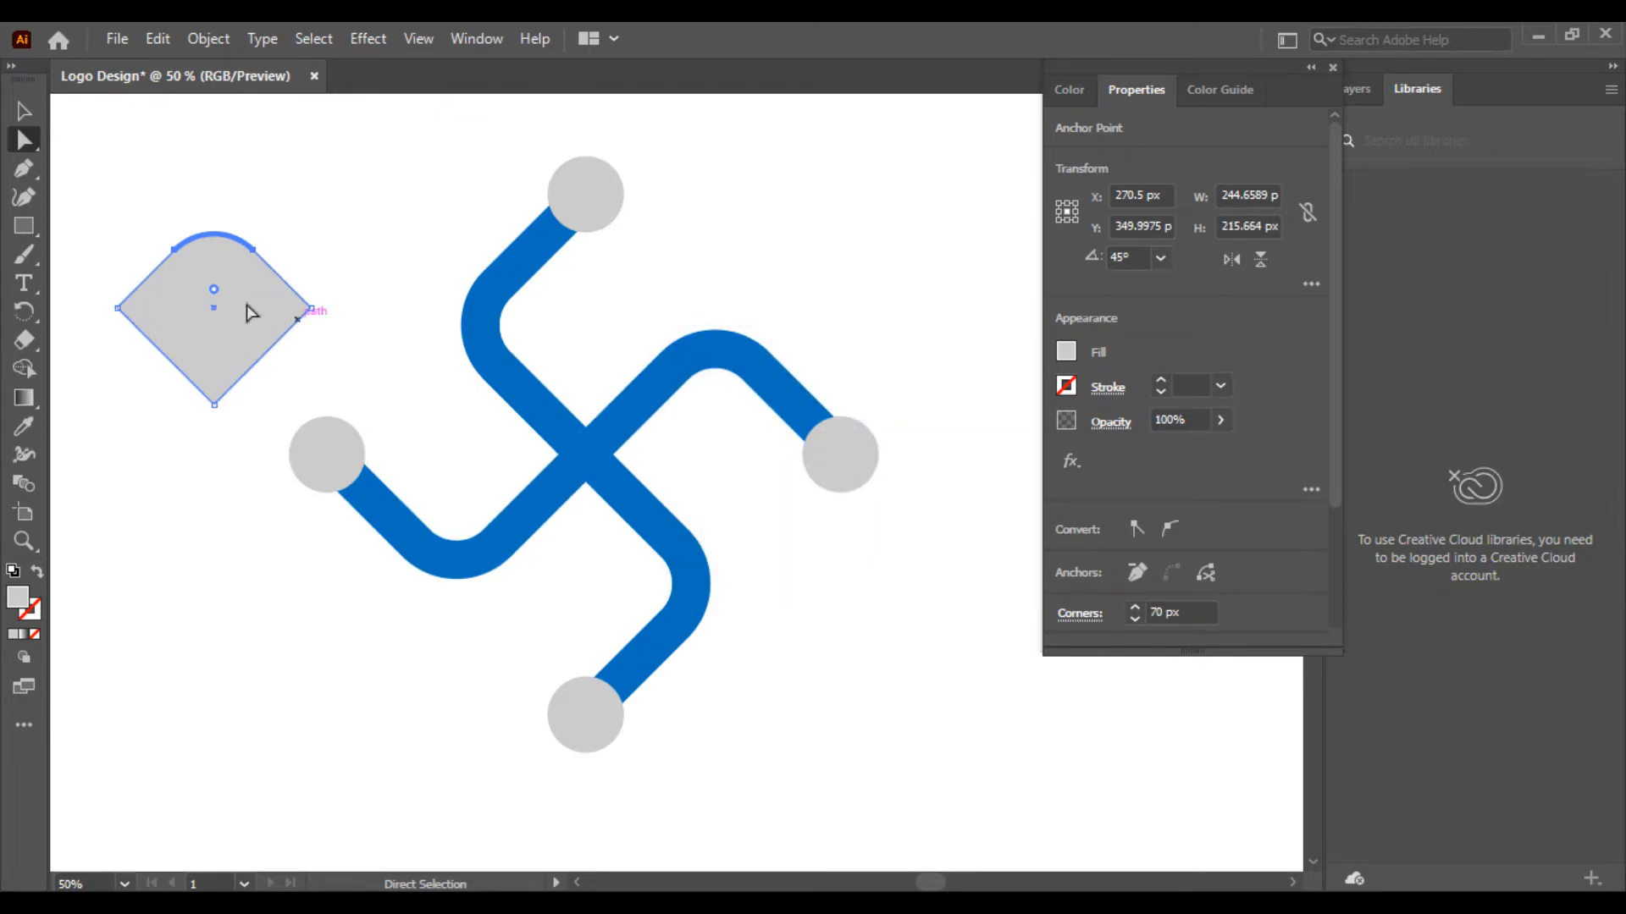
Step: Round the bottom corner of the rotated square with a 70 px radius
{"action": "left_click", "coordinate": [213, 405]}
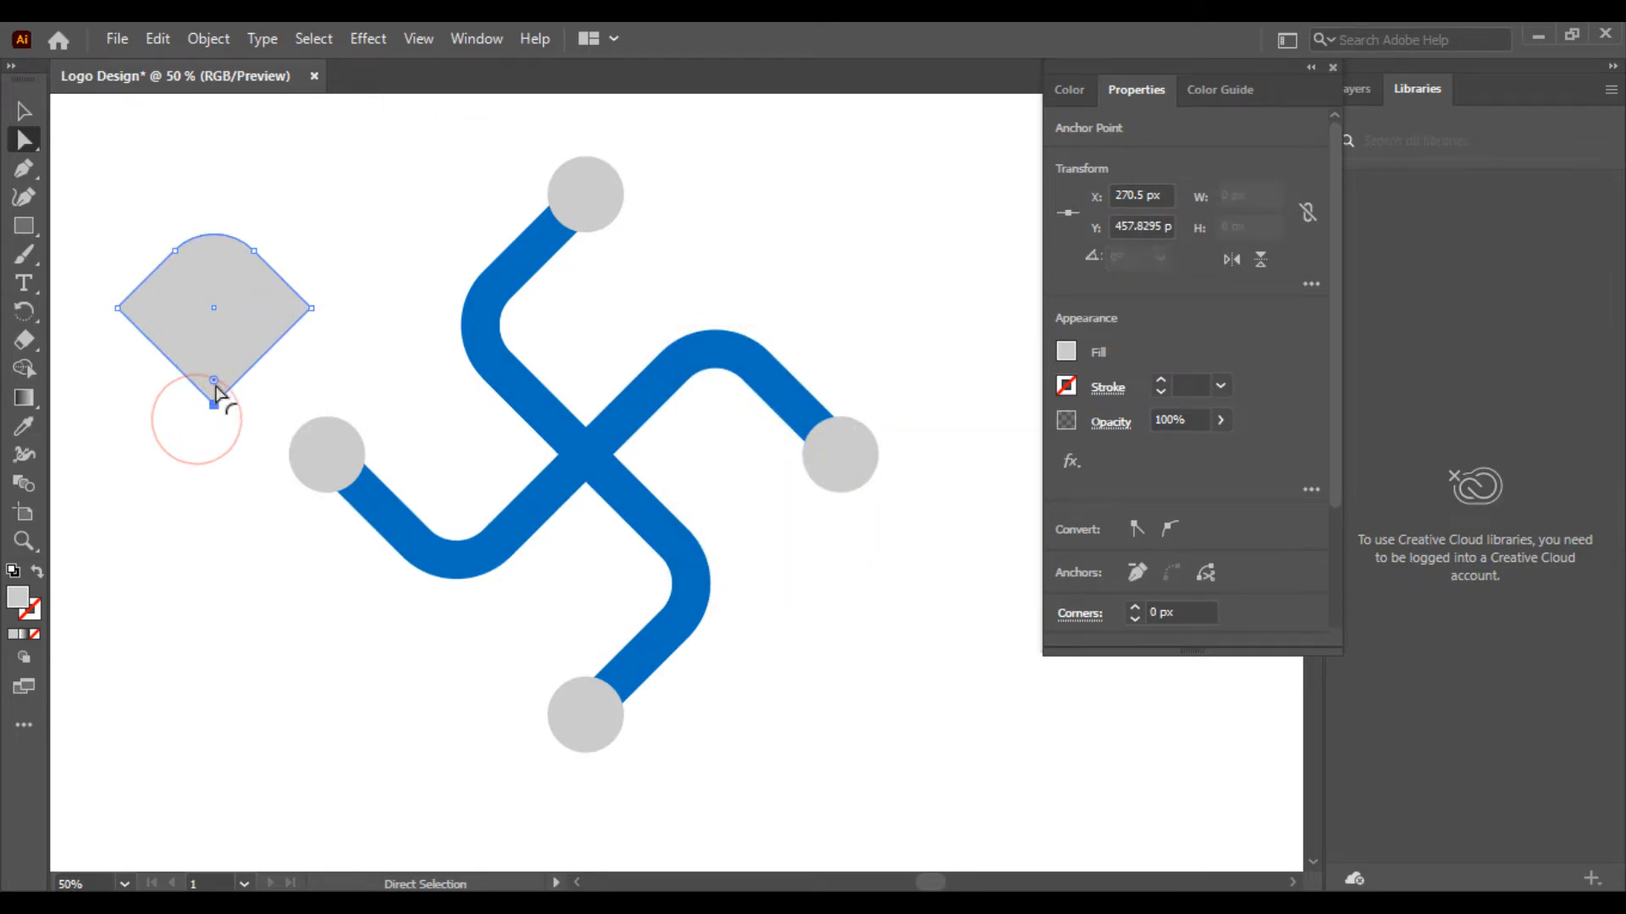
{"action": "double_click", "coordinate": [213, 380]}
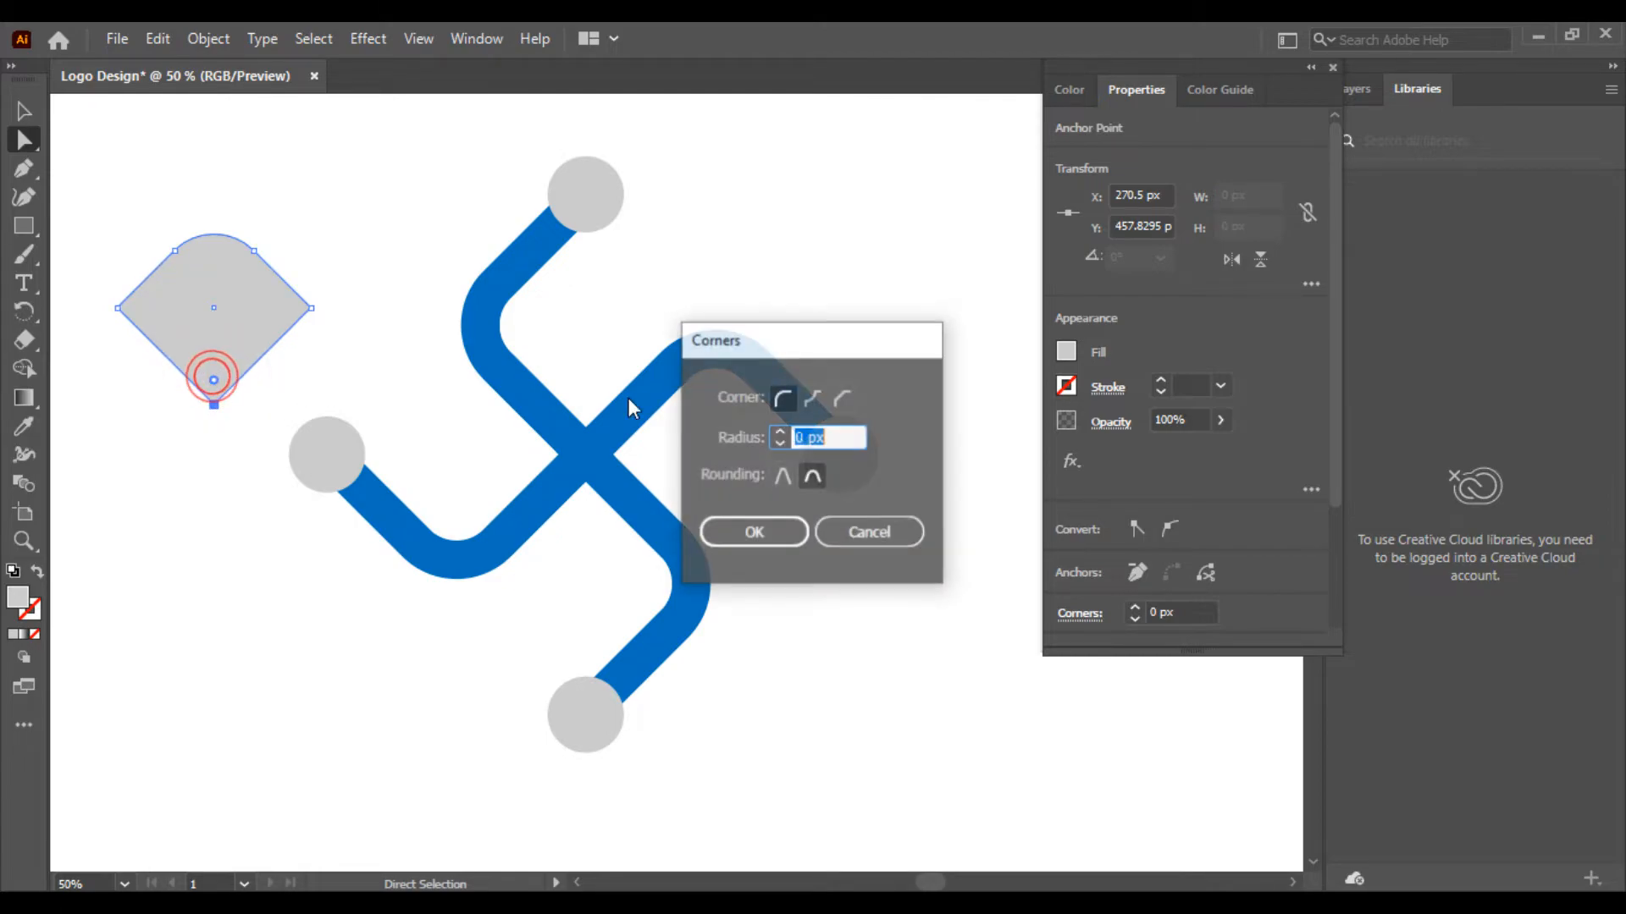
{"action": "left_click", "coordinate": [848, 438]}
{"action": "type", "text": "70"}
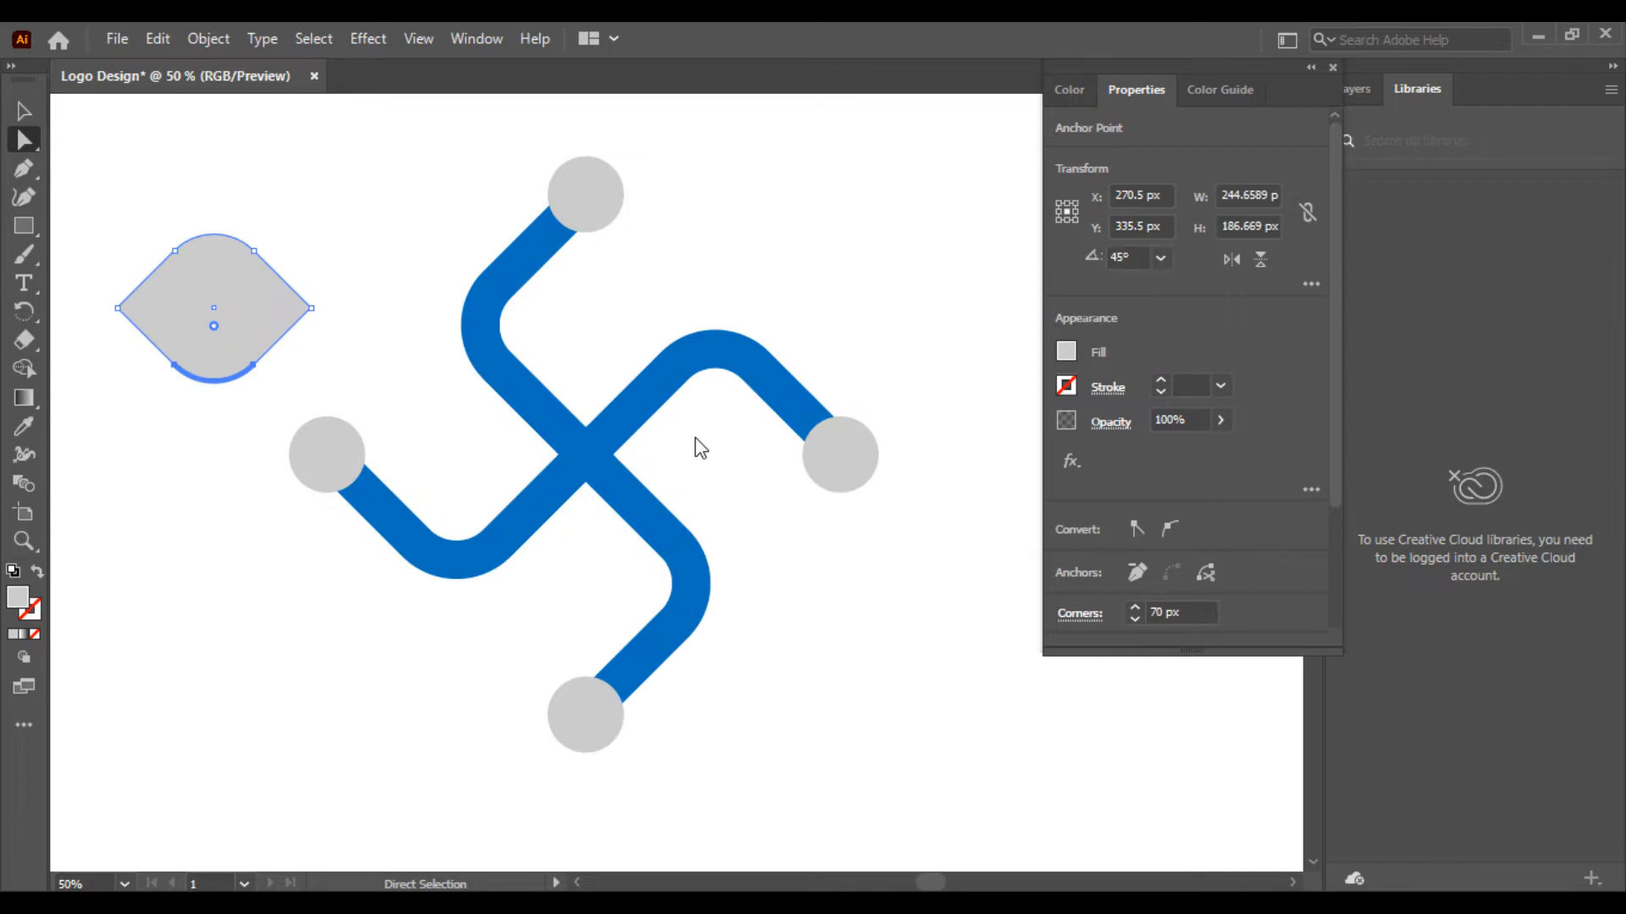
Step: Fill the rounded diamond with the bright cyan swatch
{"action": "left_click_drag", "start_coordinate": [127, 207], "coordinate": [339, 347]}
{"action": "left_click", "coordinate": [23, 111]}
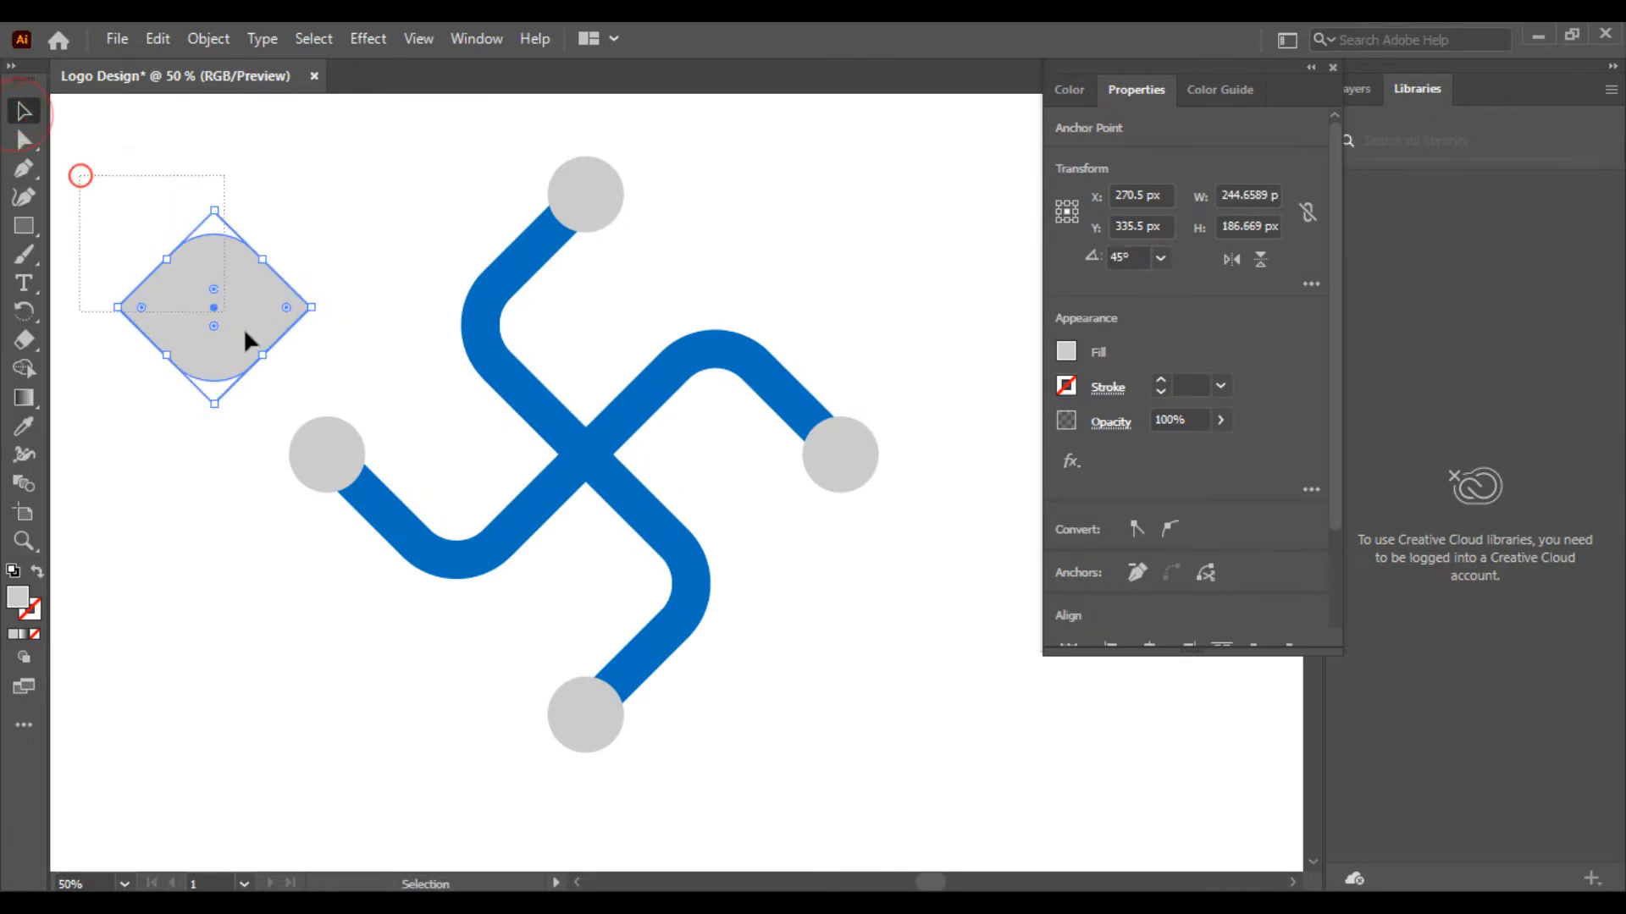
{"action": "left_click", "coordinate": [246, 324]}
{"action": "left_click", "coordinate": [1066, 350]}
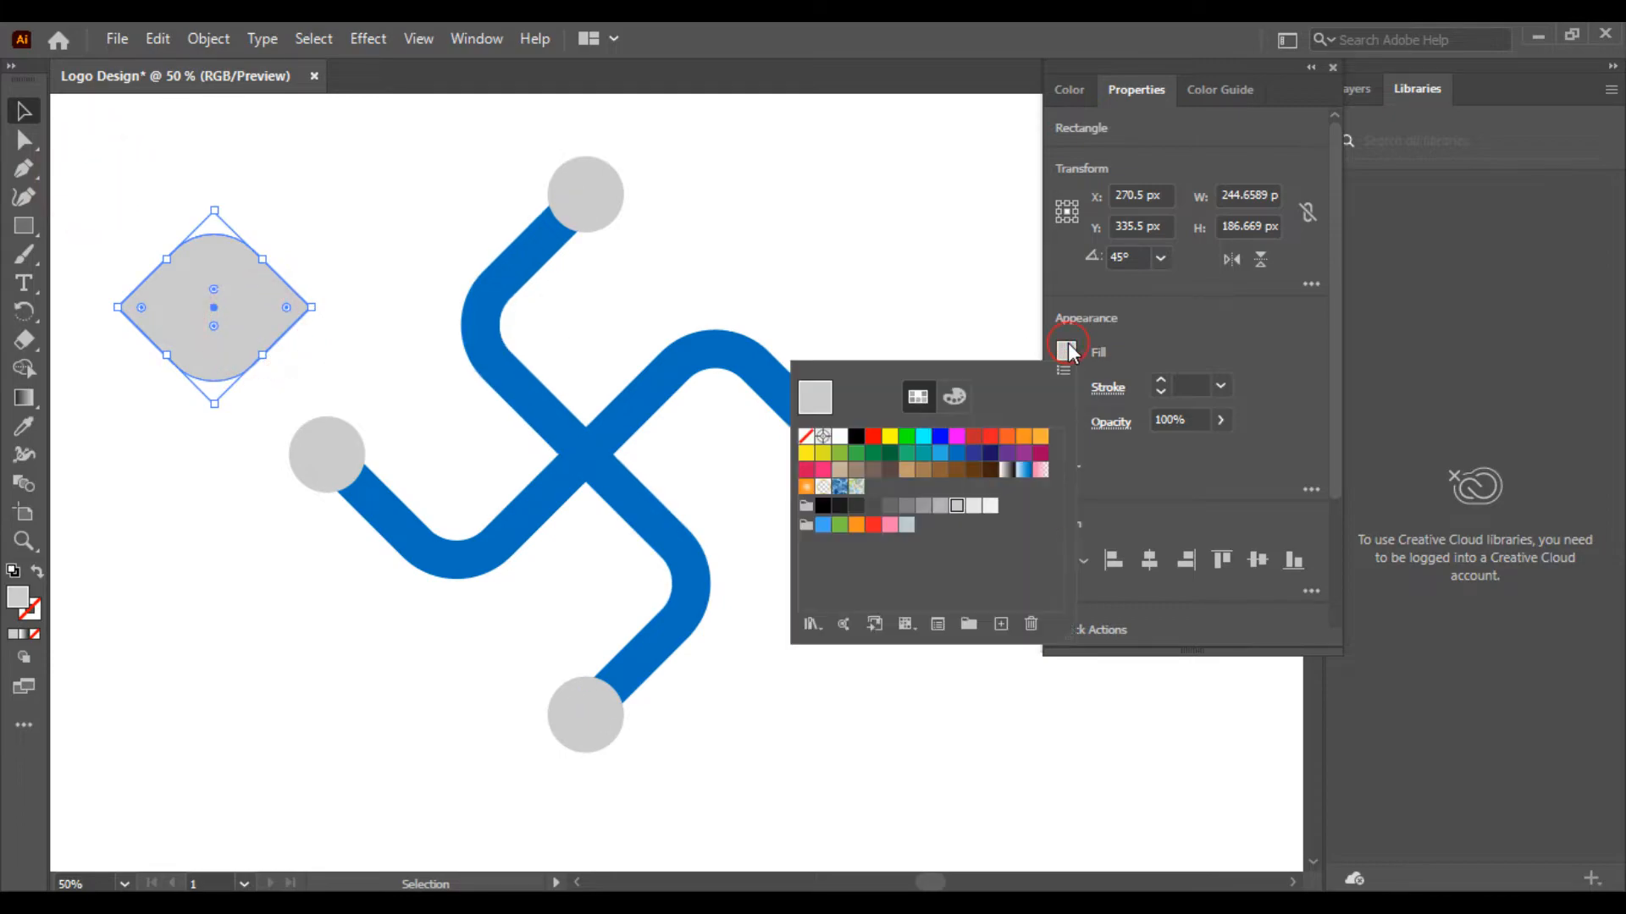
{"action": "left_click", "coordinate": [924, 437]}
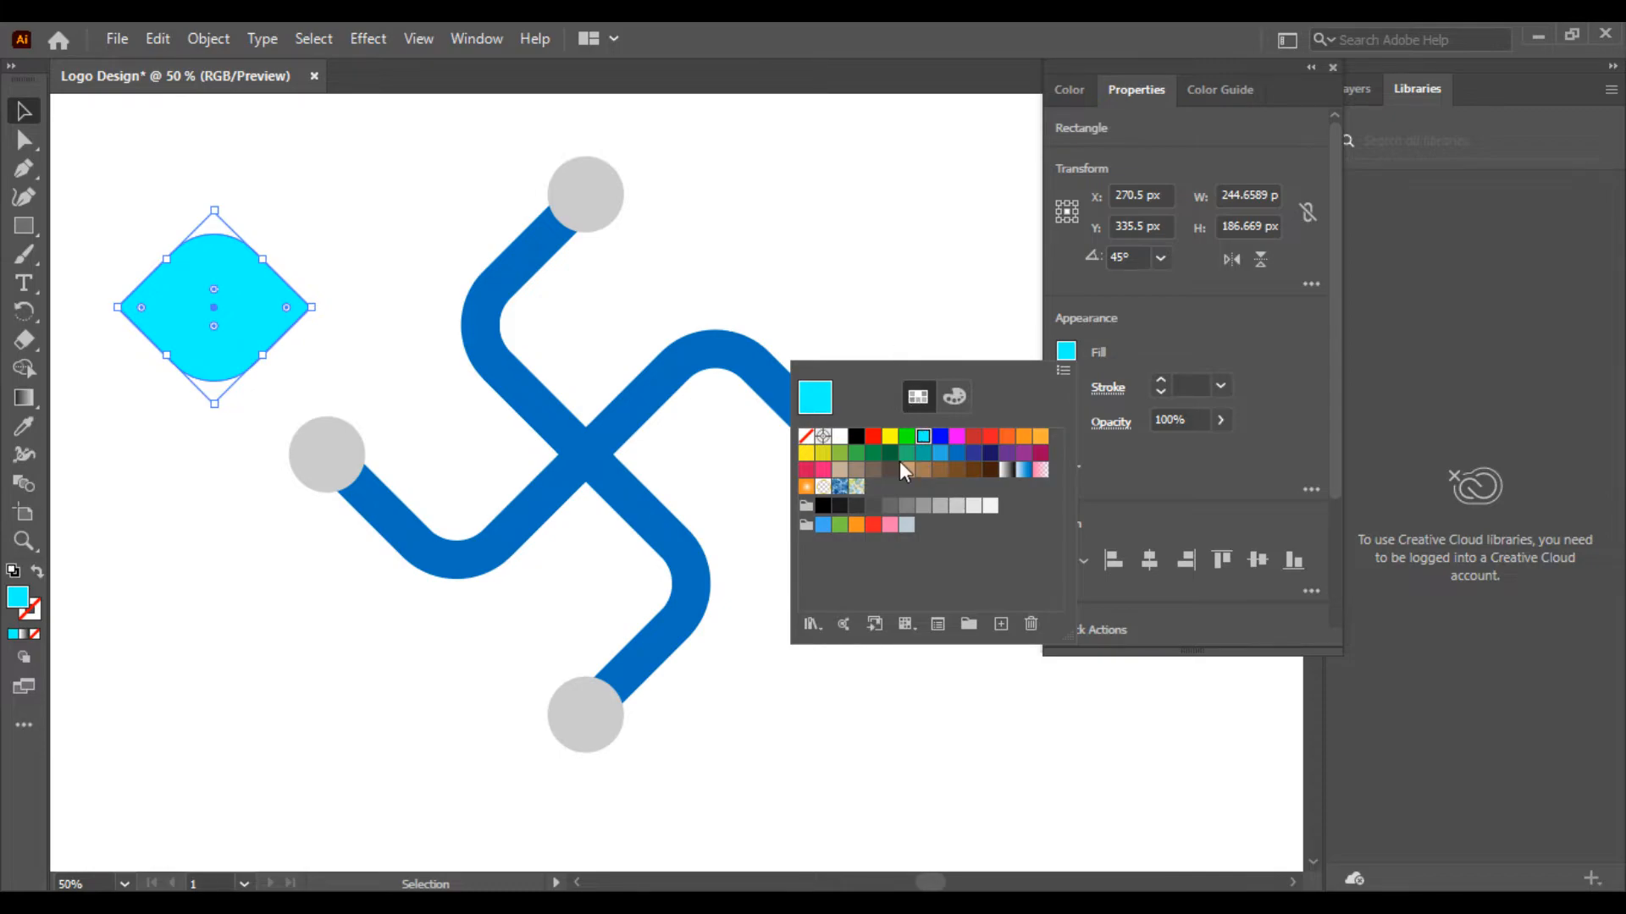
{"action": "left_click", "coordinate": [815, 276]}
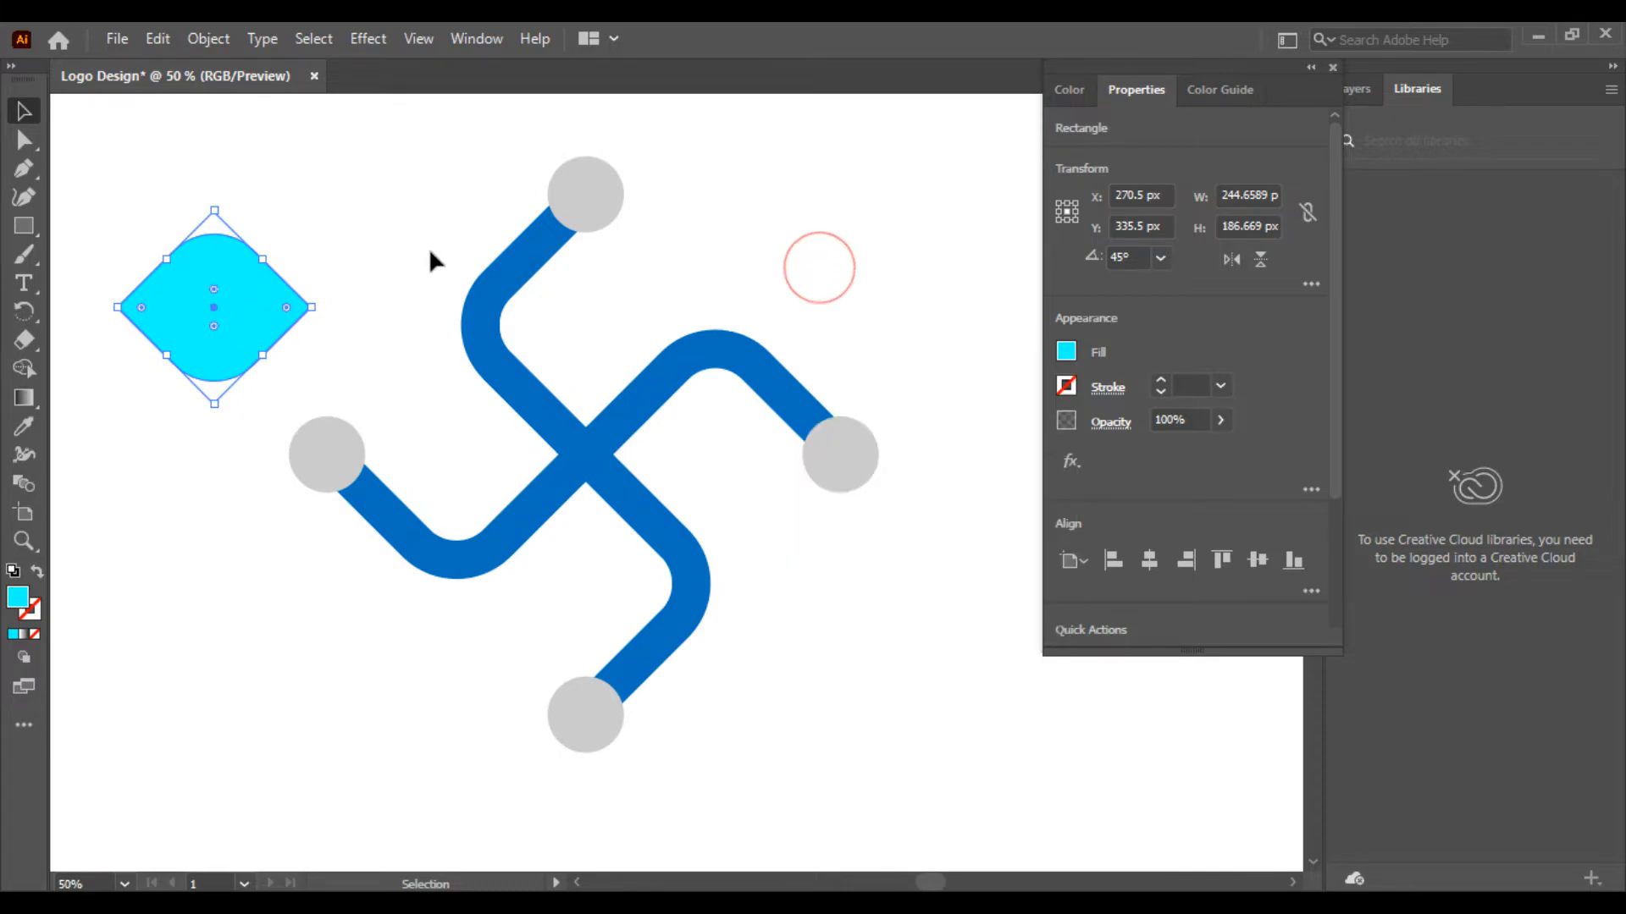
Step: Change the rounded diamond's fill to the light blue swatch
{"action": "left_click", "coordinate": [325, 231]}
{"action": "left_click", "coordinate": [251, 313]}
{"action": "left_click", "coordinate": [1066, 353]}
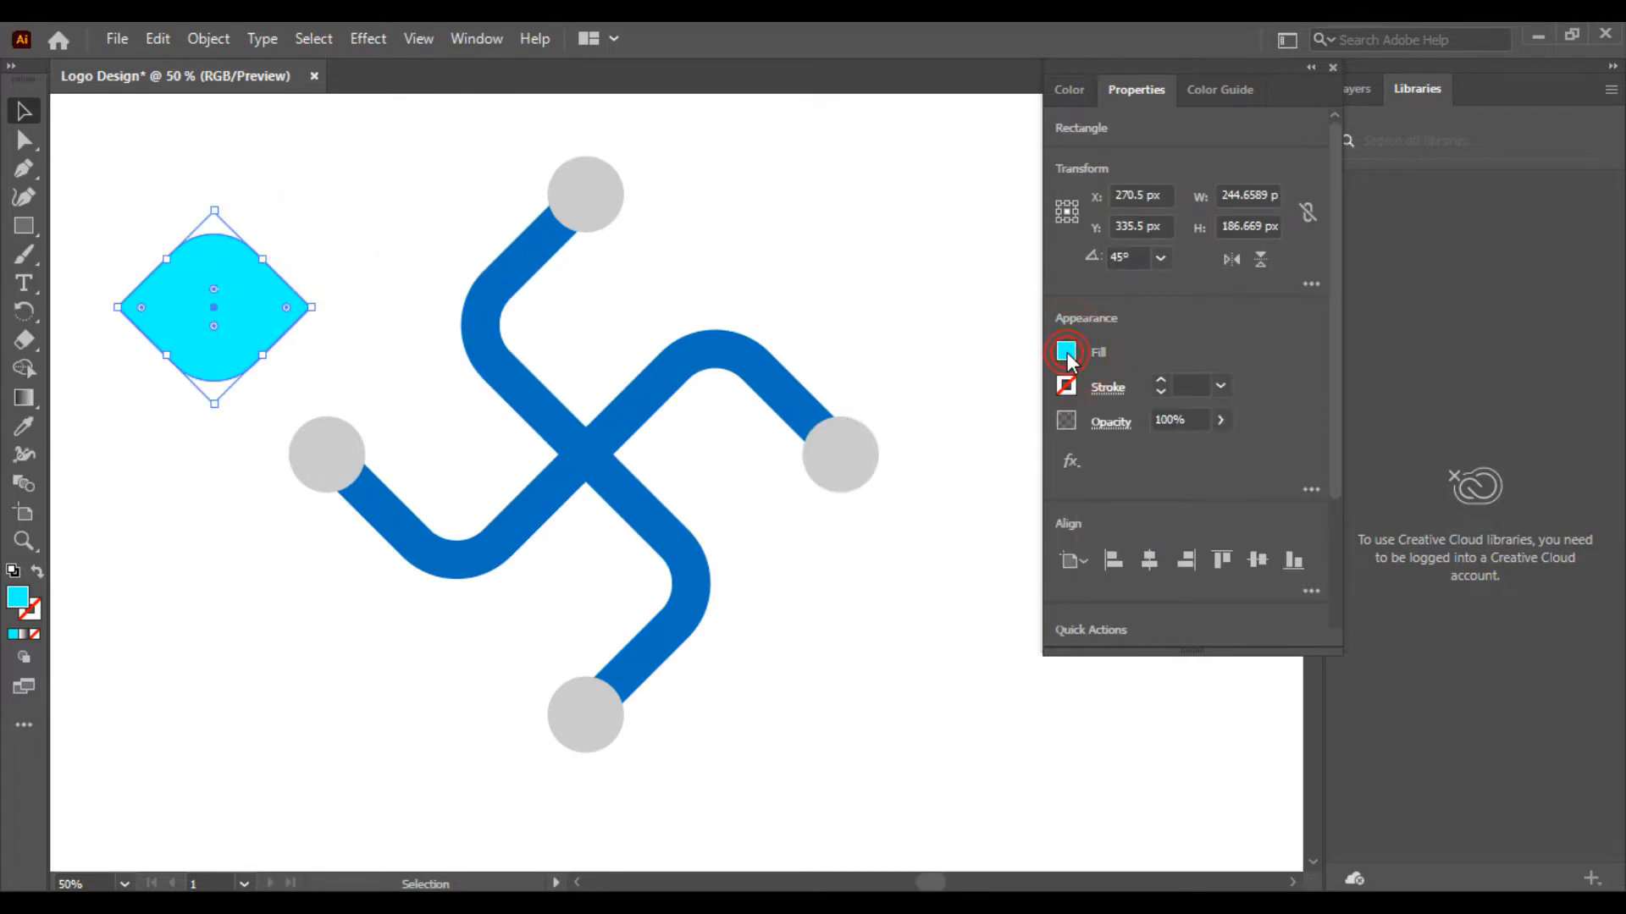
{"action": "left_click", "coordinate": [1066, 351]}
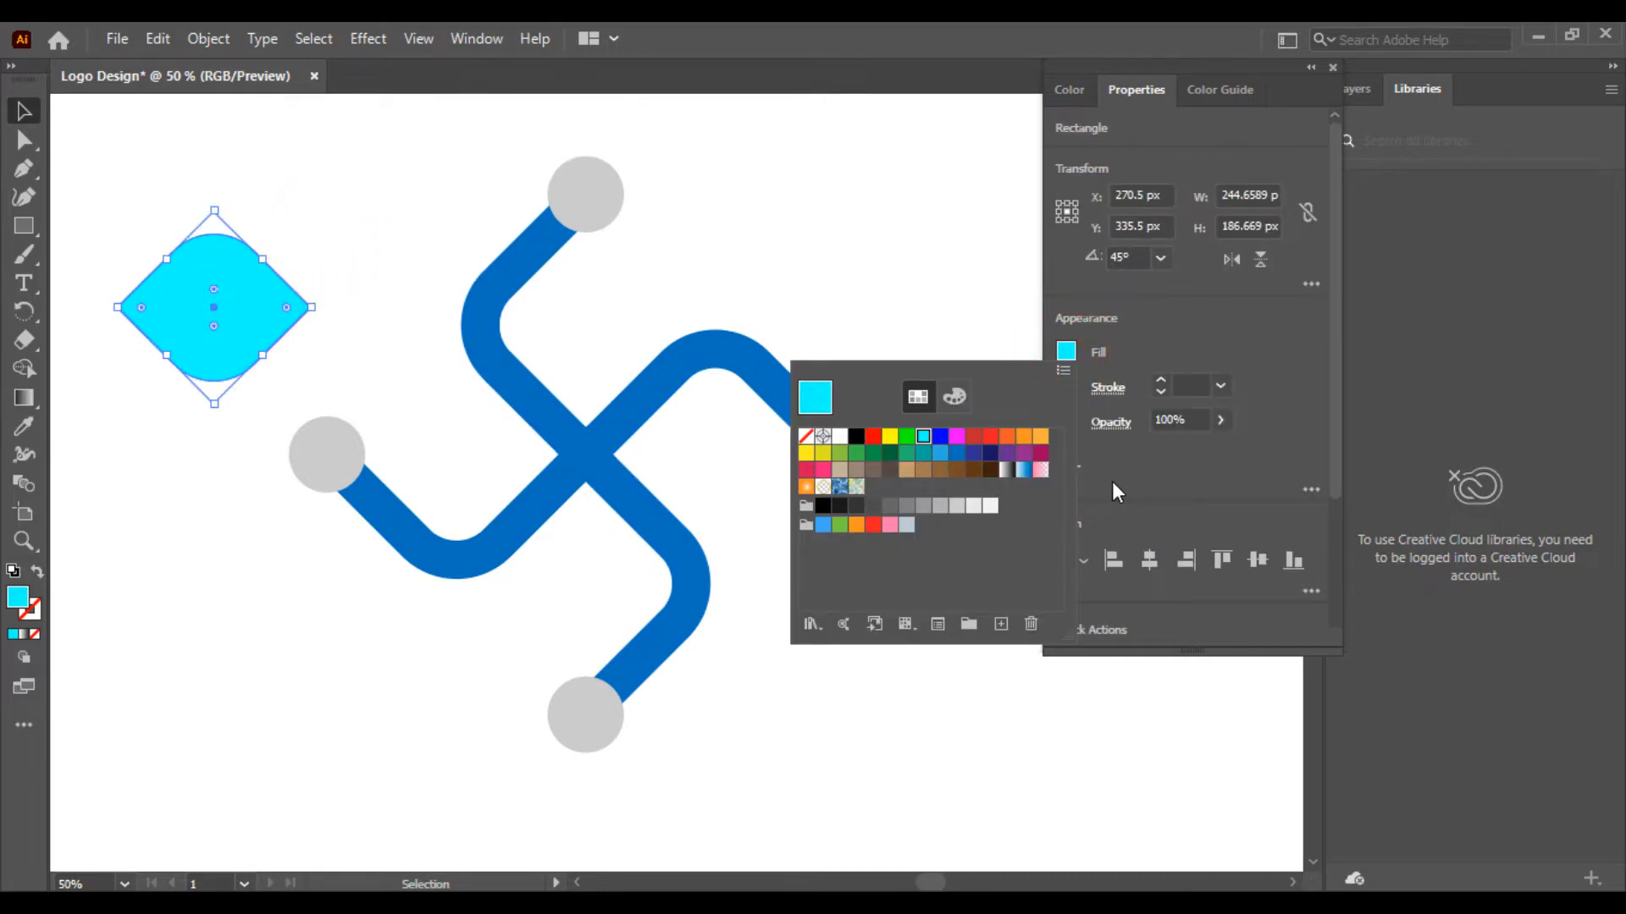
{"action": "left_click", "coordinate": [1112, 482]}
{"action": "left_click", "coordinate": [1066, 350]}
{"action": "left_click", "coordinate": [940, 458]}
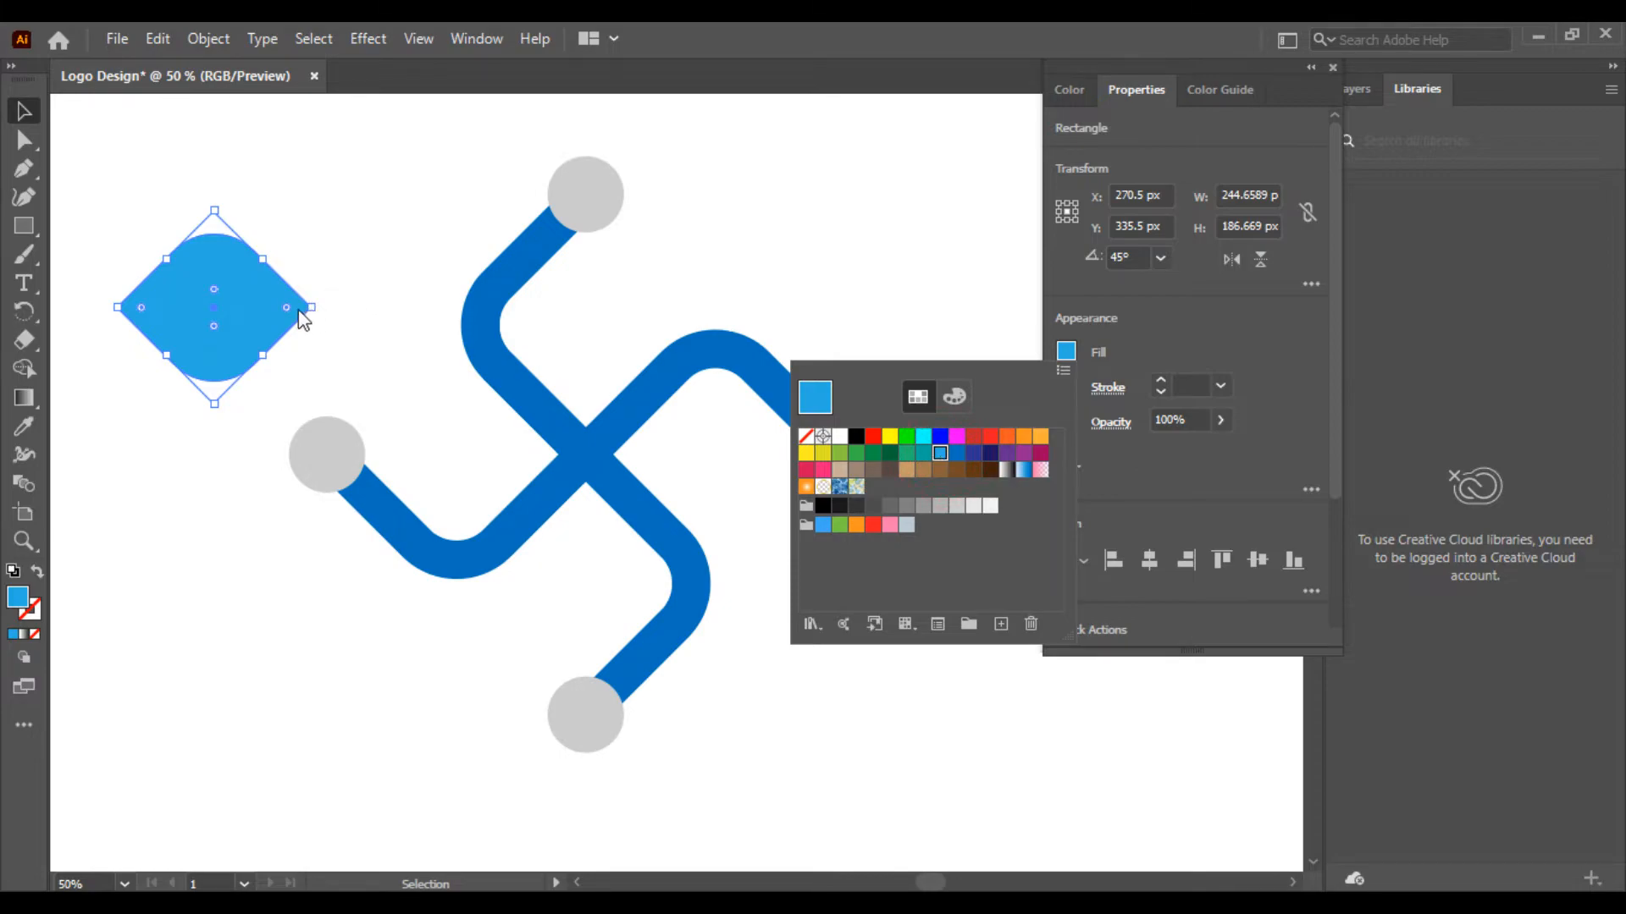
{"action": "left_click", "coordinate": [112, 156]}
Step: Change the rounded diamond's fill to a turquoise shade by shifting the hue in the Color Picker
{"action": "left_click", "coordinate": [230, 292]}
{"action": "double_click", "coordinate": [16, 598]}
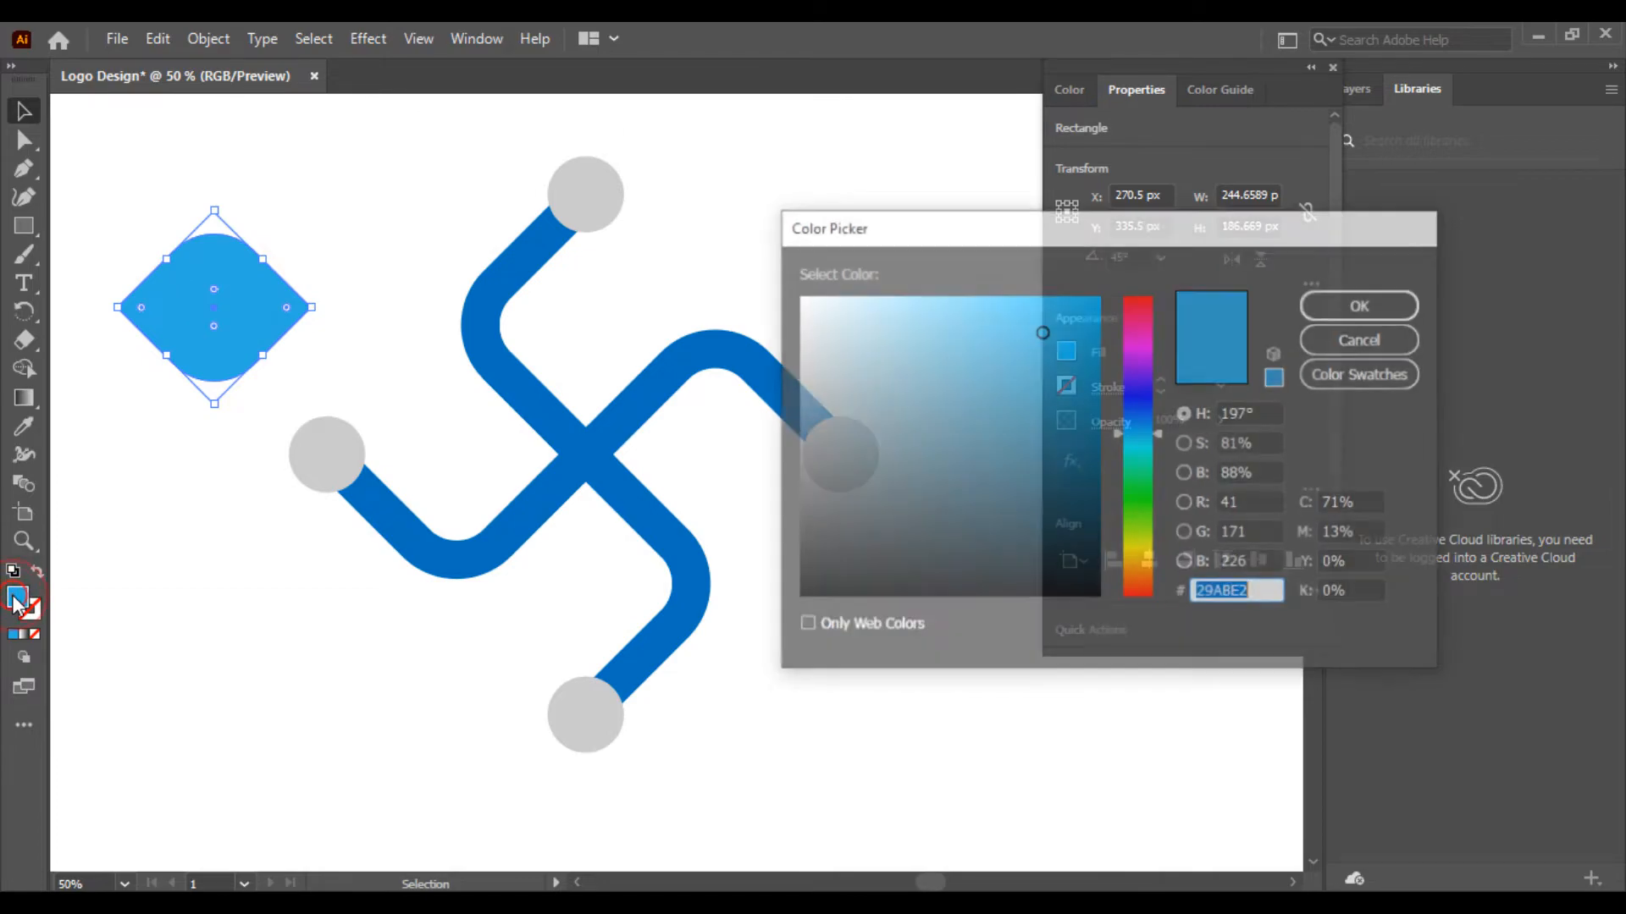
{"action": "left_click_drag", "start_coordinate": [1150, 446], "coordinate": [1148, 443]}
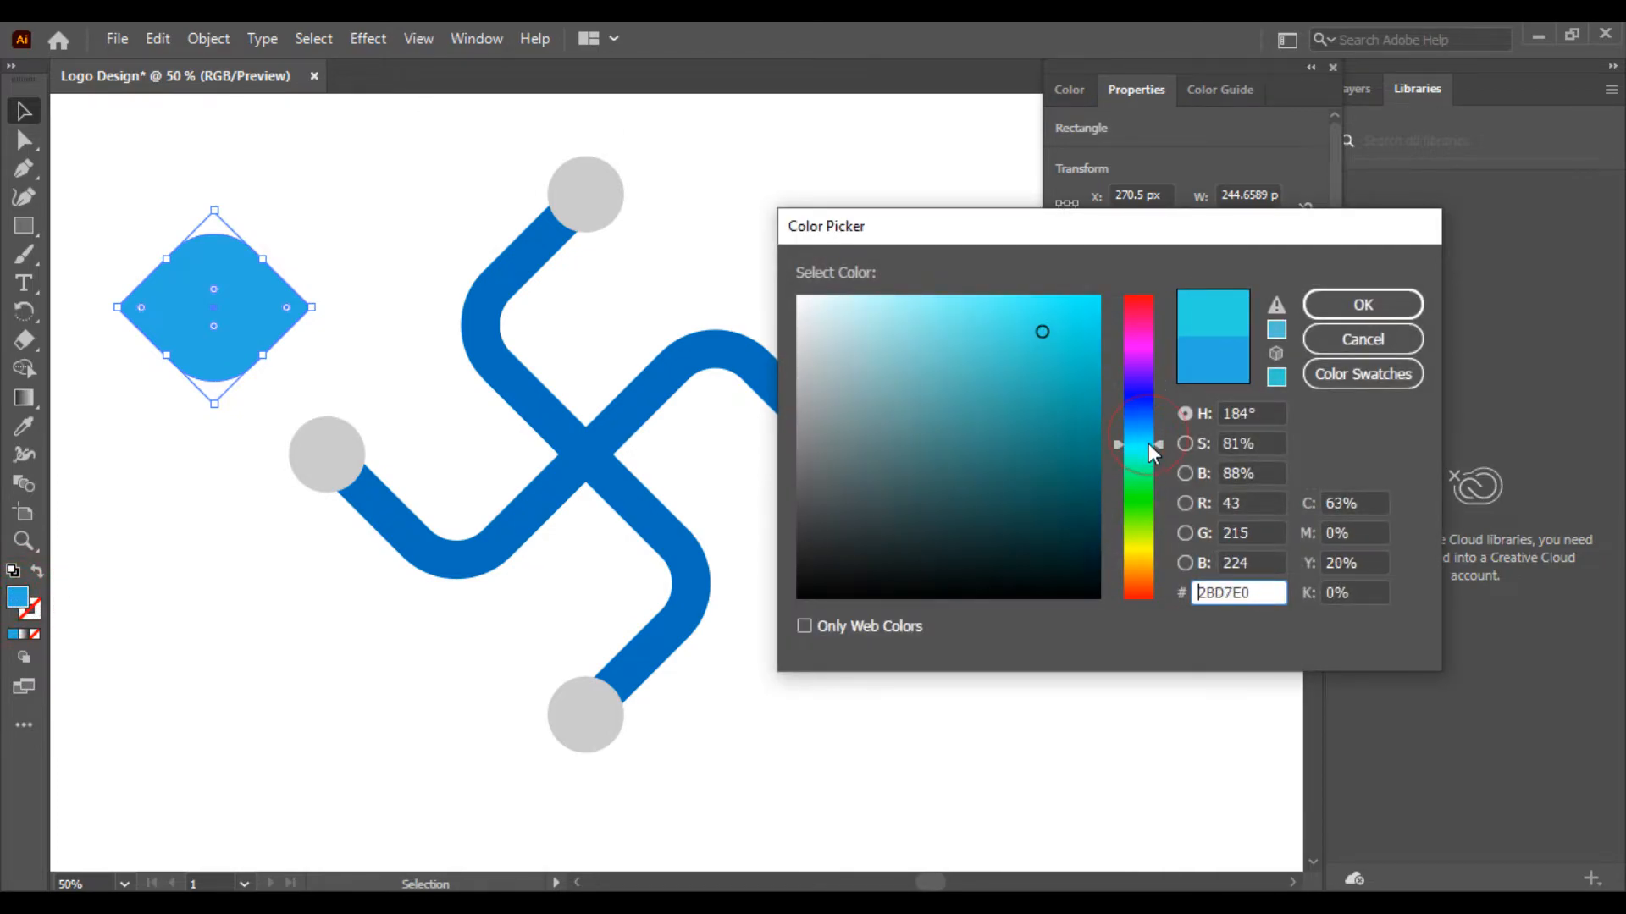
{"action": "left_click", "coordinate": [1361, 306]}
Step: Rotate the rounded diamond upright, shrink it to about 129 × 187 px and place it in the pinwheel's lower gap
{"action": "left_click", "coordinate": [374, 302]}
{"action": "left_click", "coordinate": [272, 305]}
{"action": "left_click_drag", "start_coordinate": [321, 296], "coordinate": [183, 383]}
{"action": "left_click_drag", "start_coordinate": [313, 306], "coordinate": [322, 282]}
{"action": "left_click", "coordinate": [336, 285]}
{"action": "left_click_drag", "start_coordinate": [248, 322], "coordinate": [616, 584]}
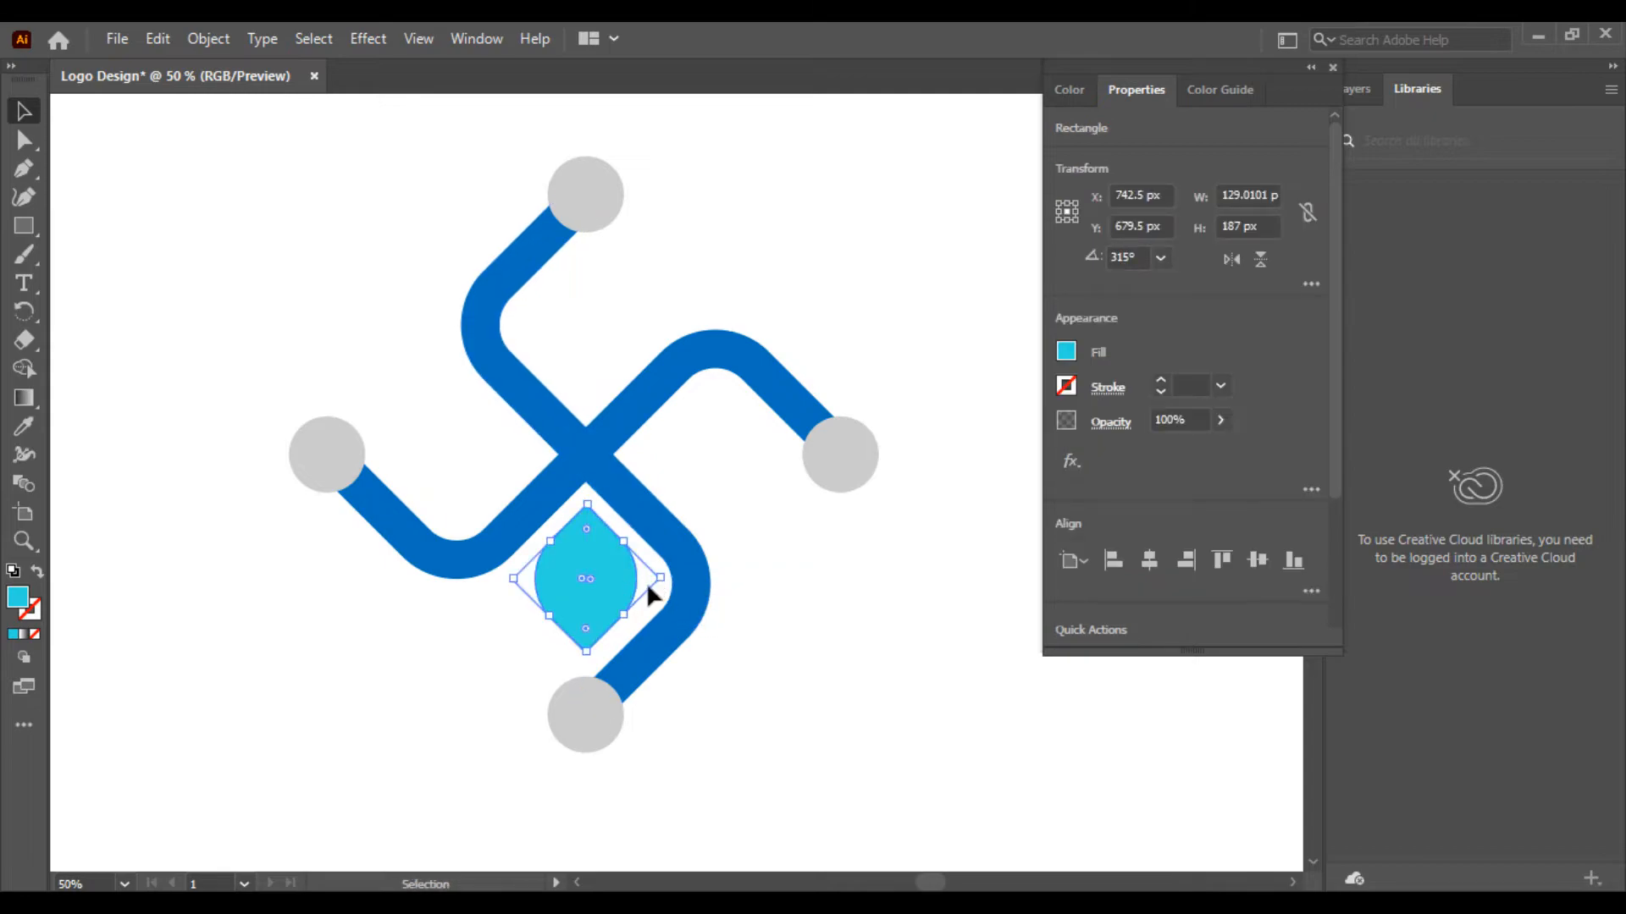
Step: Duplicate the upright leaf shape into the pinwheel's upper gap and its right-hand gap
{"action": "left_click", "coordinate": [816, 674]}
{"action": "left_click_drag", "start_coordinate": [597, 580], "coordinate": [730, 491]}
{"action": "left_click", "coordinate": [821, 592]}
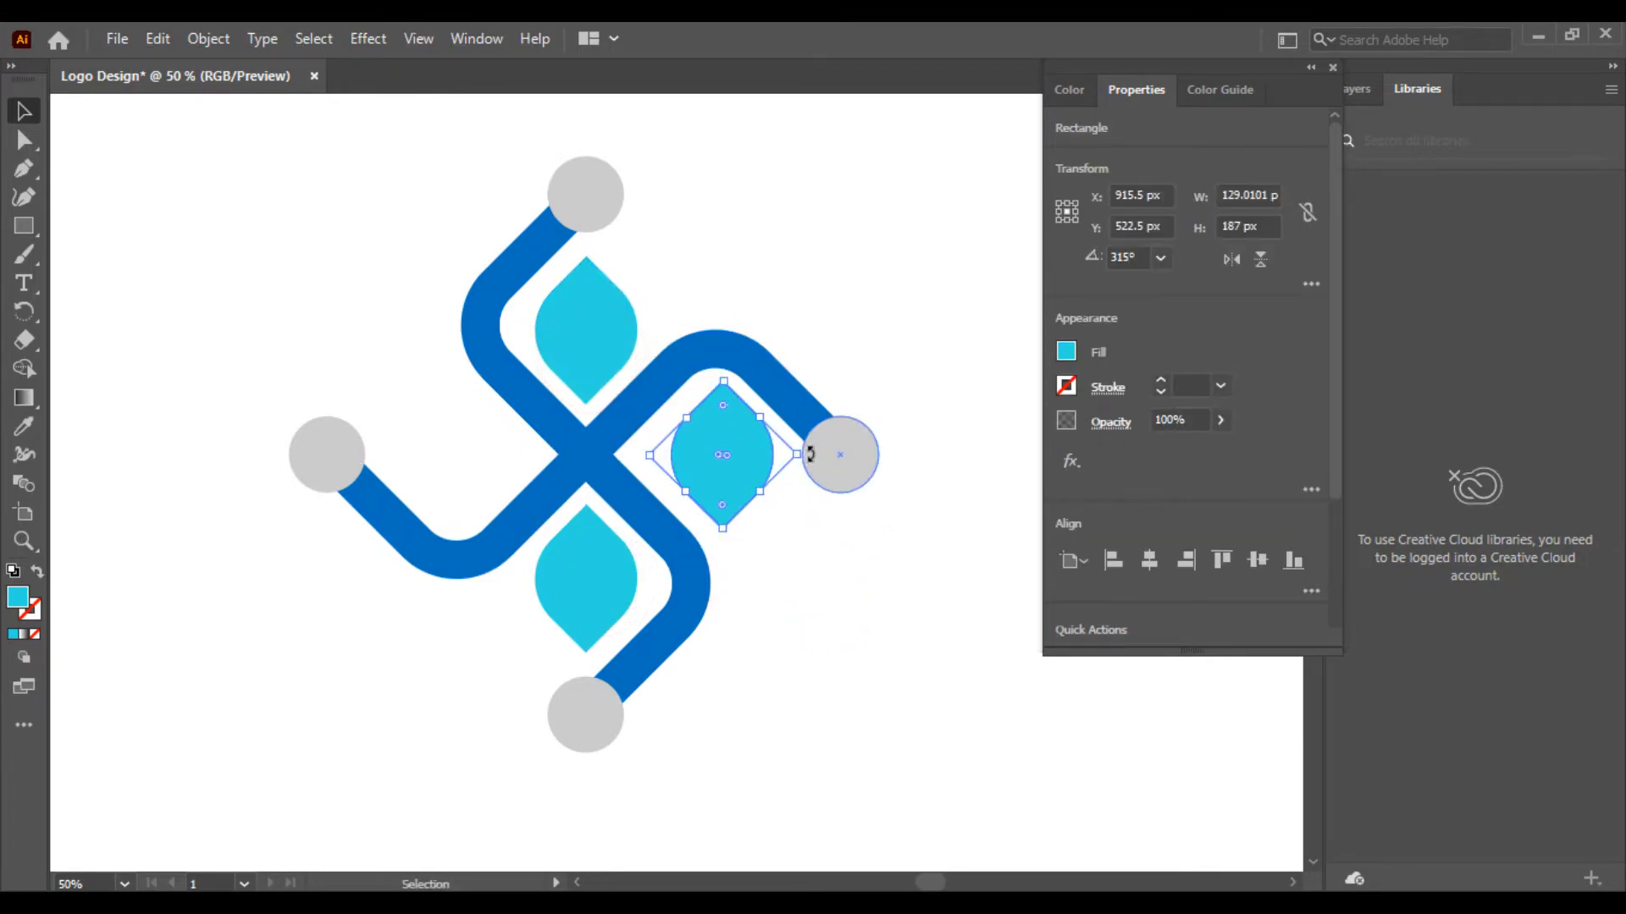
Step: Turn the right-hand leaf shape horizontal and duplicate it into the pinwheel's left-hand gap
{"action": "left_click_drag", "start_coordinate": [804, 455], "coordinate": [449, 453]}
{"action": "left_click", "coordinate": [780, 539]}
{"action": "left_click", "coordinate": [806, 561]}
{"action": "key", "text": "ctrl+minus"}
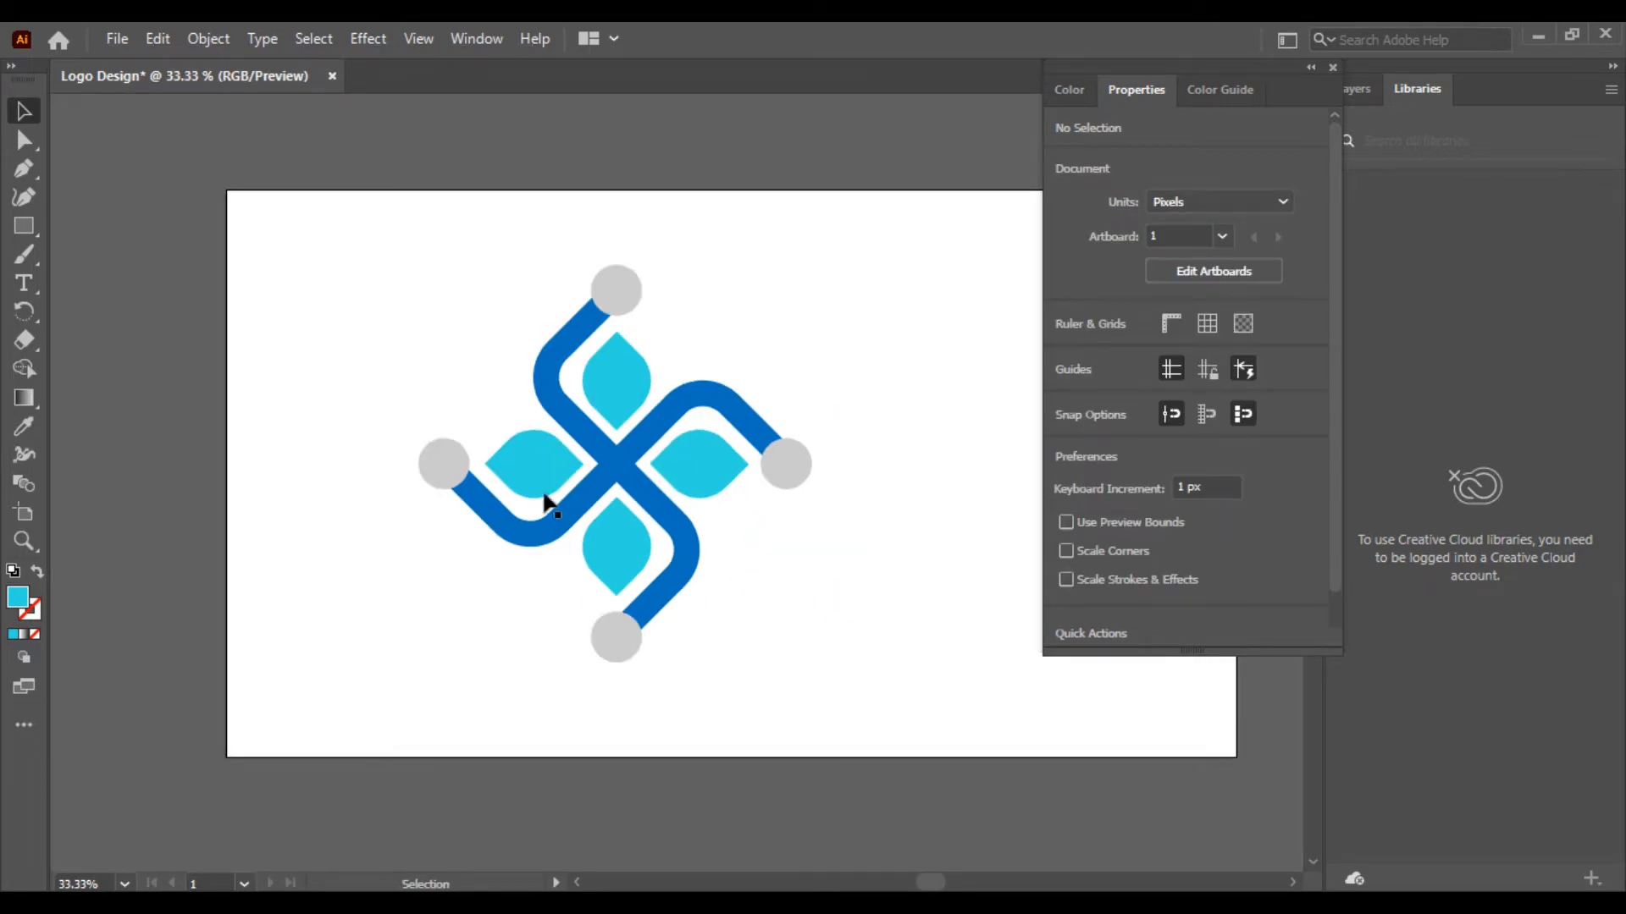
Step: Scale the whole logo symbol down proportionally about its centre and move it to the upper middle of the artboard
{"action": "left_click_drag", "start_coordinate": [338, 243], "coordinate": [846, 675]}
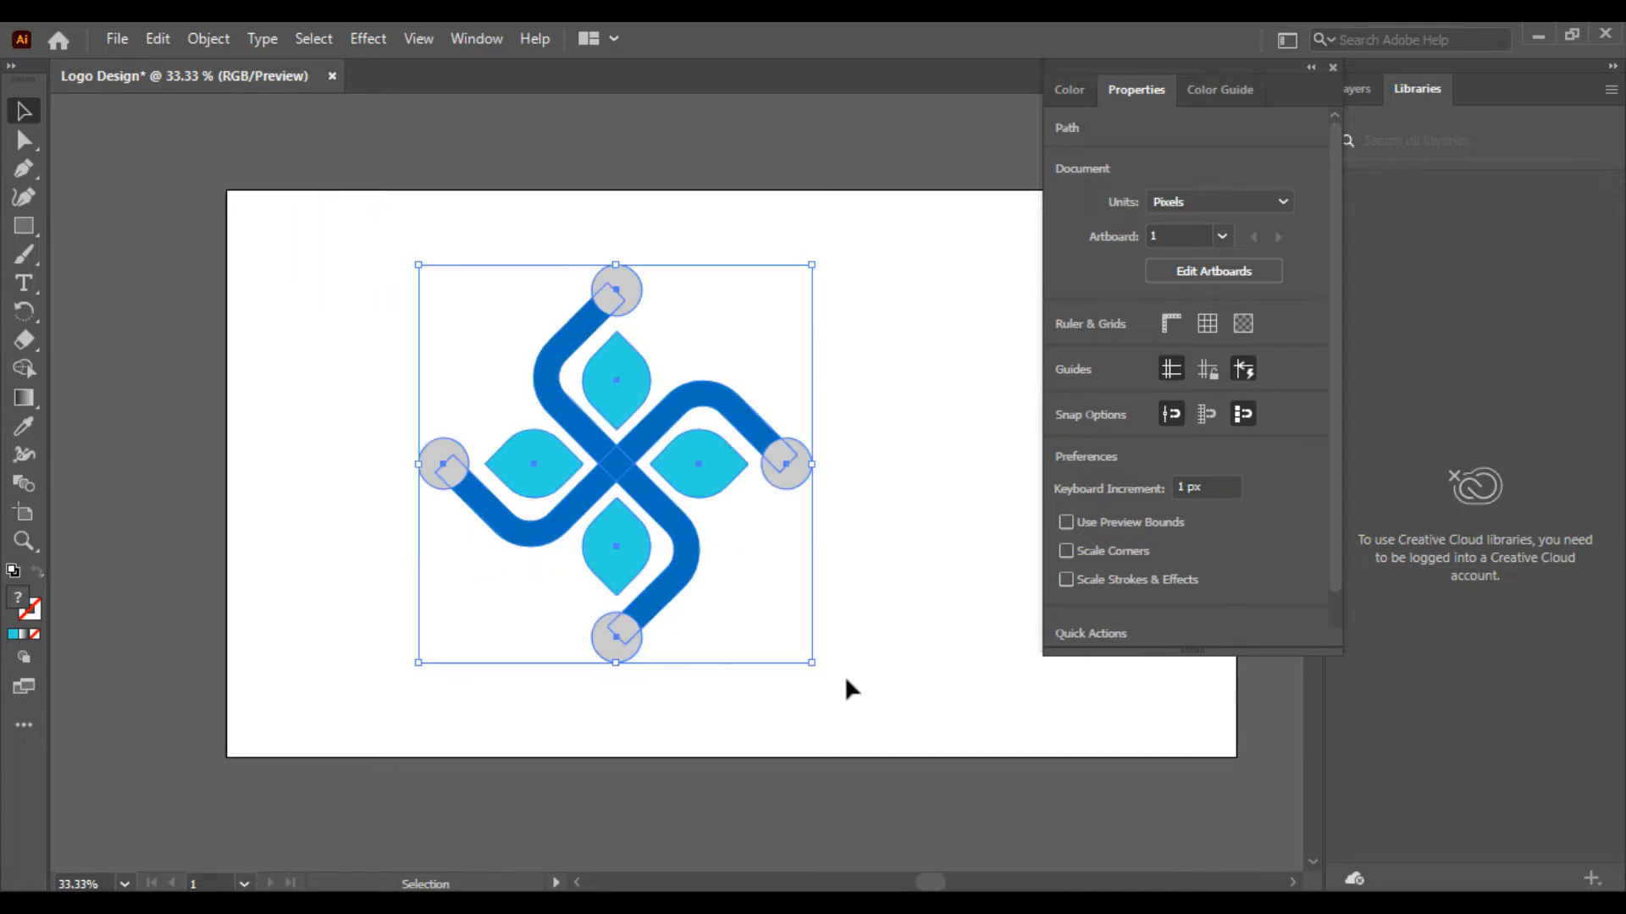
{"action": "left_click", "coordinate": [525, 291]}
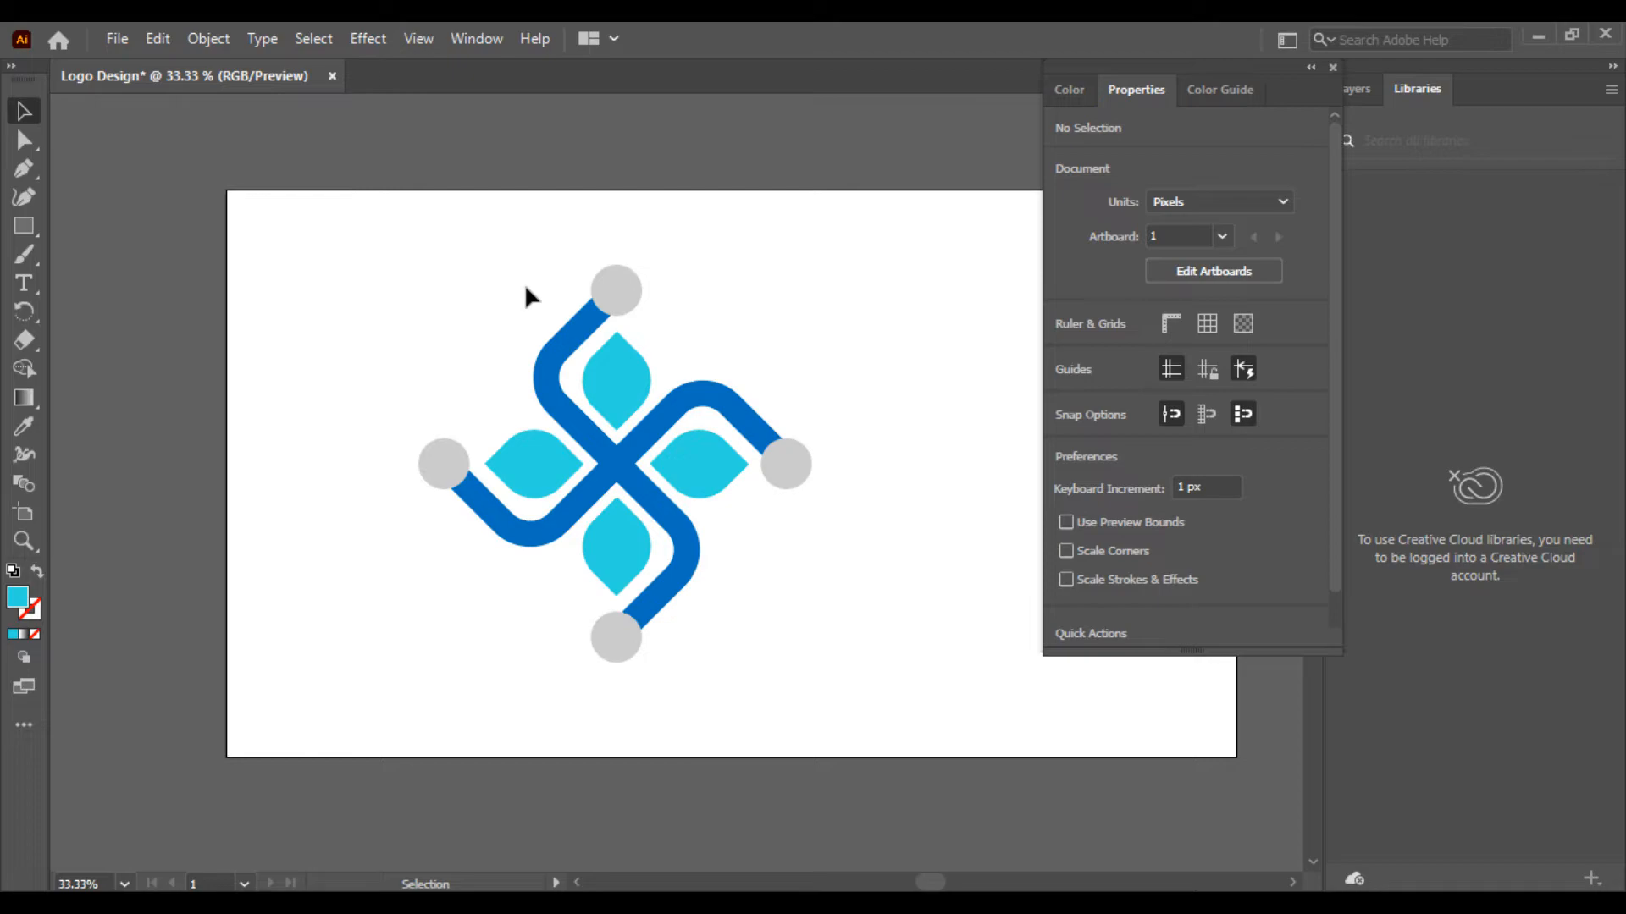
{"action": "left_click_drag", "start_coordinate": [477, 279], "coordinate": [834, 660]}
{"action": "left_click", "coordinate": [310, 269]}
{"action": "left_click_drag", "start_coordinate": [338, 256], "coordinate": [857, 704]}
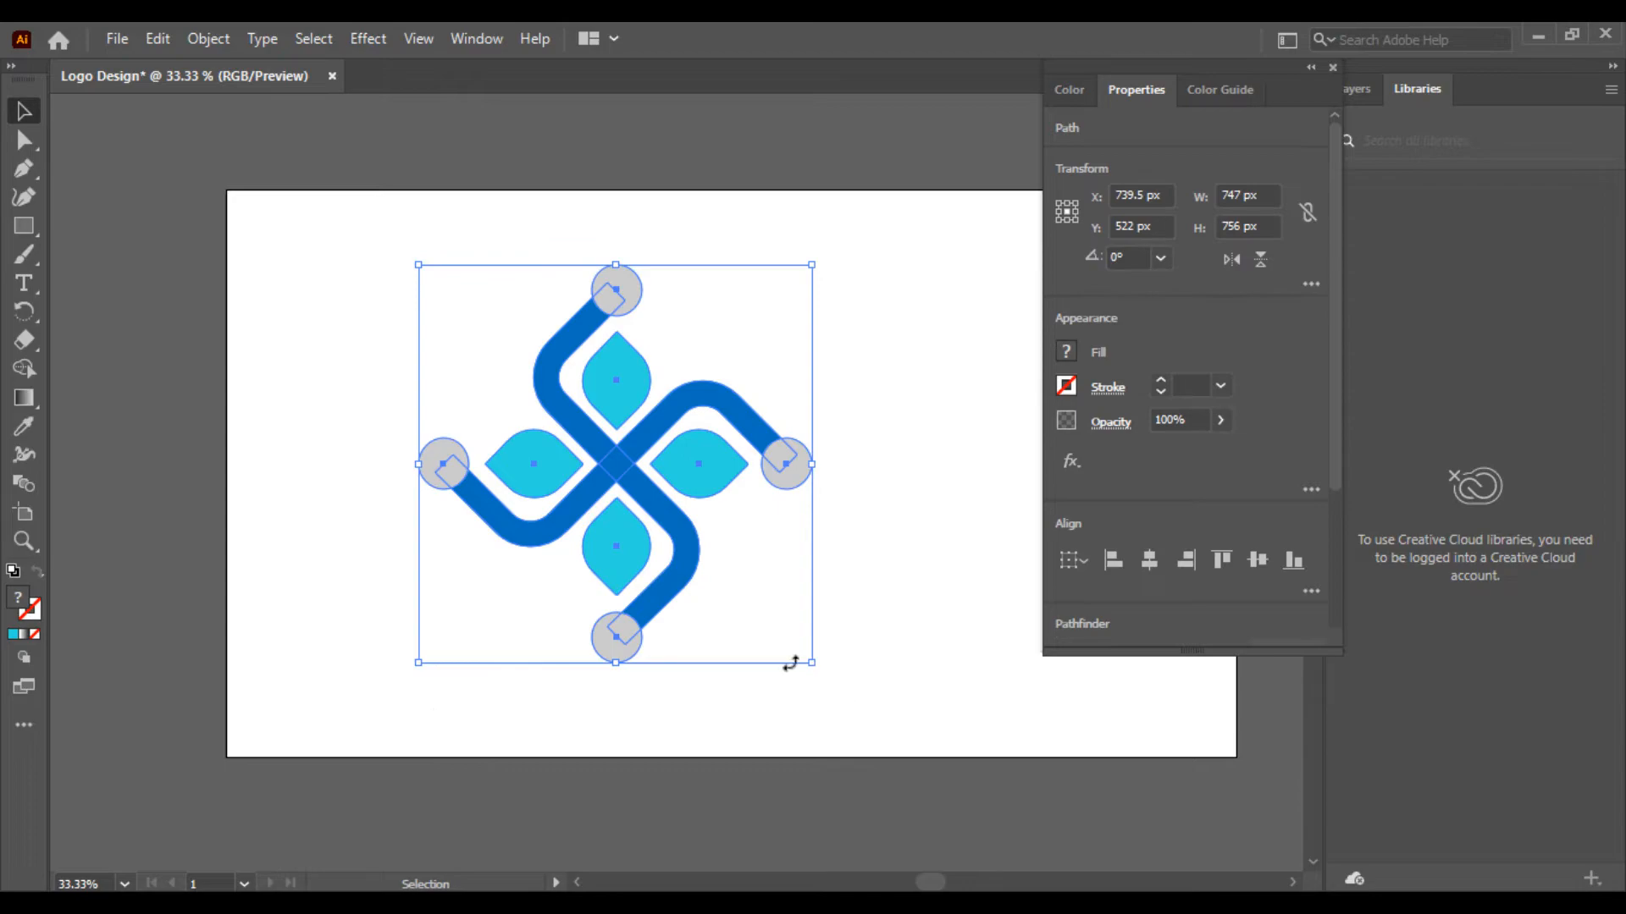
{"action": "left_click_drag", "start_coordinate": [812, 464], "coordinate": [777, 467]}
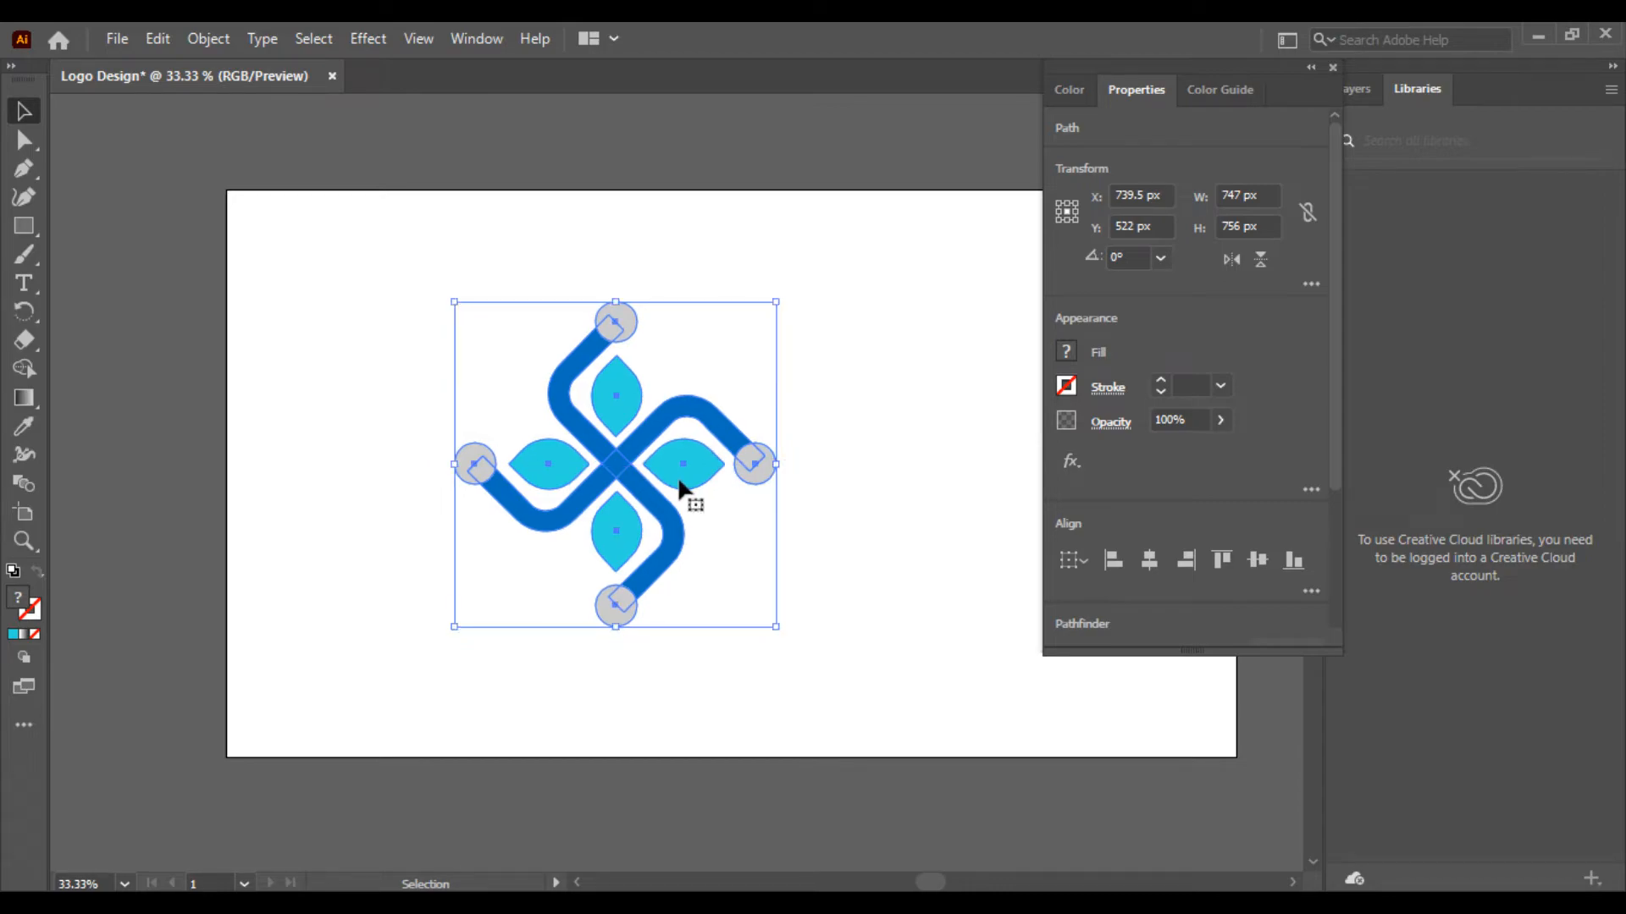
{"action": "left_click_drag", "start_coordinate": [648, 491], "coordinate": [800, 470]}
{"action": "left_click", "coordinate": [983, 412]}
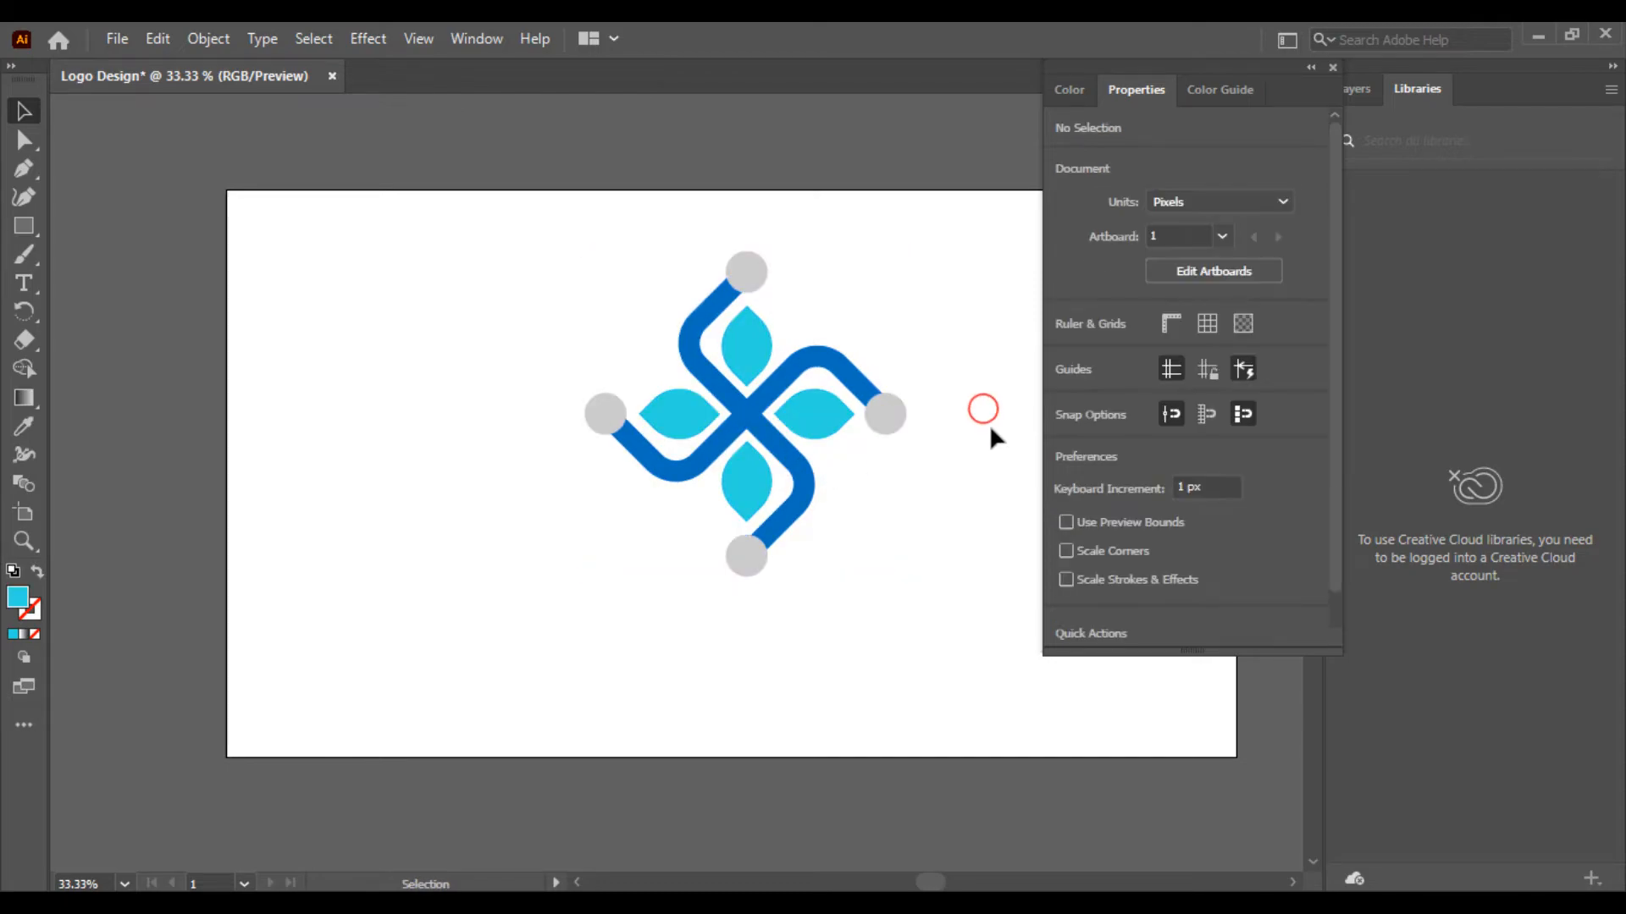
Step: Close the properties panel and group all the shapes of the logo symbol
{"action": "left_click", "coordinate": [1333, 68]}
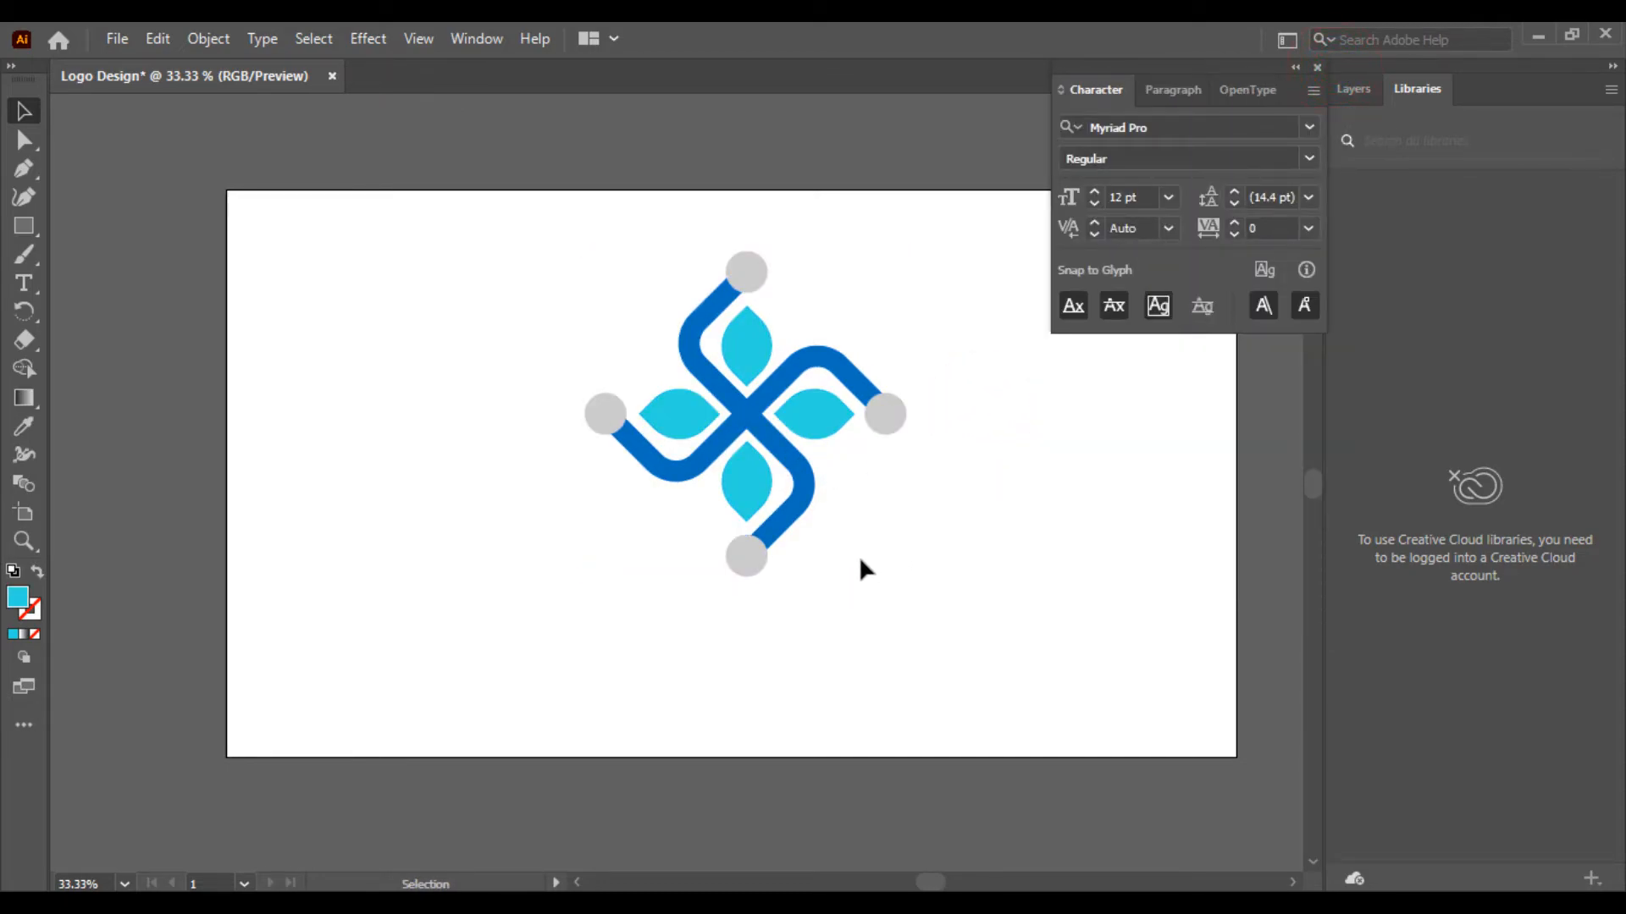
{"action": "left_click_drag", "start_coordinate": [839, 559], "coordinate": [702, 574]}
{"action": "left_click_drag", "start_coordinate": [829, 288], "coordinate": [454, 598]}
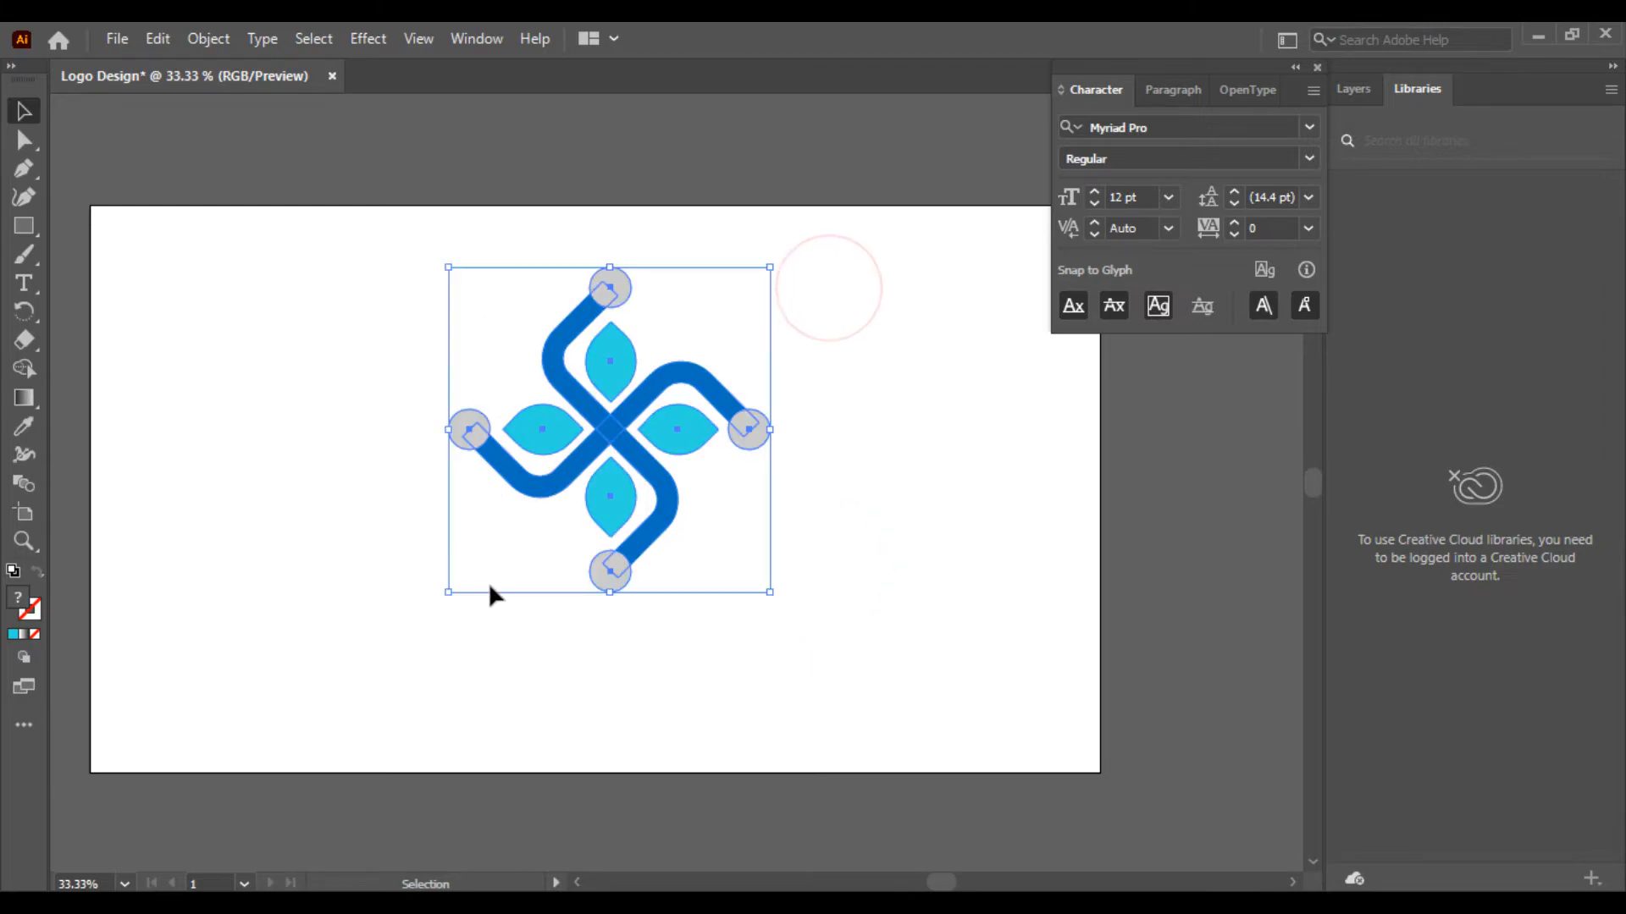
{"action": "right_click", "coordinate": [555, 399]}
{"action": "left_click", "coordinate": [628, 543]}
{"action": "left_click", "coordinate": [802, 534]}
{"action": "left_click_drag", "start_coordinate": [813, 302], "coordinate": [421, 660]}
{"action": "left_click", "coordinate": [347, 381]}
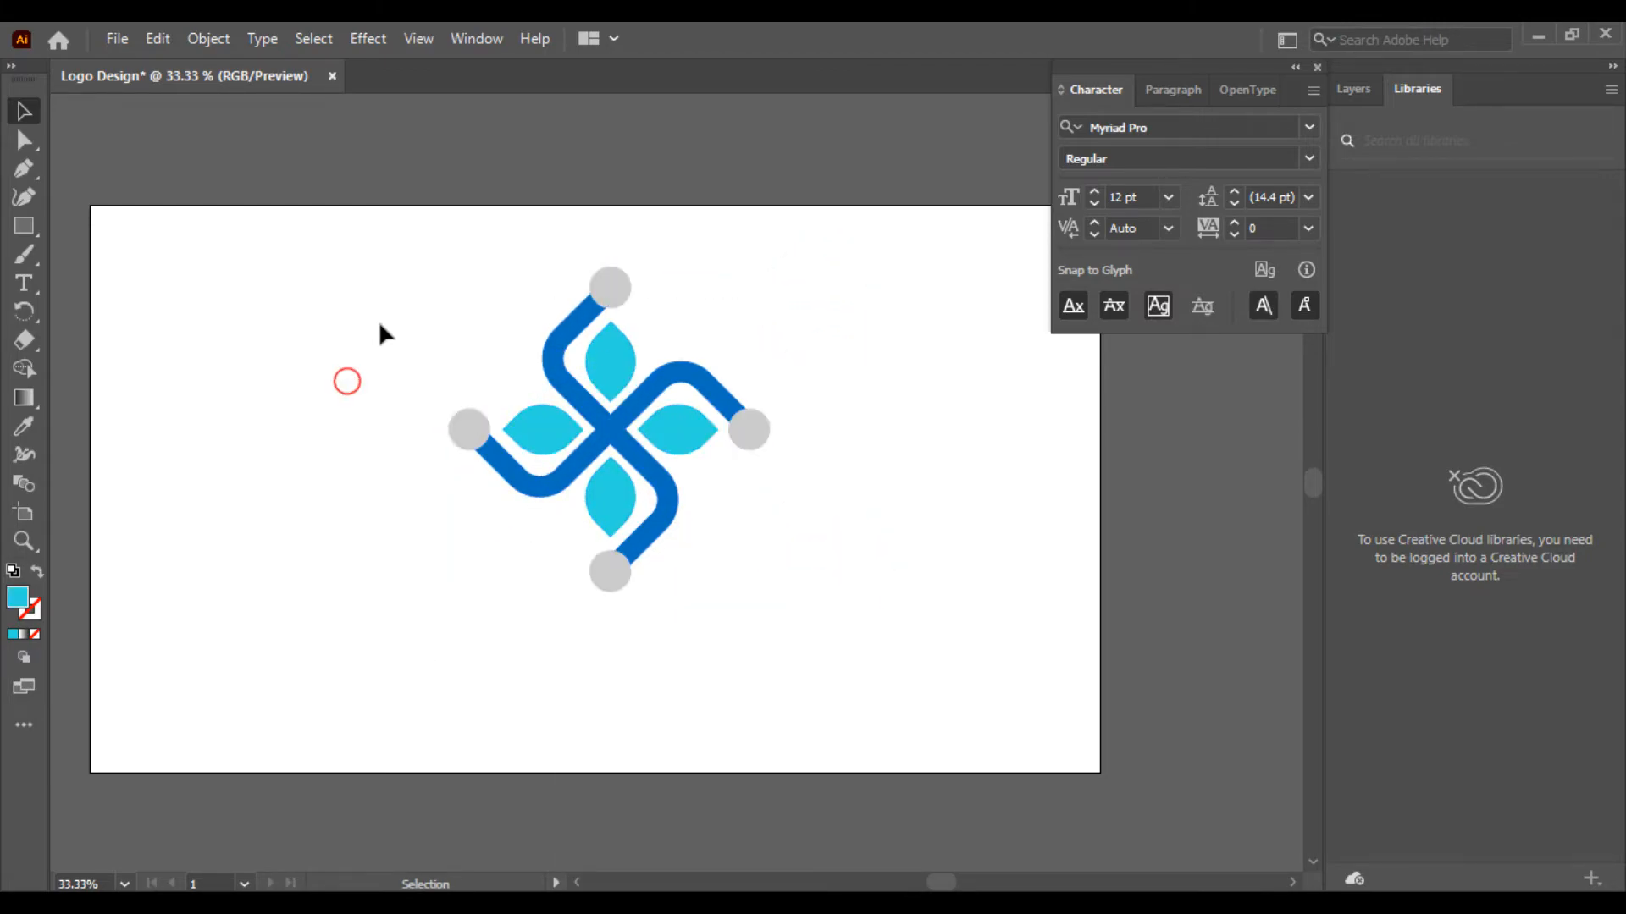
Step: Try to centre the logo symbol horizontally with the Align options
{"action": "left_click", "coordinate": [478, 43]}
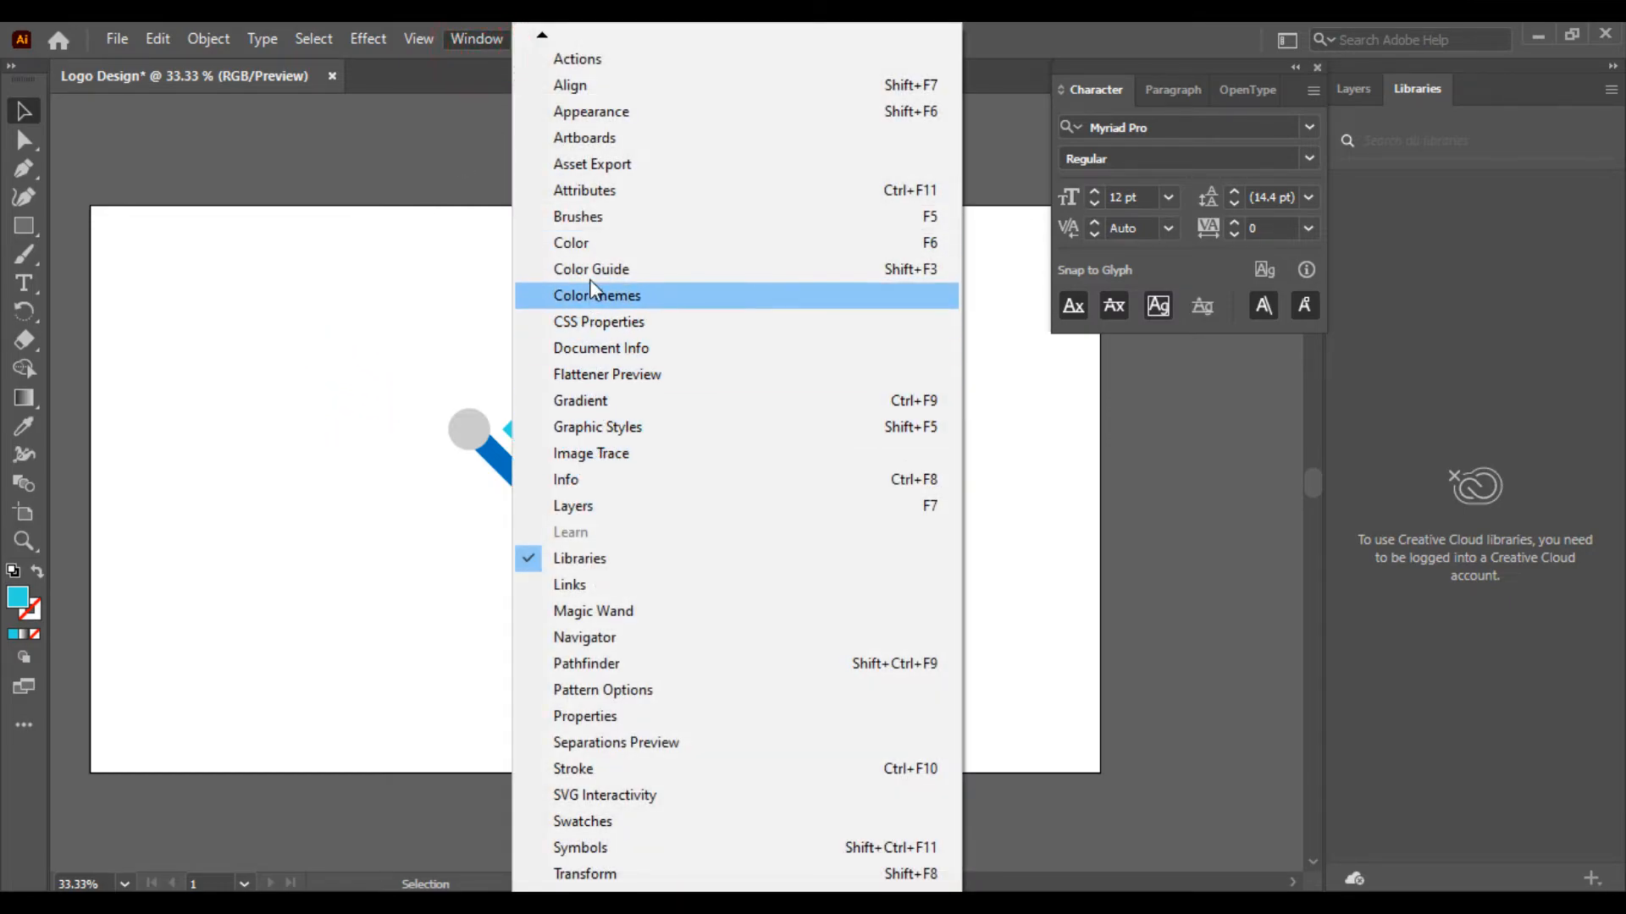
{"action": "left_click", "coordinate": [581, 87]}
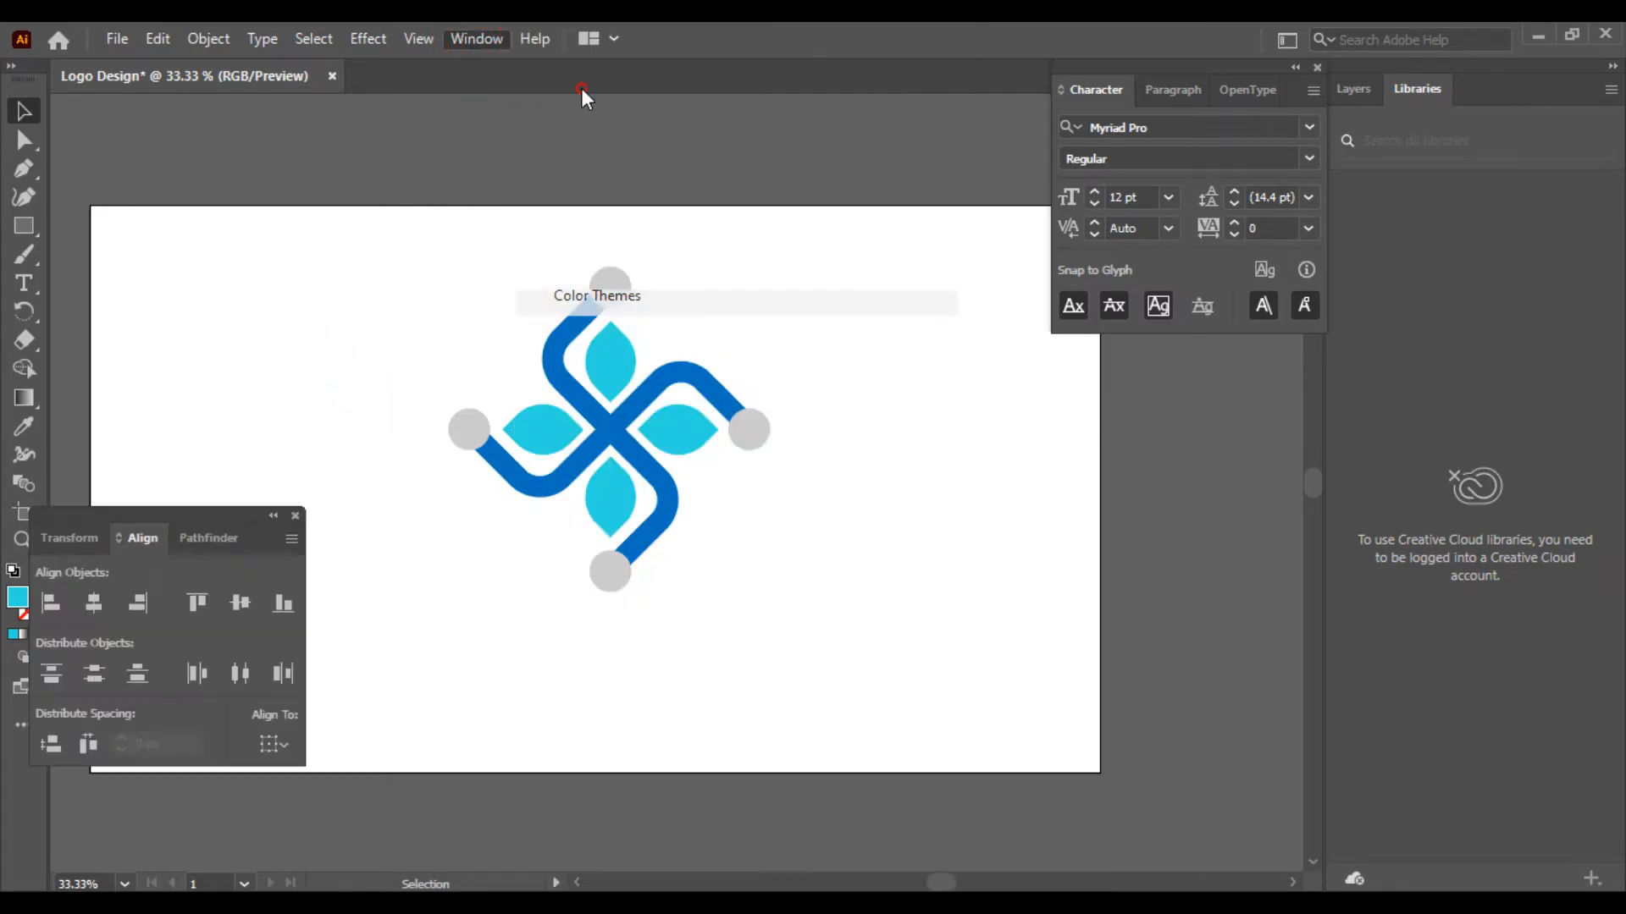
{"action": "left_click", "coordinate": [94, 602]}
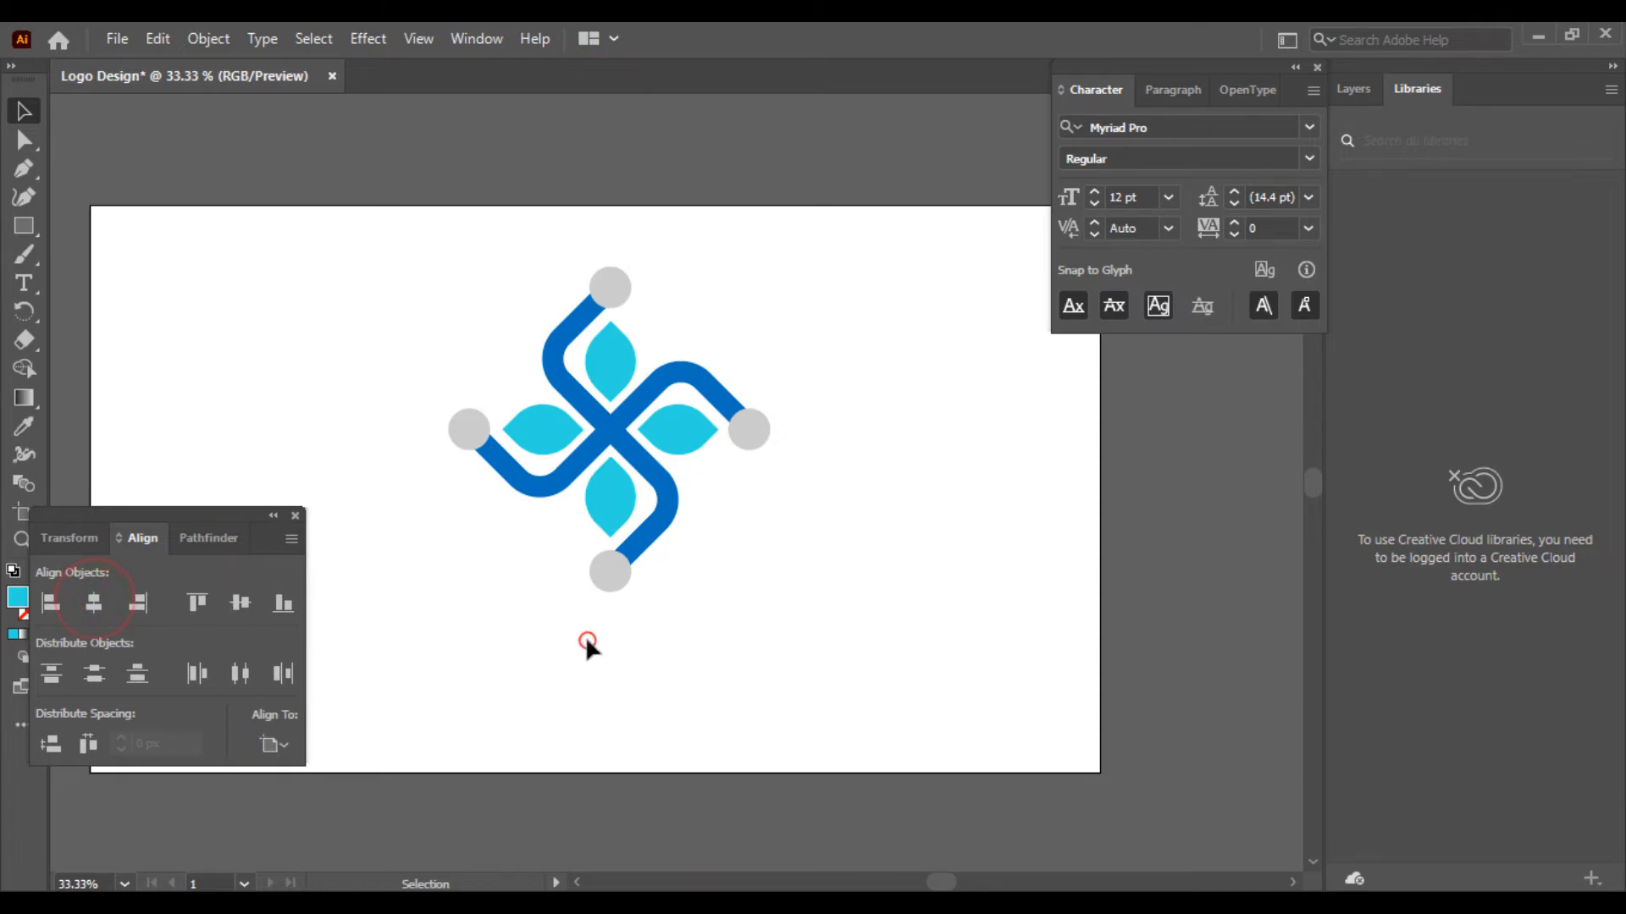
Step: Move the logo symbol straight up toward the artboard's upper edge and close the Align options
{"action": "left_click", "coordinate": [621, 442]}
{"action": "key", "text": "ctrl+a"}
{"action": "left_click_drag", "start_coordinate": [621, 442], "coordinate": [620, 411]}
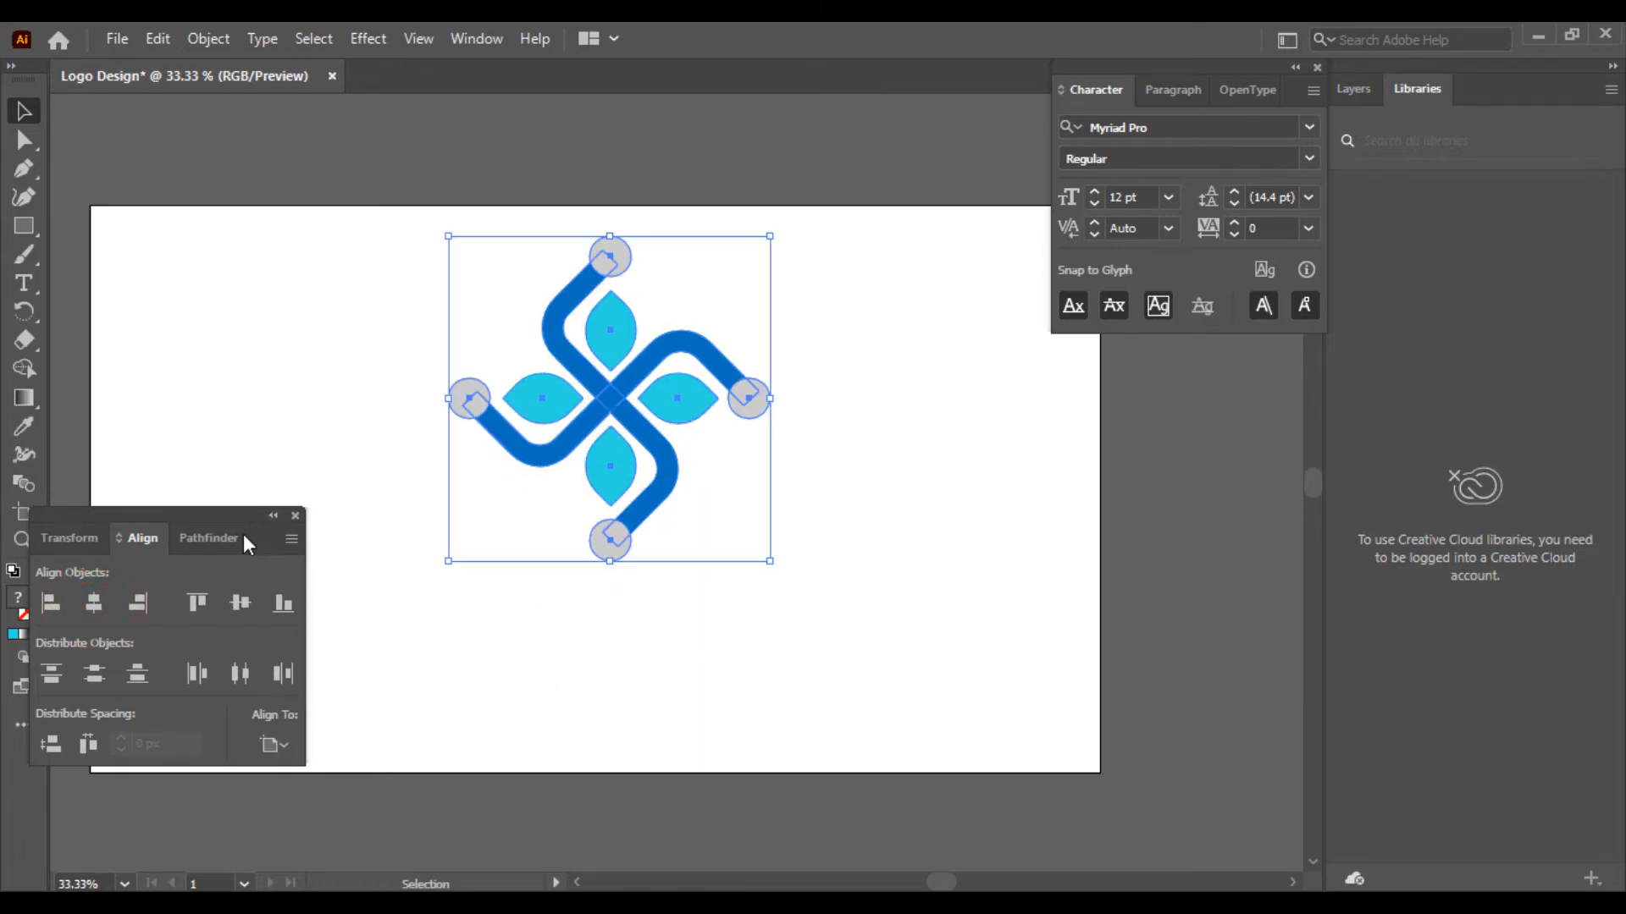
{"action": "left_click", "coordinate": [296, 515]}
{"action": "left_click", "coordinate": [262, 594]}
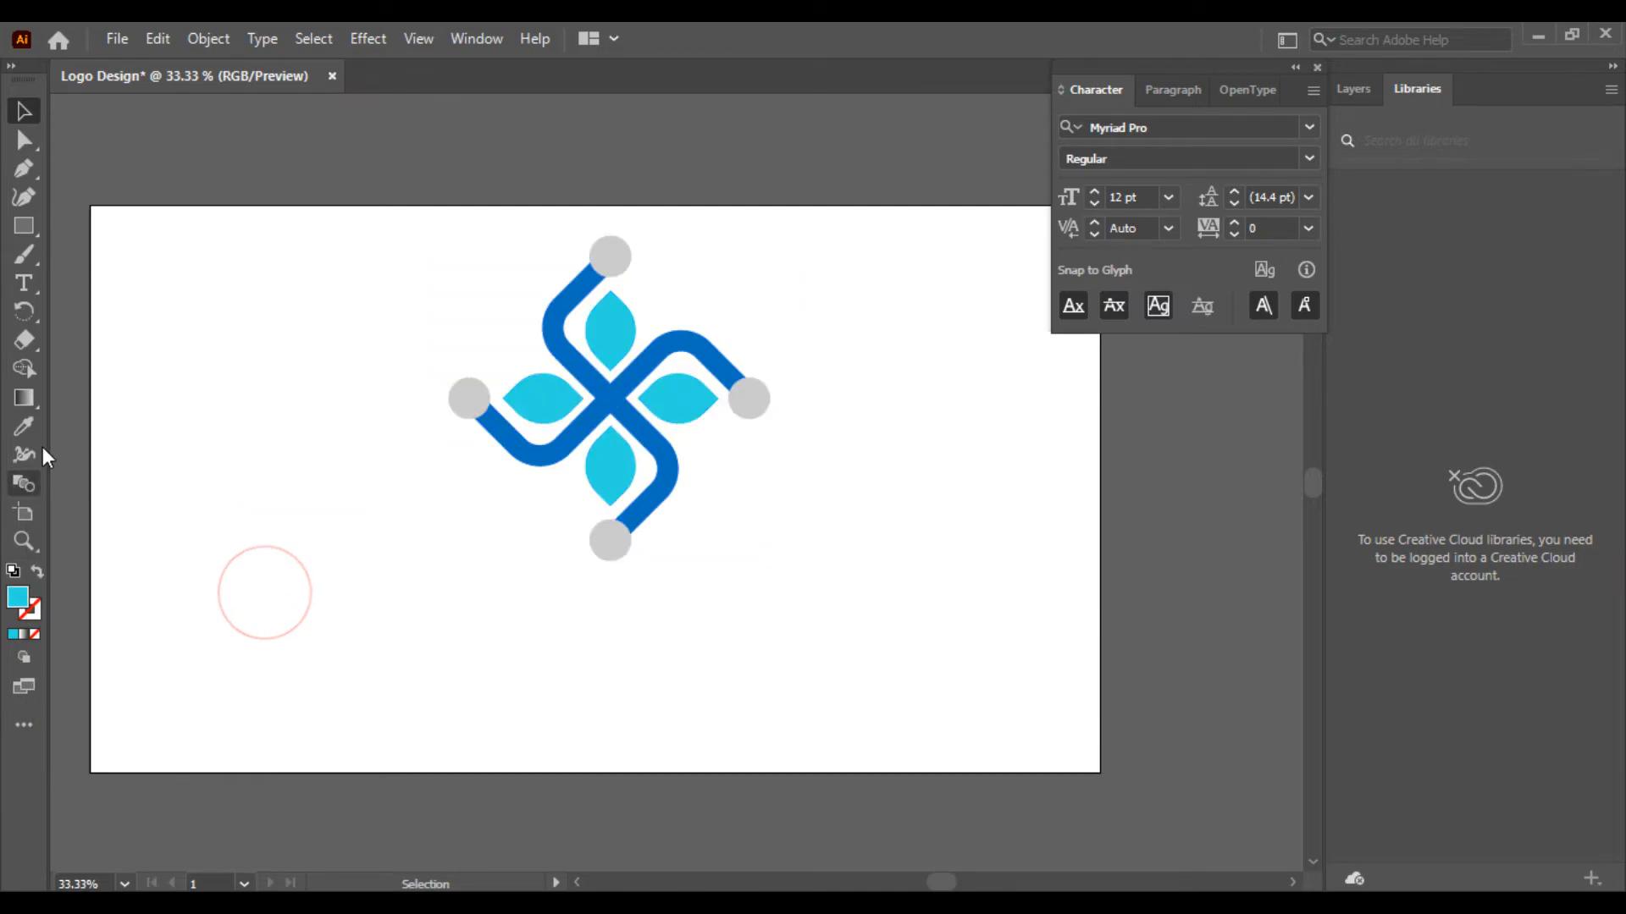
Step: Add a point text object at the artboard's lower left and set its font size to 72 pt
{"action": "key", "text": "t"}
{"action": "left_click", "coordinate": [188, 668]}
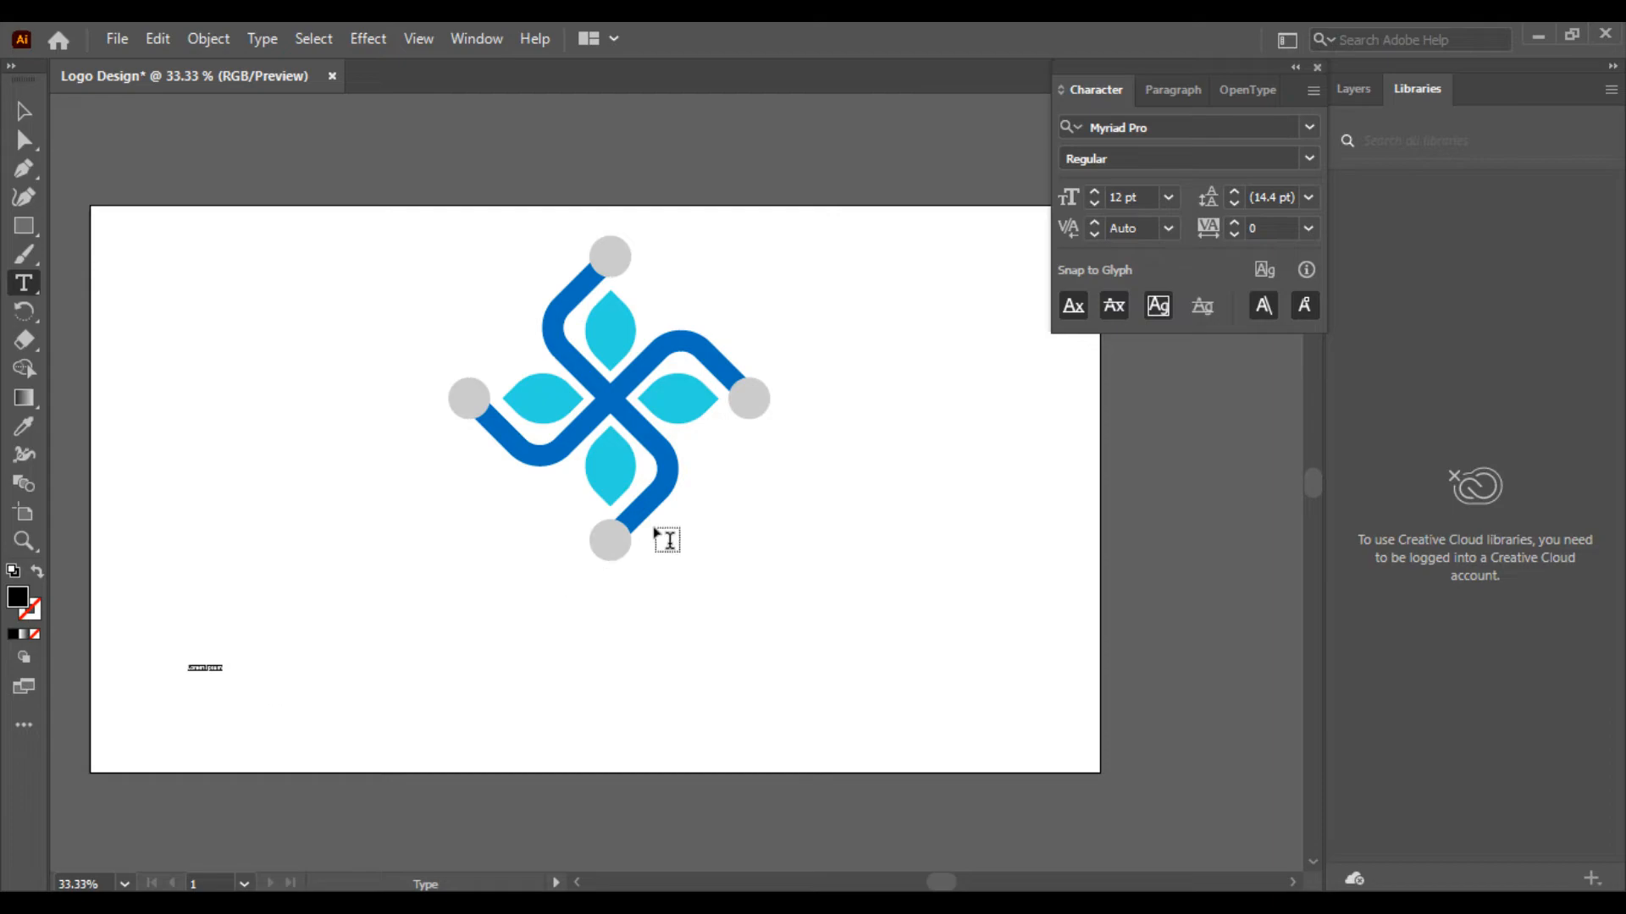
{"action": "left_click", "coordinate": [1168, 197]}
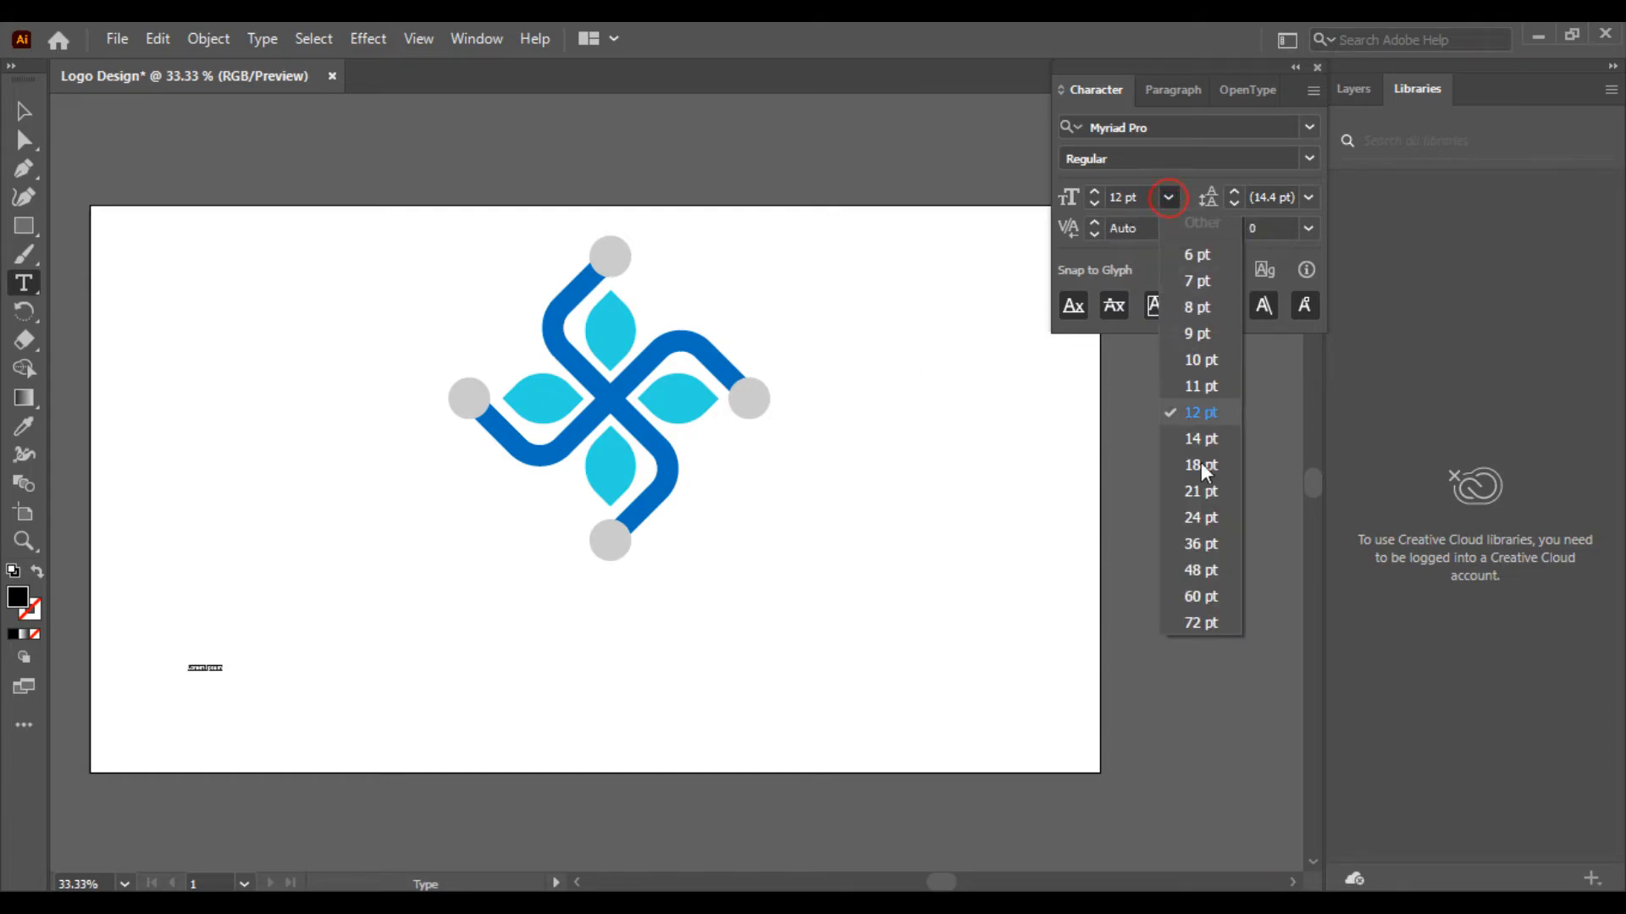
{"action": "left_click", "coordinate": [1211, 625]}
Step: Replace the placeholder text with "COMPANY NAME"
{"action": "triple_click", "coordinate": [278, 670]}
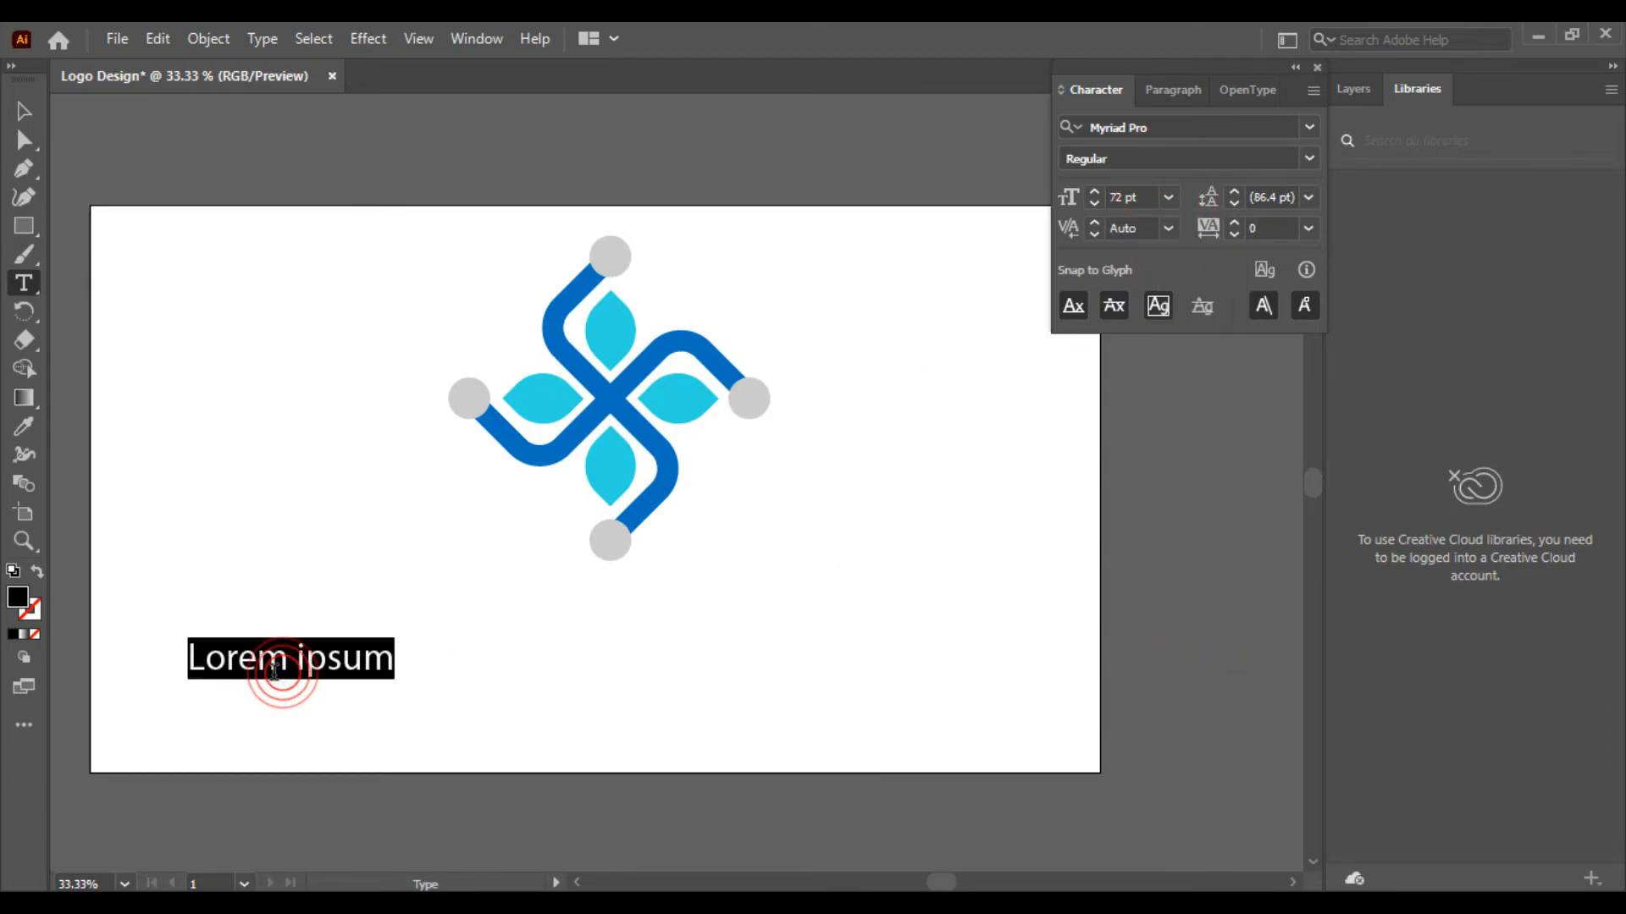
{"action": "type", "text": "q"}
{"action": "type", "text": "O"}
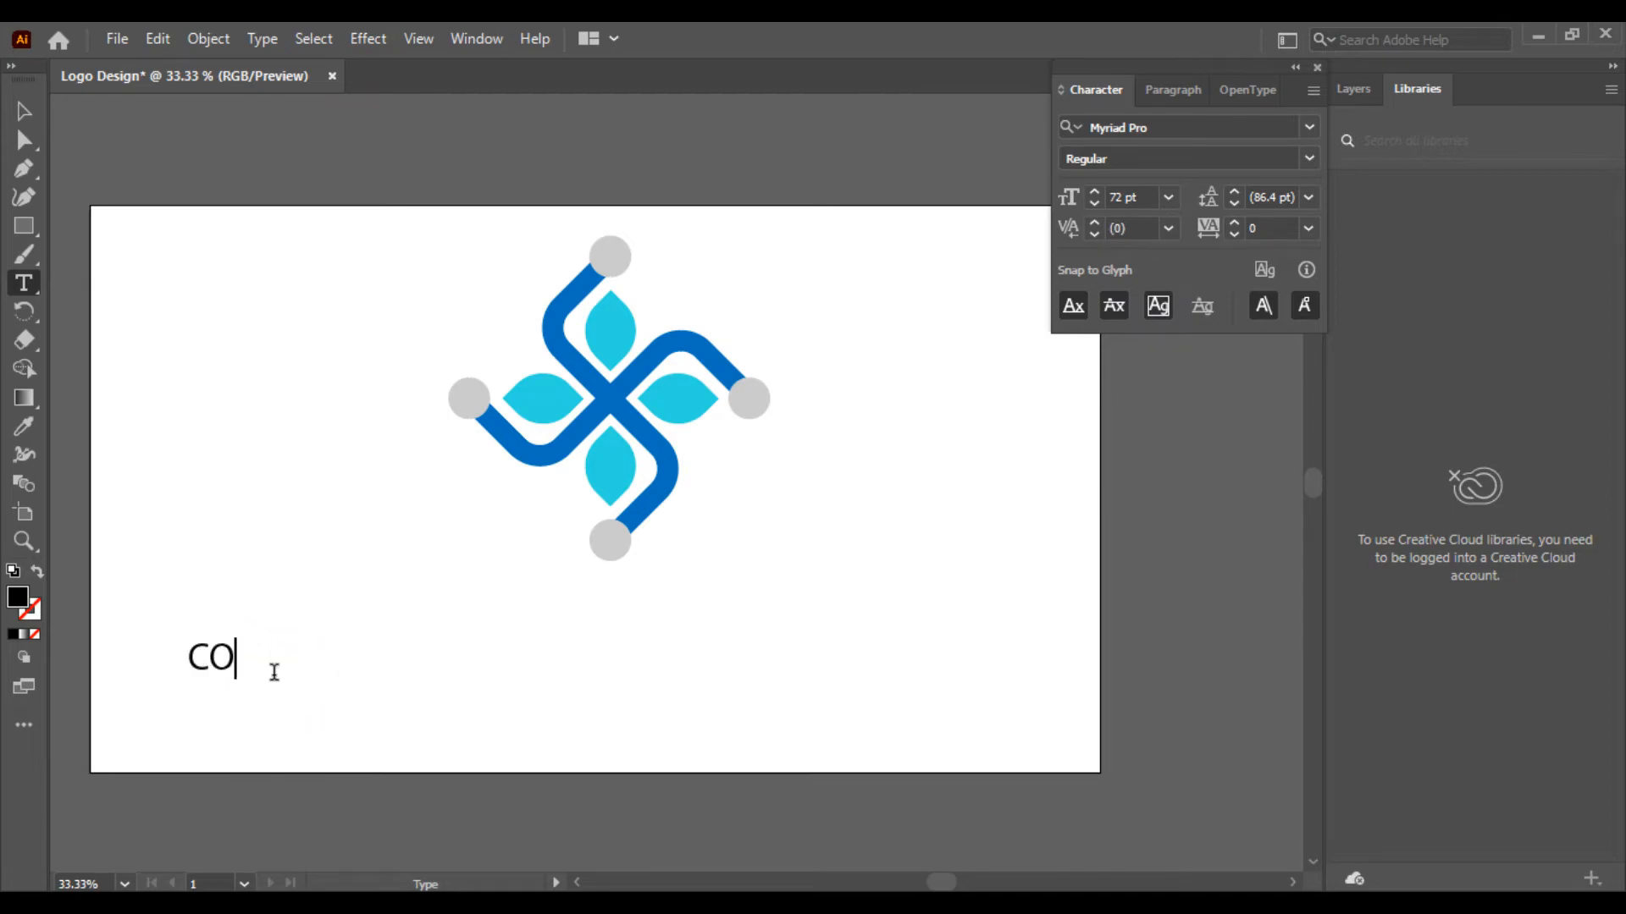
{"action": "type", "text": "MPANY AN"}
{"action": "key", "text": "BackSpace"}
{"action": "key", "text": "BackSpace"}
{"action": "type", "text": "NAME"}
Step: Set the font of the COMPANY NAME text to Gotham Bold
{"action": "triple_click", "coordinate": [274, 673]}
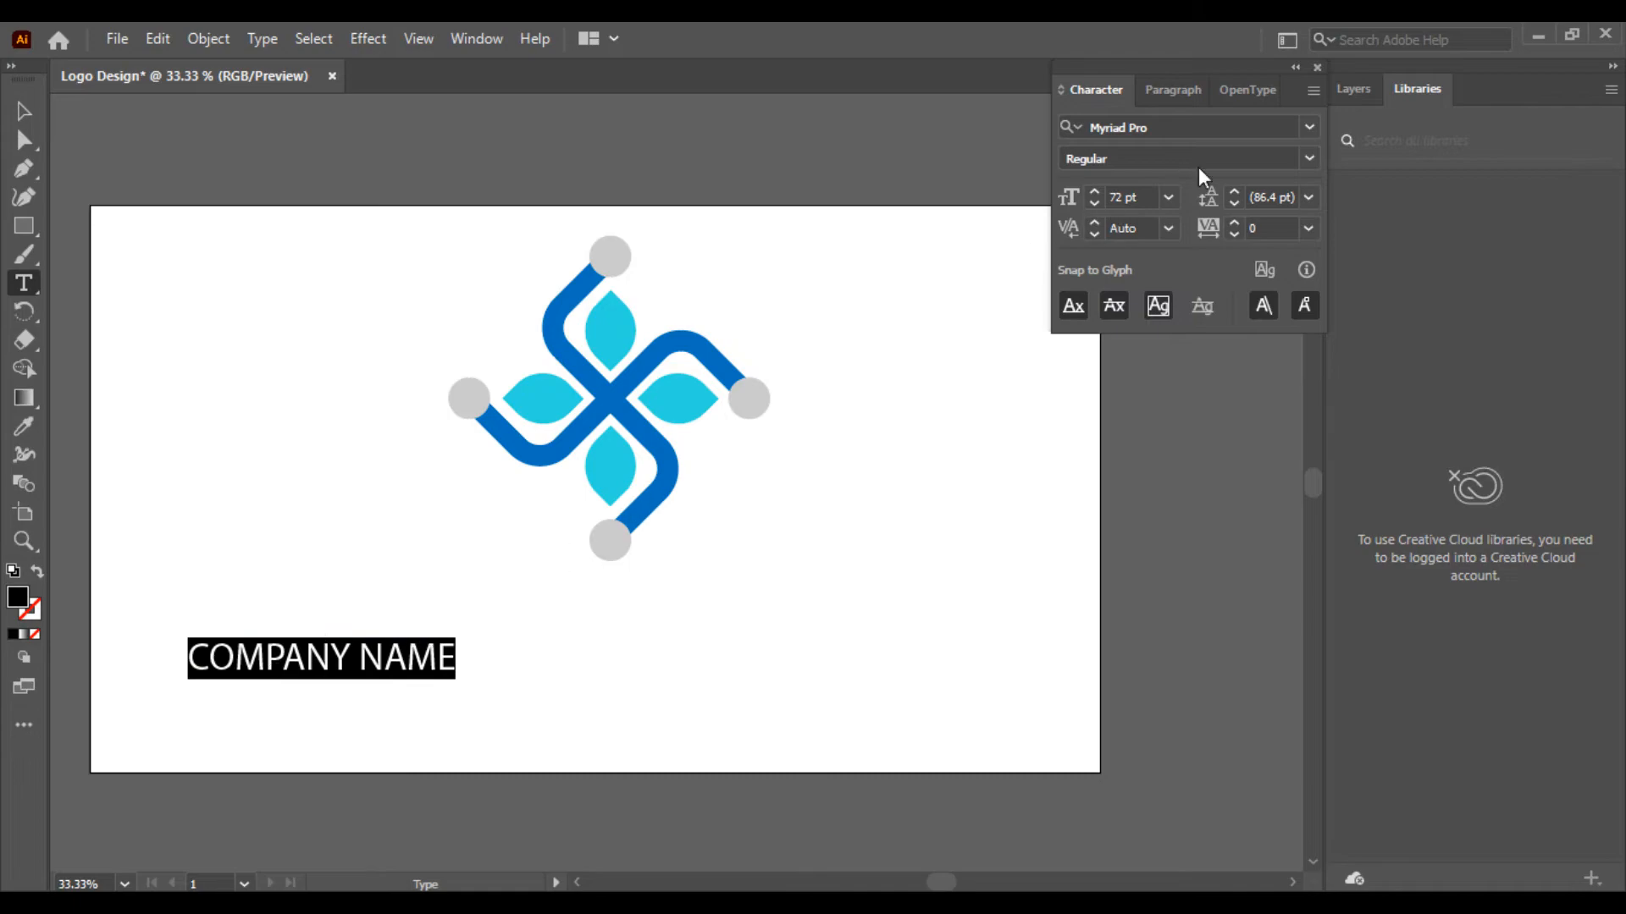
{"action": "left_click", "coordinate": [1185, 128]}
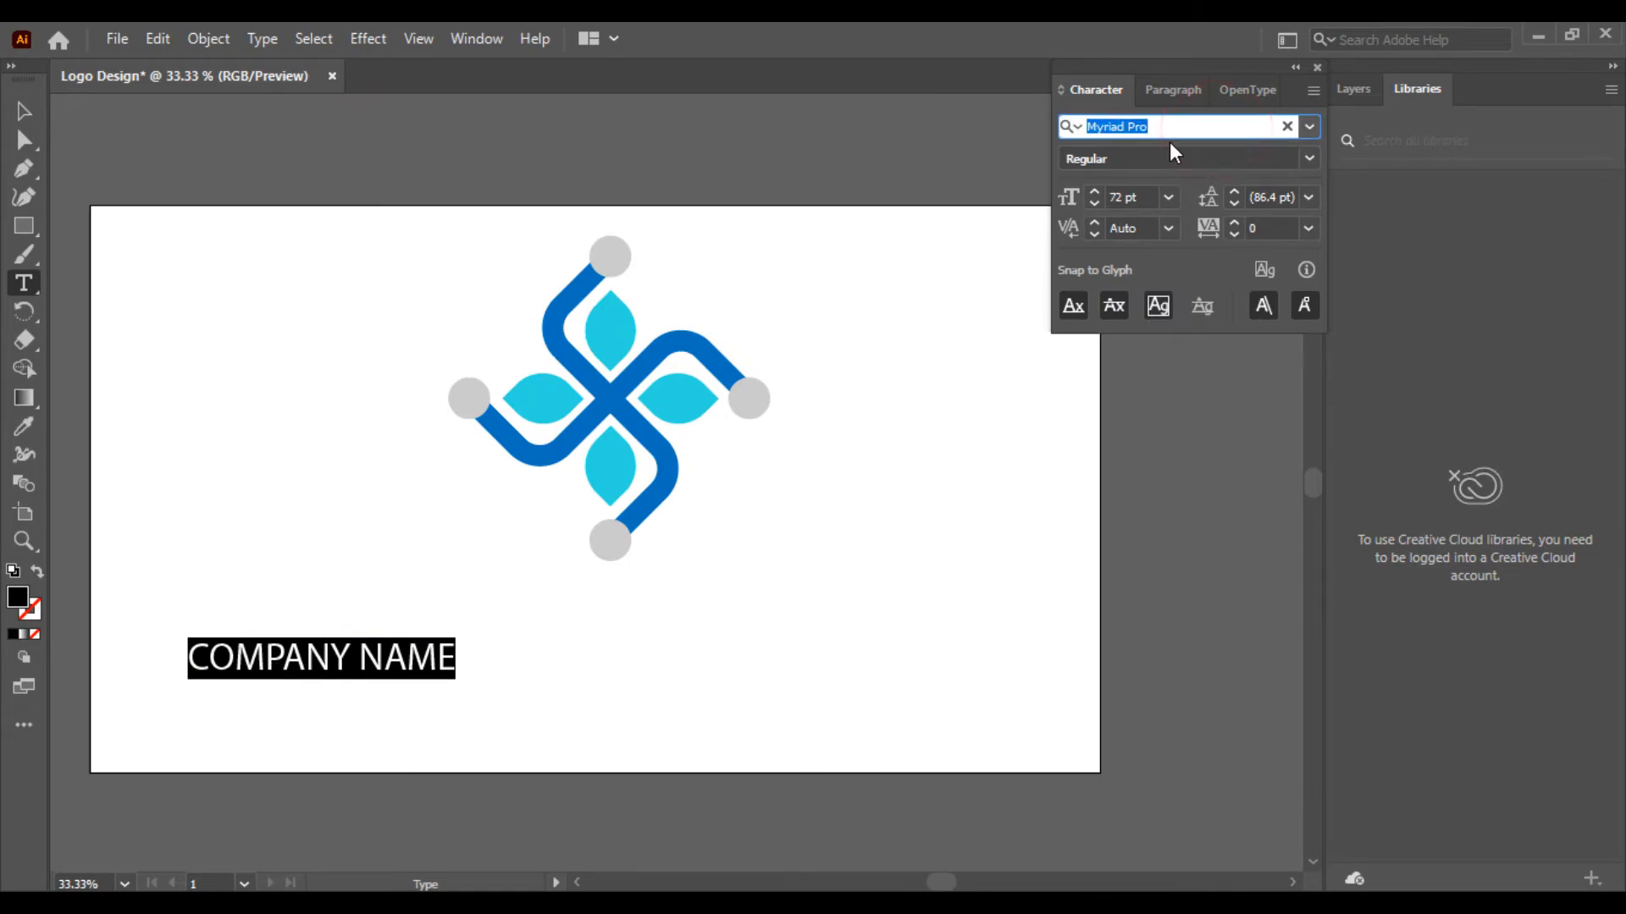
{"action": "type", "text": "GOTHAM"}
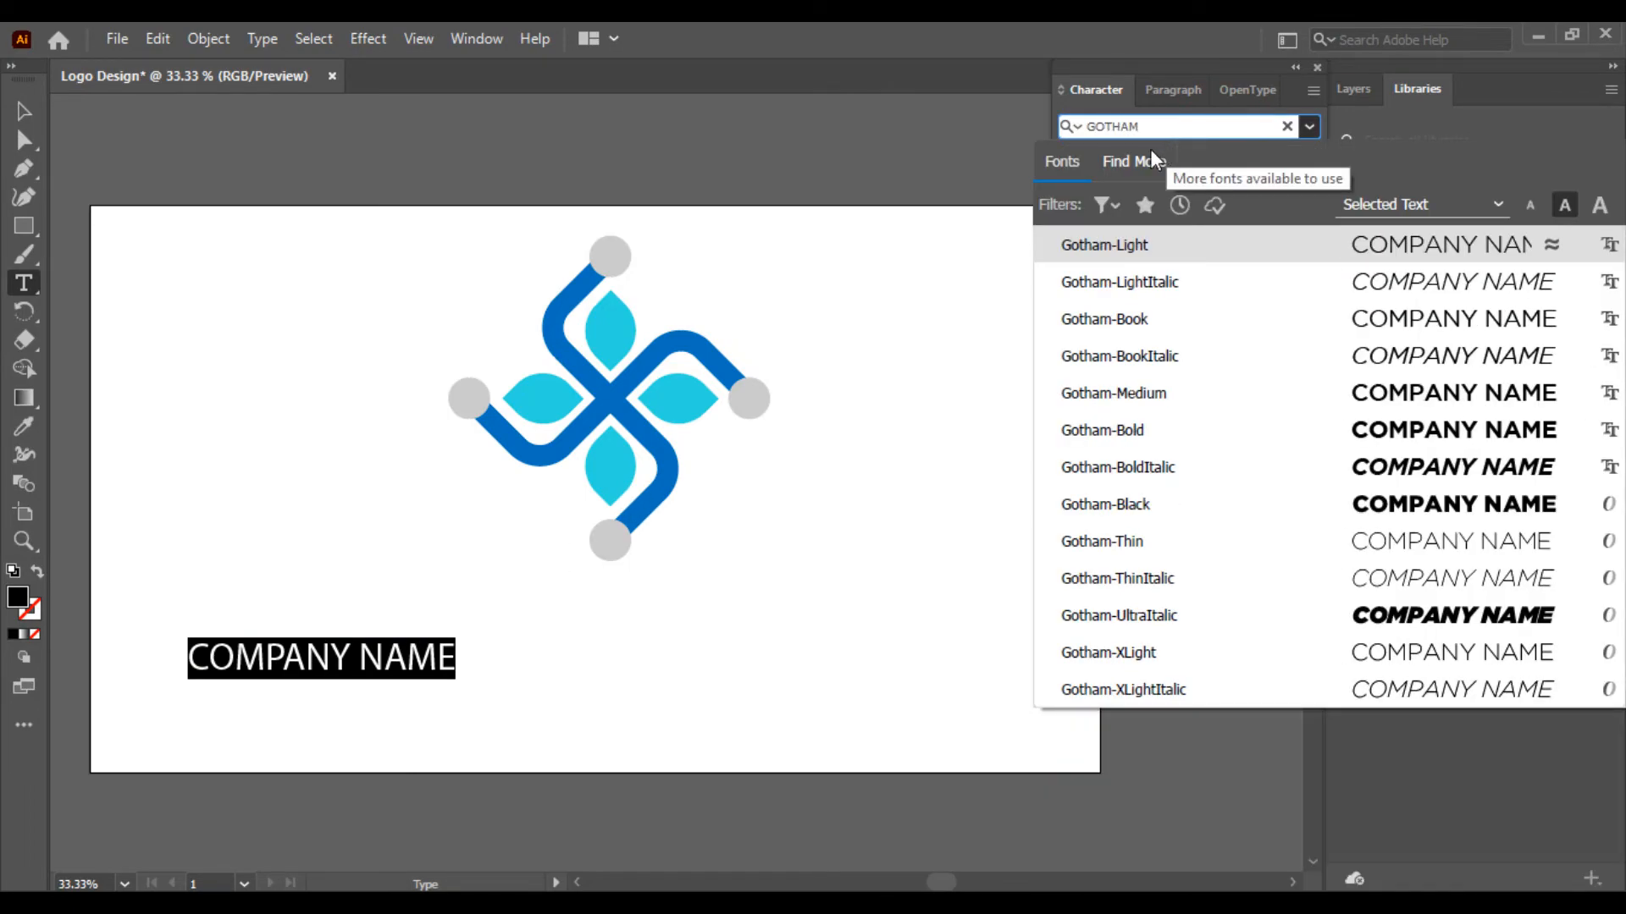
{"action": "left_click", "coordinate": [1153, 426]}
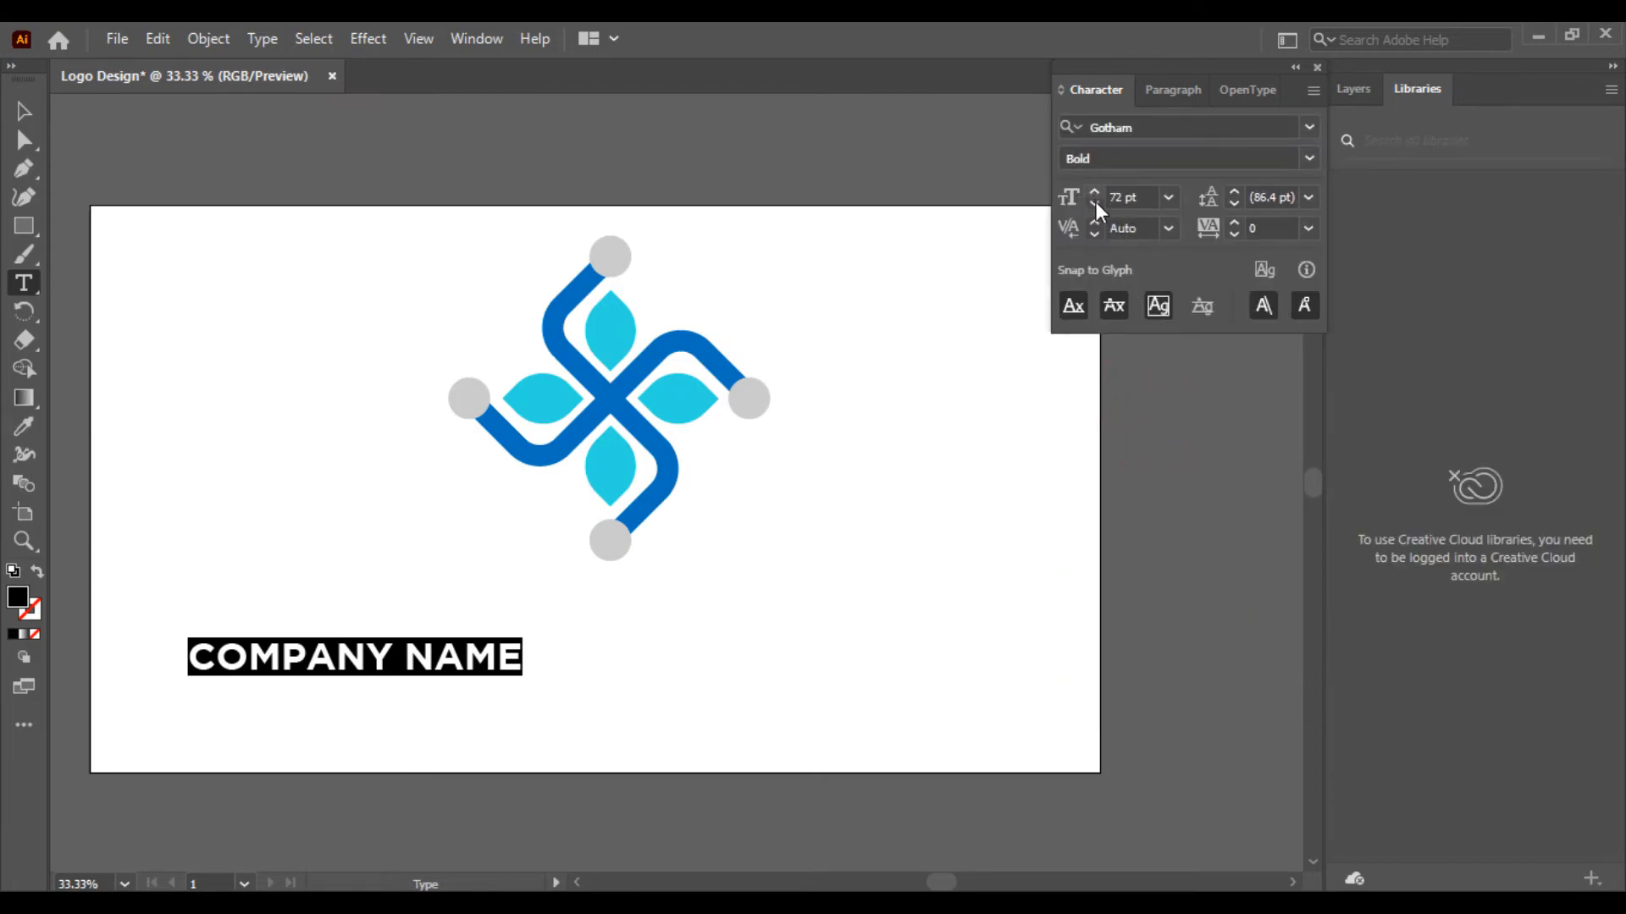
Step: Try a font size of 250 pt for the COMPANY NAME text
{"action": "left_click", "coordinate": [1170, 197]}
{"action": "left_click", "coordinate": [1169, 198]}
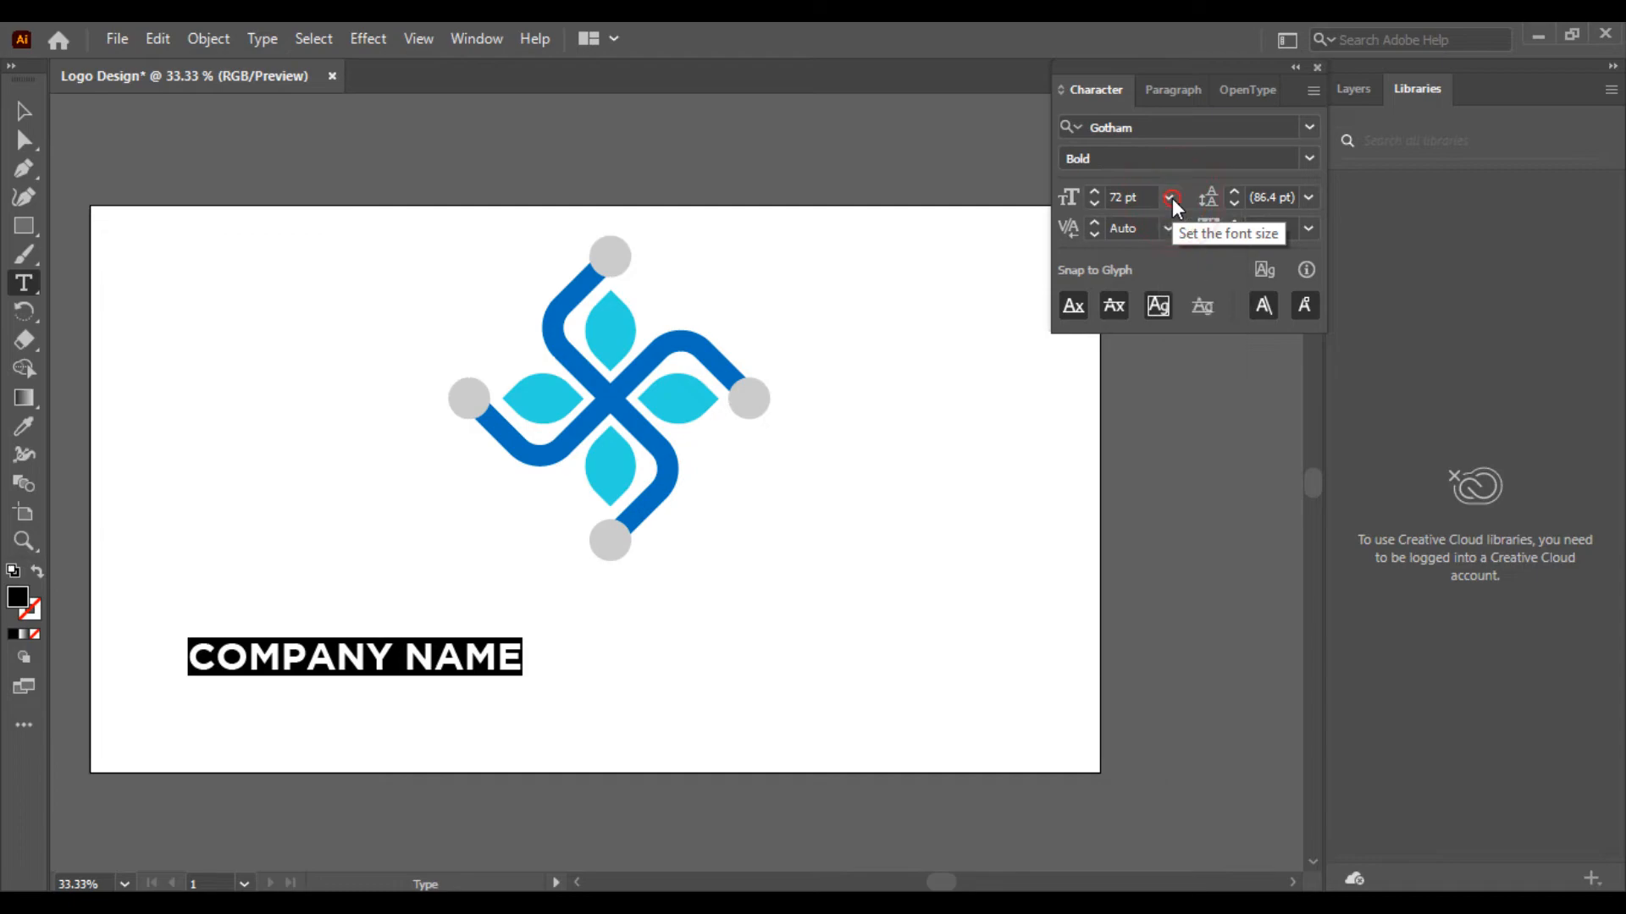
{"action": "left_click", "coordinate": [1149, 199]}
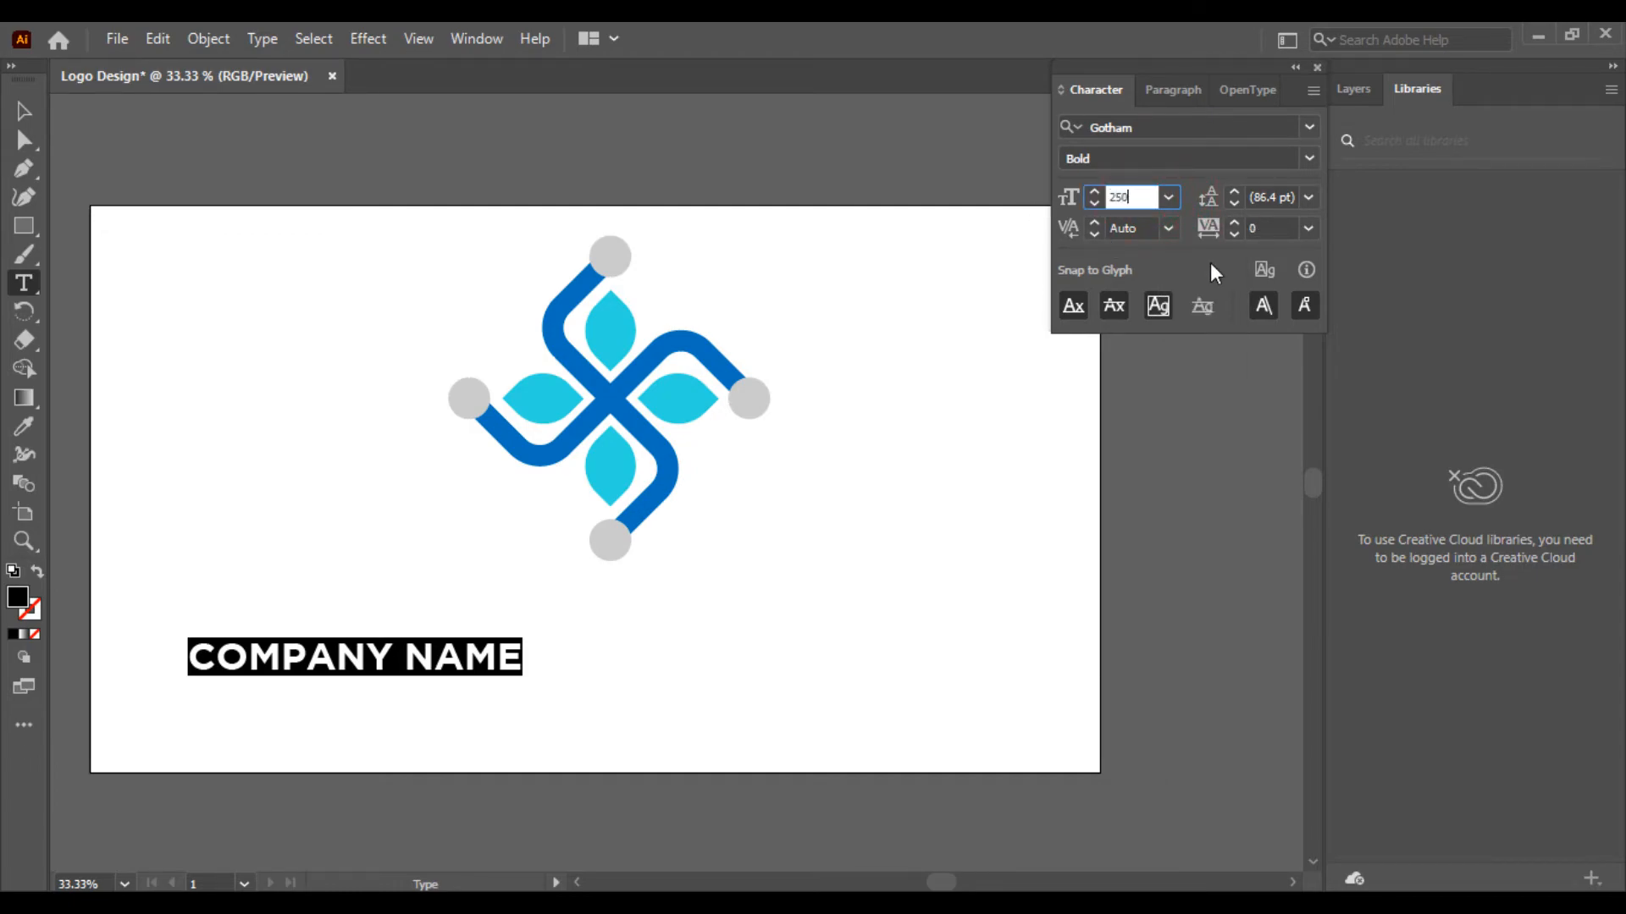
{"action": "key", "text": "Return"}
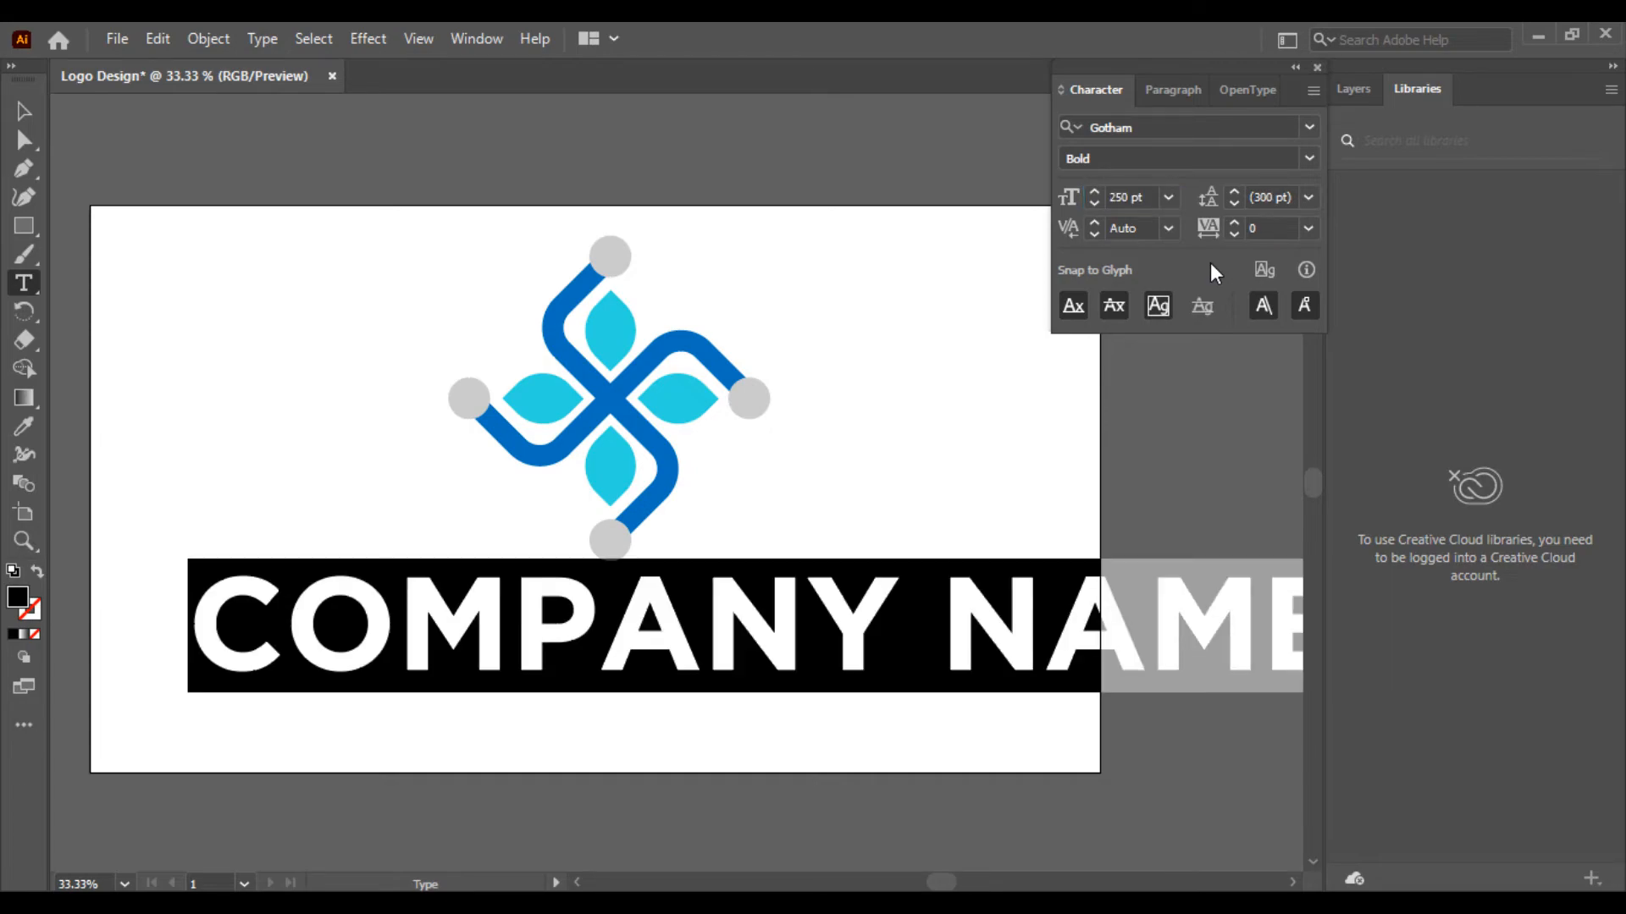
Step: Set the COMPANY NAME text to 120 pt and move it directly beneath the logo symbol
{"action": "left_click", "coordinate": [1152, 197]}
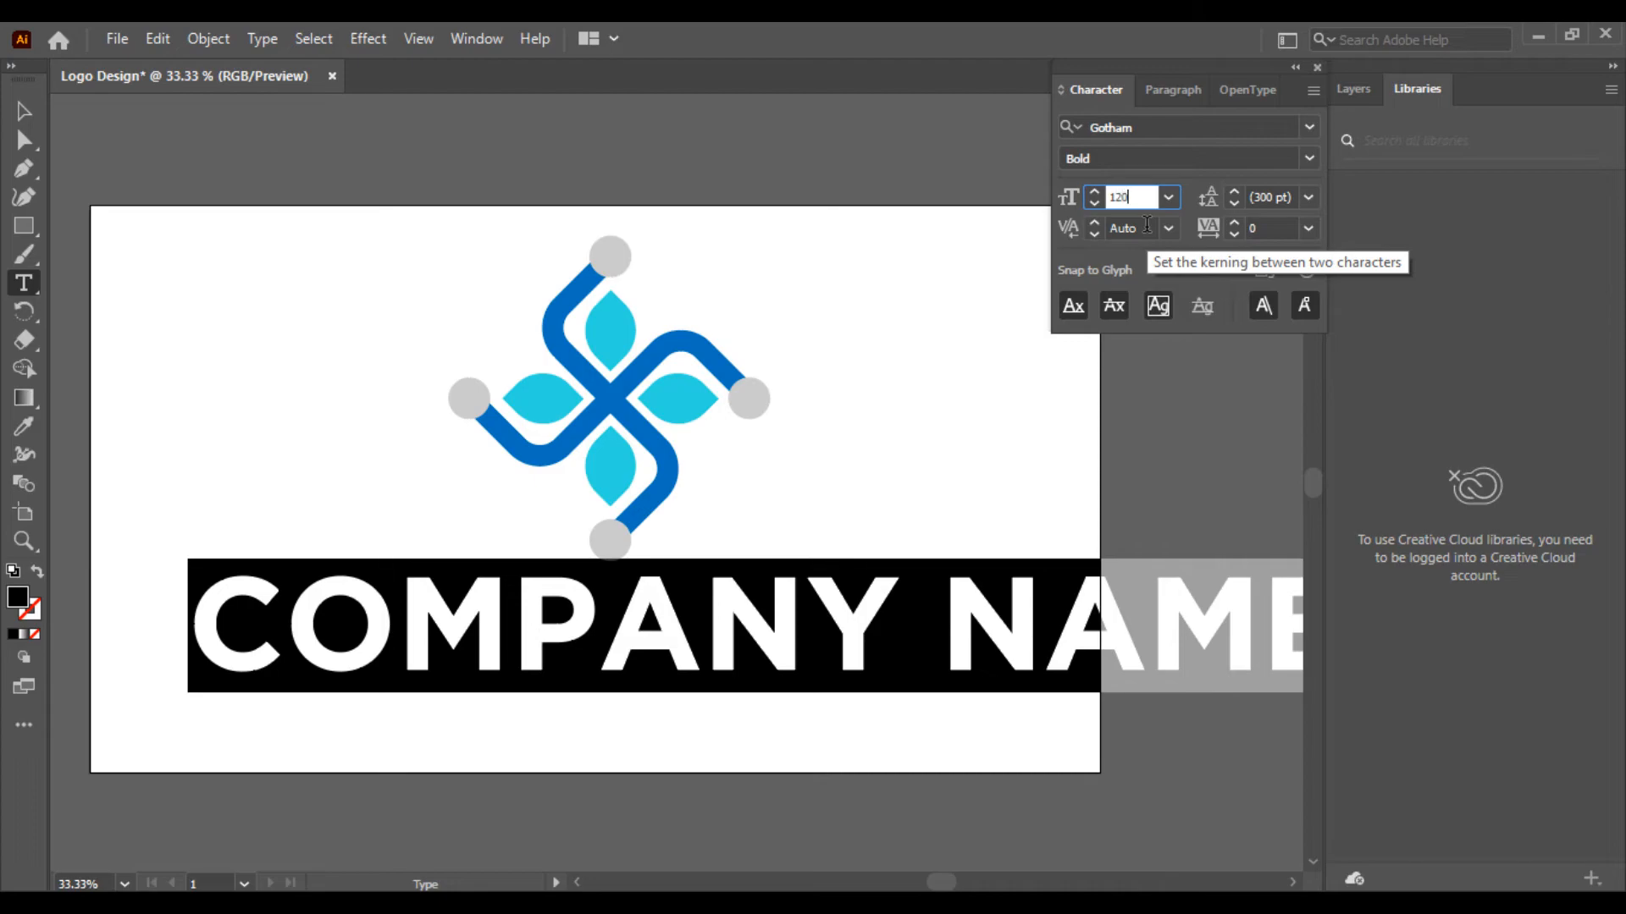
{"action": "key", "text": "Return"}
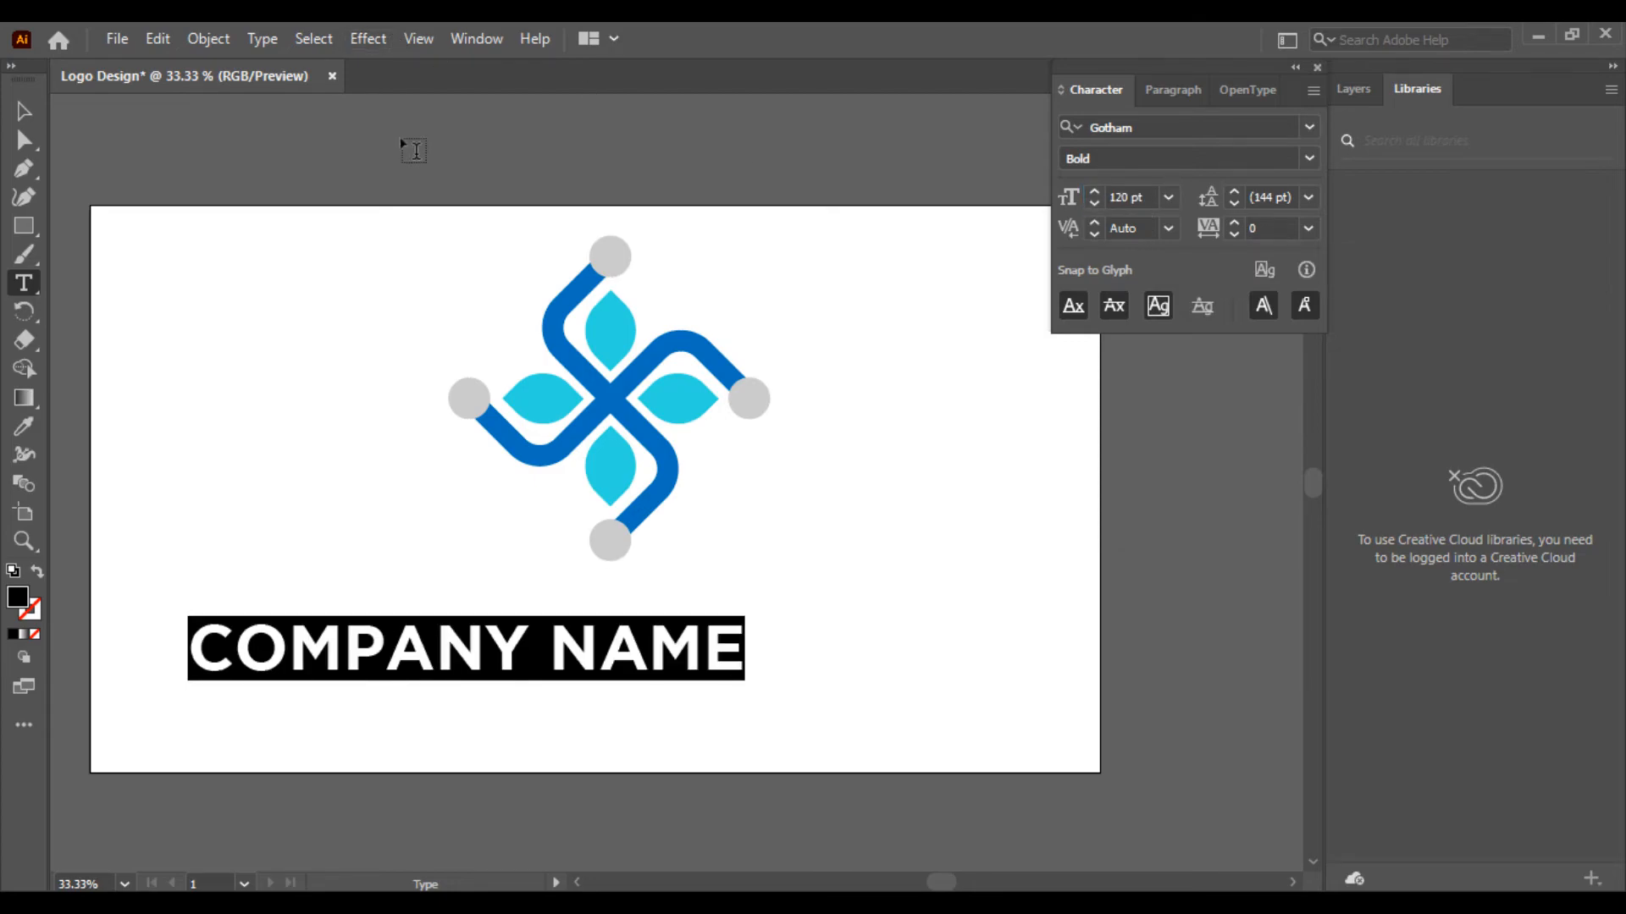
{"action": "left_click", "coordinate": [25, 111]}
{"action": "left_click_drag", "start_coordinate": [626, 653], "coordinate": [746, 618]}
{"action": "left_click", "coordinate": [886, 639]}
Step: Align the logo symbol and the COMPANY NAME text to each other by their horizontal centres
{"action": "left_click_drag", "start_coordinate": [786, 676], "coordinate": [436, 303]}
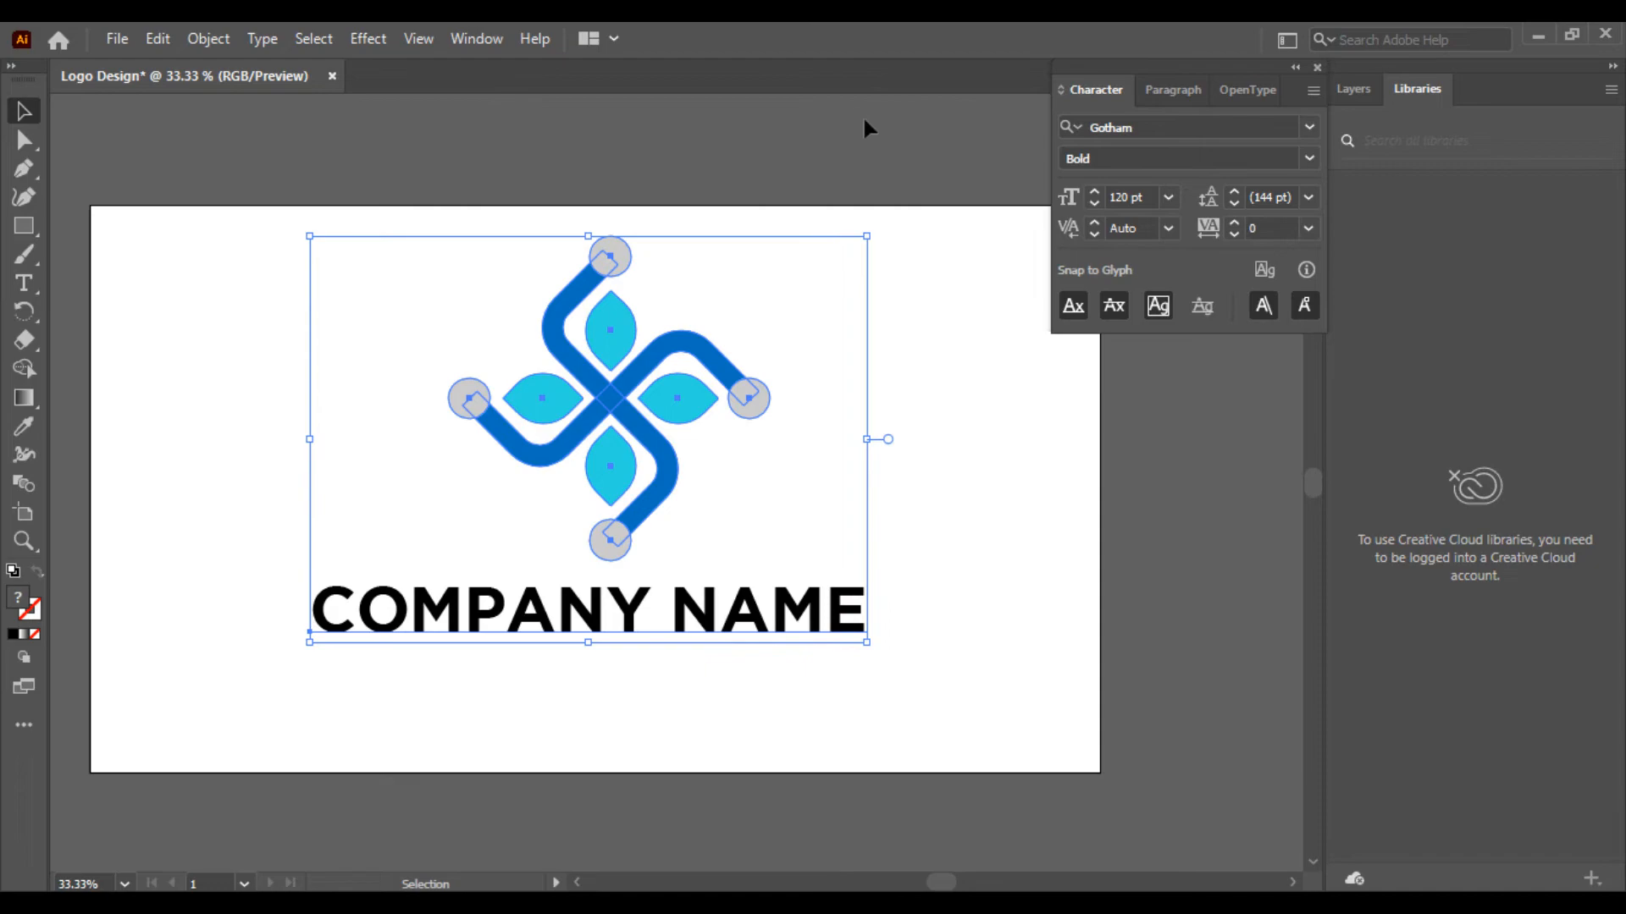
{"action": "left_click", "coordinate": [476, 38]}
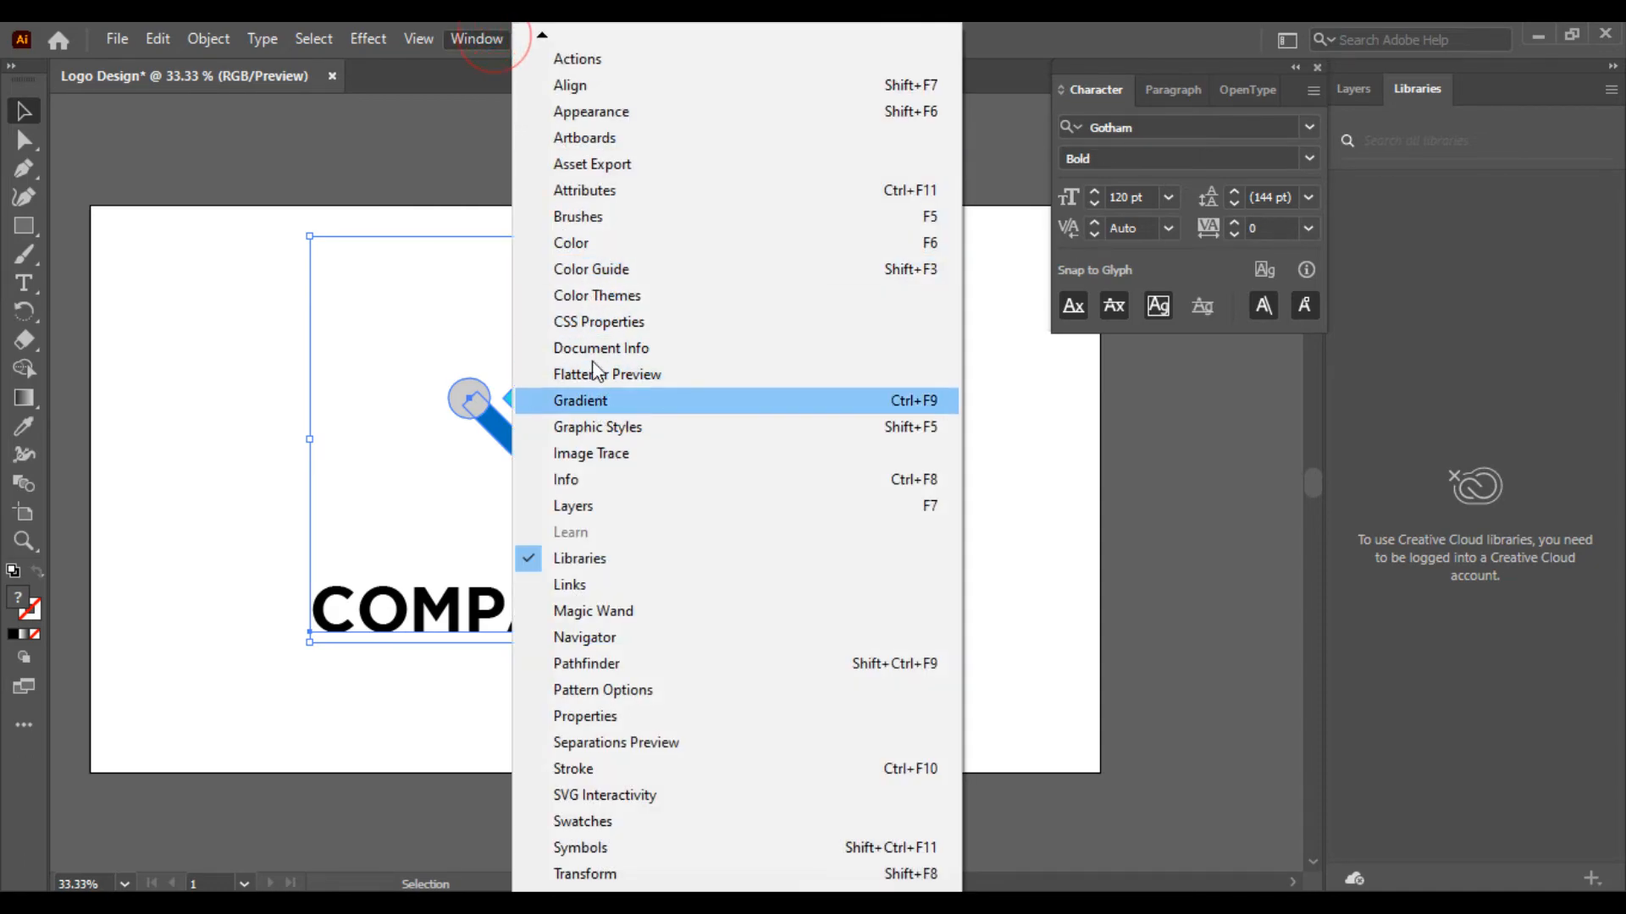
{"action": "left_click", "coordinate": [585, 85]}
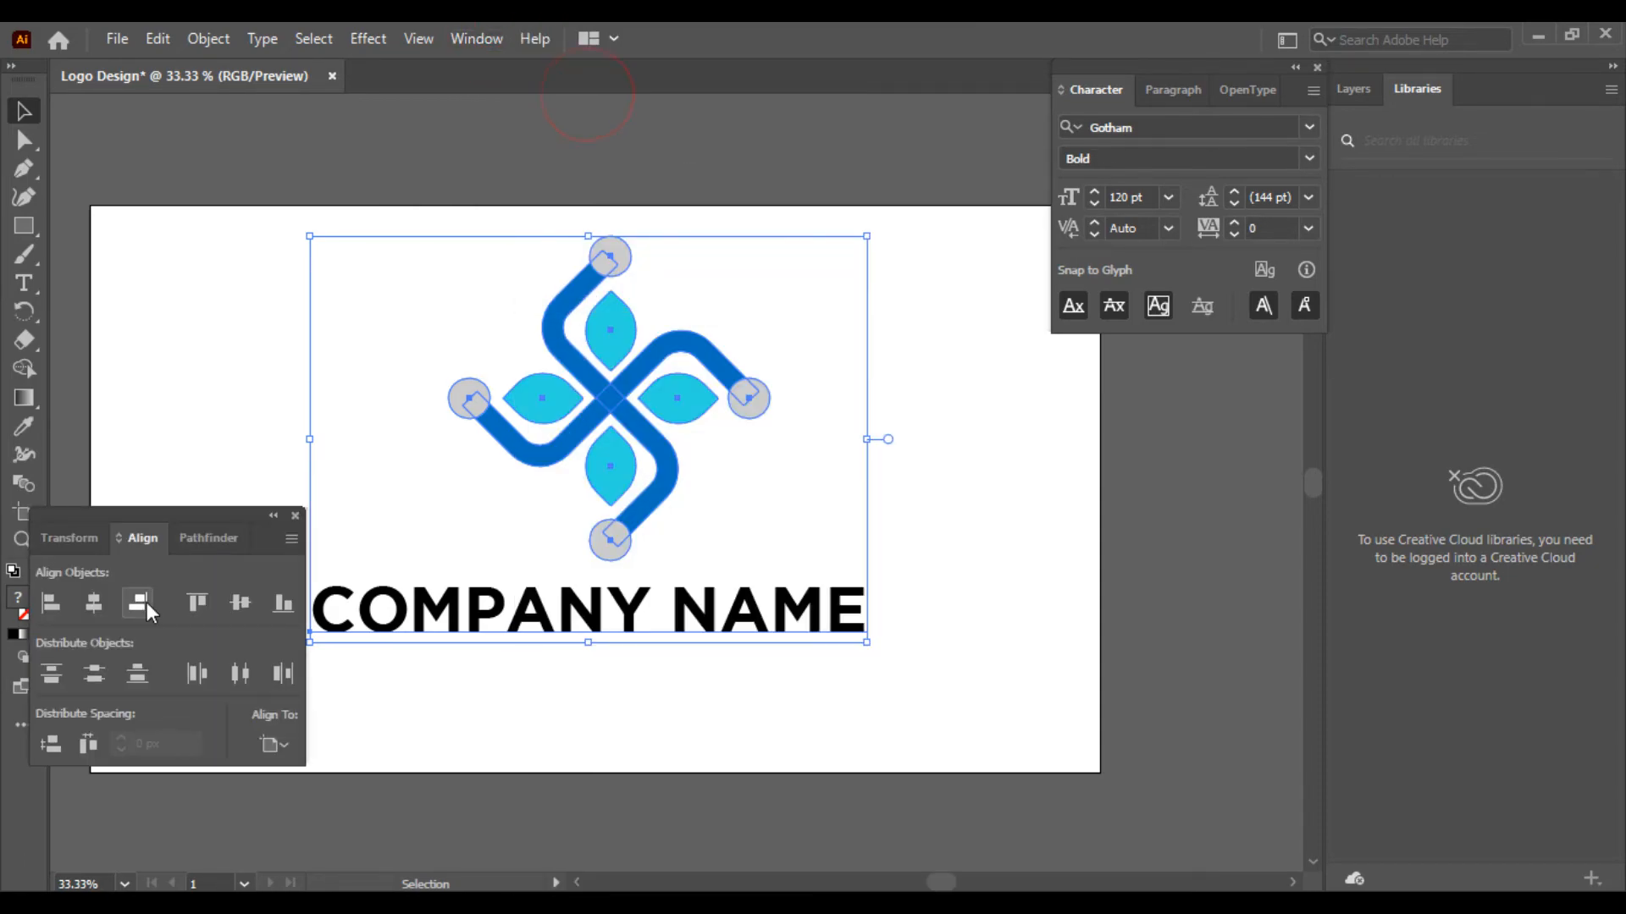
{"action": "left_click", "coordinate": [94, 603]}
{"action": "left_click", "coordinate": [597, 714]}
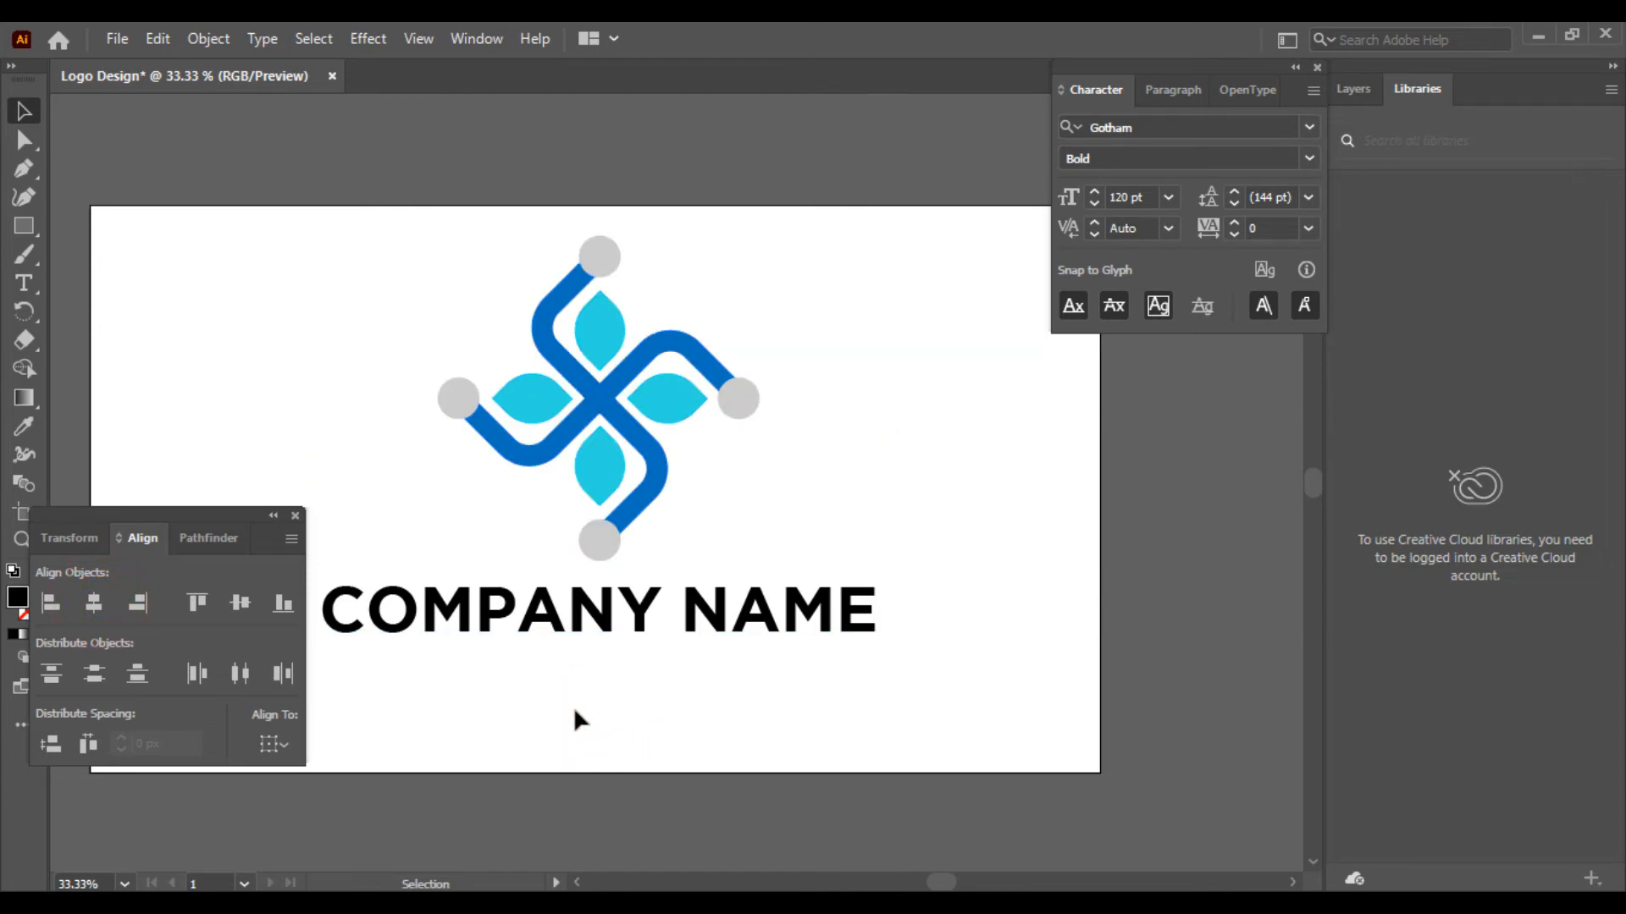
Step: Recolour the COMPANY NAME text with the turquoise sampled from one of the logo's leaf shapes
{"action": "left_click", "coordinate": [508, 610]}
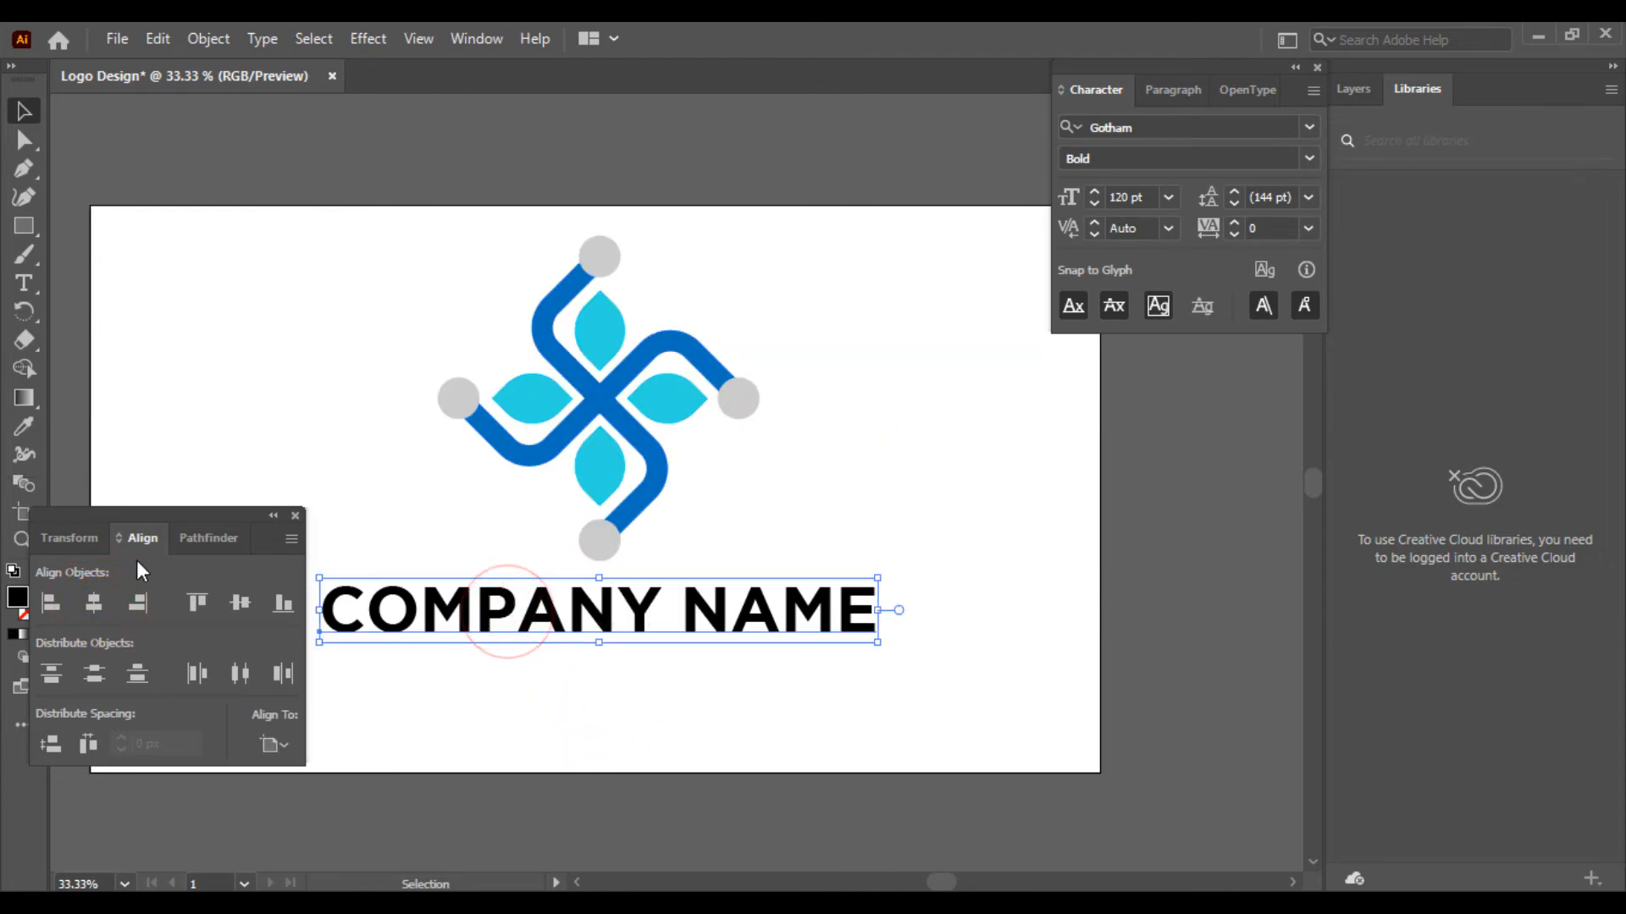
{"action": "double_click", "coordinate": [16, 599]}
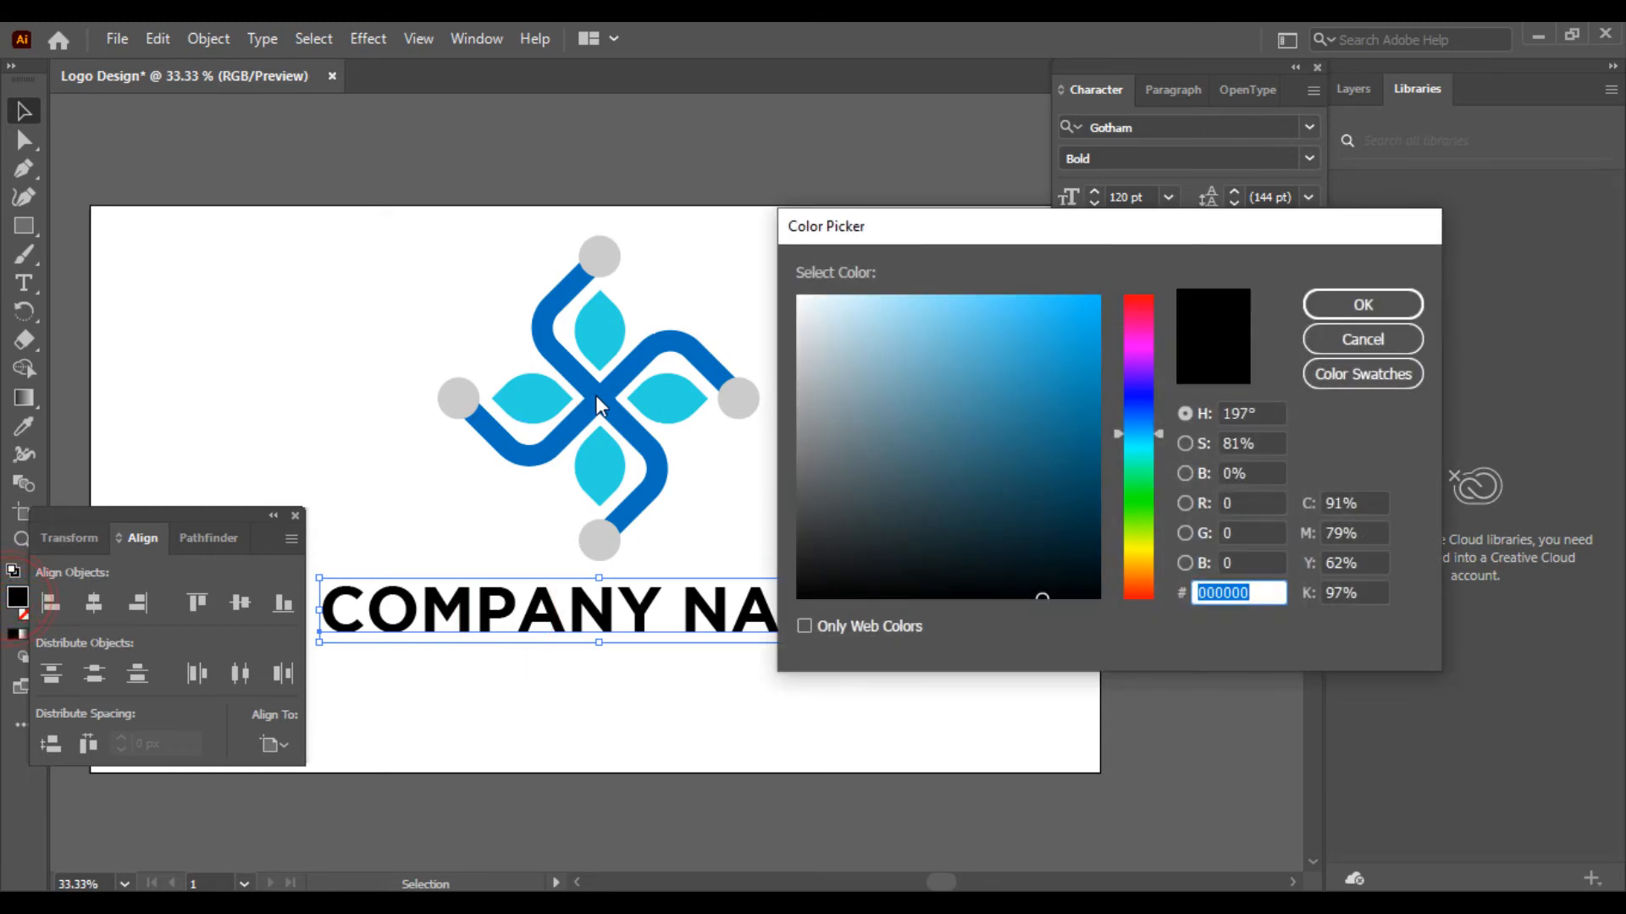
{"action": "left_click", "coordinate": [1396, 334]}
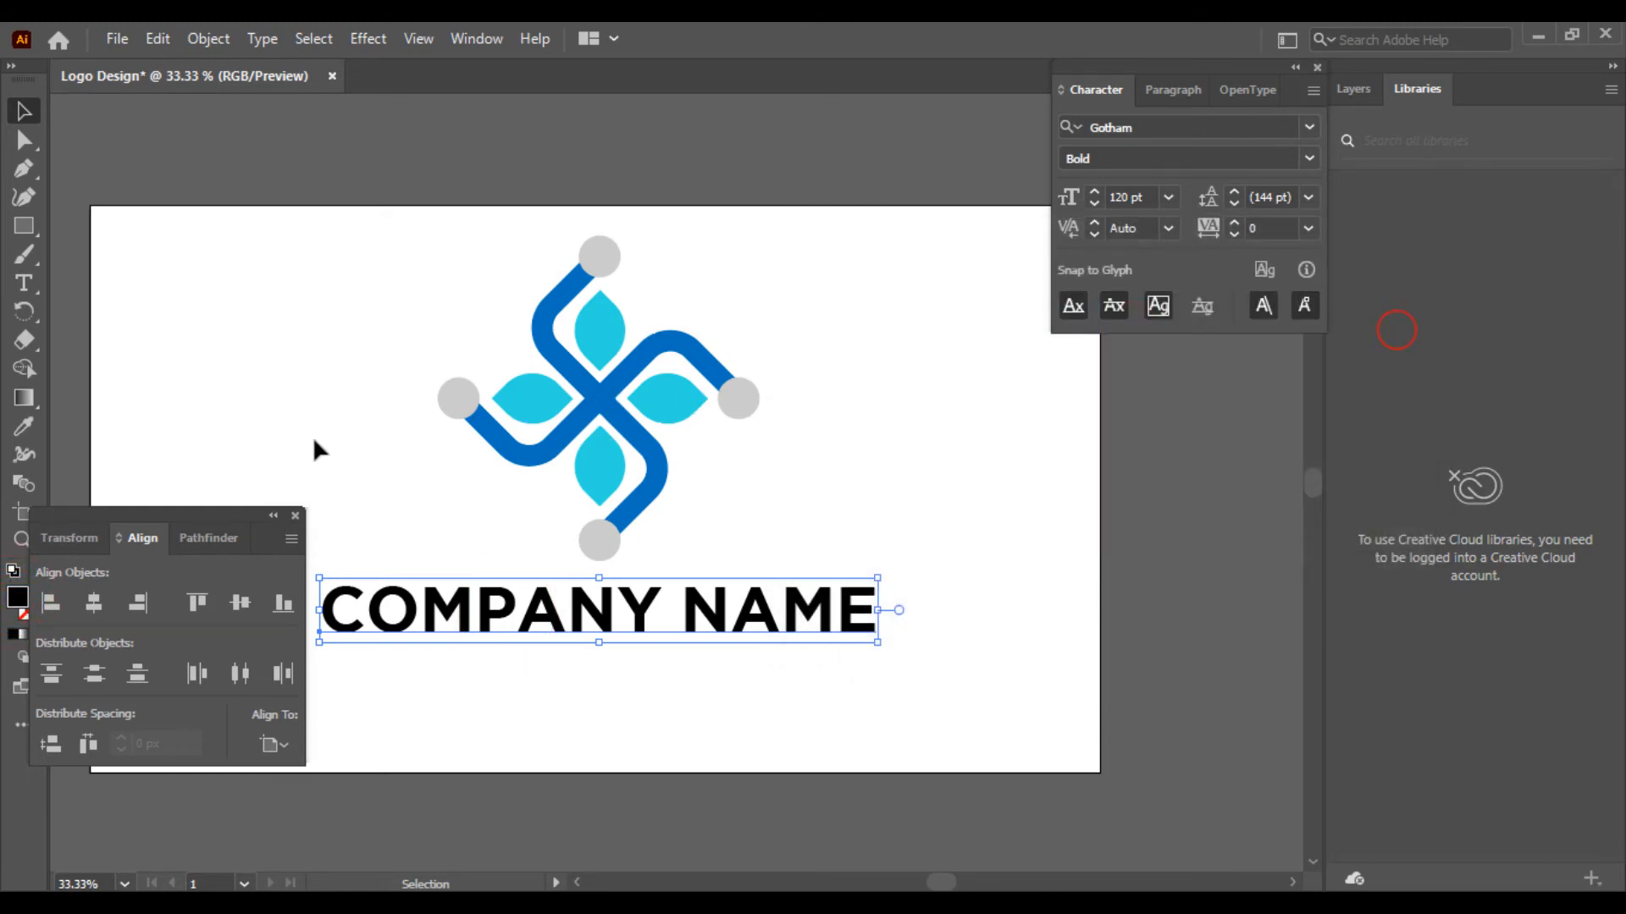
{"action": "left_click", "coordinate": [25, 427]}
{"action": "left_click", "coordinate": [541, 396]}
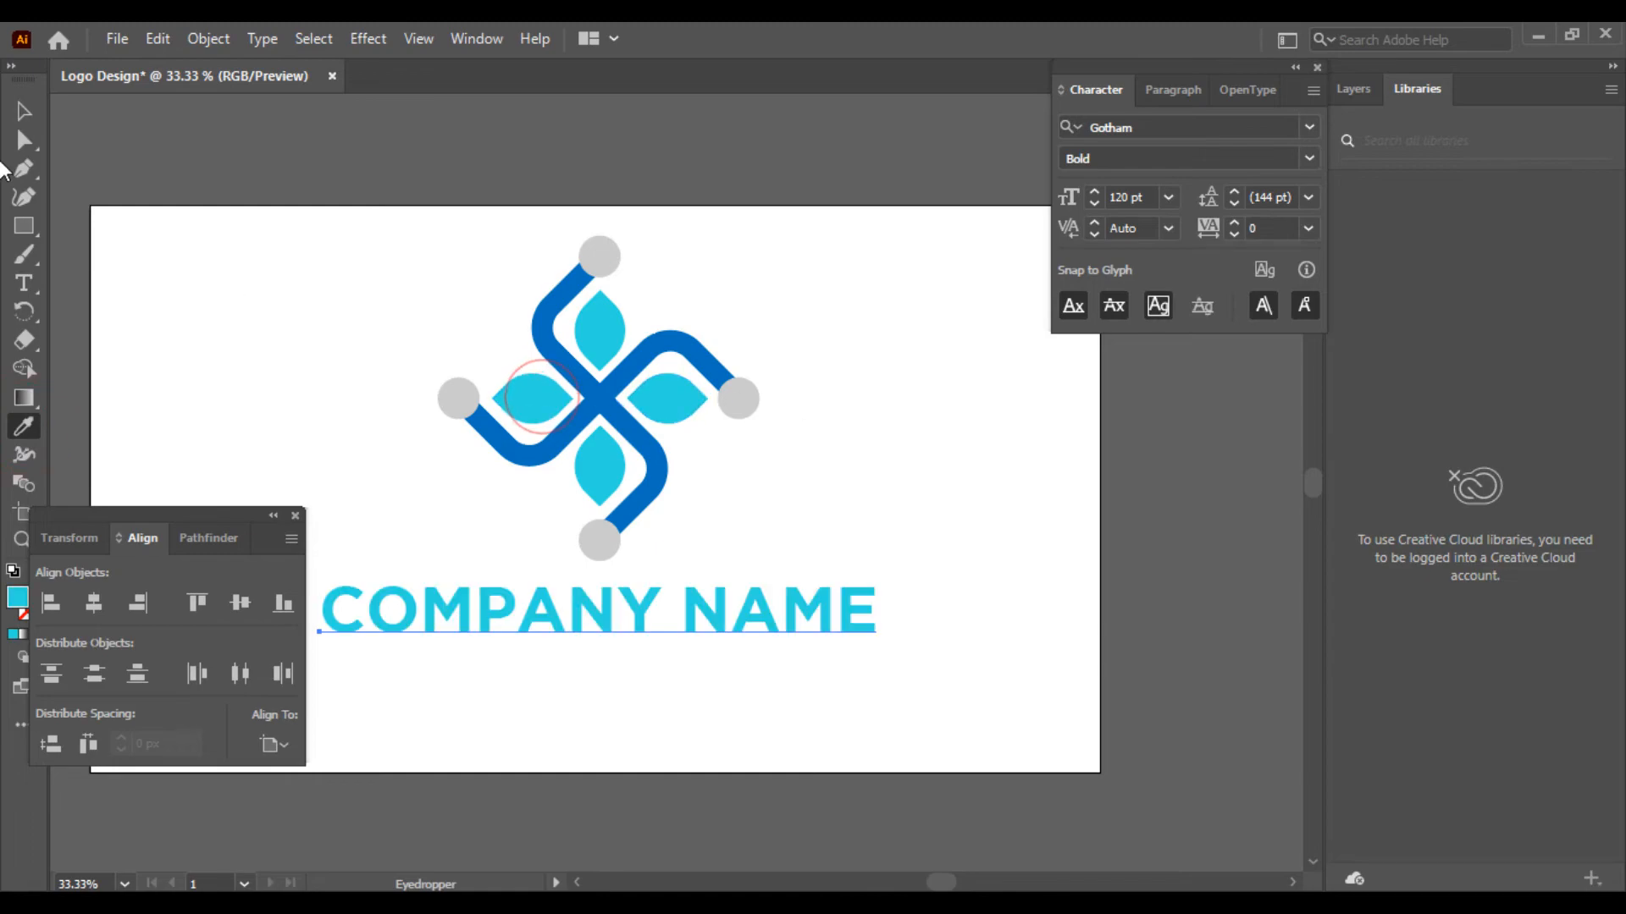
{"action": "left_click", "coordinate": [23, 111]}
{"action": "left_click", "coordinate": [288, 245]}
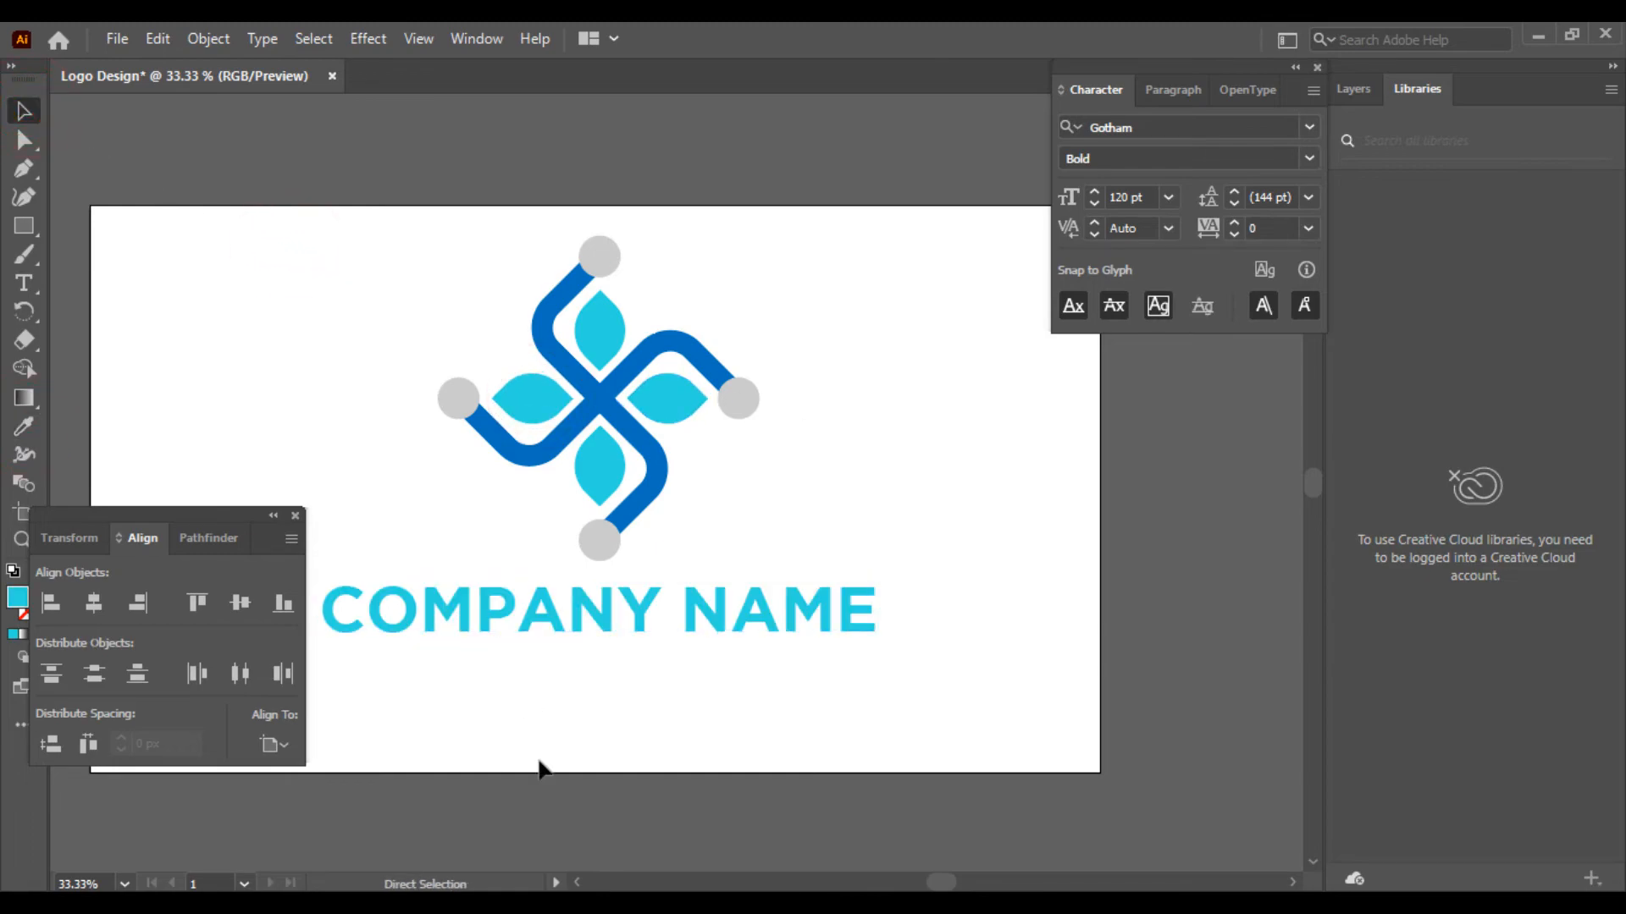
Step: Add a new text line reading SLOGAN HERE beneath the COMPANY NAME text
{"action": "key", "text": "ctrl+plus"}
{"action": "left_click_drag", "start_coordinate": [540, 761], "coordinate": [698, 674]}
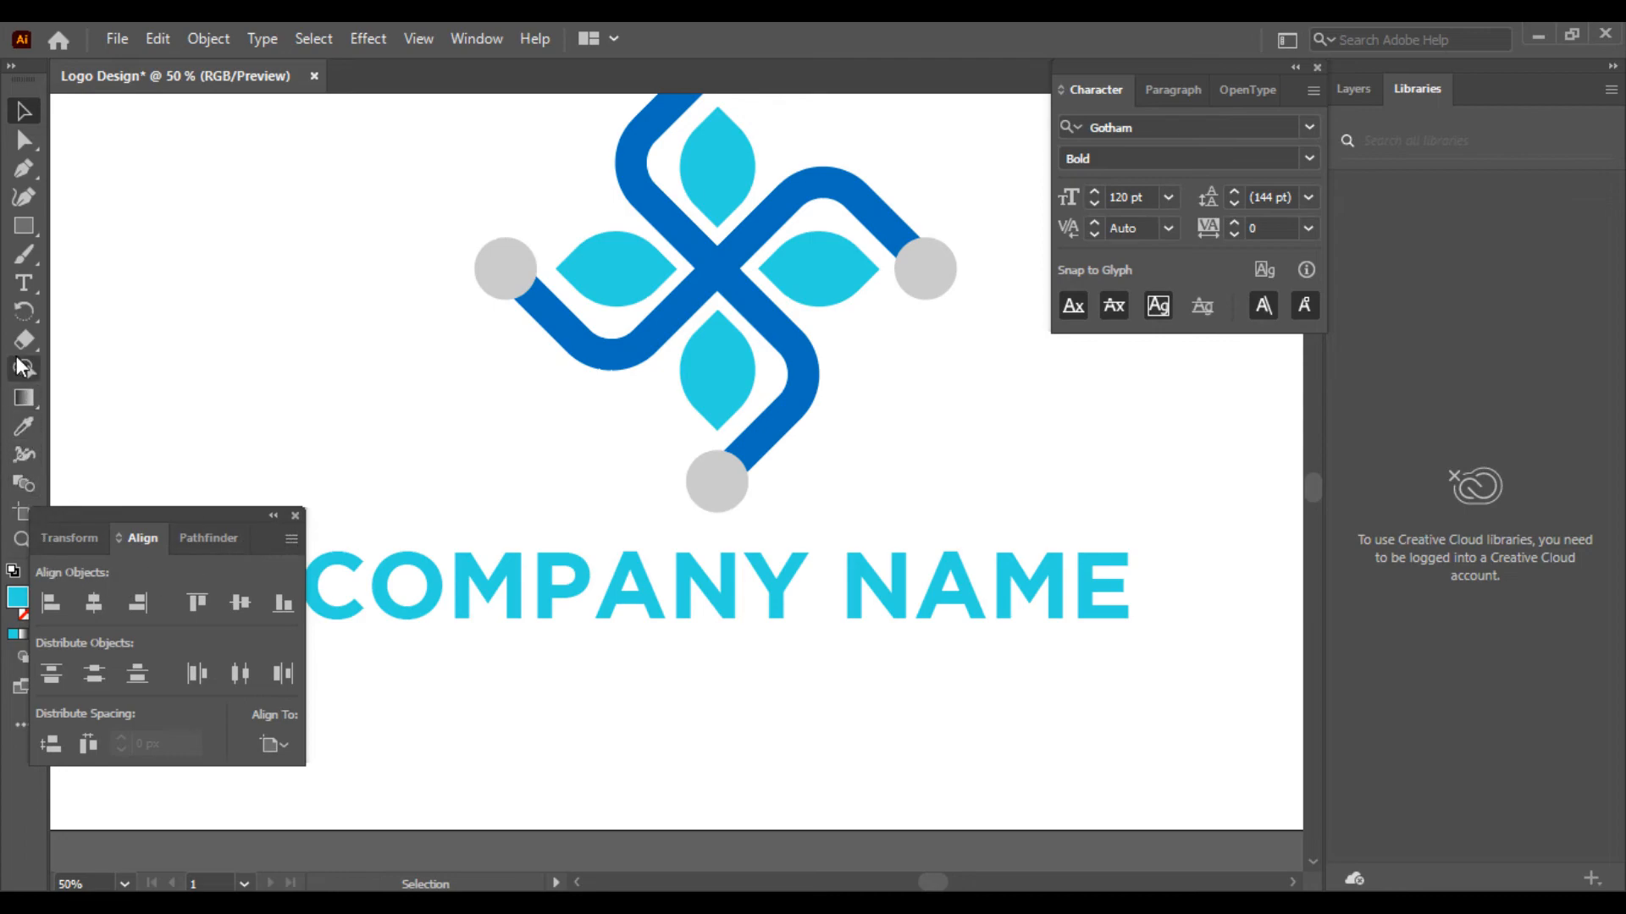
{"action": "left_click", "coordinate": [14, 286]}
{"action": "left_click", "coordinate": [440, 724]}
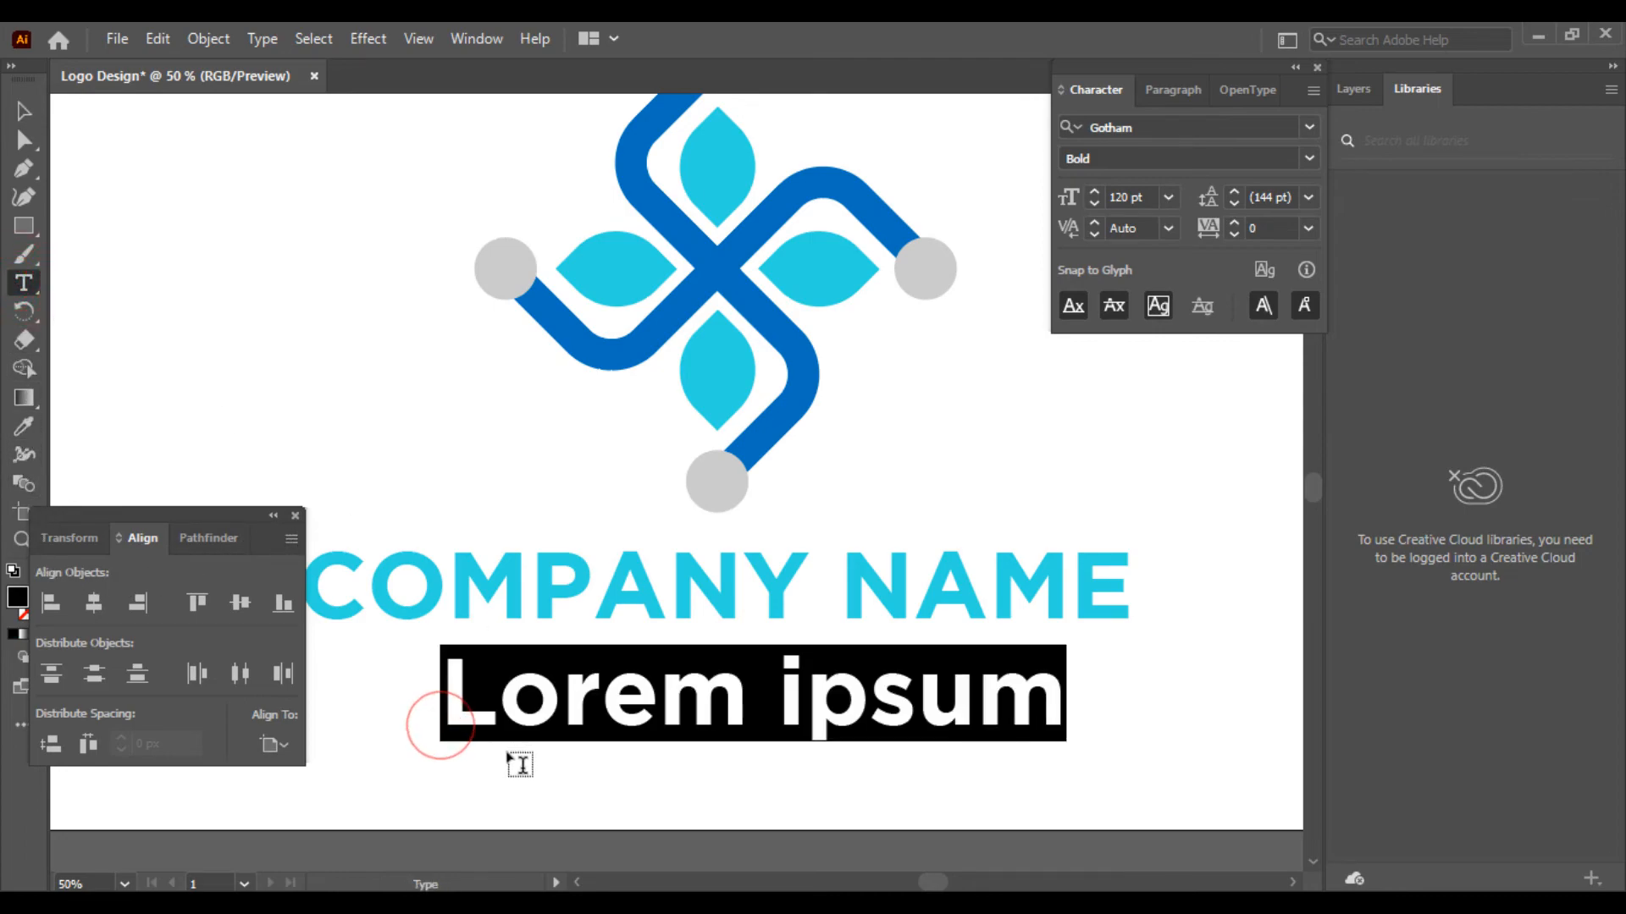
{"action": "type", "text": "SLOGAN G"}
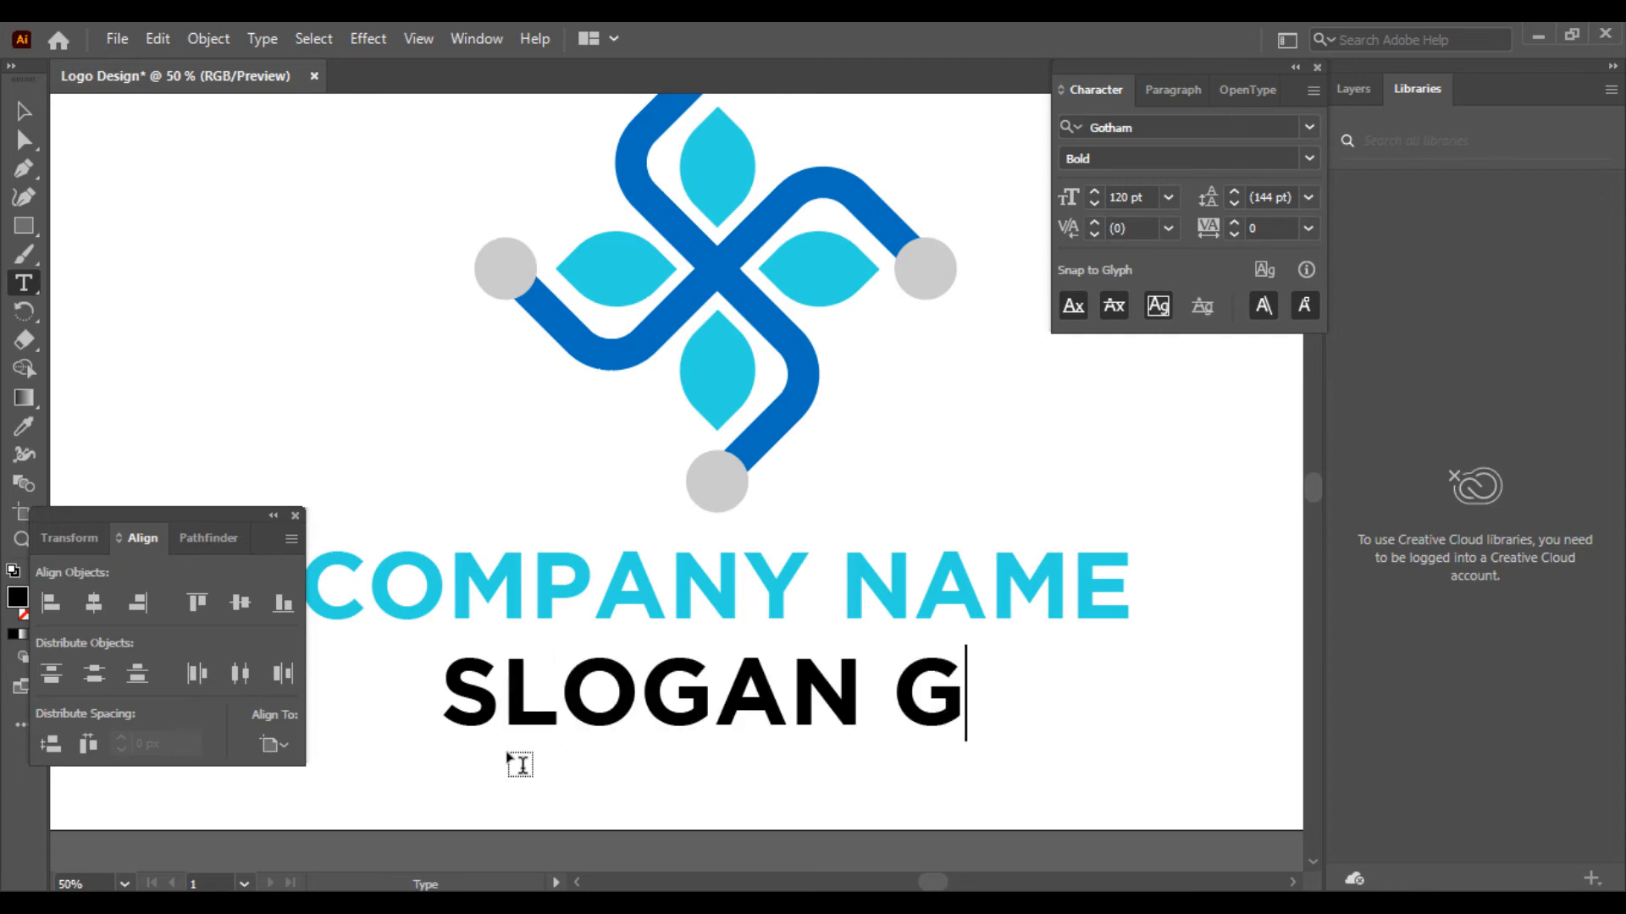
{"action": "key", "text": "BackSpace"}
{"action": "type", "text": "HERE"}
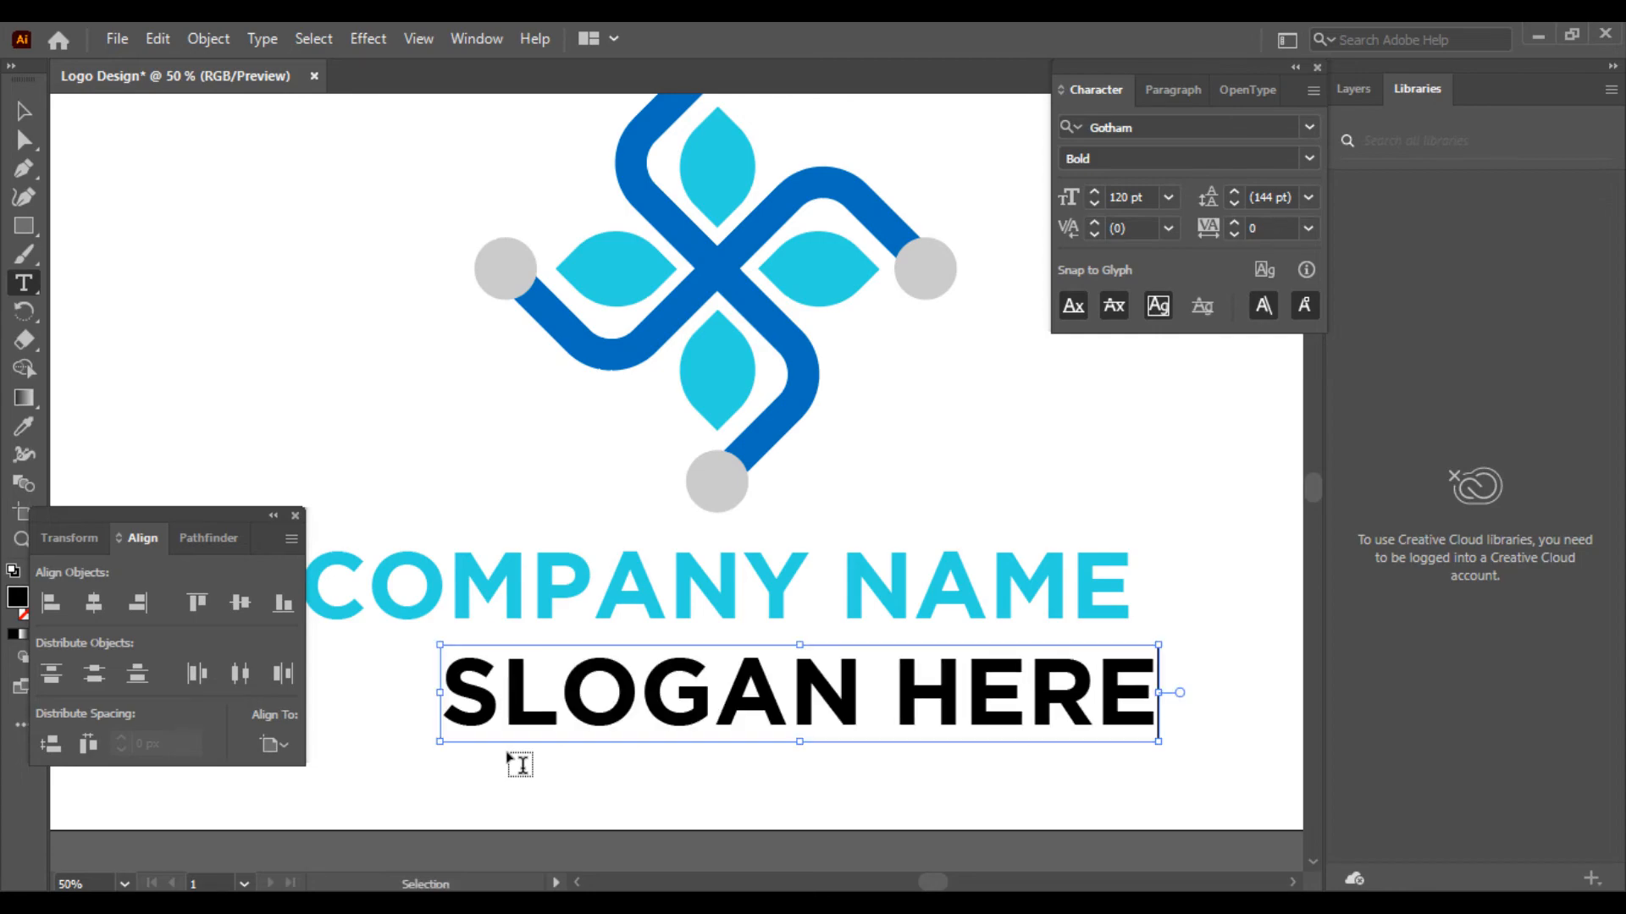
Step: Change the font style of the whole SLOGAN HERE text to Gotham Medium
{"action": "key", "text": "ctrl+a"}
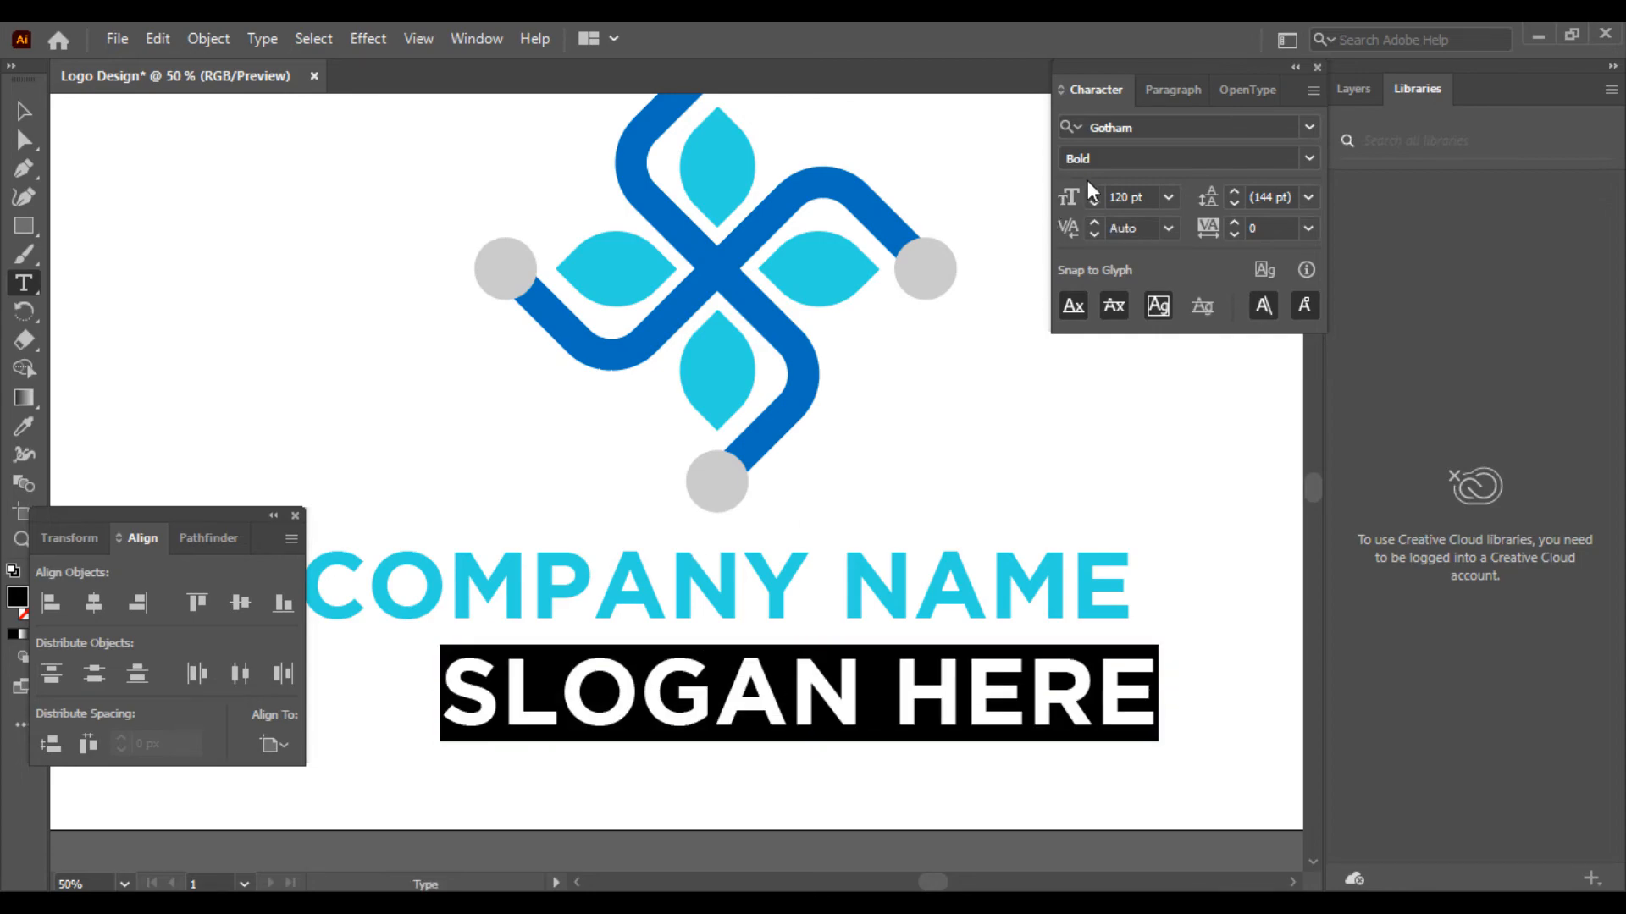
{"action": "left_click", "coordinate": [1307, 162]}
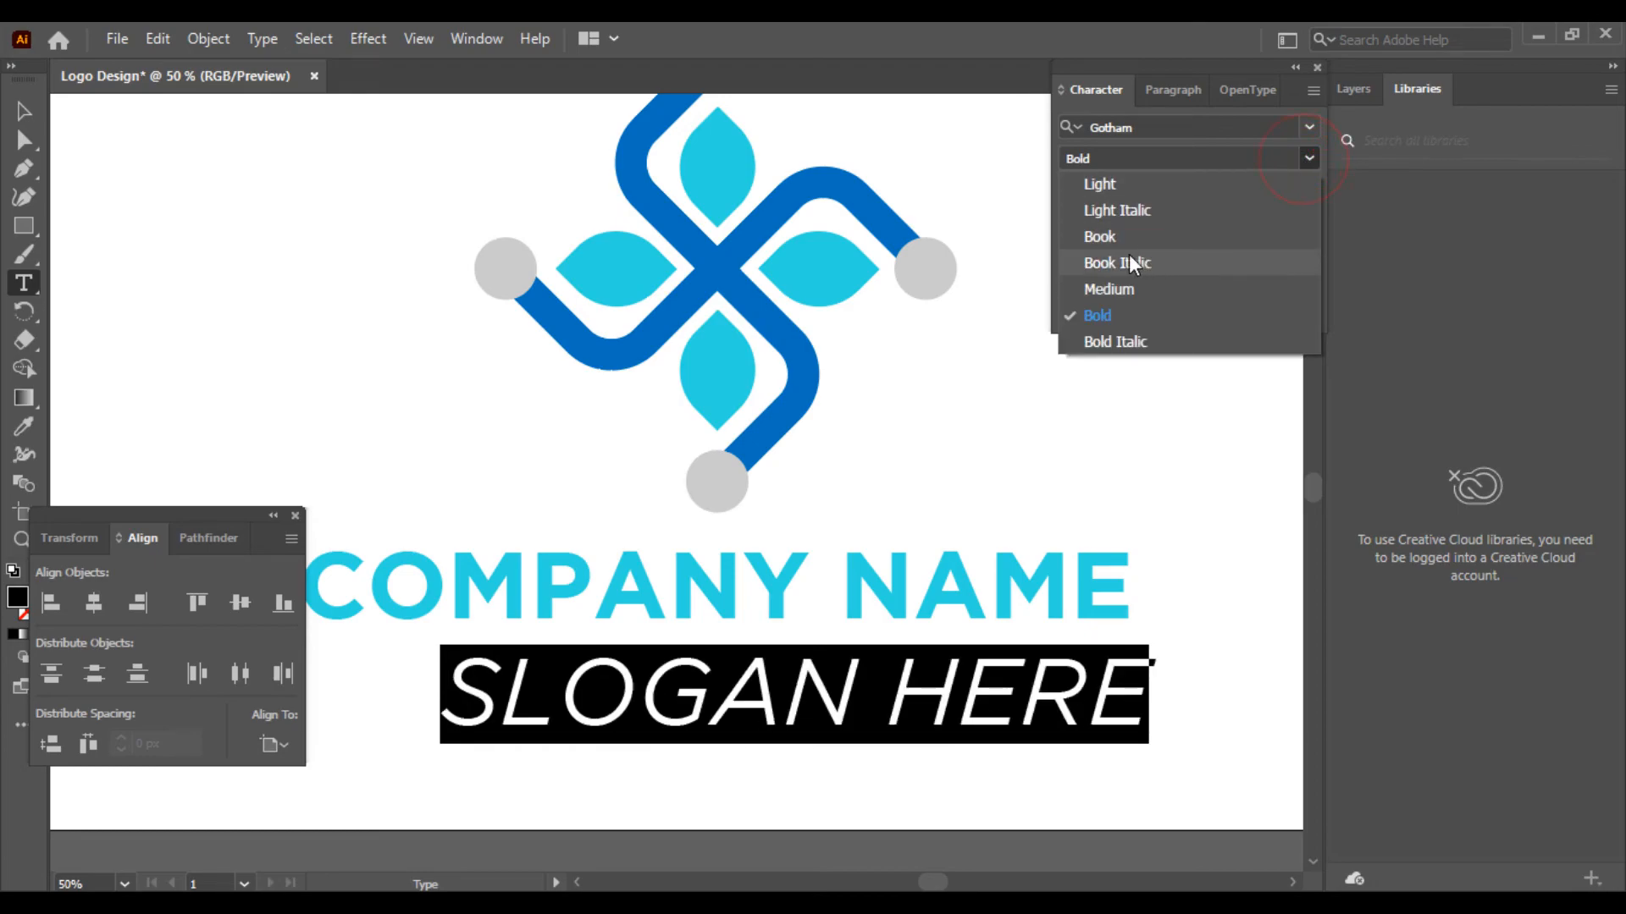
{"action": "left_click", "coordinate": [1114, 290]}
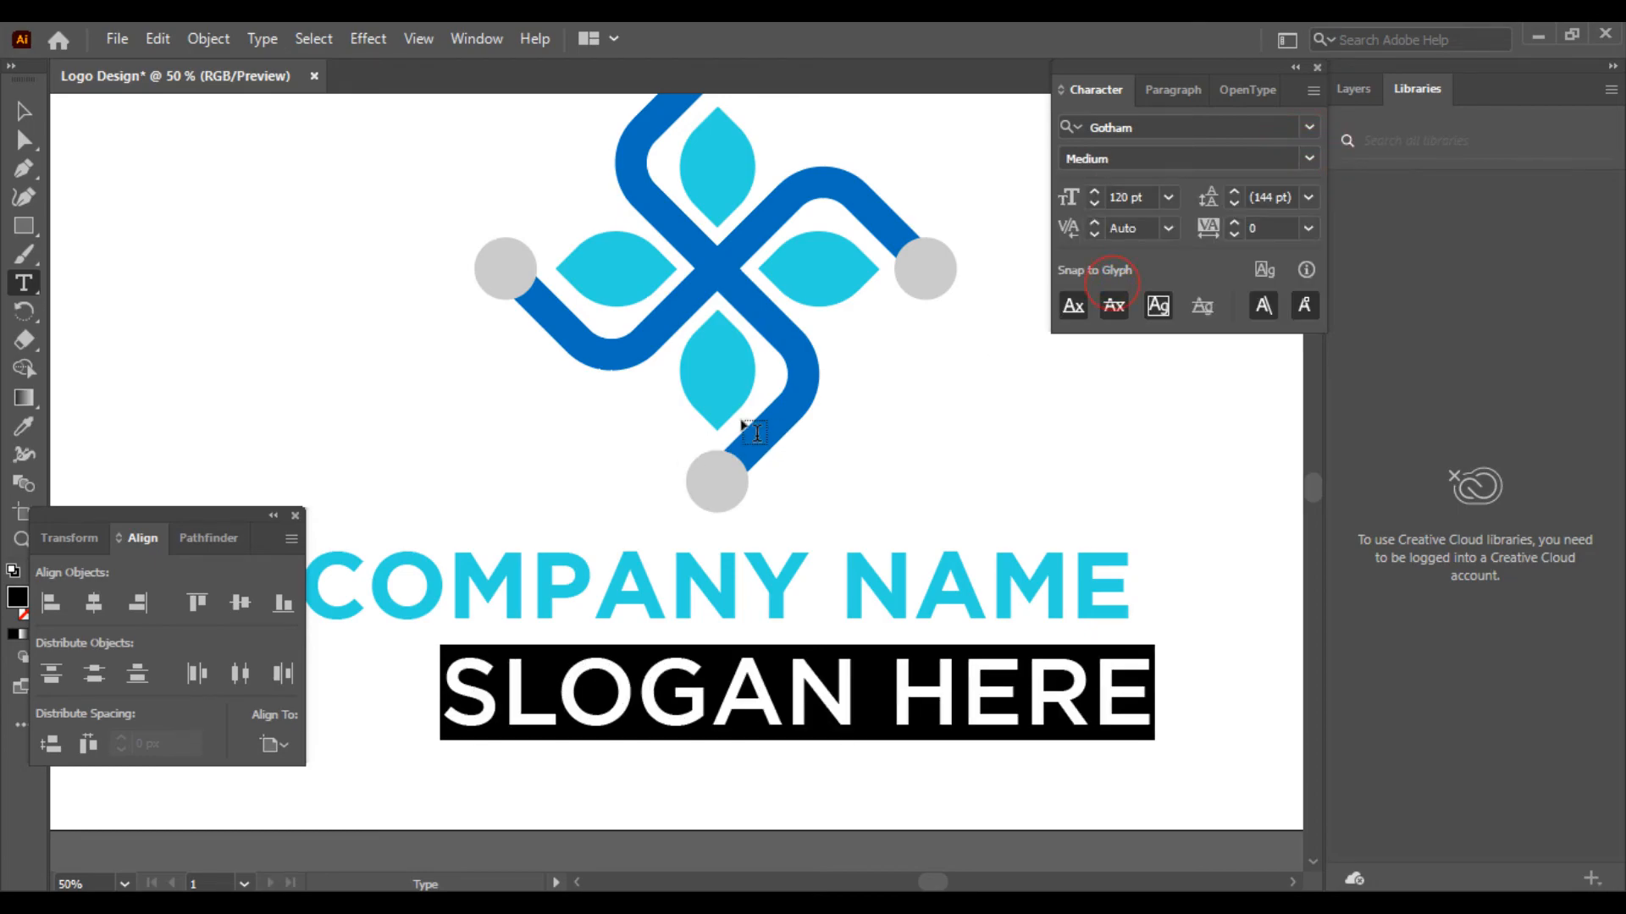
Step: Set the SLOGAN HERE text to a font size of 60 pt with a tracking of 74
{"action": "left_click", "coordinate": [1096, 205]}
{"action": "left_click", "coordinate": [1096, 205]}
{"action": "left_click", "coordinate": [1096, 206]}
{"action": "left_click_drag", "start_coordinate": [1096, 206], "coordinate": [1096, 206]}
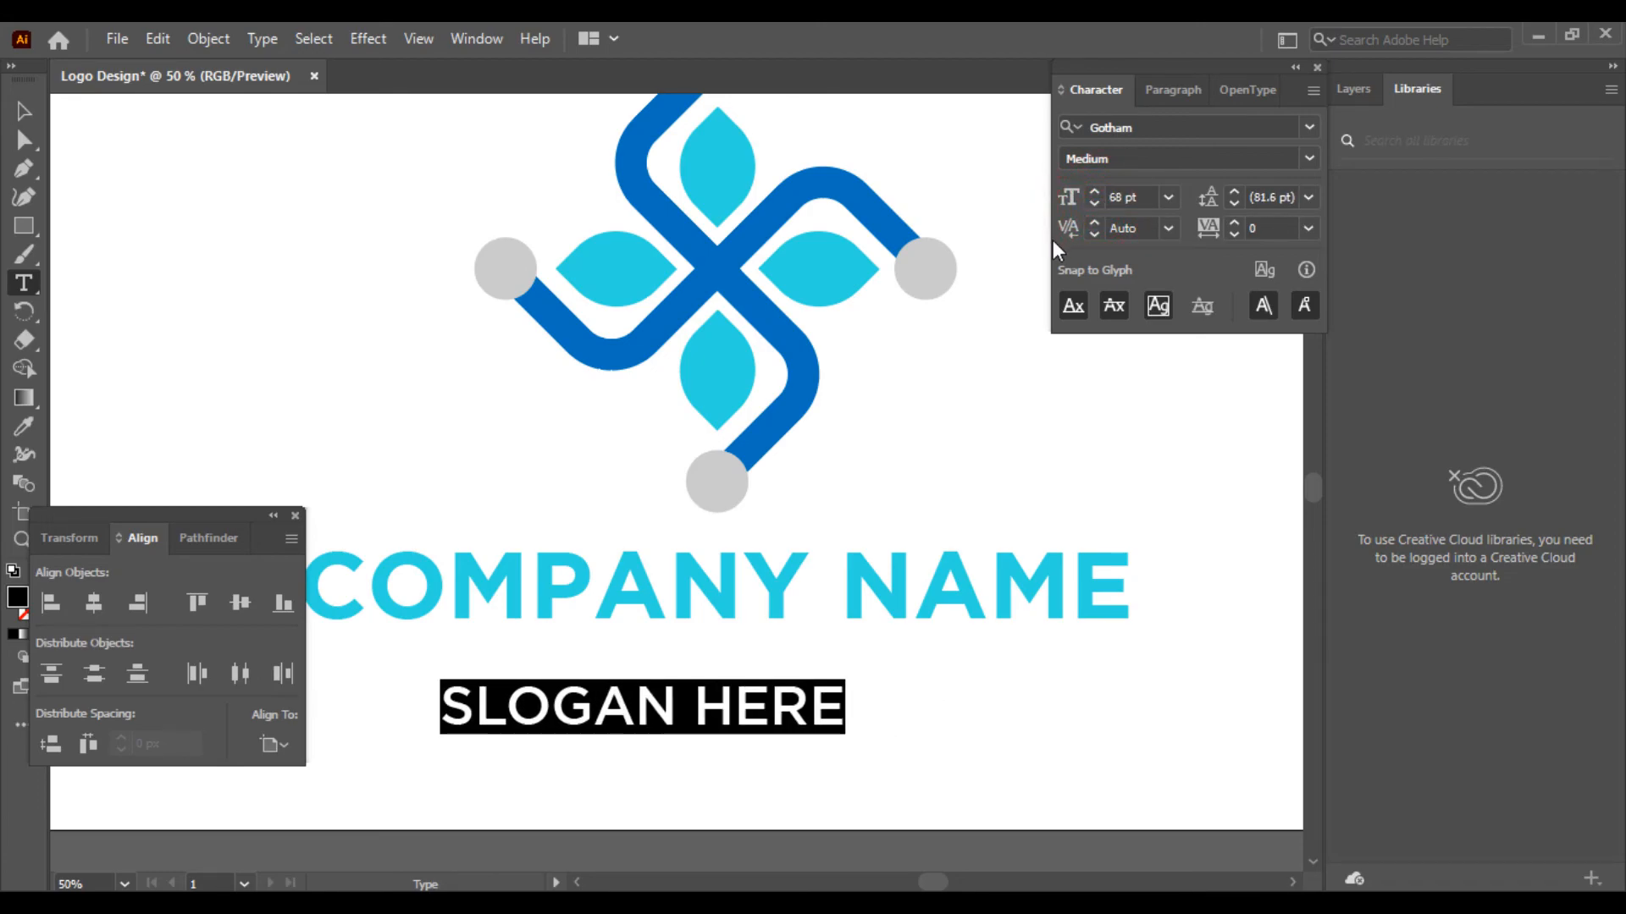
{"action": "left_click_drag", "start_coordinate": [1237, 228], "coordinate": [1237, 229]}
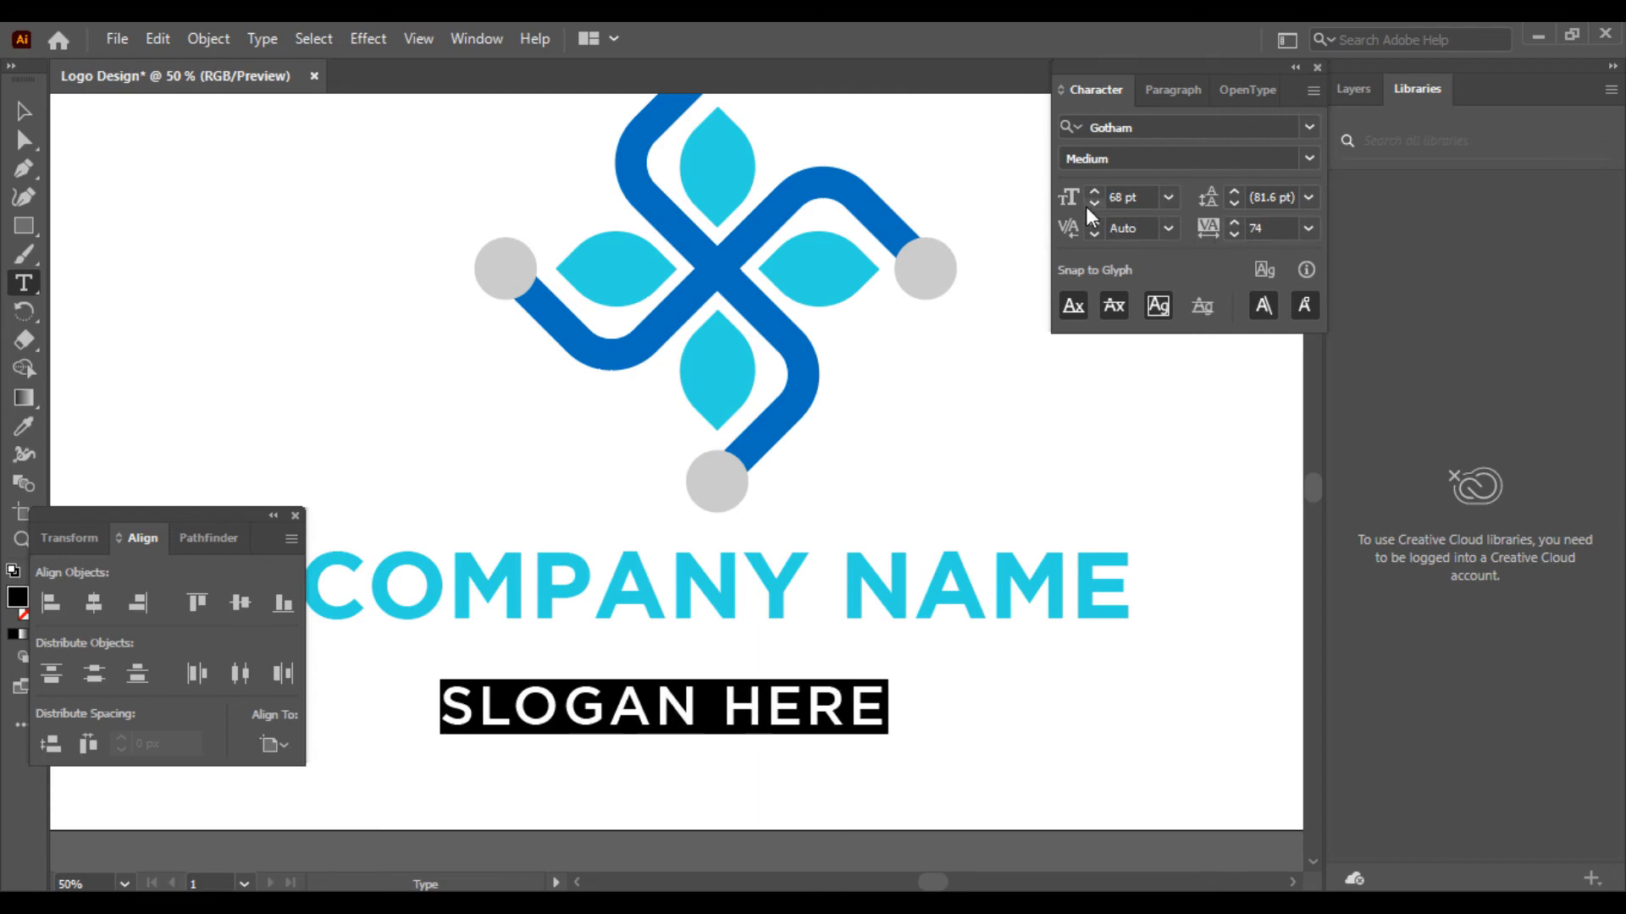
{"action": "left_click_drag", "start_coordinate": [1094, 203], "coordinate": [1094, 203]}
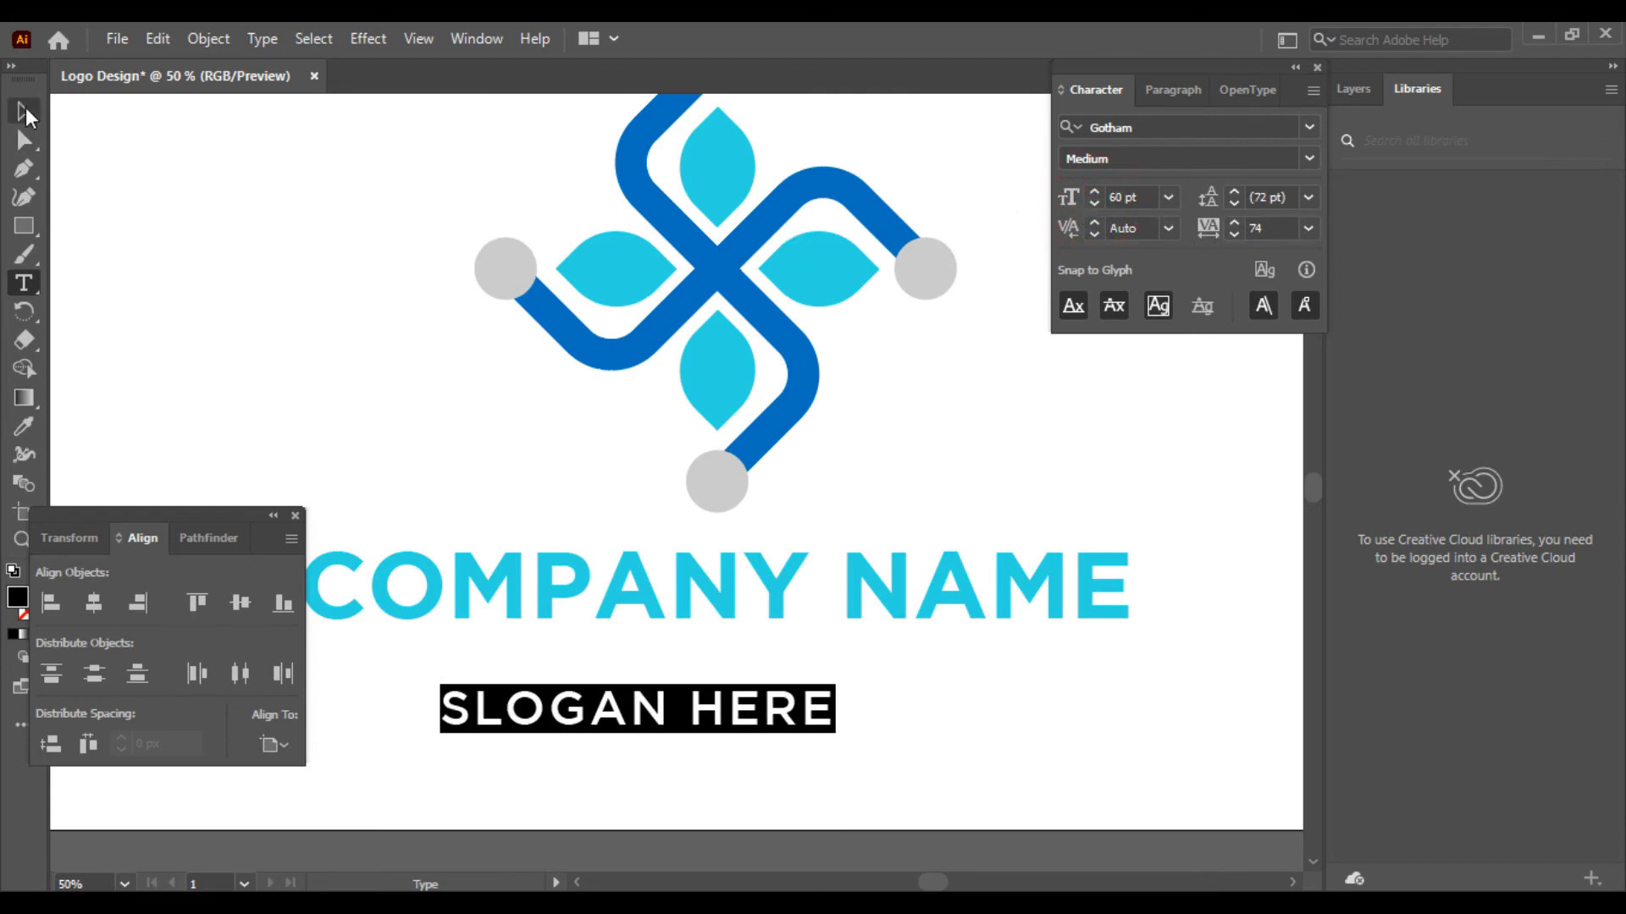
Step: Move SLOGAN HERE directly beneath COMPANY NAME and align it with the name and logo symbol by their horizontal centres
{"action": "left_click", "coordinate": [23, 110]}
{"action": "left_click_drag", "start_coordinate": [737, 711], "coordinate": [810, 674]}
{"action": "left_click_drag", "start_coordinate": [788, 787], "coordinate": [521, 255]}
{"action": "left_click", "coordinate": [93, 603]}
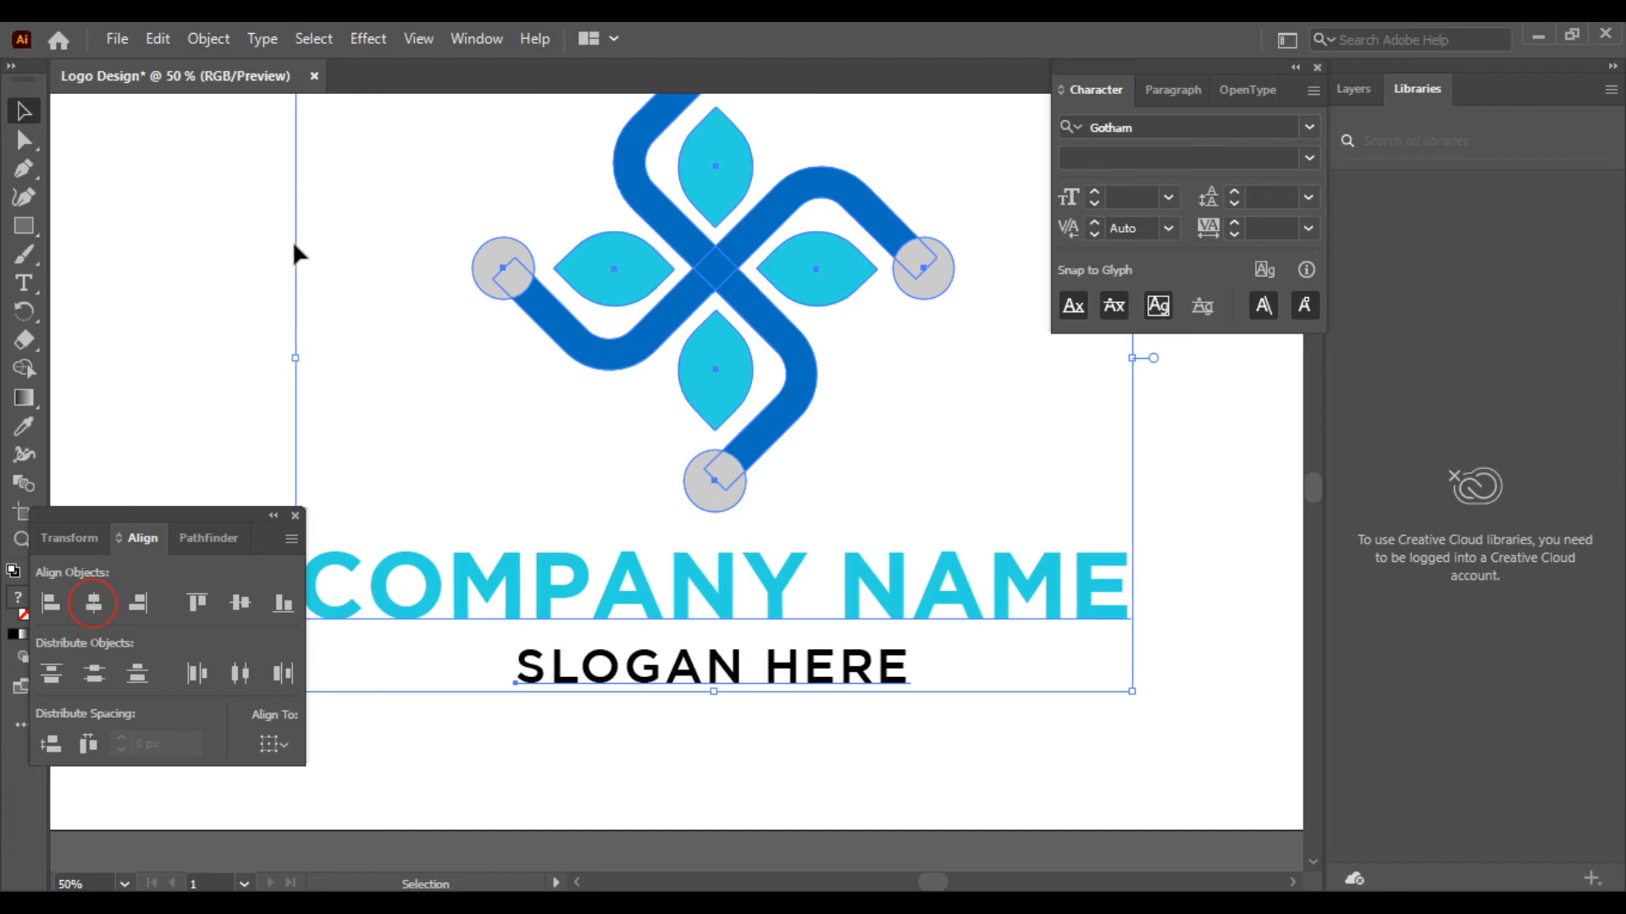
{"action": "left_click", "coordinate": [293, 241]}
{"action": "key", "text": "ctrl+minus"}
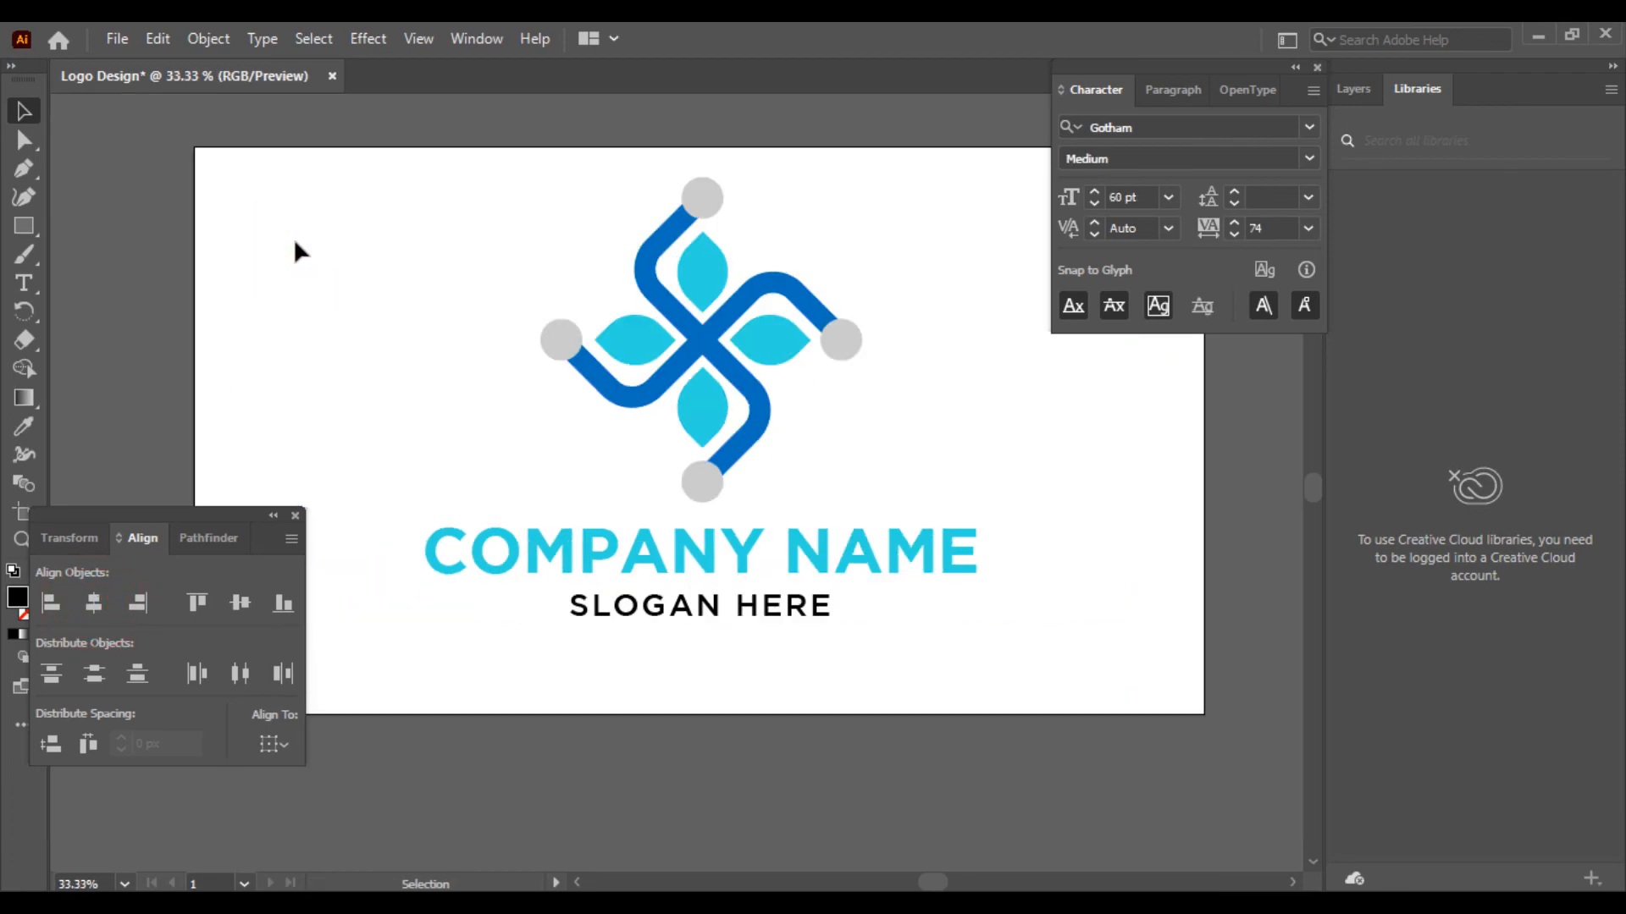
Step: Group the logo symbol with both text lines and centre the group horizontally on the artboard
{"action": "left_click_drag", "start_coordinate": [399, 170], "coordinate": [1016, 652]}
{"action": "right_click", "coordinate": [743, 421]}
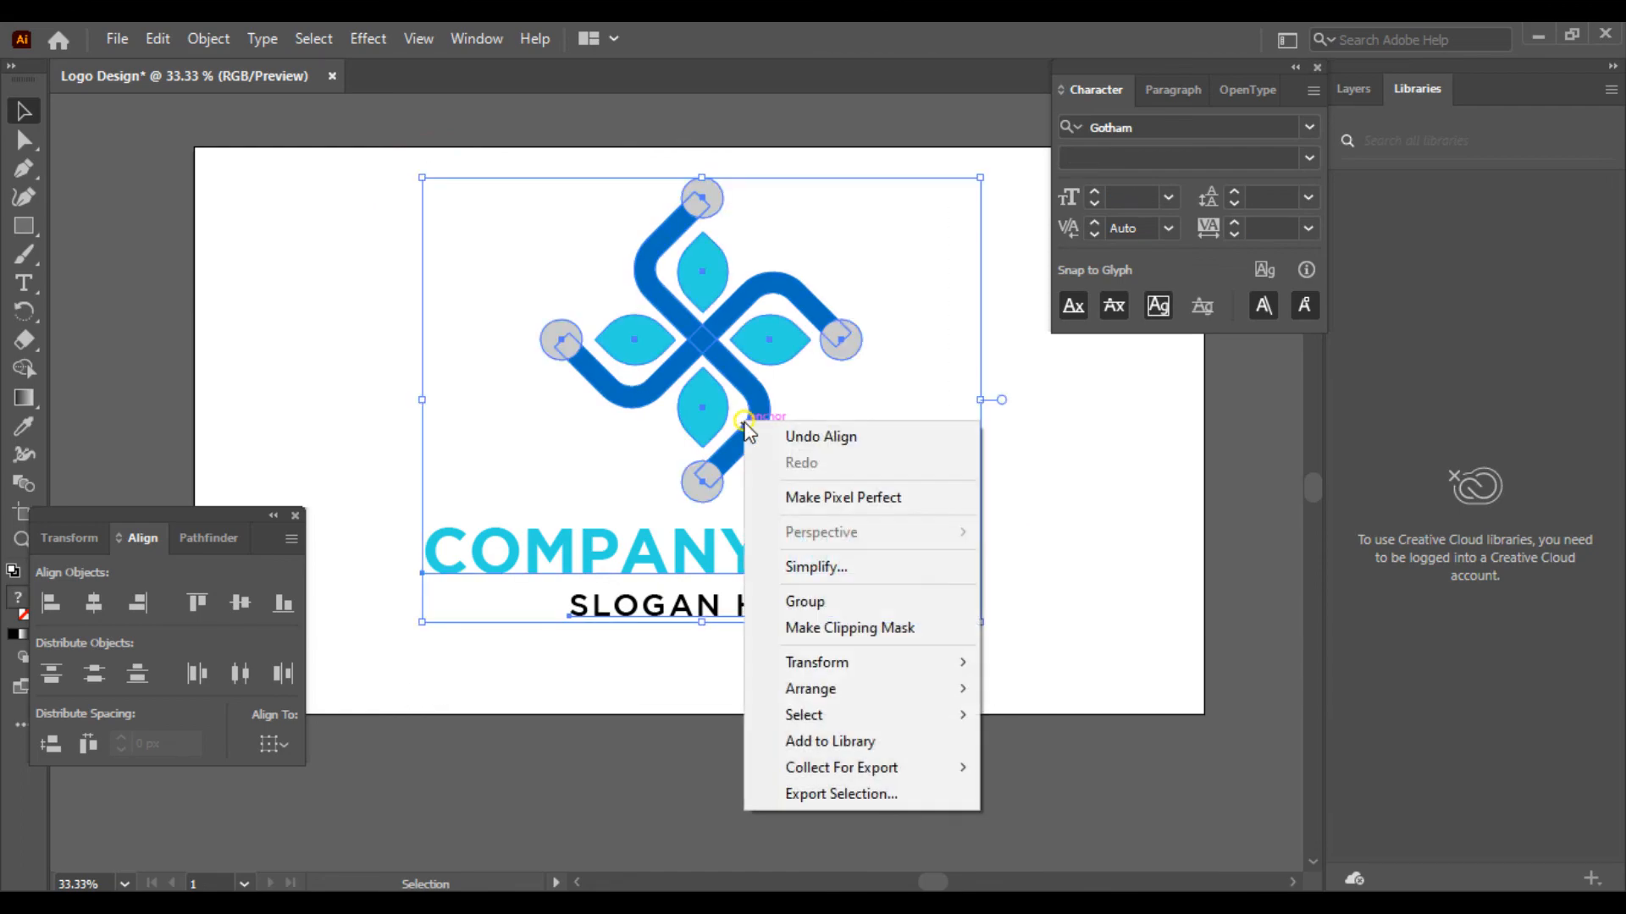
{"action": "left_click", "coordinate": [711, 597]}
{"action": "left_click", "coordinate": [94, 602]}
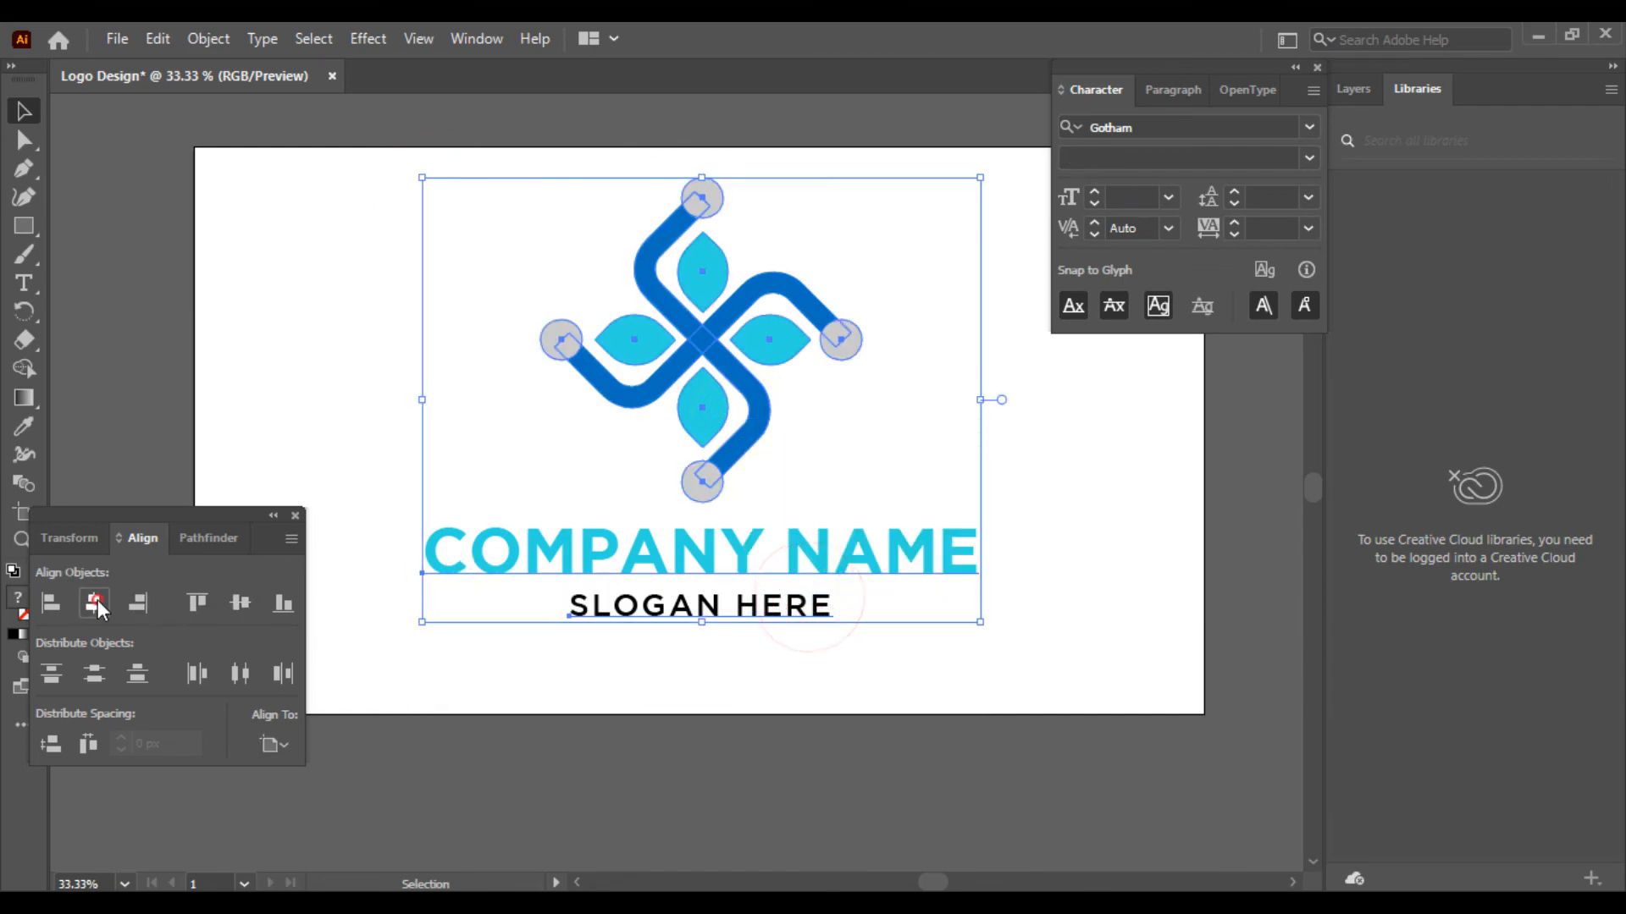
{"action": "left_click", "coordinate": [150, 357]}
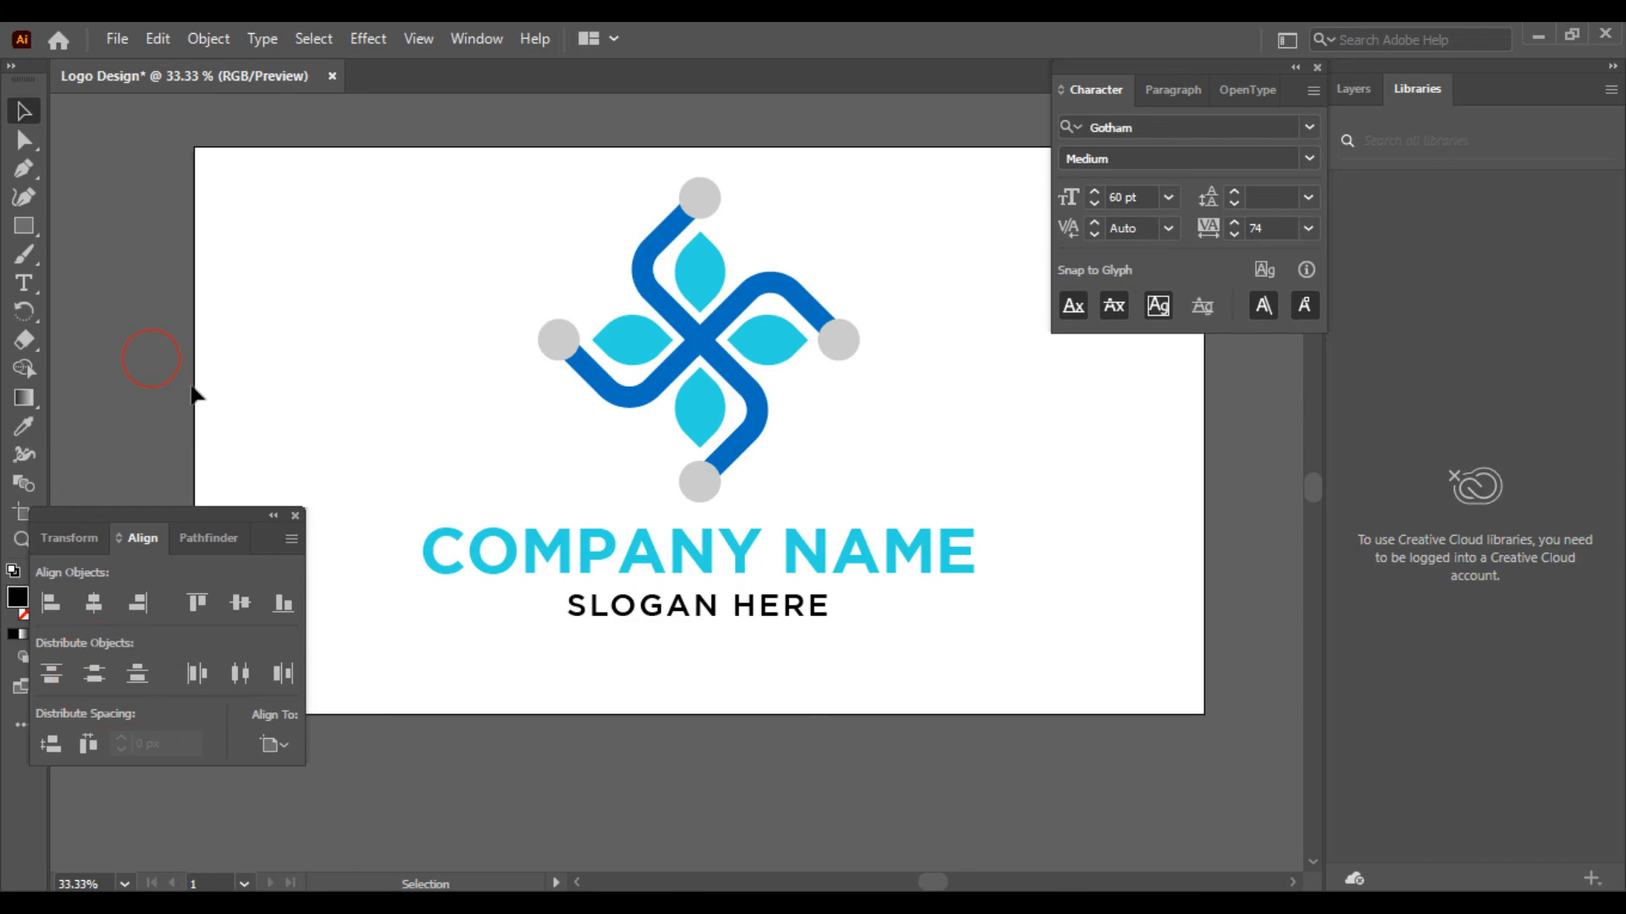
Step: Centre the grouped logo vertically on the artboard
{"action": "left_click_drag", "start_coordinate": [447, 197], "coordinate": [982, 754]}
{"action": "left_click_drag", "start_coordinate": [725, 448], "coordinate": [730, 460]}
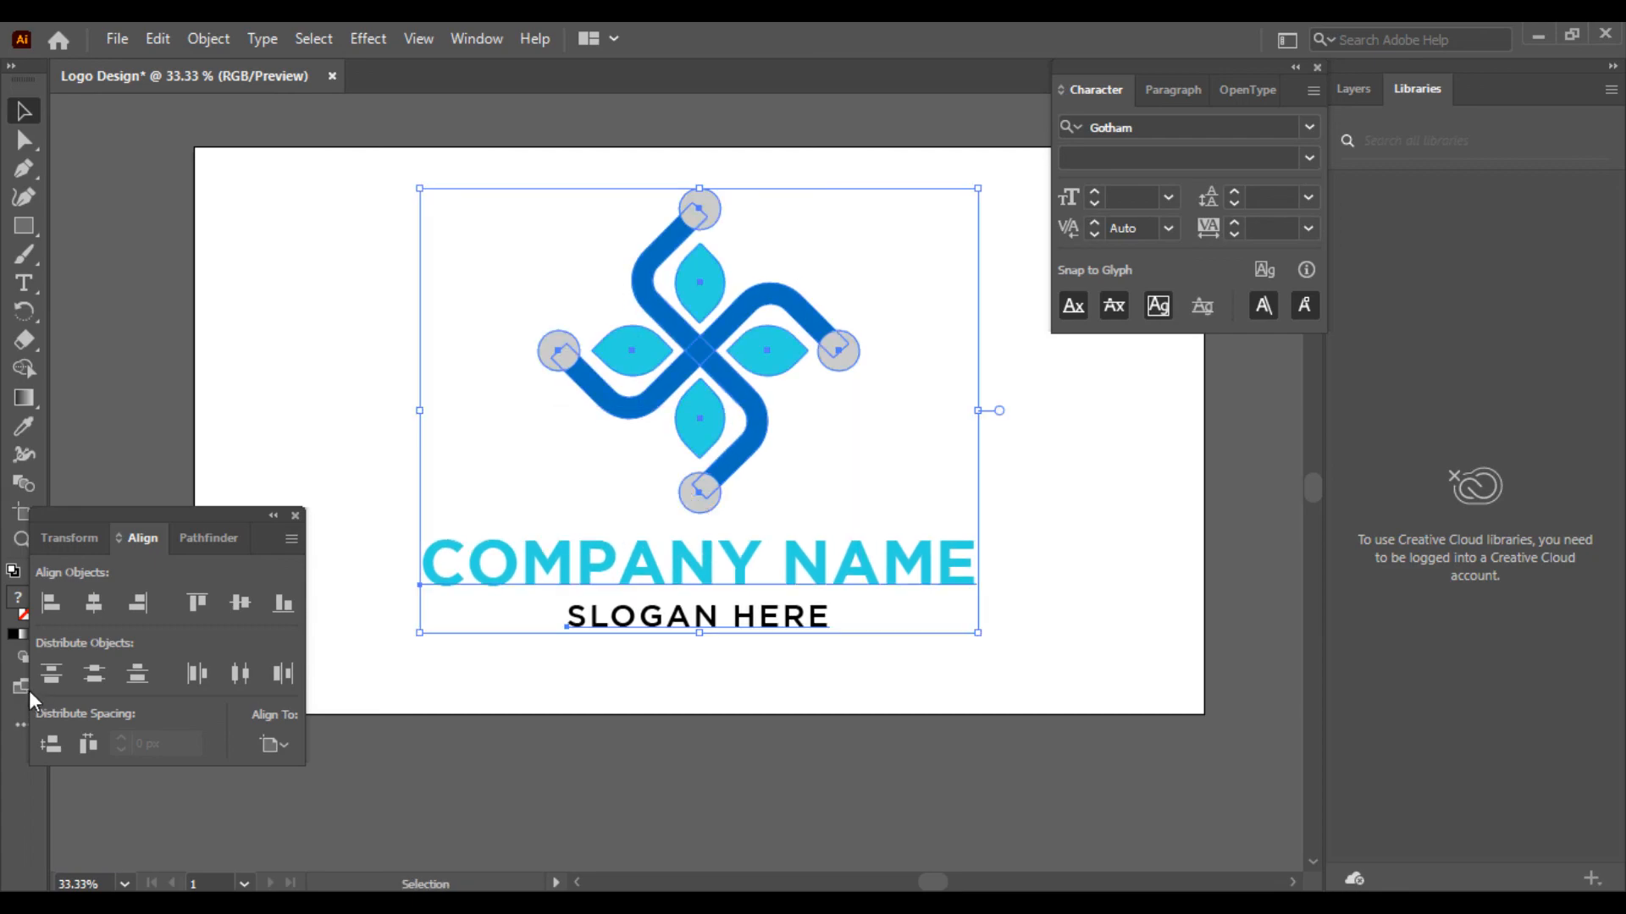
{"action": "left_click", "coordinate": [230, 608]}
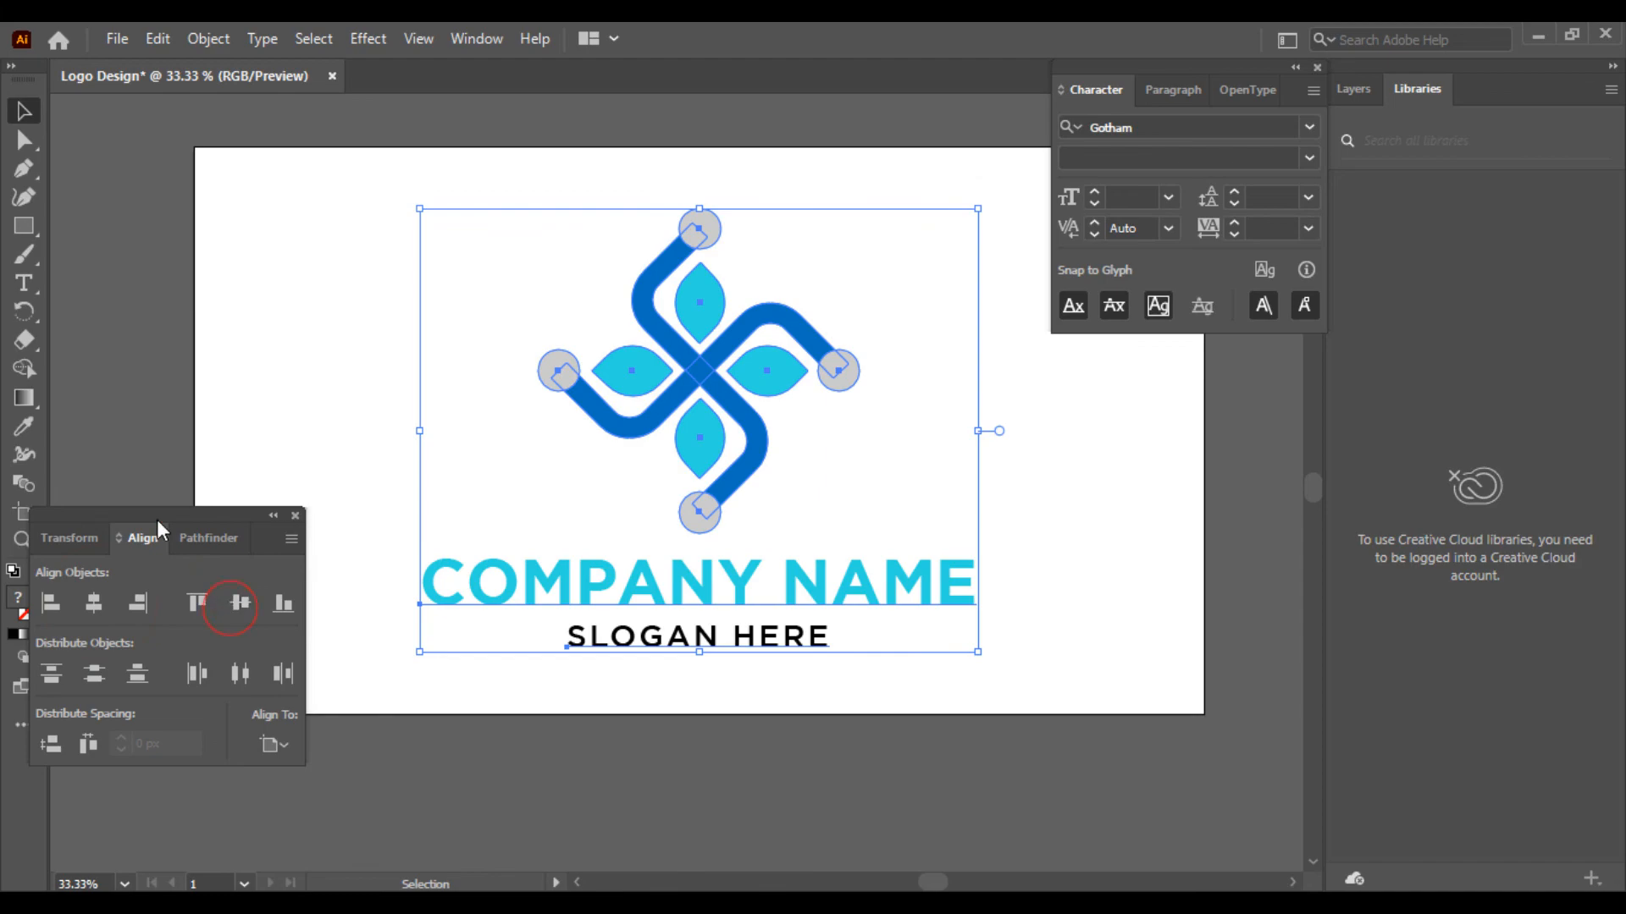
{"action": "left_click", "coordinate": [126, 395]}
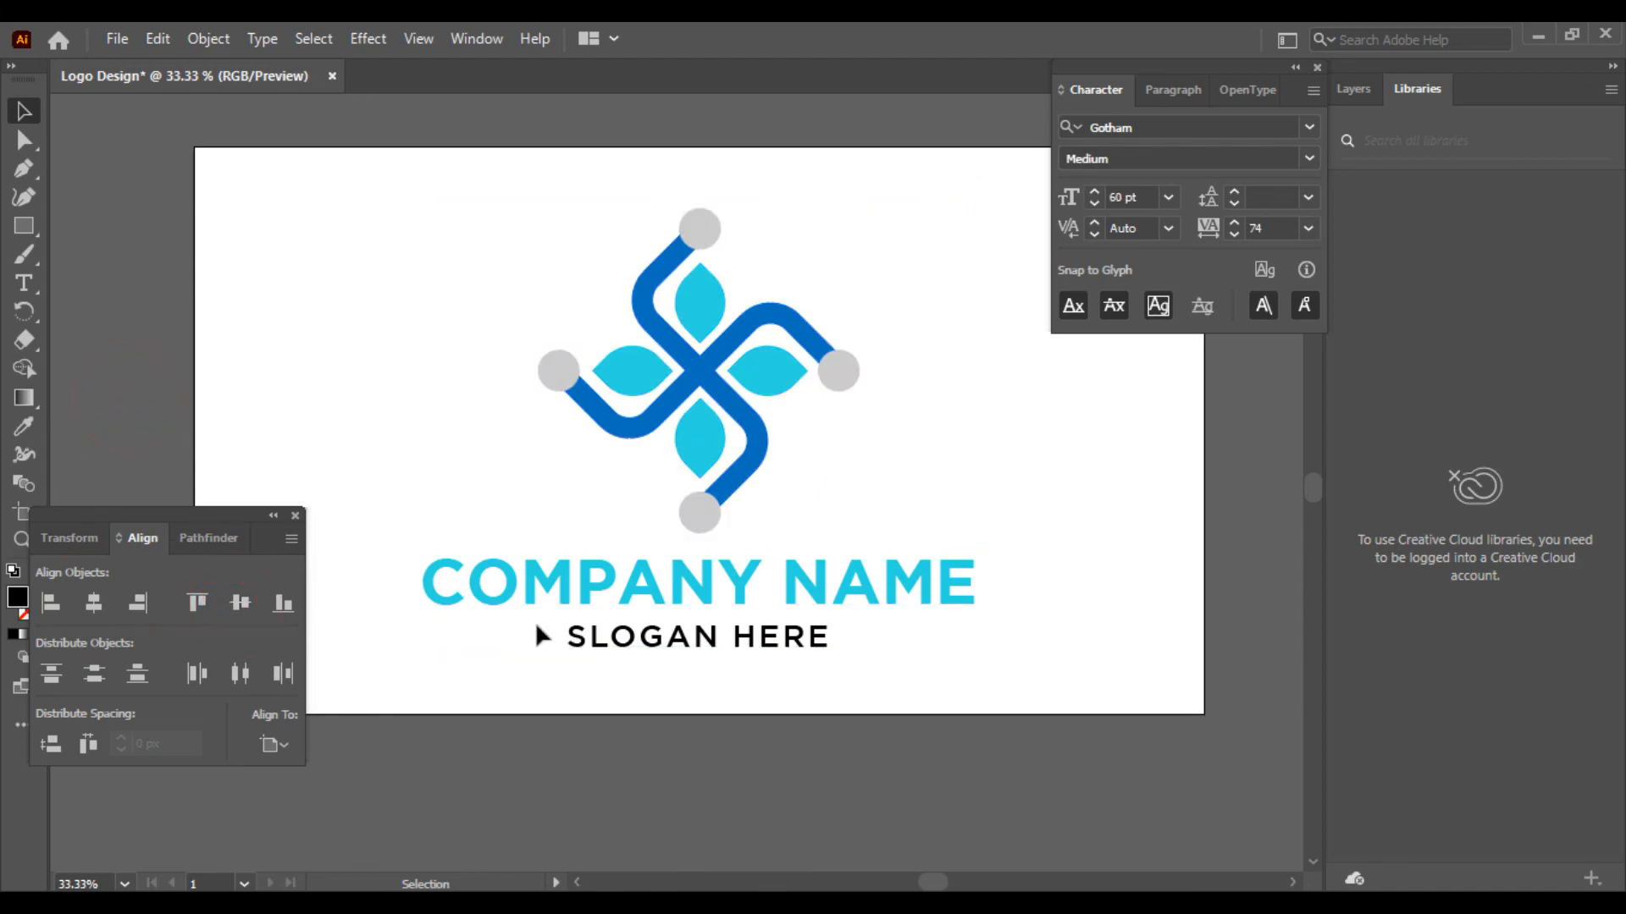
{"action": "key", "text": "ctrl+minus"}
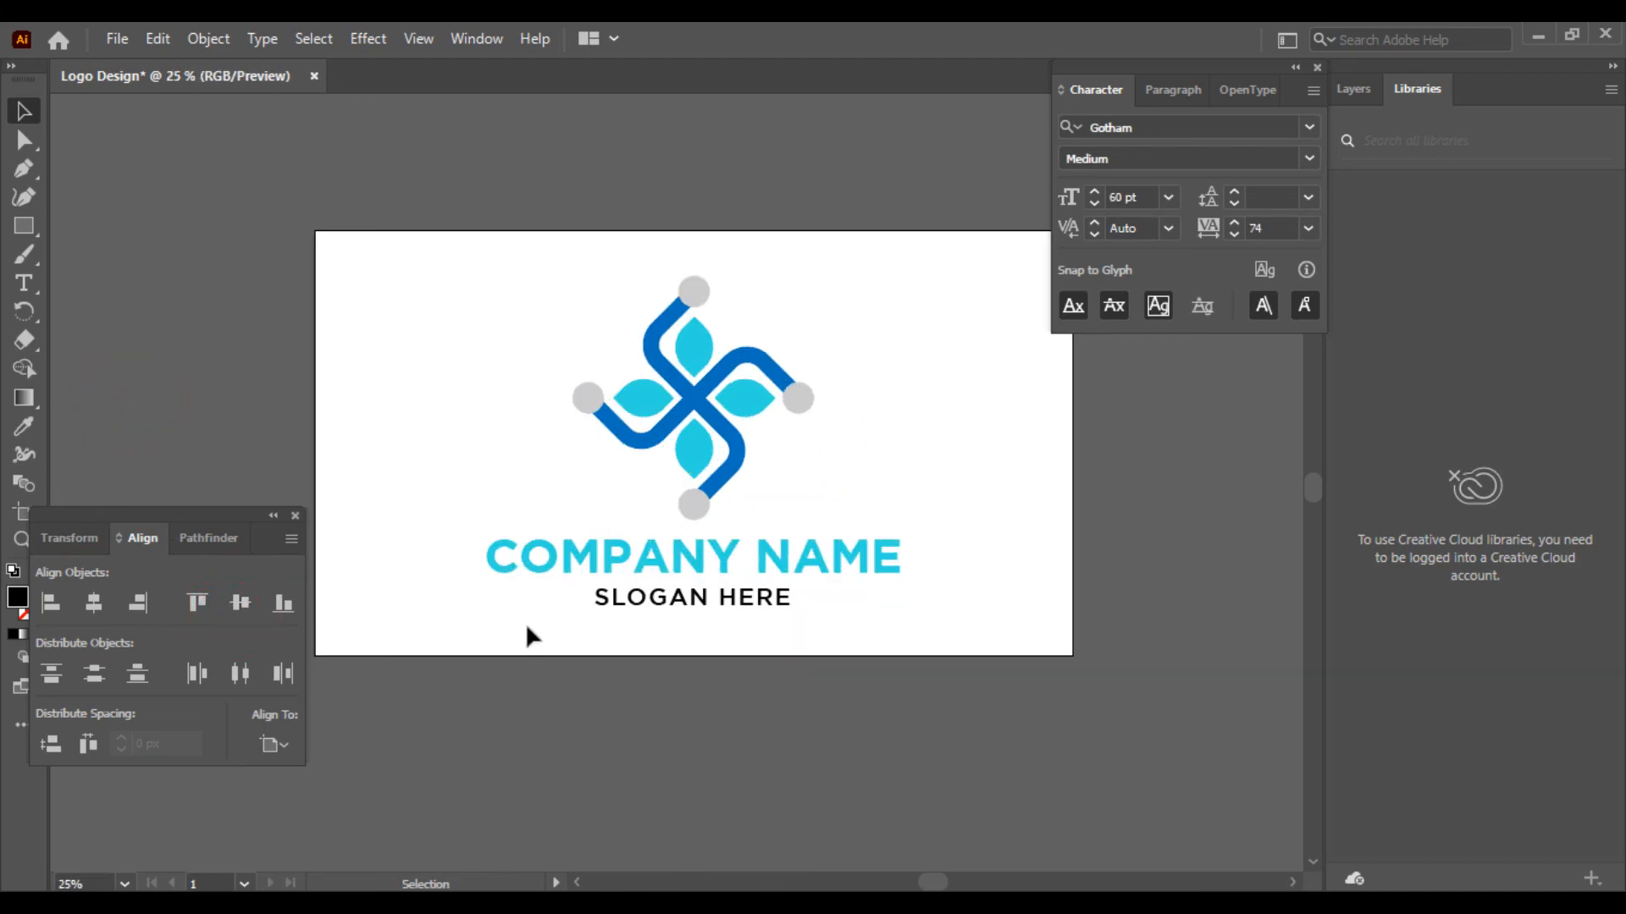